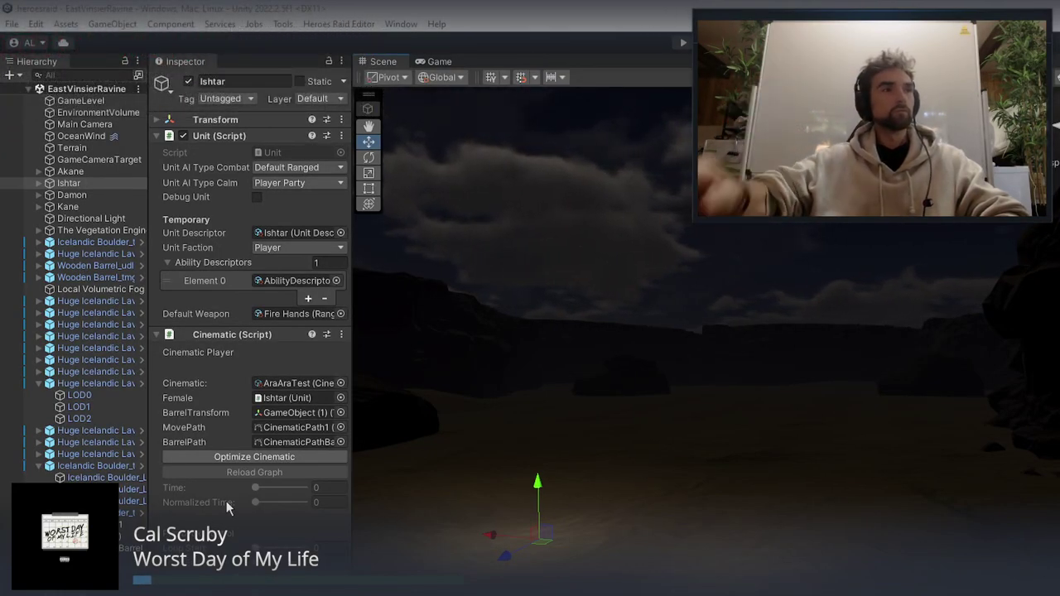
Play the cinematic in Unity, fly the Scene camera around the characters and barrel, then stop.
left_click(683, 42)
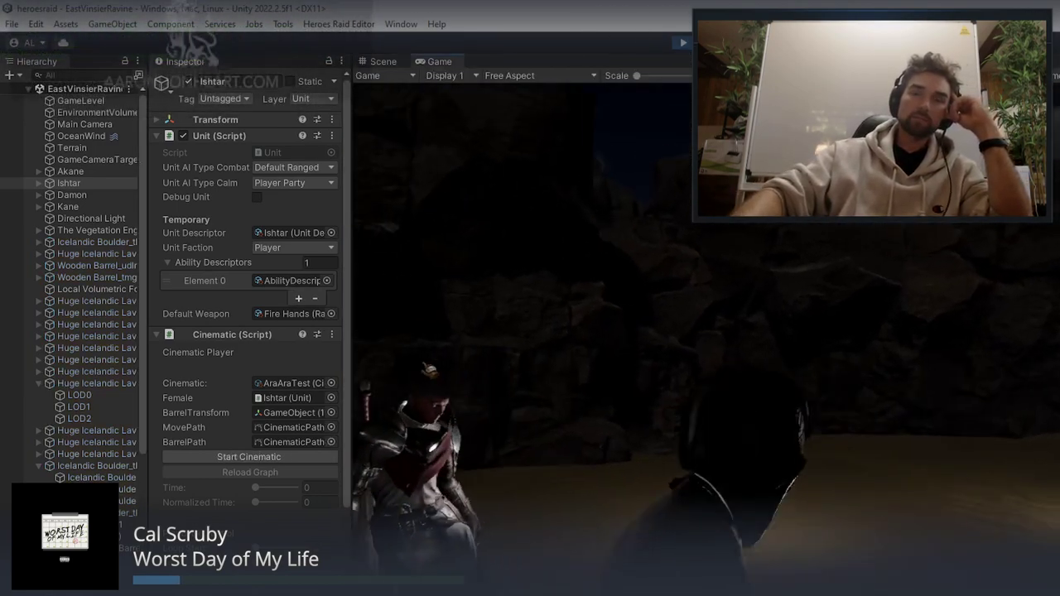
left_click(207, 454)
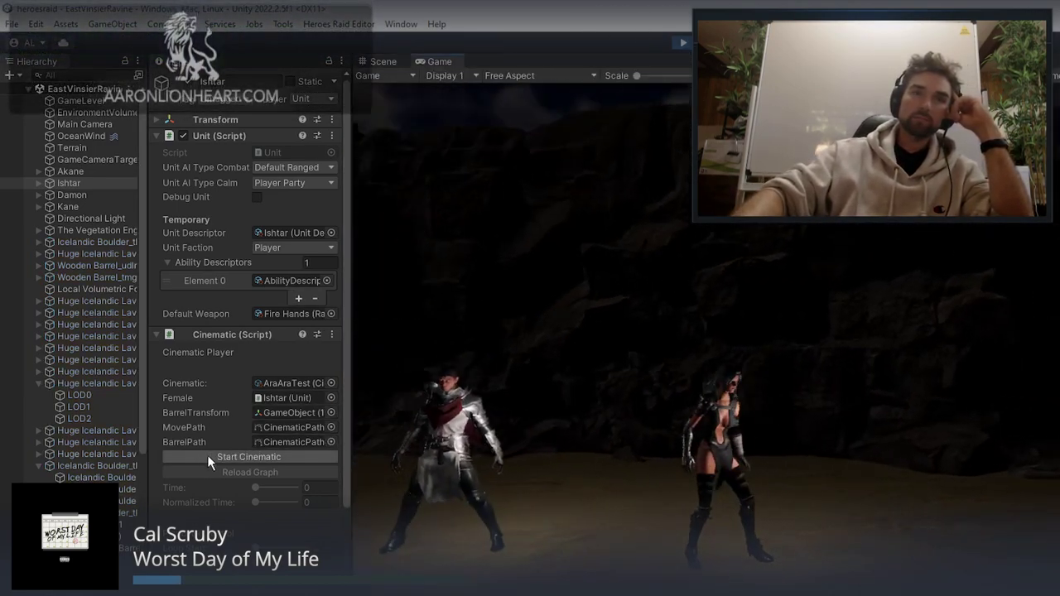
left_click(382, 61)
right_click_drag(558, 319, 484, 333)
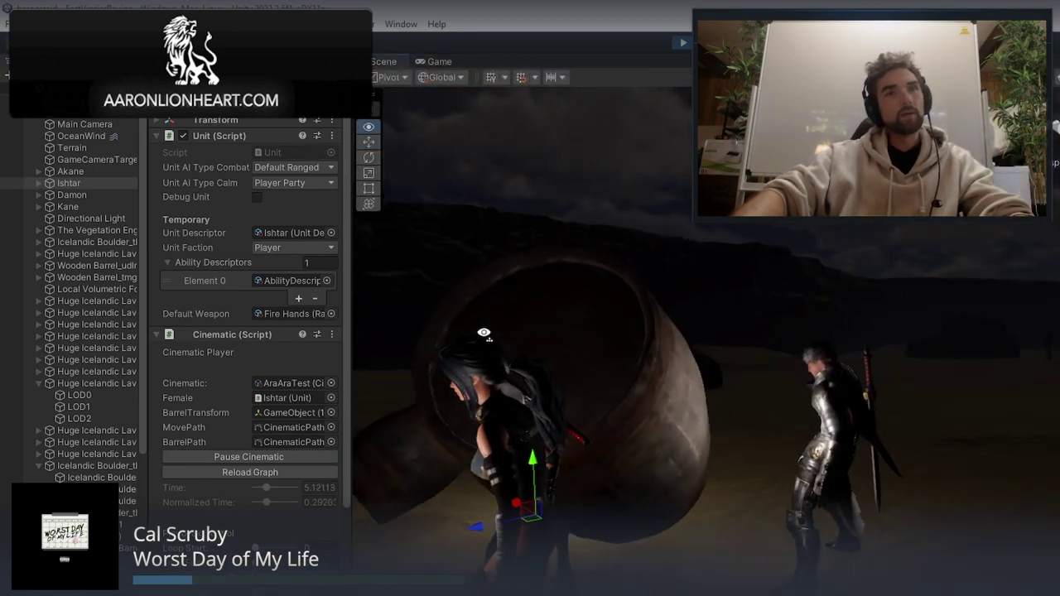
mouse_move(484, 333)
right_mouse_down()
mouse_move(662, 375)
mouse_move(704, 366)
right_mouse_up()
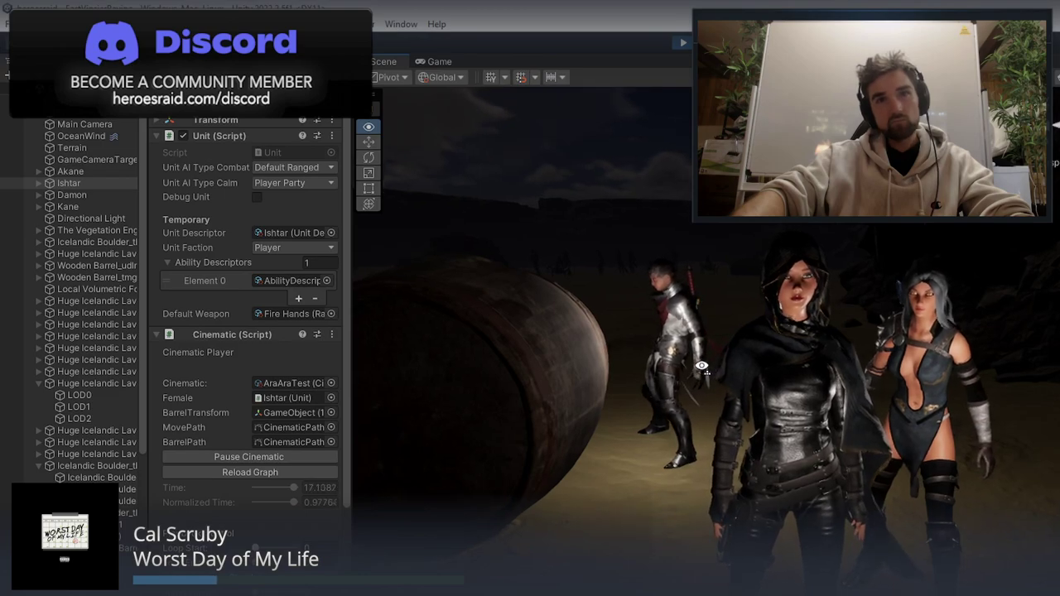
left_click(683, 43)
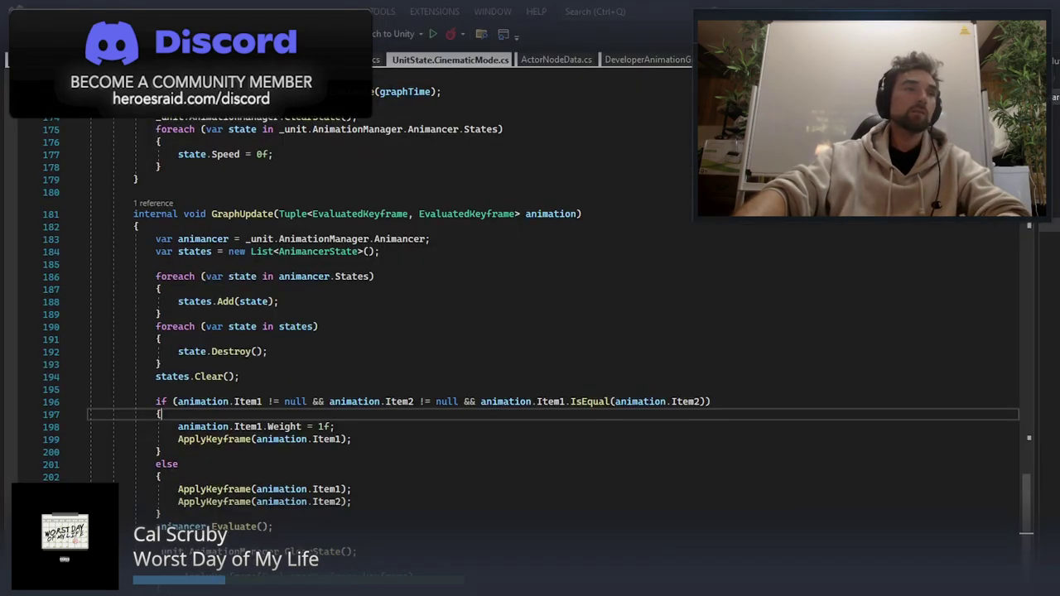
Back in Visual Studio, look through CinematicAnimationTimeline.cs, then close it.
left_click(351, 439)
left_click(267, 351)
scroll(418, 292, "up", 3)
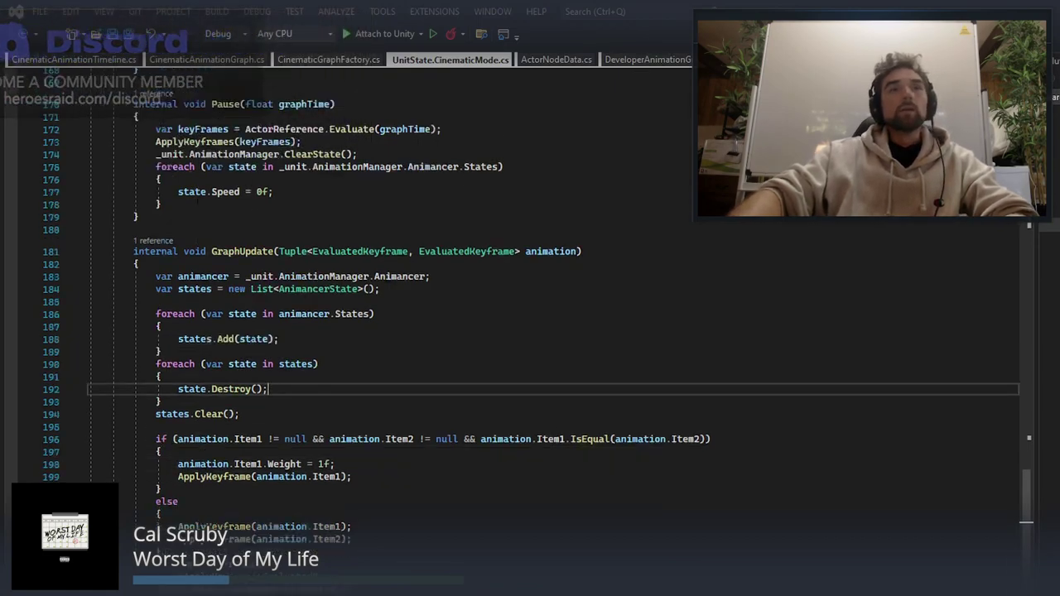
scroll(419, 291, "up", 10)
left_click(79, 60)
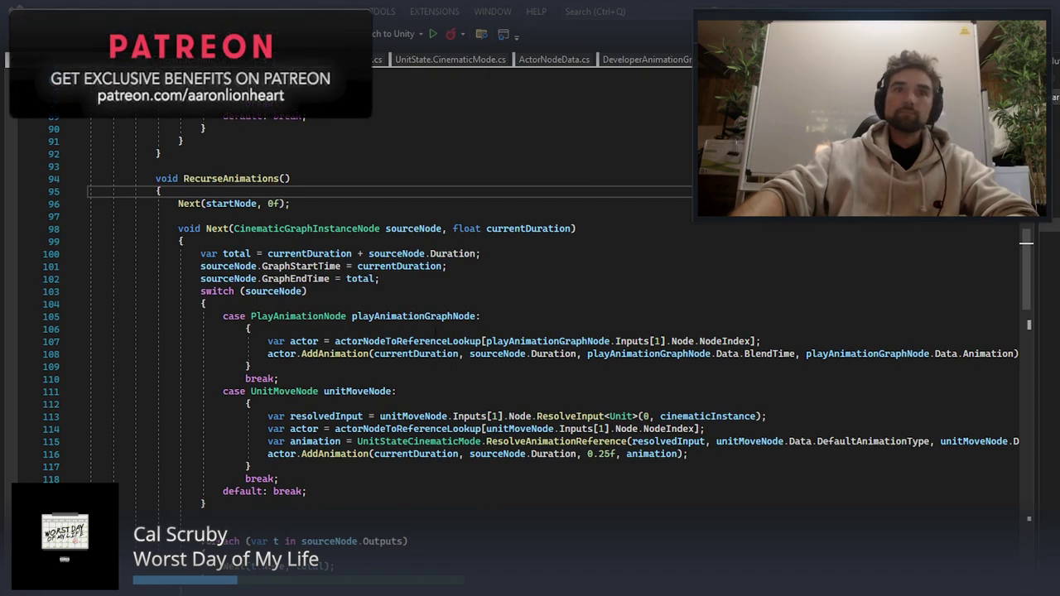
scroll(435, 329, "up", 2)
scroll(539, 431, "up", 20)
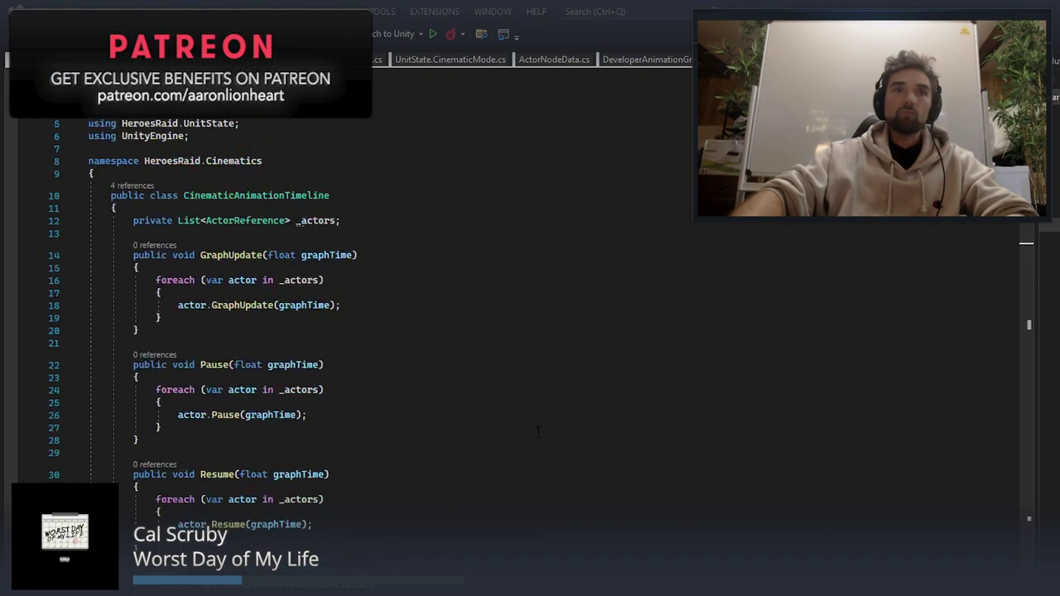
scroll(539, 431, "down", 6)
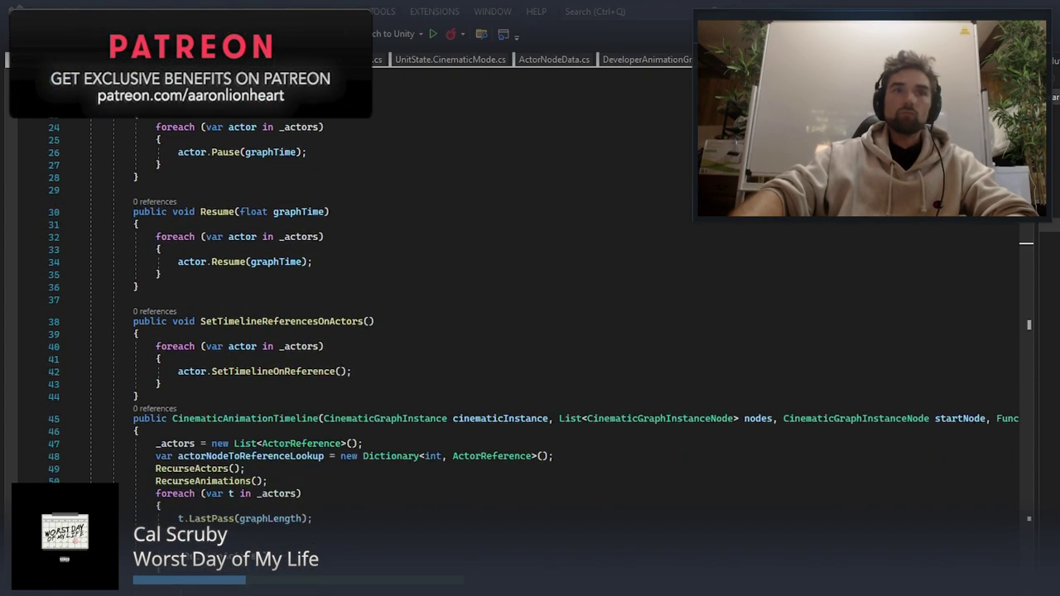
scroll(538, 332, "down", 20)
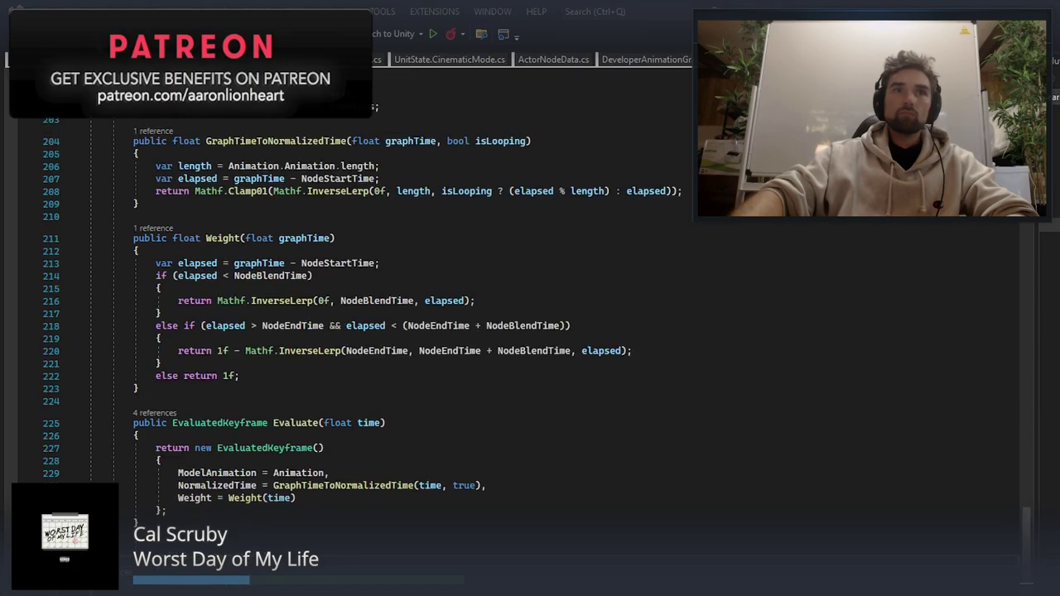
scroll(538, 331, "up", 7)
scroll(538, 331, "up", 10)
scroll(538, 331, "up", 20)
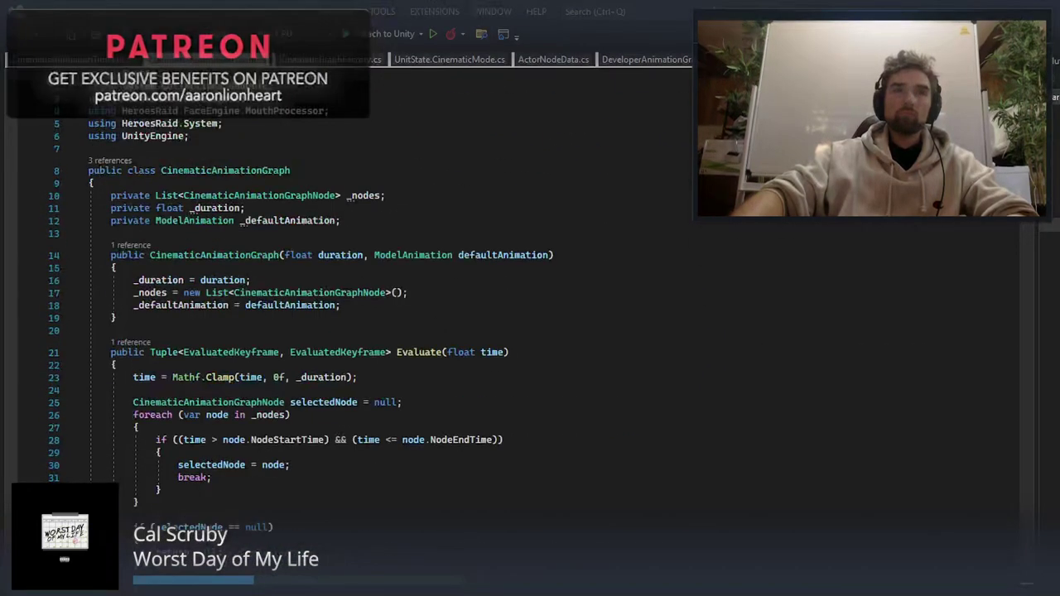
middle_click(95, 66)
Scroll through CinematicAnimationGraph.cs down to the FinalizeGraph method.
scroll(550, 277, "down", 7)
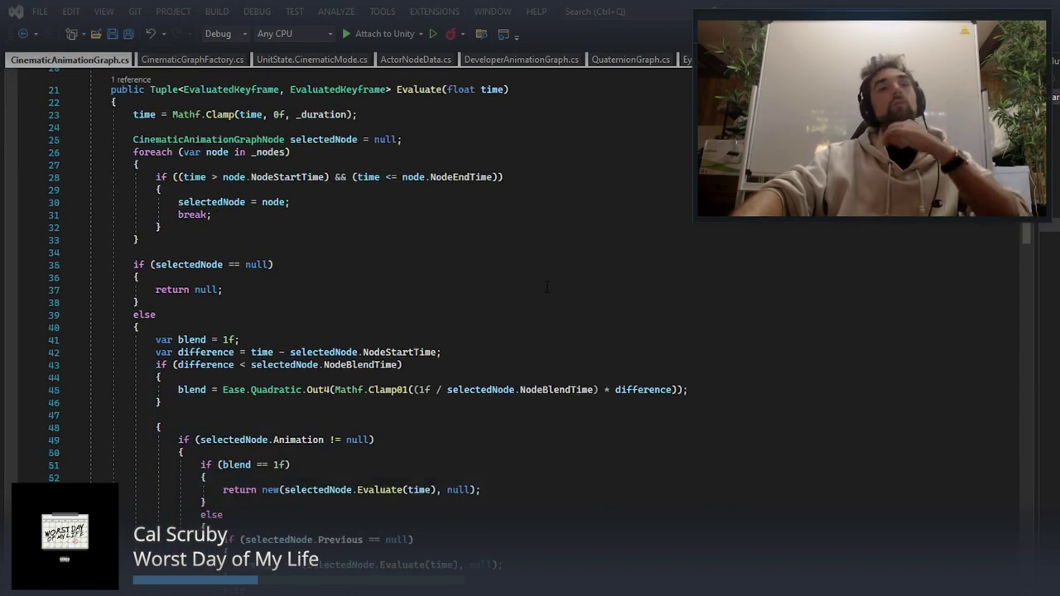
left_click(534, 326)
scroll(534, 324, "up", 1)
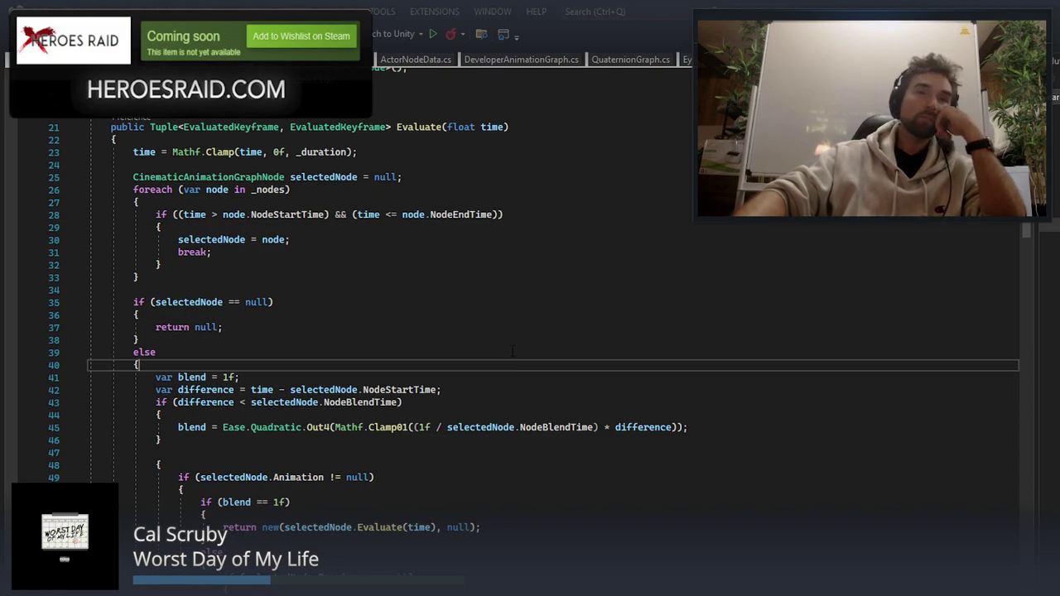
scroll(507, 354, "down", 2)
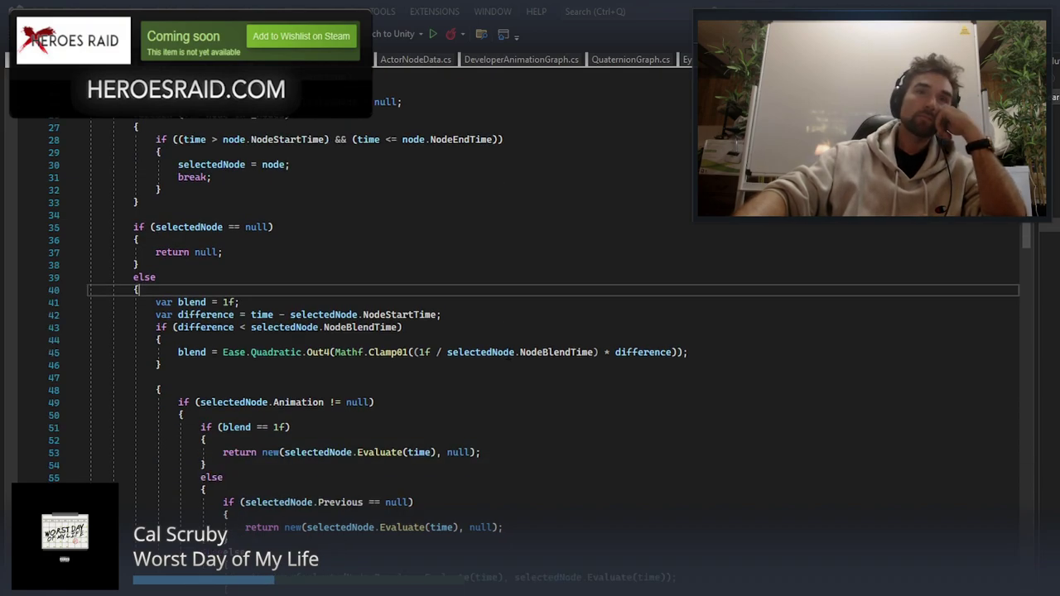
scroll(501, 360, "down", 9)
scroll(493, 369, "down", 2)
scroll(481, 381, "down", 6)
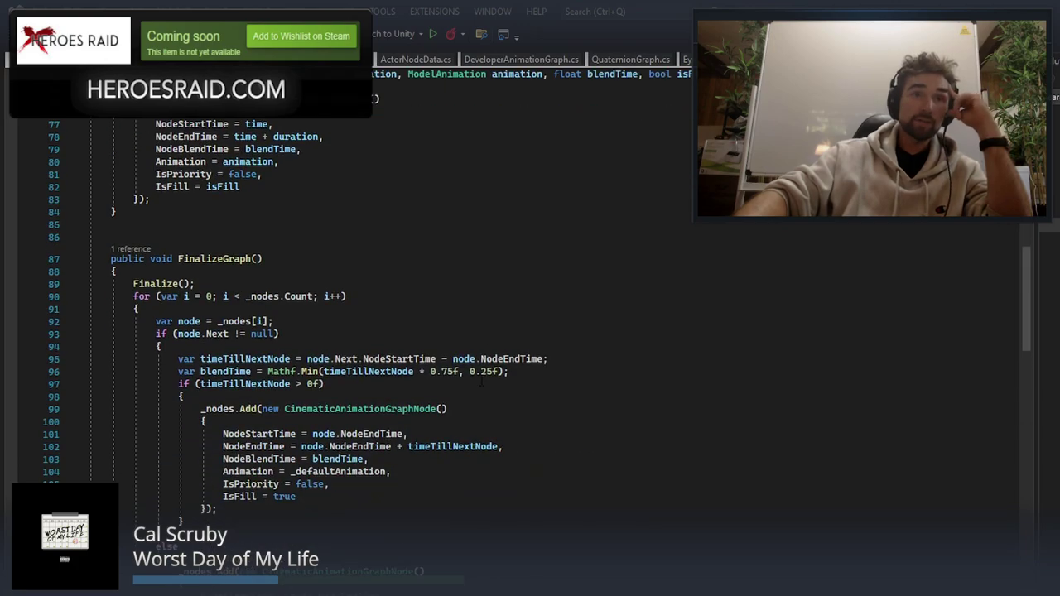
scroll(481, 380, "down", 3)
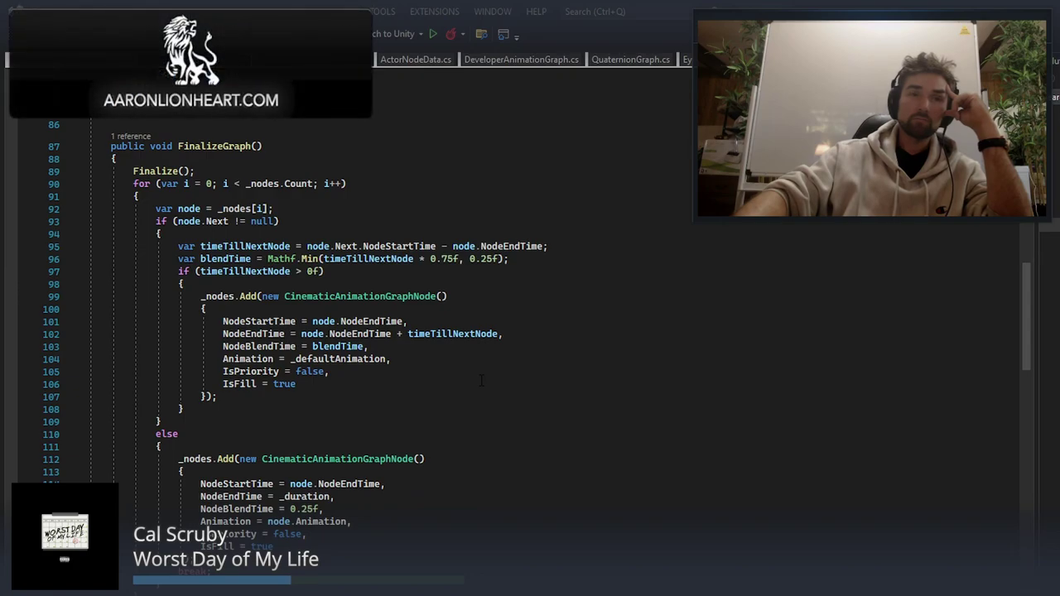
scroll(481, 380, "down", 5)
scroll(481, 380, "down", 2)
scroll(481, 381, "down", 4)
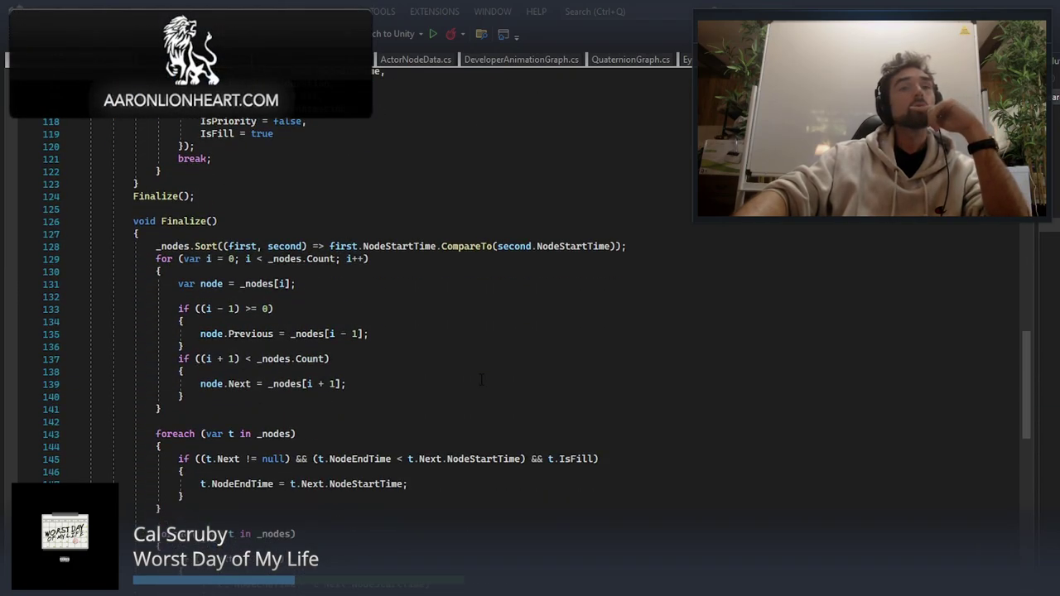
scroll(482, 380, "down", 3)
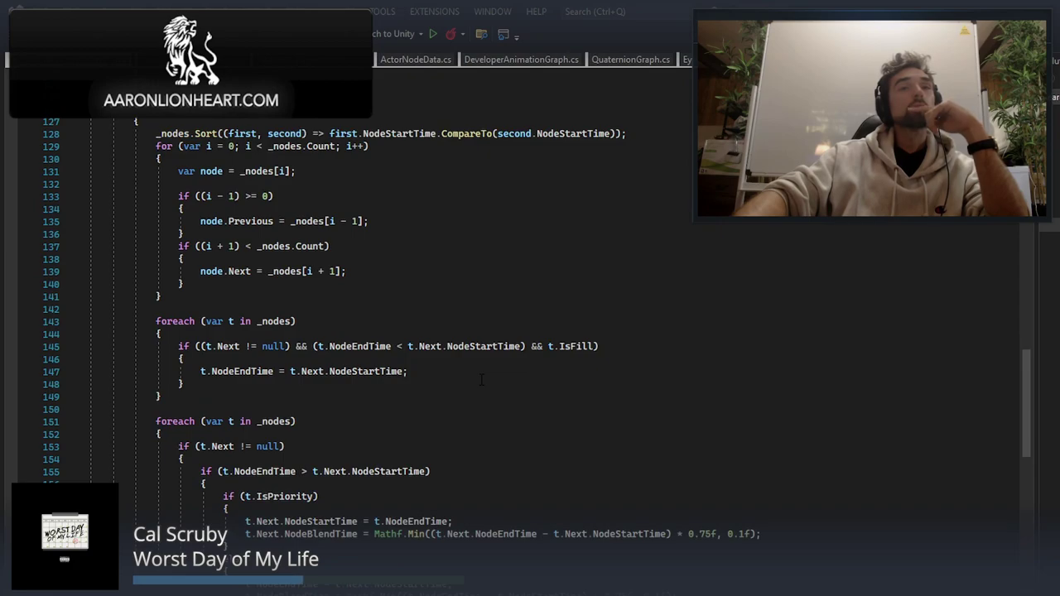
scroll(481, 380, "down", 3)
scroll(482, 381, "down", 1)
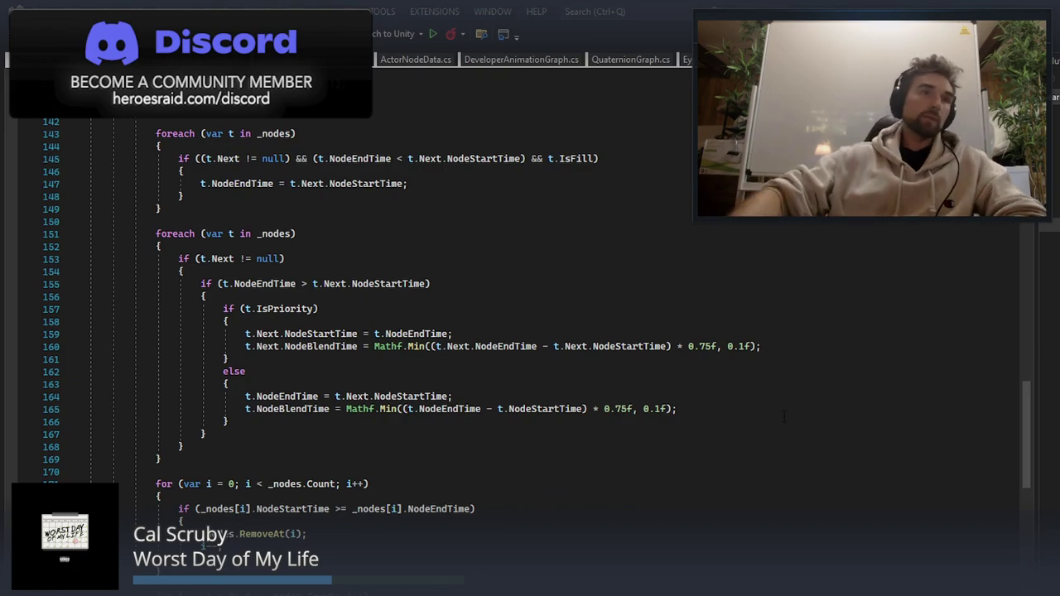
scroll(783, 417, "up", 2)
scroll(746, 427, "up", 8)
scroll(663, 447, "up", 8)
scroll(592, 466, "up", 1)
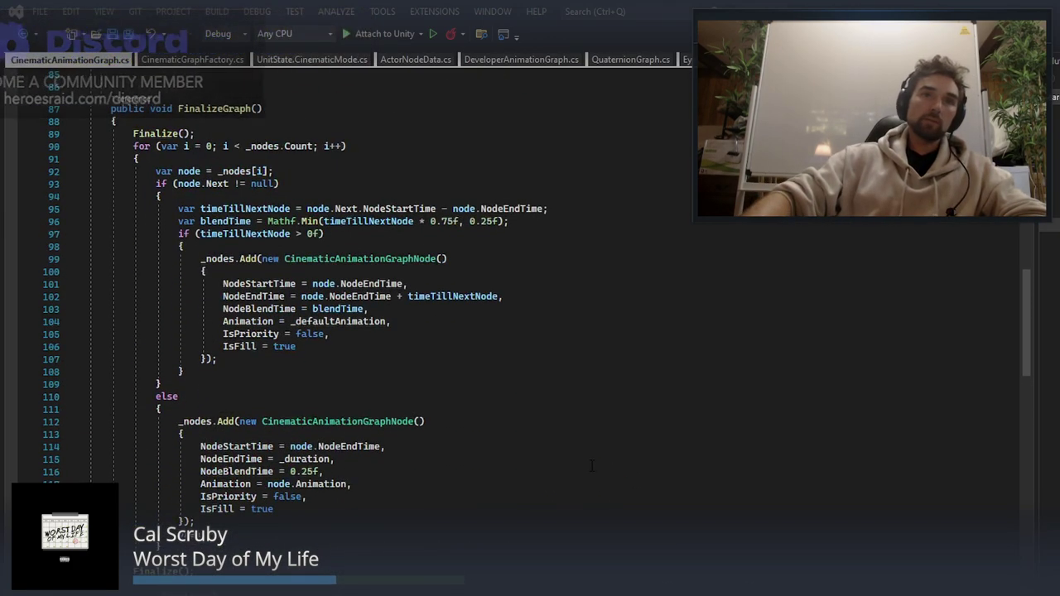
scroll(592, 467, "up", 1)
scroll(592, 467, "up", 2)
scroll(523, 409, "down", 1)
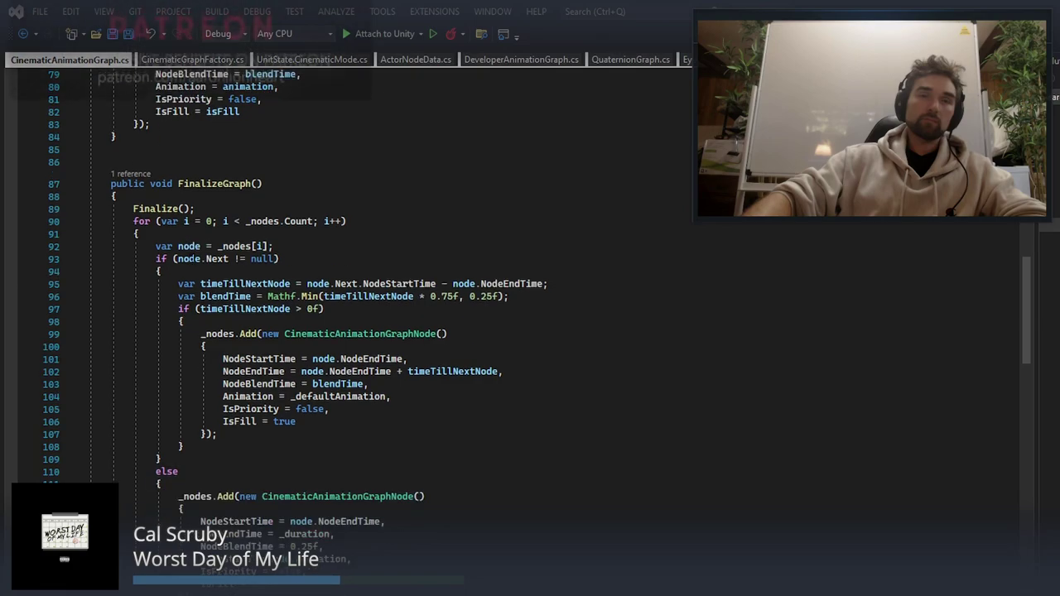
Insert a copy of the node for-loop at the start of FinalizeGraph and realign Finalize().
left_click_drag(138, 235, 128, 221)
key("ctrl+c")
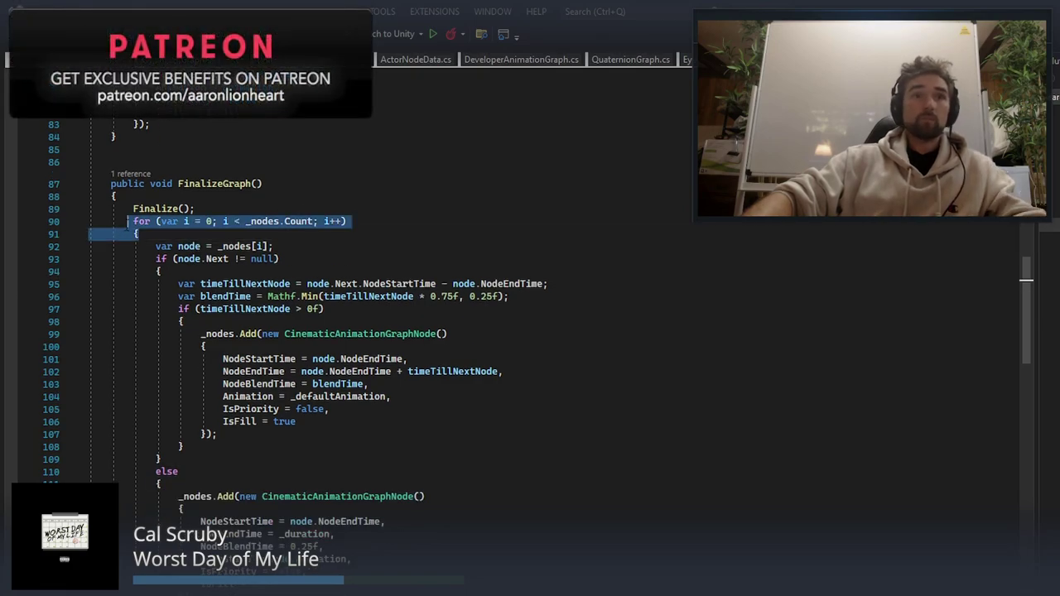
left_click(309, 193)
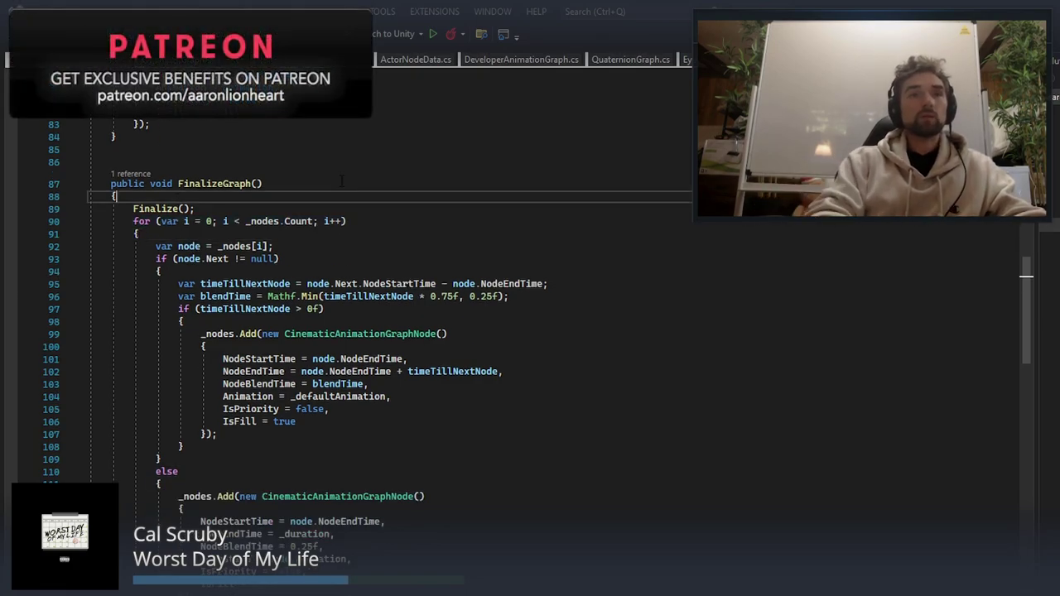
key("Return")
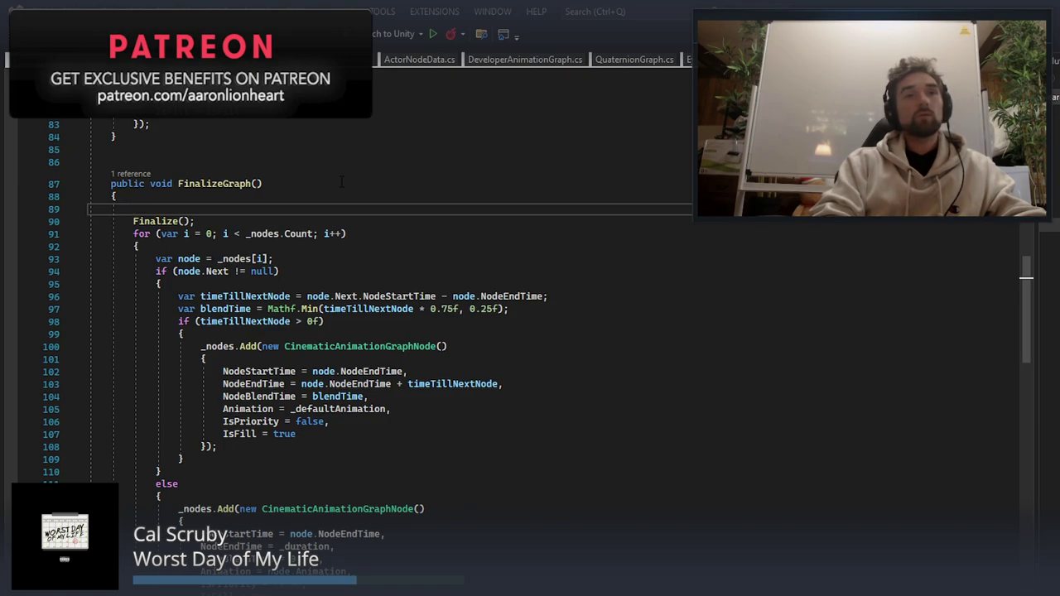
key("ctrl+v")
key("Return")
key("Down")
key("shift+Tab")
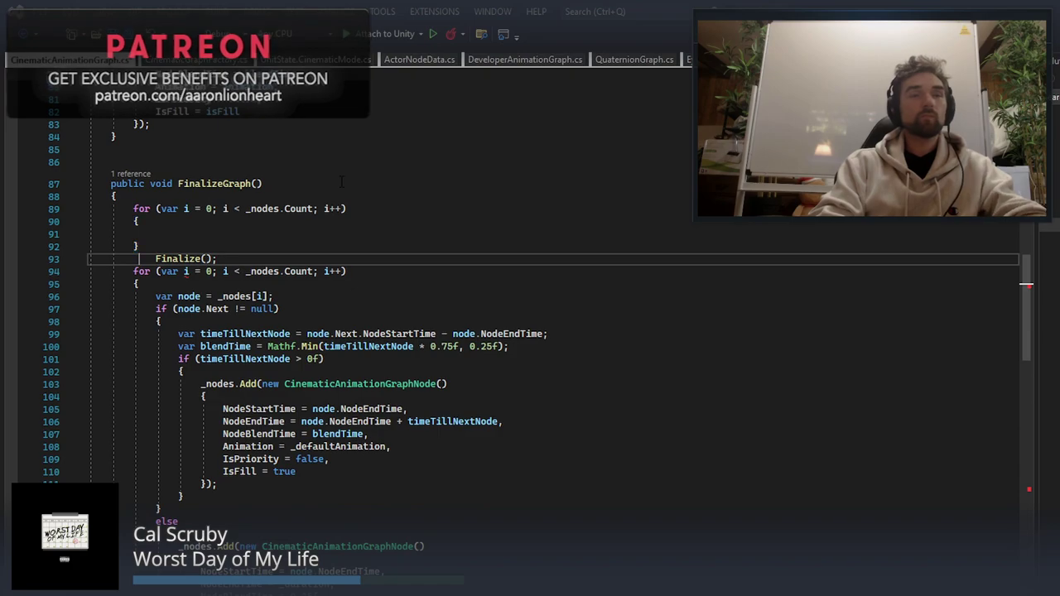
key("Up")
key("Up")
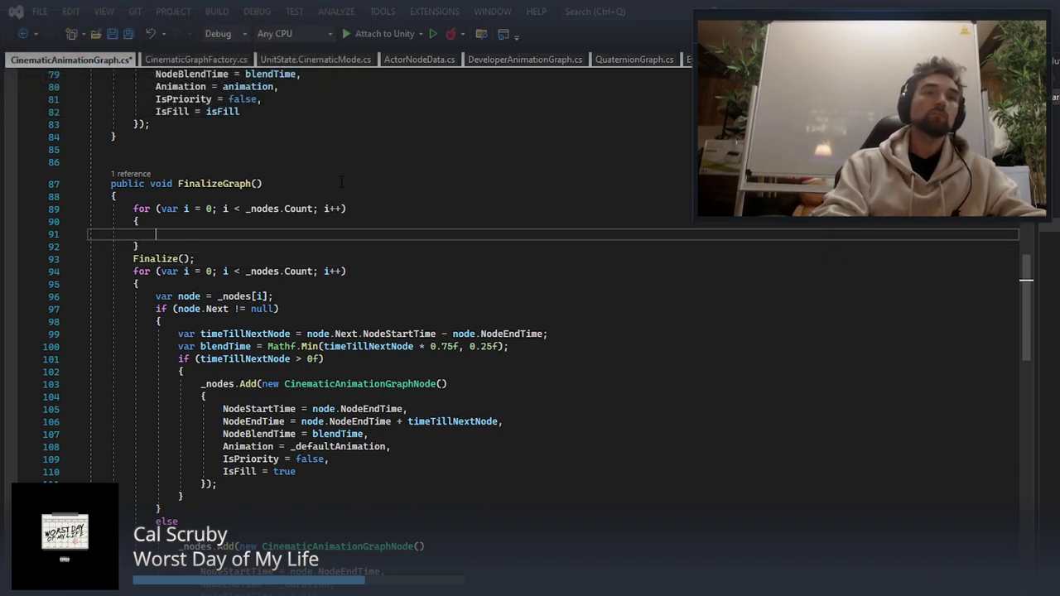
key("Up")
key("Down")
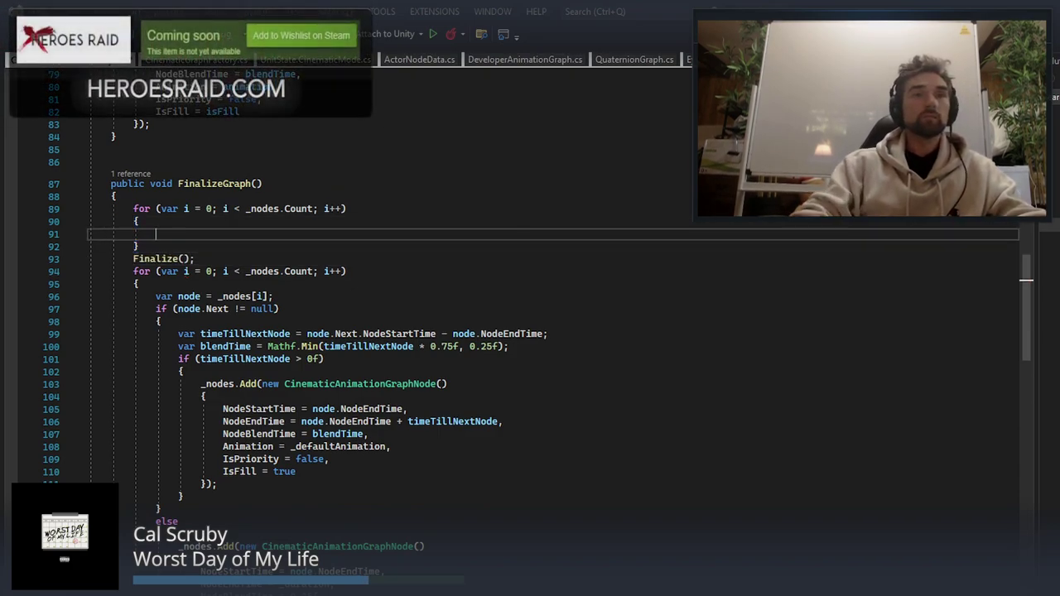
mouse_move(278, 296)
left_mouse_down()
mouse_move(188, 309)
mouse_move(124, 296)
mouse_move(122, 310)
left_mouse_up()
left_click(174, 235)
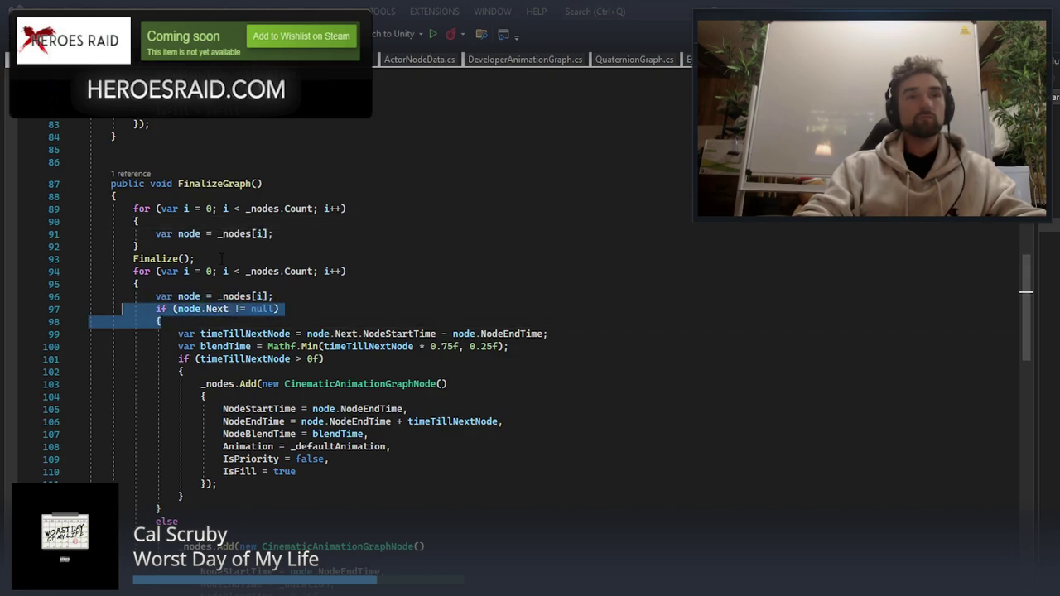
left_click(122, 246)
left_click(341, 233)
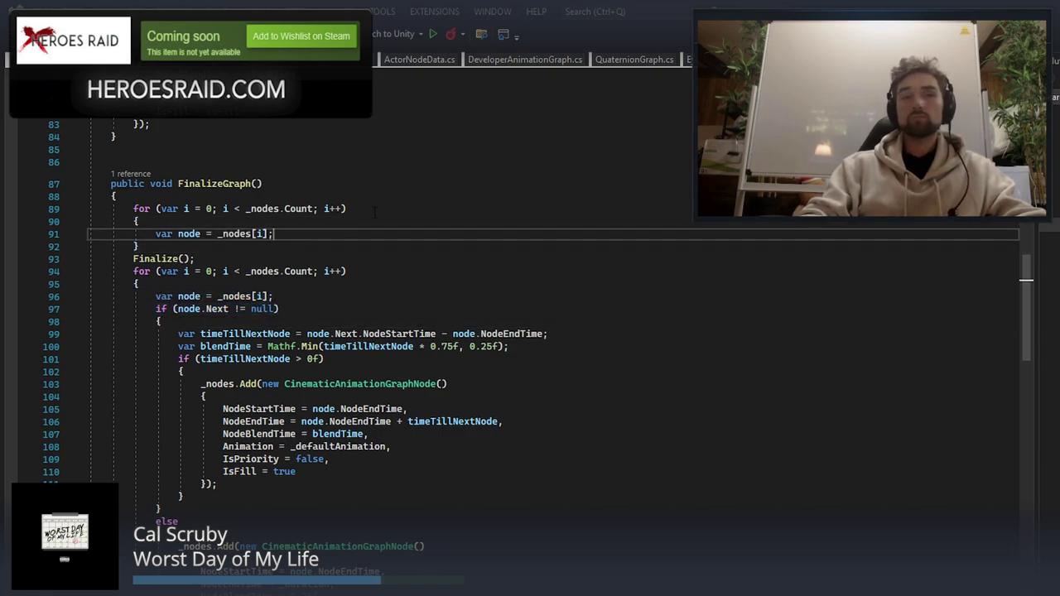
Inside the new loop, add 'if (node.Next != null) { node.NodeEndTime -= node.NodeBlendTime; }'.
key("Return")
type("if (node.Next != null)")
key("Return")
type("{")
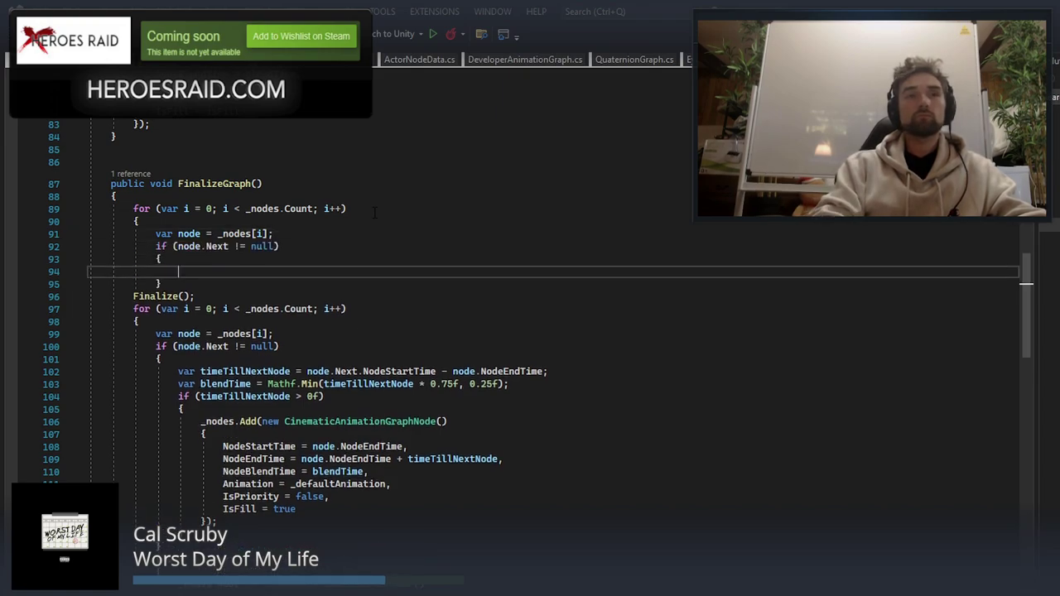
key("Return")
key("Down")
key("Down")
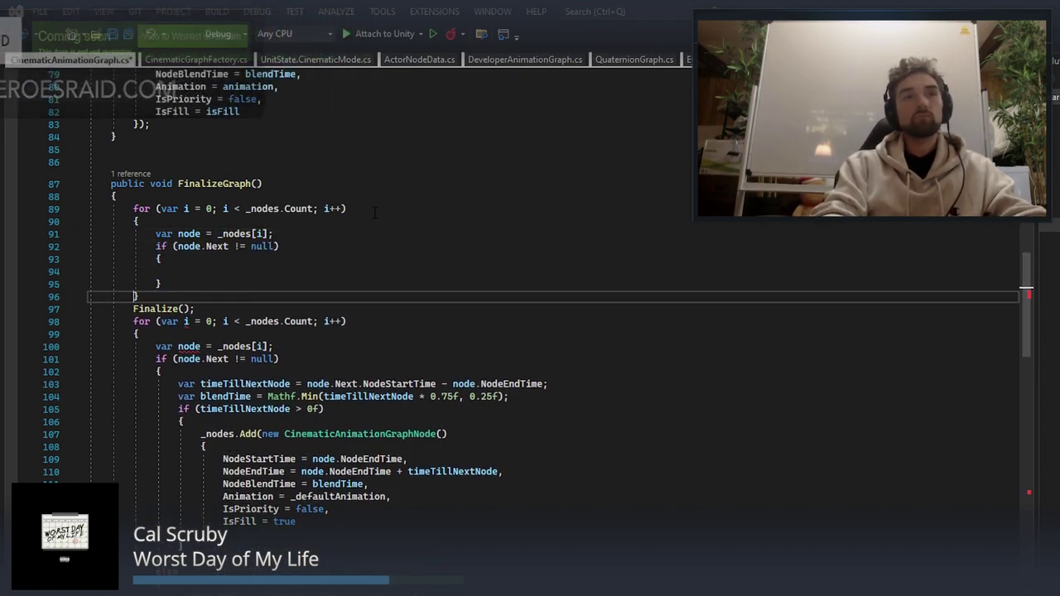
key("Up")
key("Up")
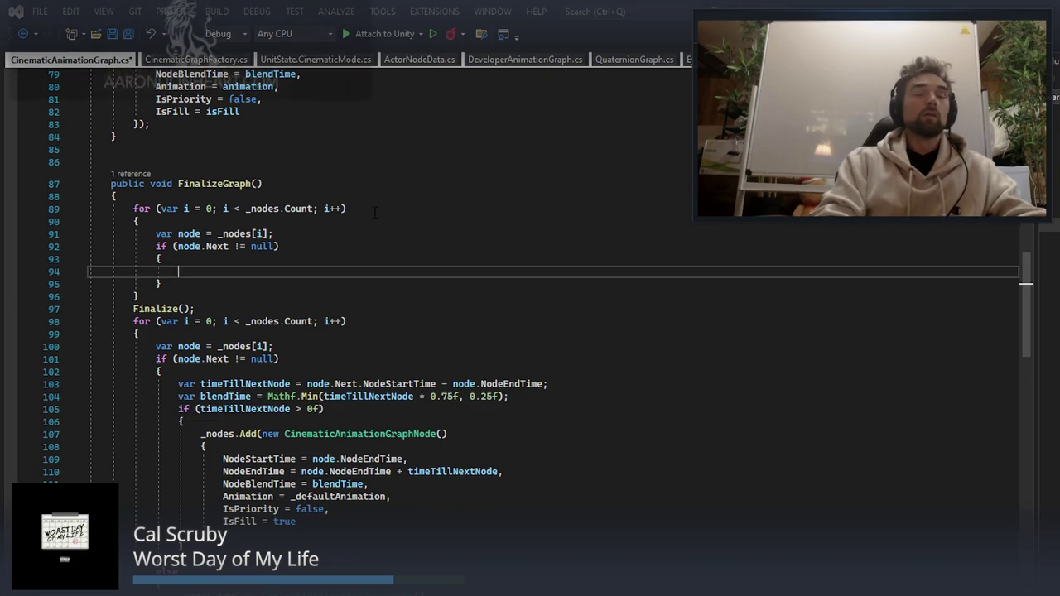
type("n")
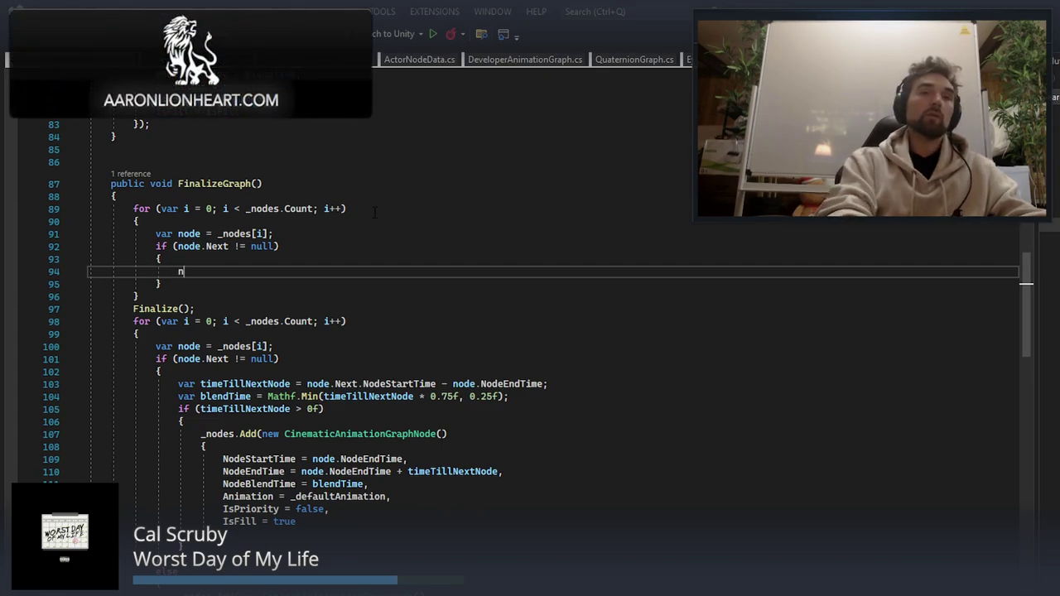
type("ode.end")
key("Tab")
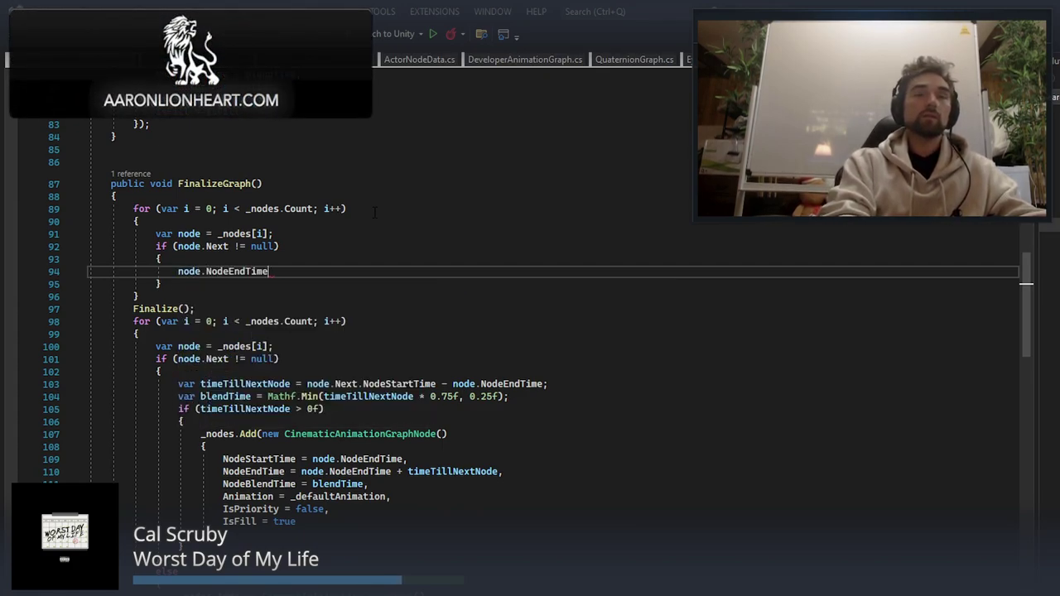
type("node")
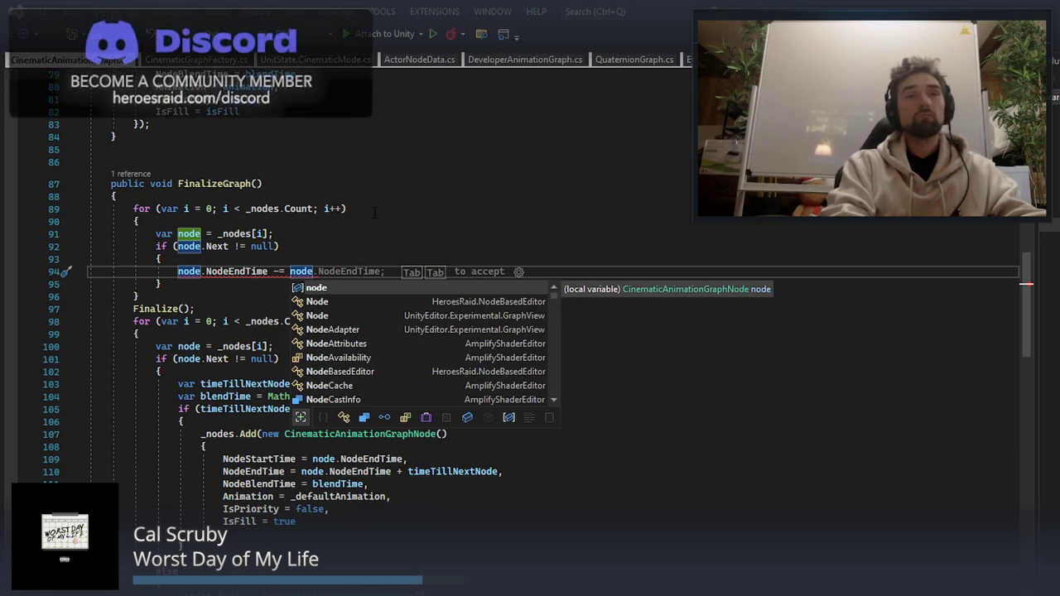
type(".bl")
key("Tab")
key("End")
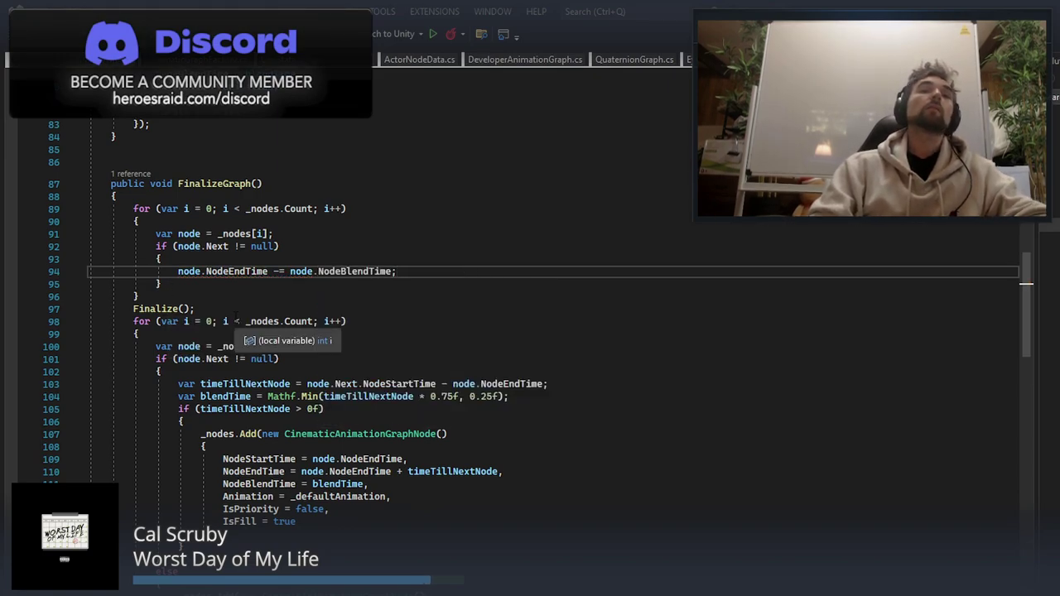
left_click(207, 296)
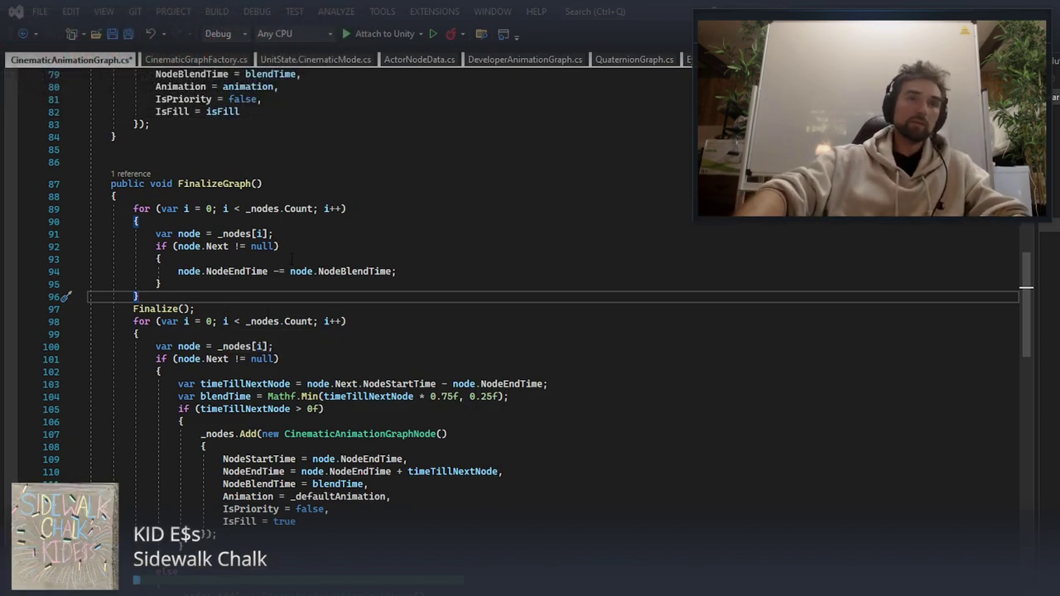
key("Up")
key("Up")
key("Up")
key("Down")
key("Down")
key("Down")
left_click_drag(184, 292, 30, 214)
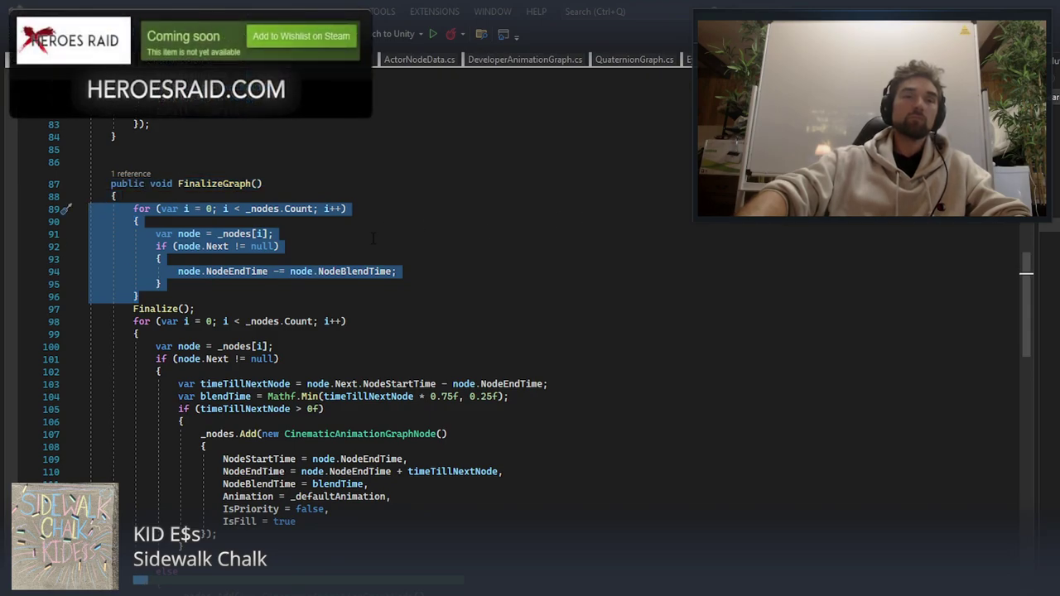
left_click(443, 273)
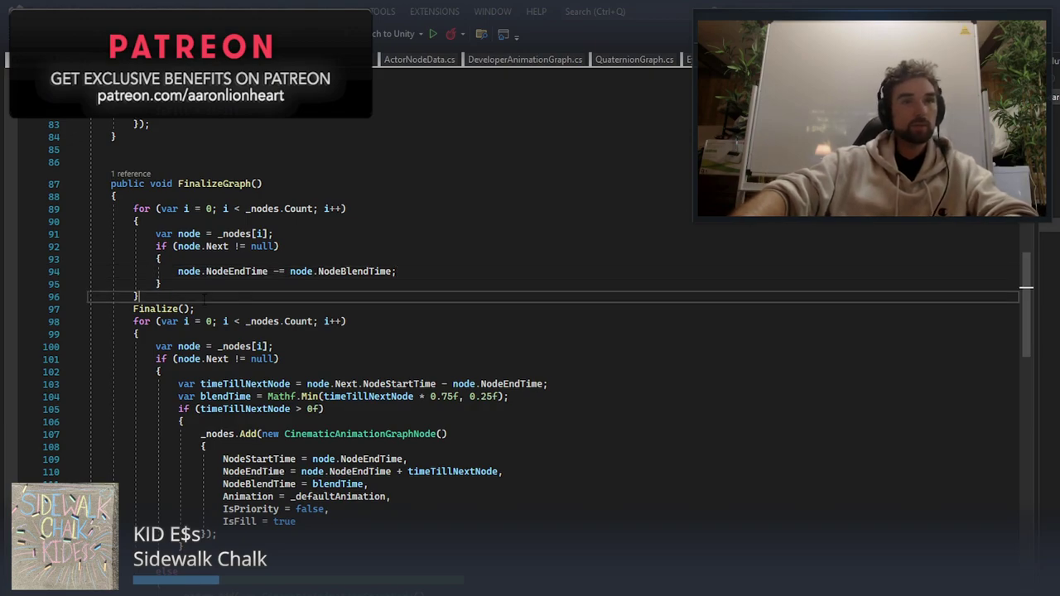
Cut the blend-time loop and paste it right after the Finalize() call.
left_click_drag(190, 293, 88, 209)
key("ctrl+x")
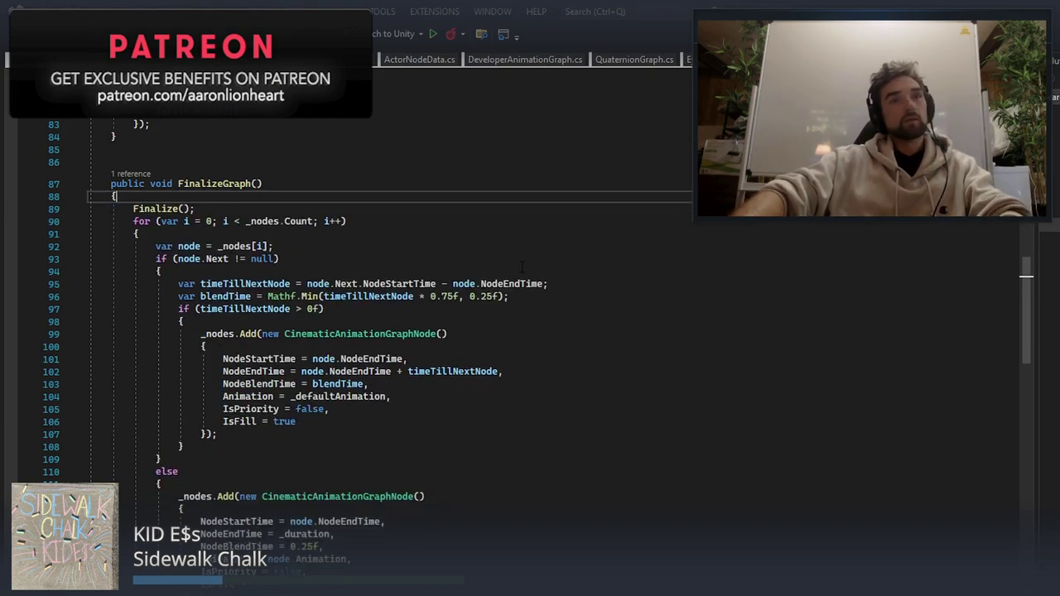
scroll(359, 404, "down", 7)
scroll(359, 404, "down", 7)
scroll(353, 414, "up", 3)
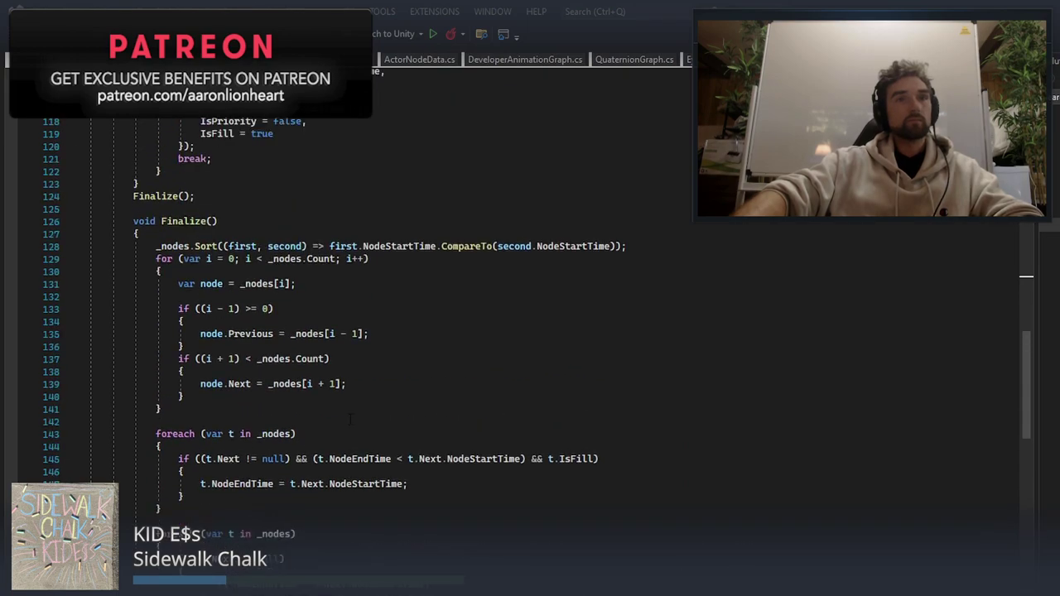
left_click(196, 195)
key("Return")
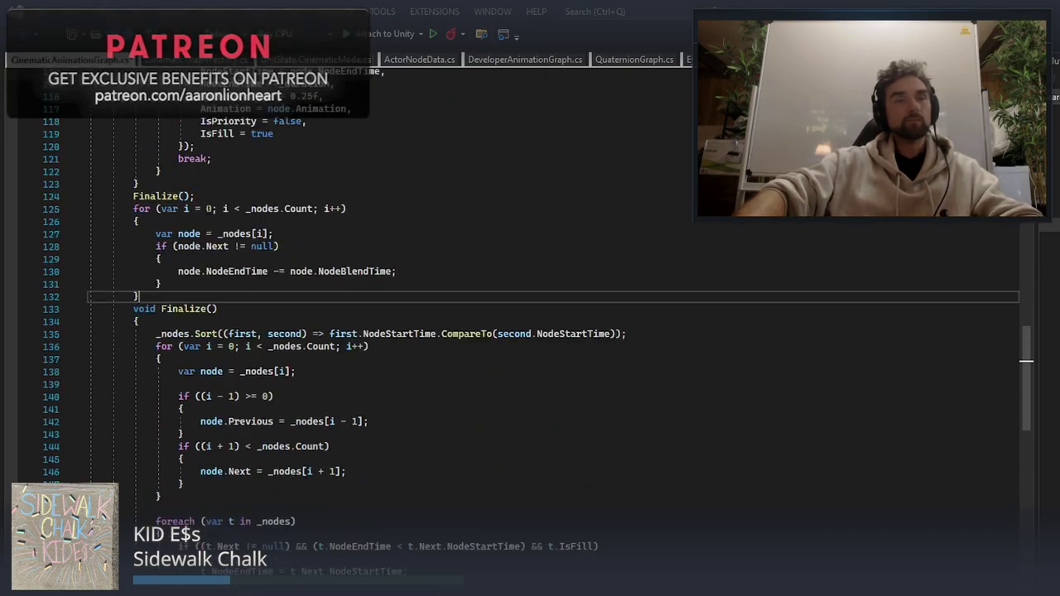
key("ctrl+v")
scroll(407, 315, "down", 2)
scroll(406, 315, "up", 4)
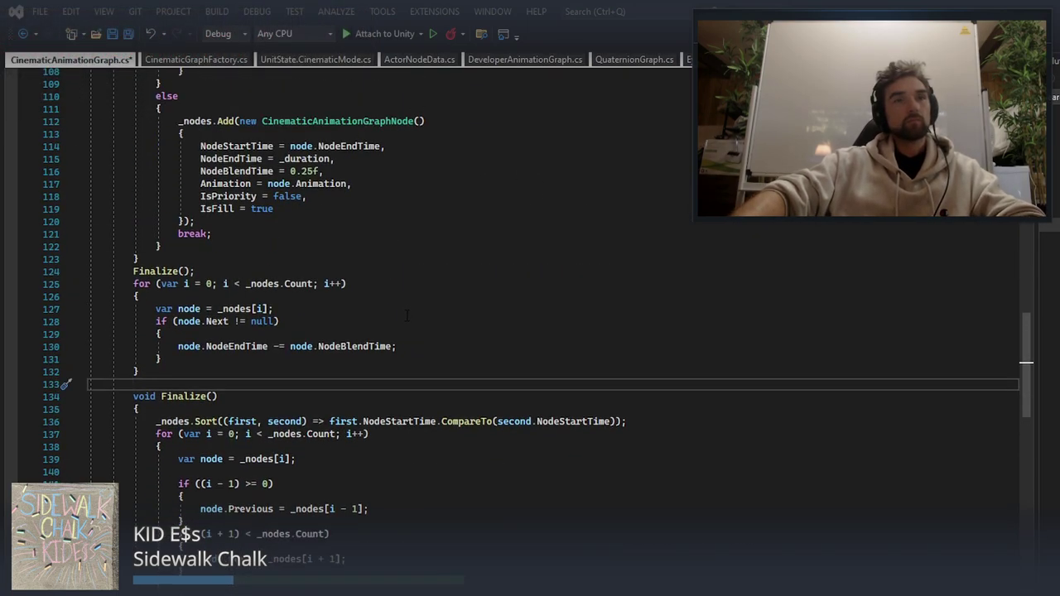
scroll(407, 314, "up", 3)
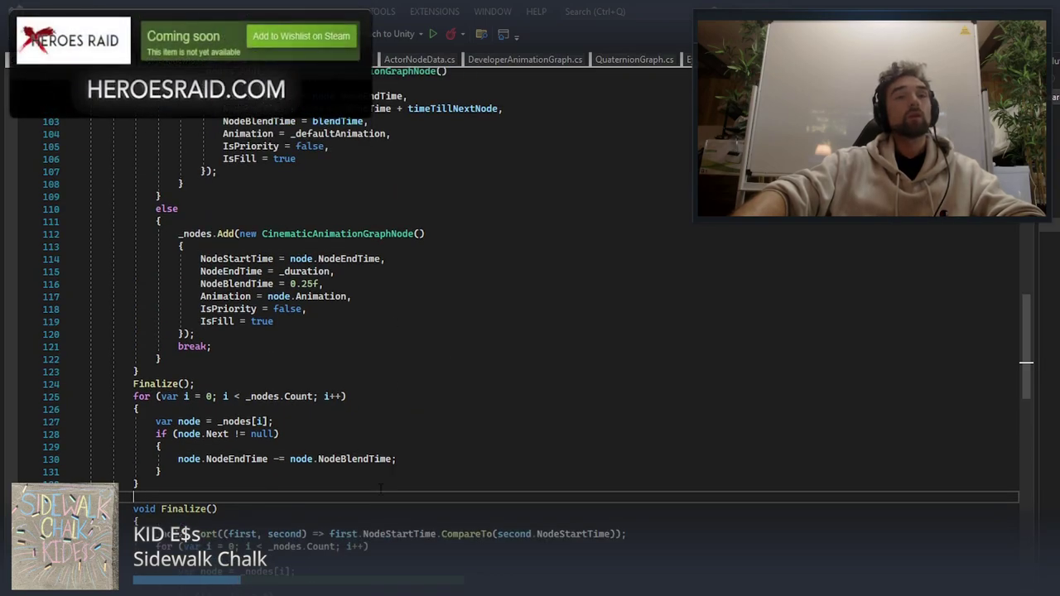
Add 'node.Next.NodeStartTime -= node.NodeBlendTime;' below the NodeEndTime adjustment.
left_click(429, 458)
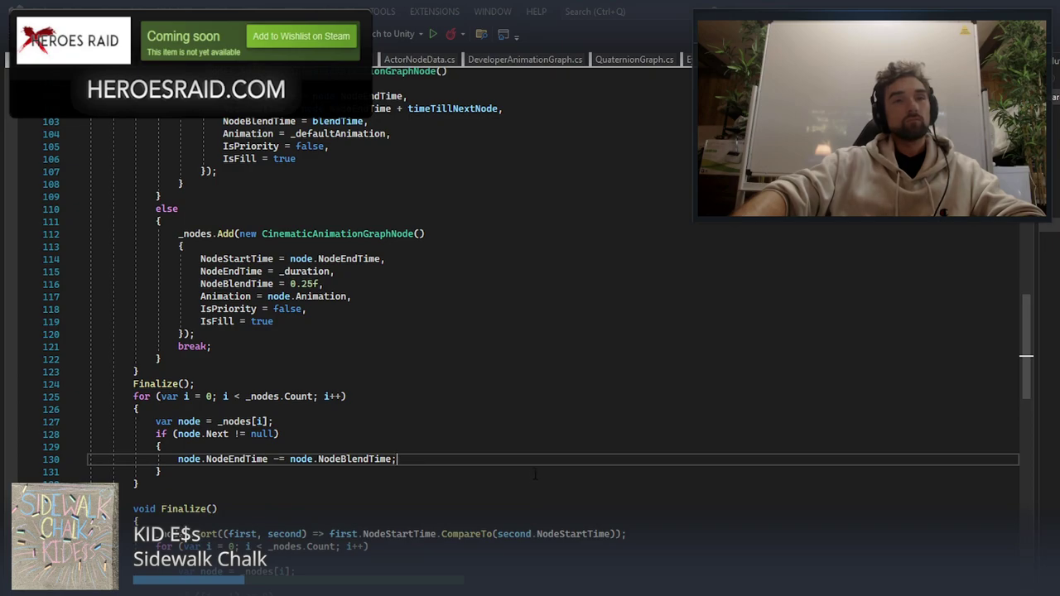
key("Return")
type("n")
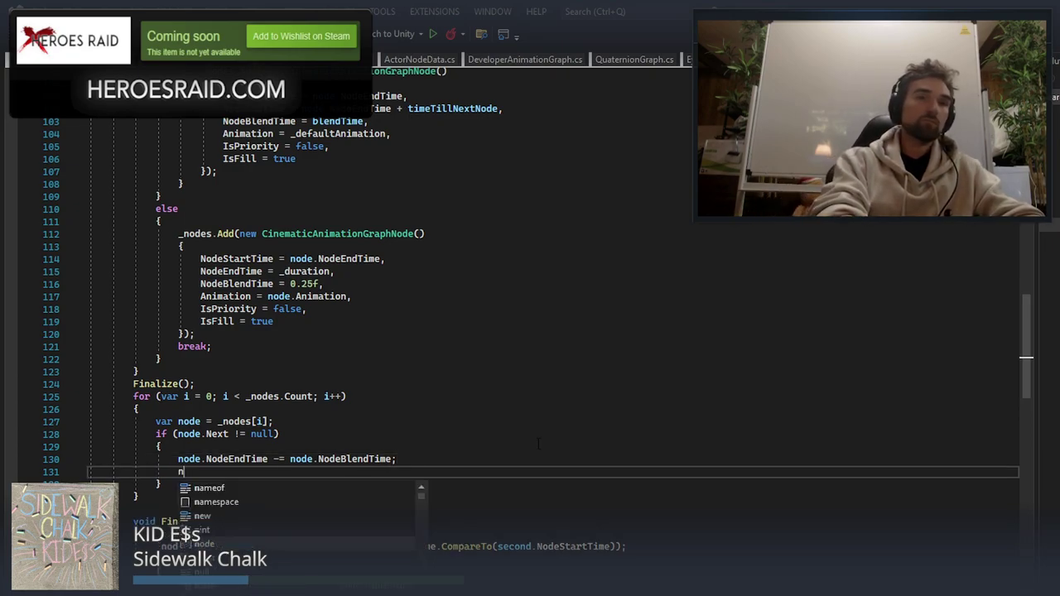
type("ode.")
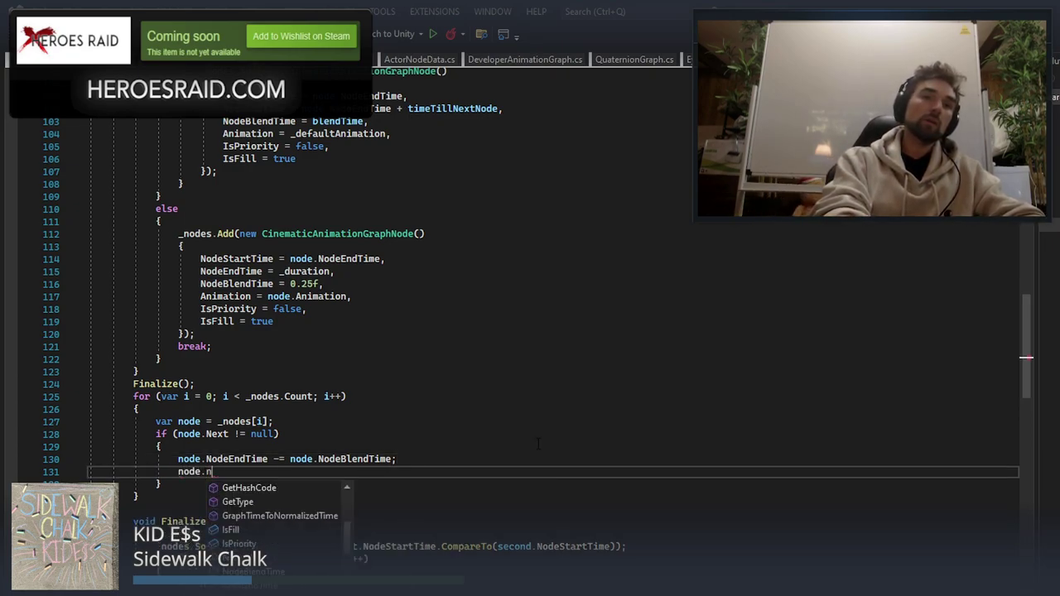
type("ne.nodst")
key("Tab")
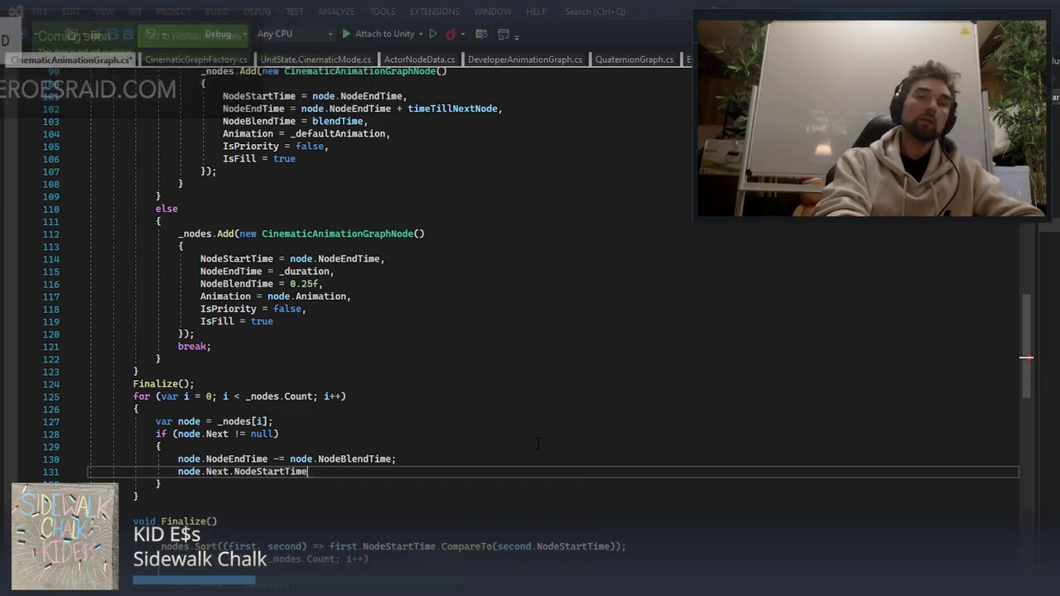
type("-= node.")
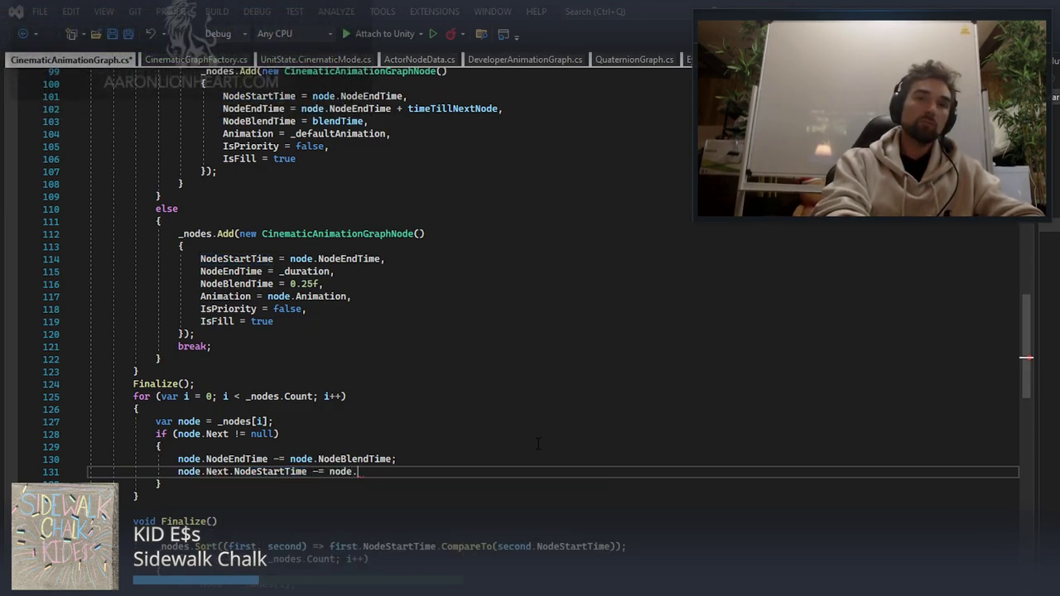
type("no")
key("Tab")
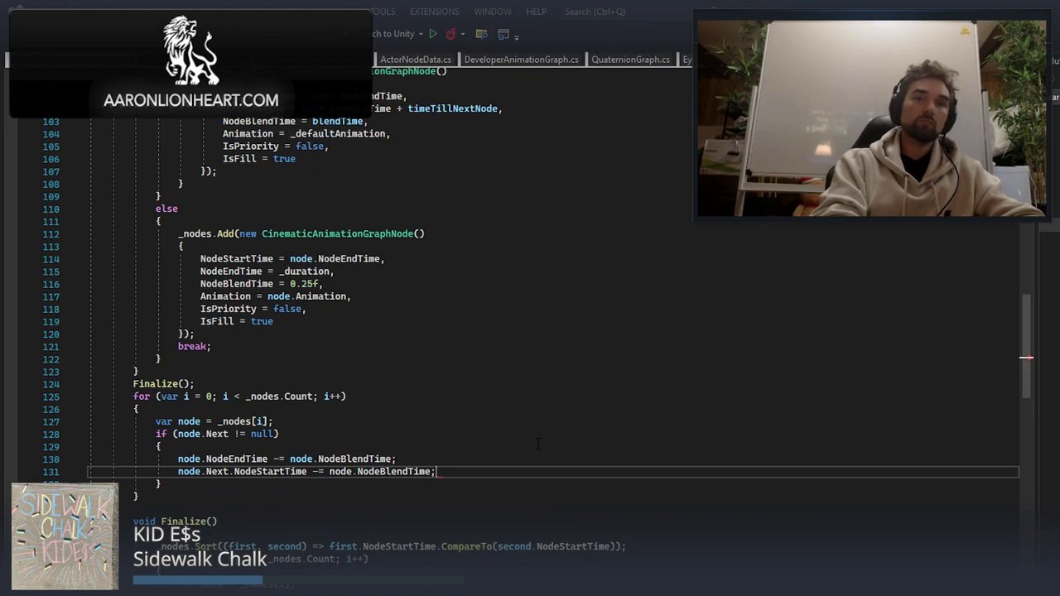
type(";")
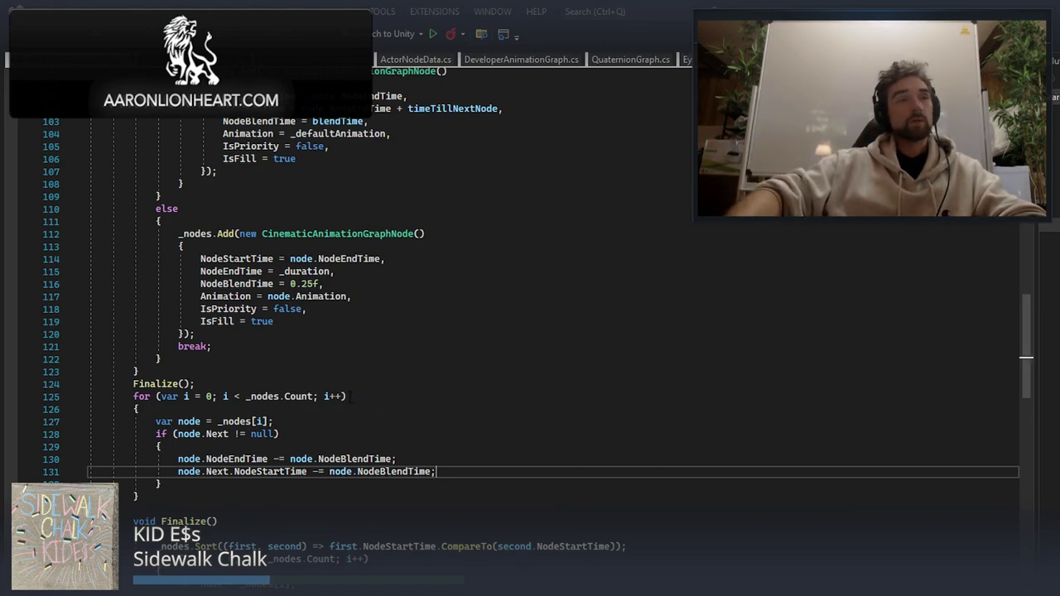
Scroll to Evaluate's else block and place the caret after 'var blend = 1f;' on line 41.
scroll(273, 423, "down", 14)
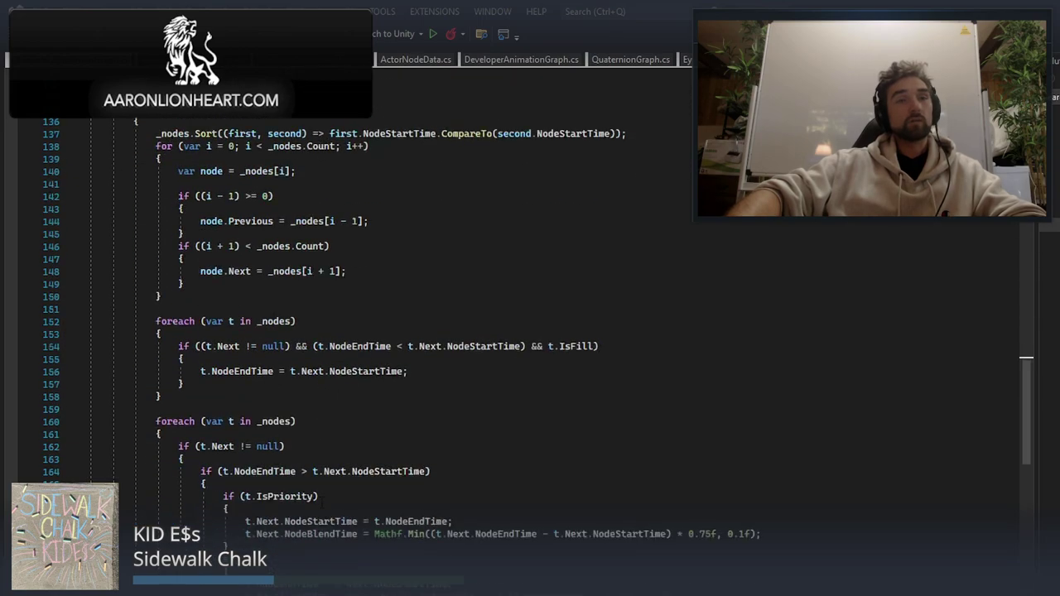
scroll(530, 315, "up", 15)
scroll(531, 315, "down", 15)
scroll(530, 315, "up", 10)
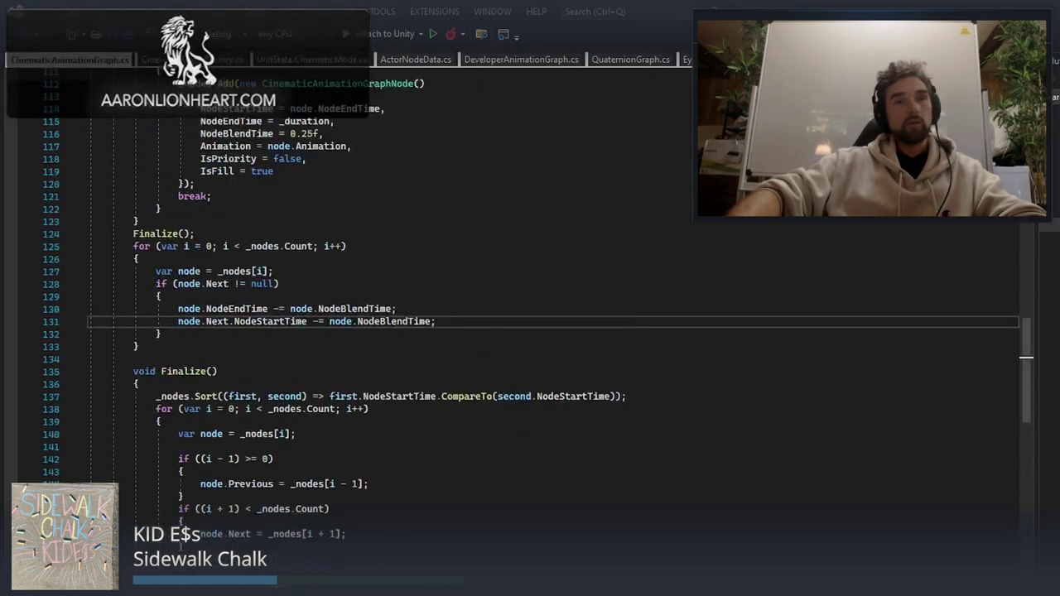
scroll(530, 315, "down", 8)
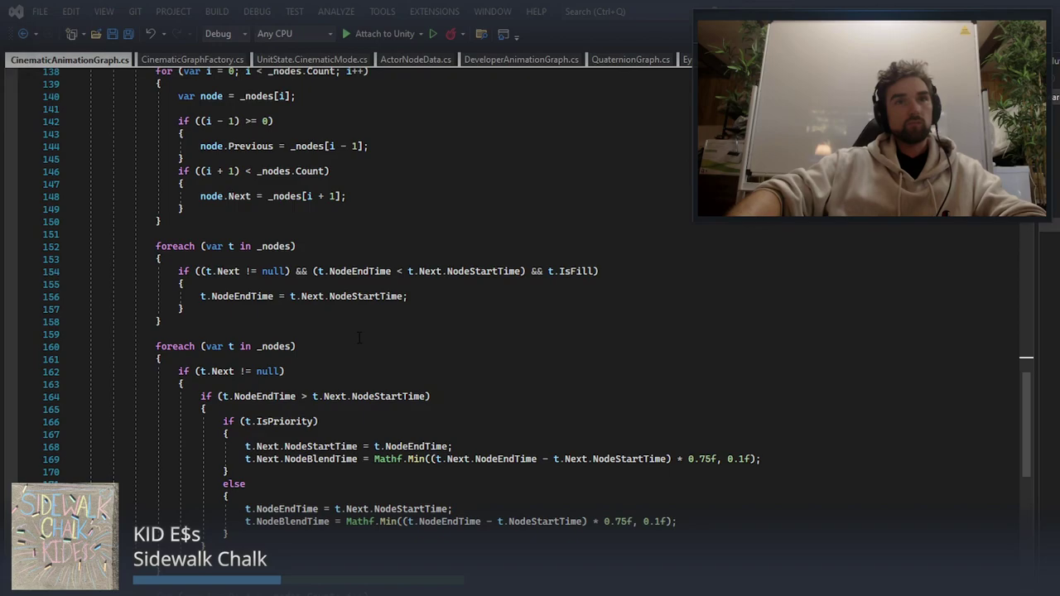
scroll(360, 338, "up", 4)
scroll(356, 338, "down", 8)
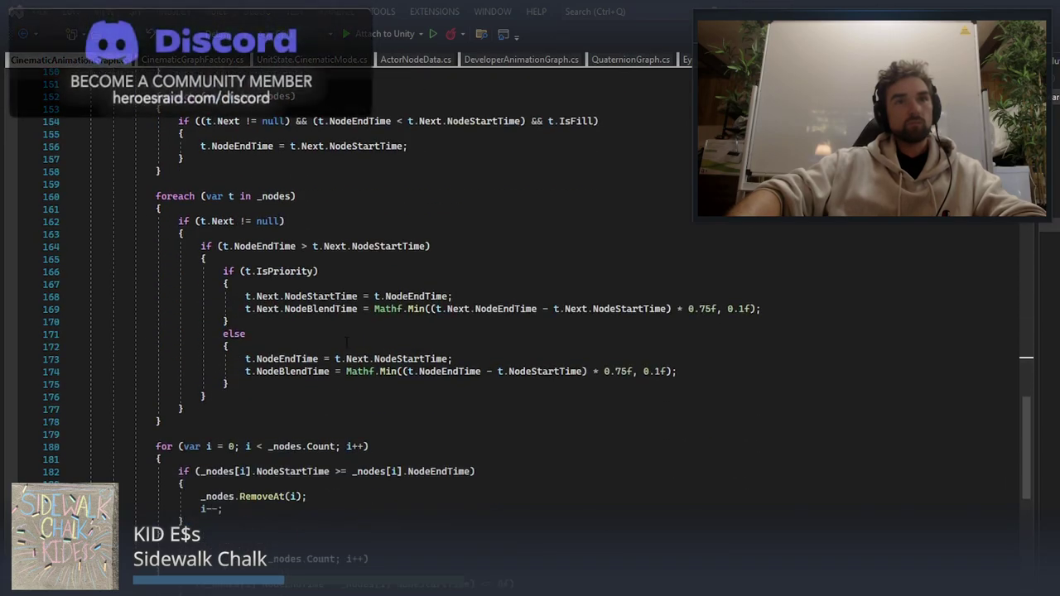
scroll(347, 341, "up", 8)
scroll(347, 342, "up", 3)
scroll(347, 342, "up", 8)
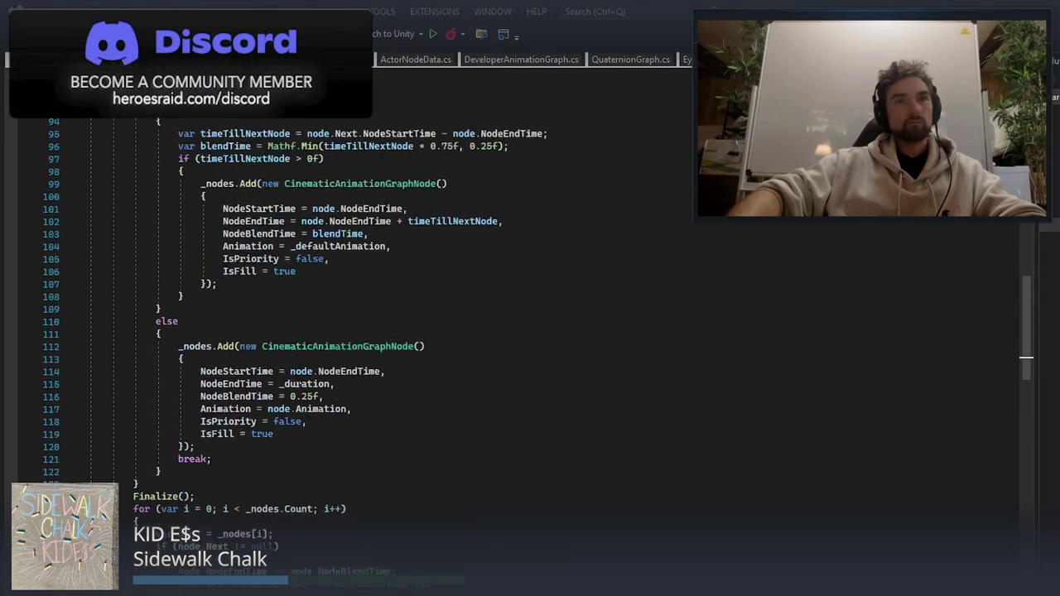
scroll(321, 437, "up", 15)
scroll(322, 437, "up", 6)
scroll(321, 438, "up", 3)
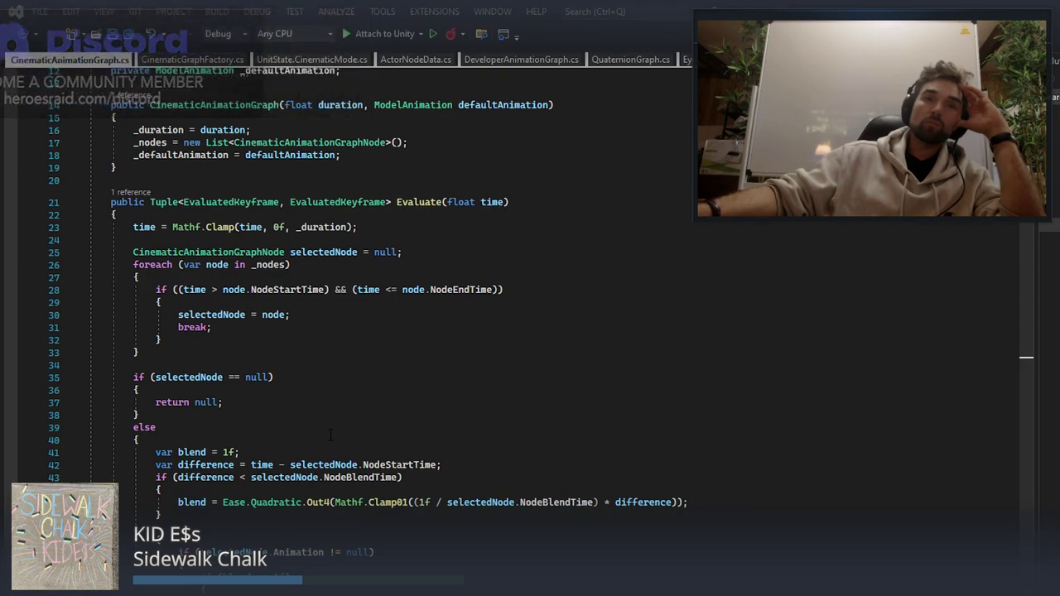
scroll(330, 435, "up", 1)
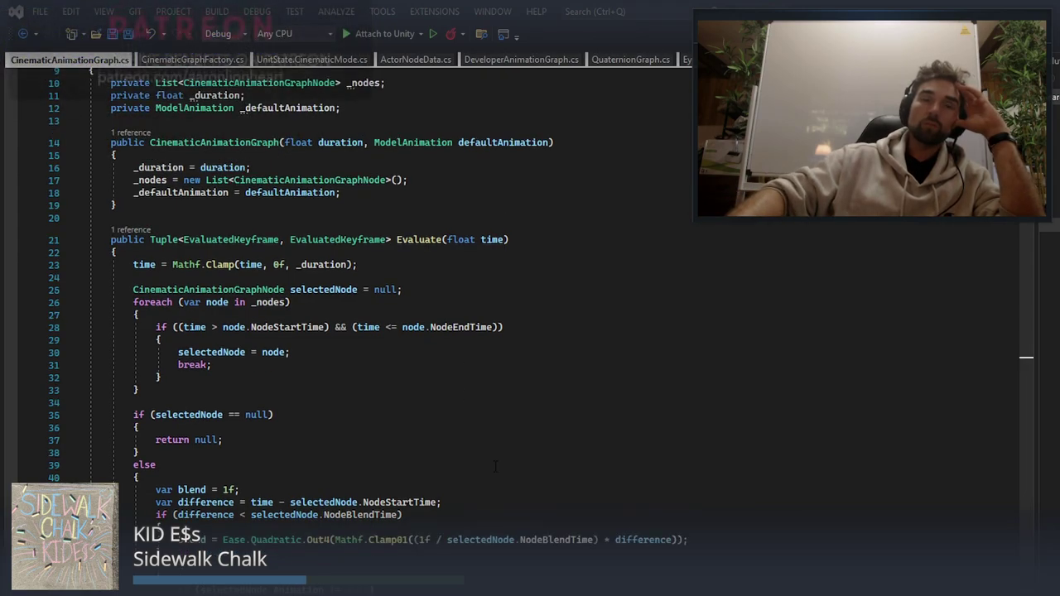
scroll(394, 468, "down", 3)
scroll(594, 367, "down", 2)
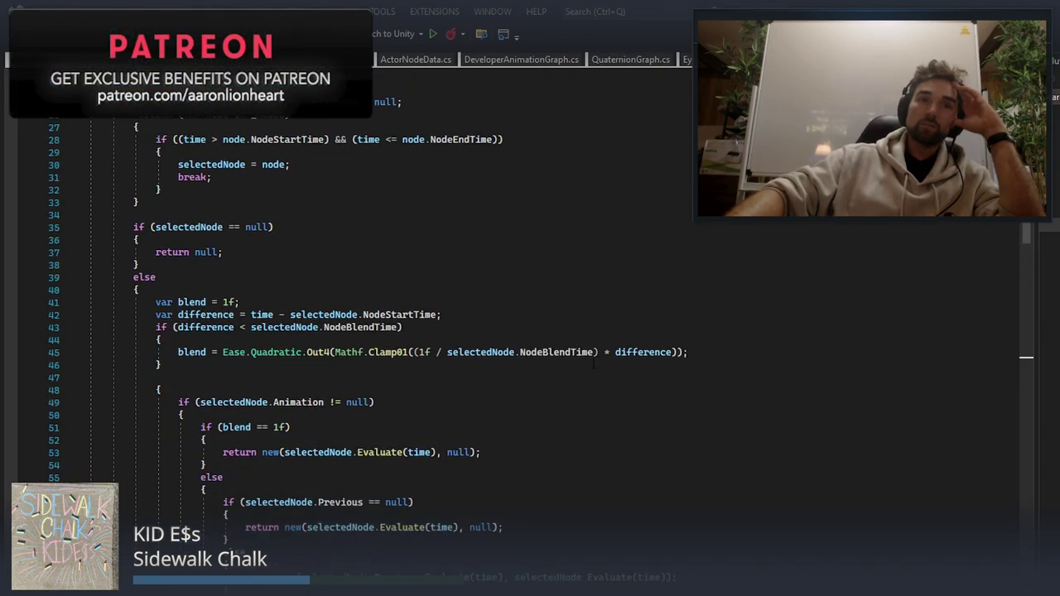
left_click(503, 305)
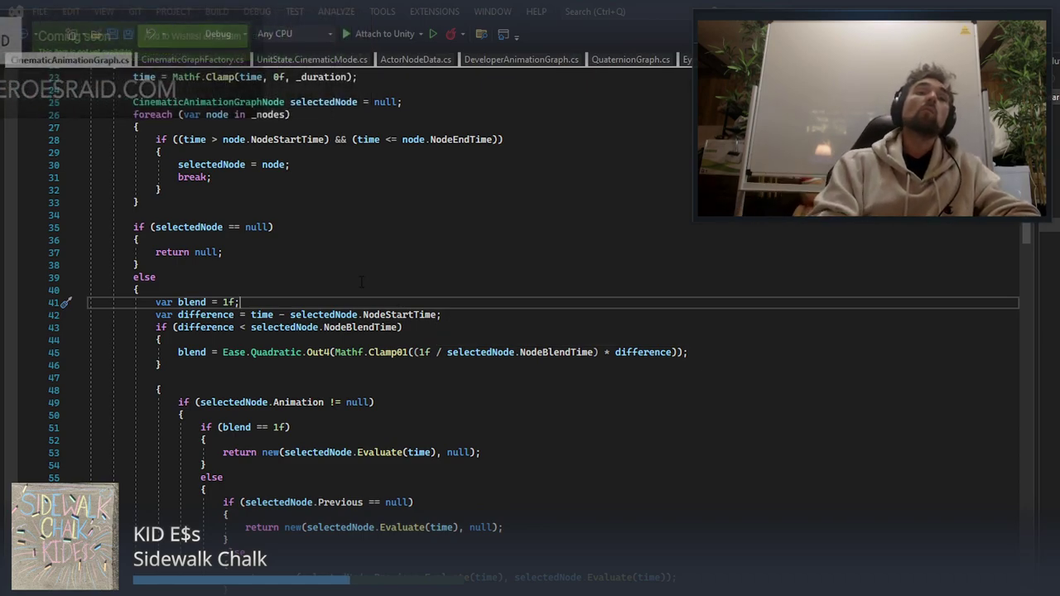
Below line 41, declare blendFactor as '(selectedNode.Previous != null) ? (time - selectedNode.Previous.NodeEndTime)'.
key("Return")
type("var bl")
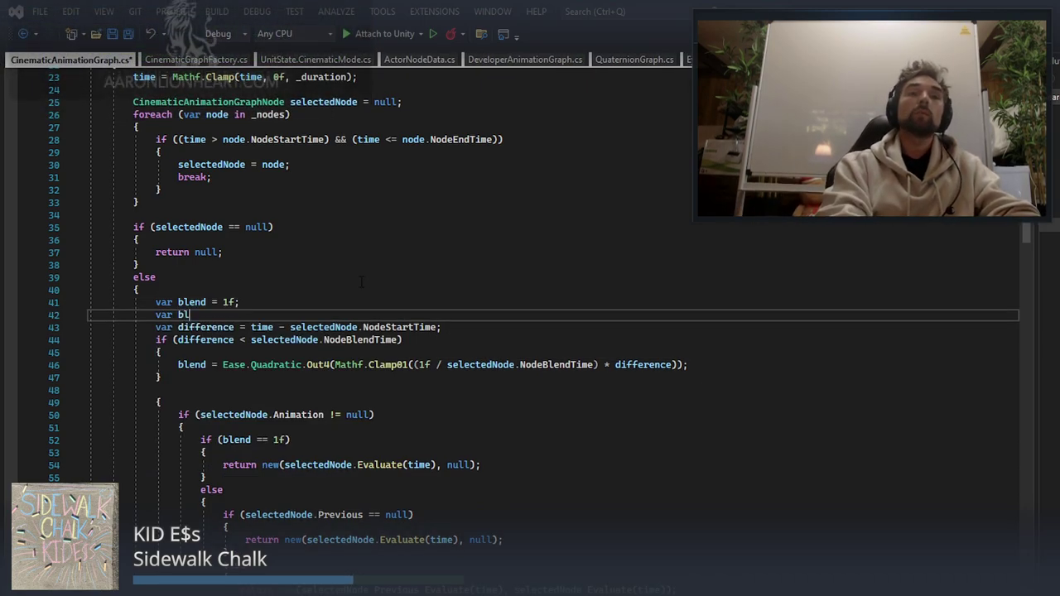
type("endFactor = ")
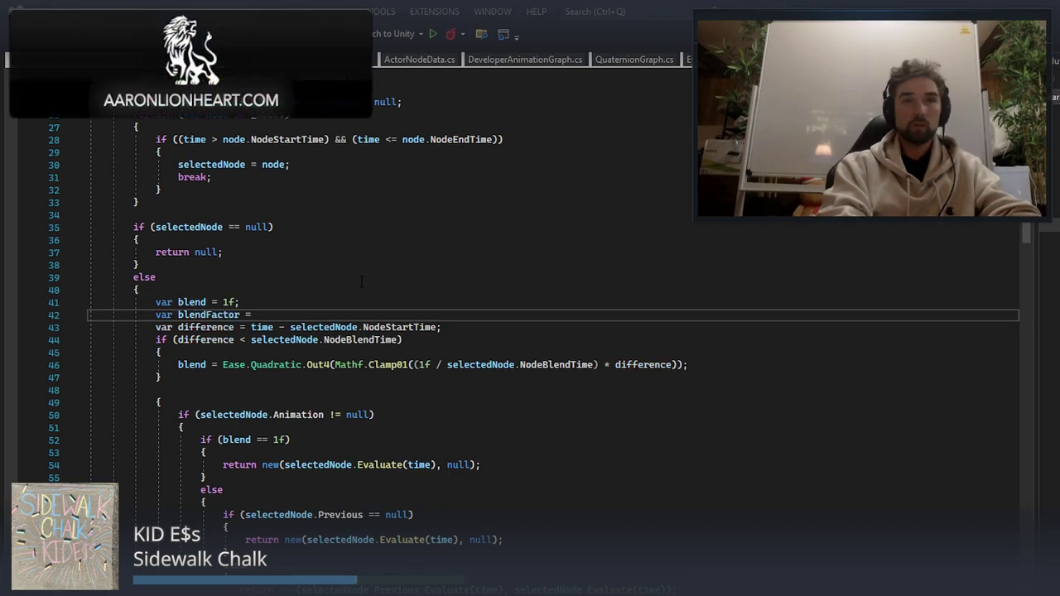
type("selectedNode.")
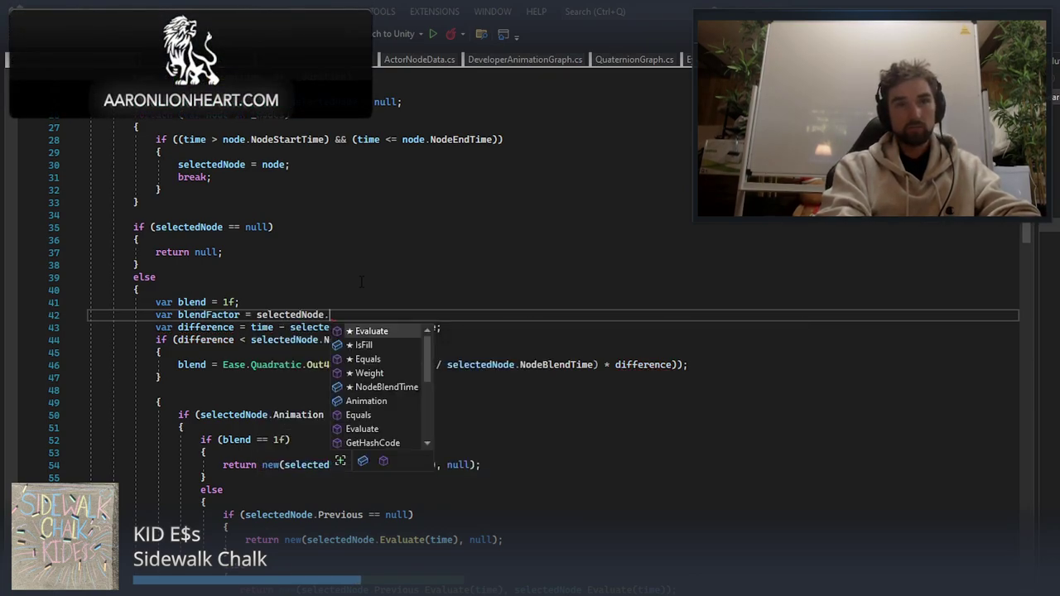
type("pr ")
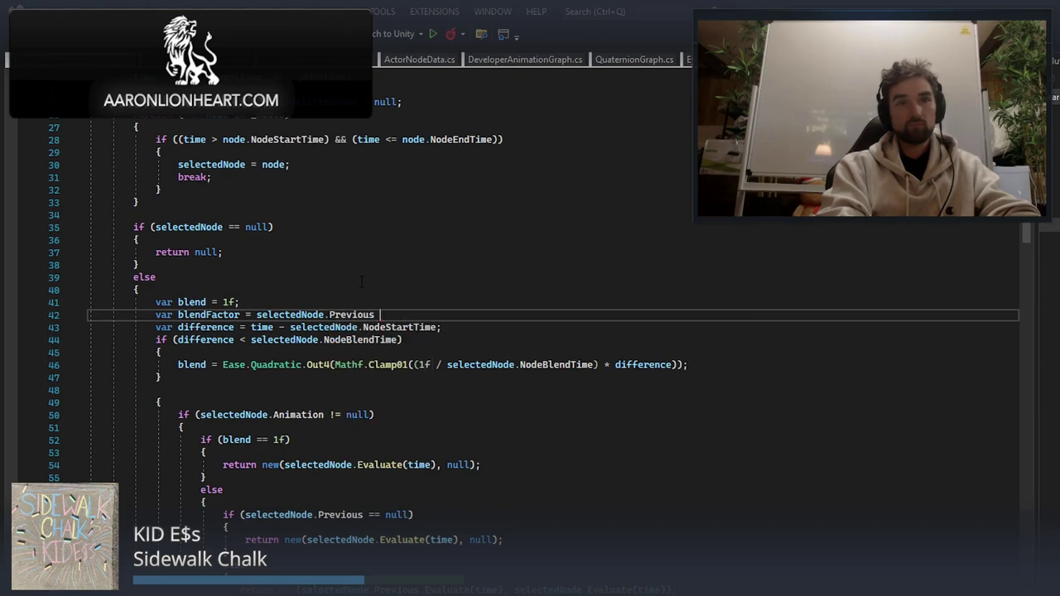
type("null")
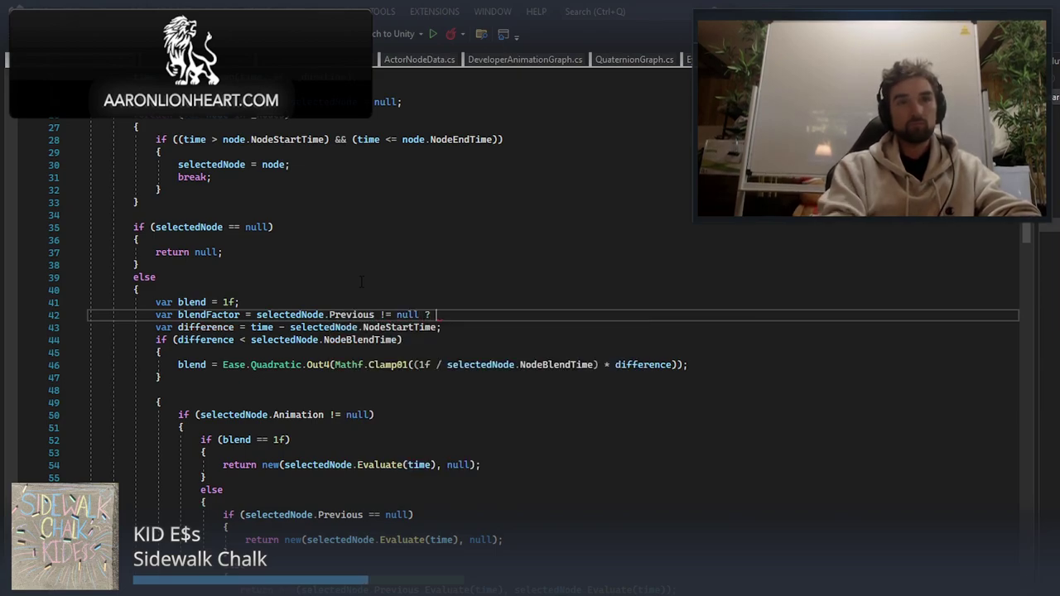
type(")")
scroll(362, 282, "up", 3)
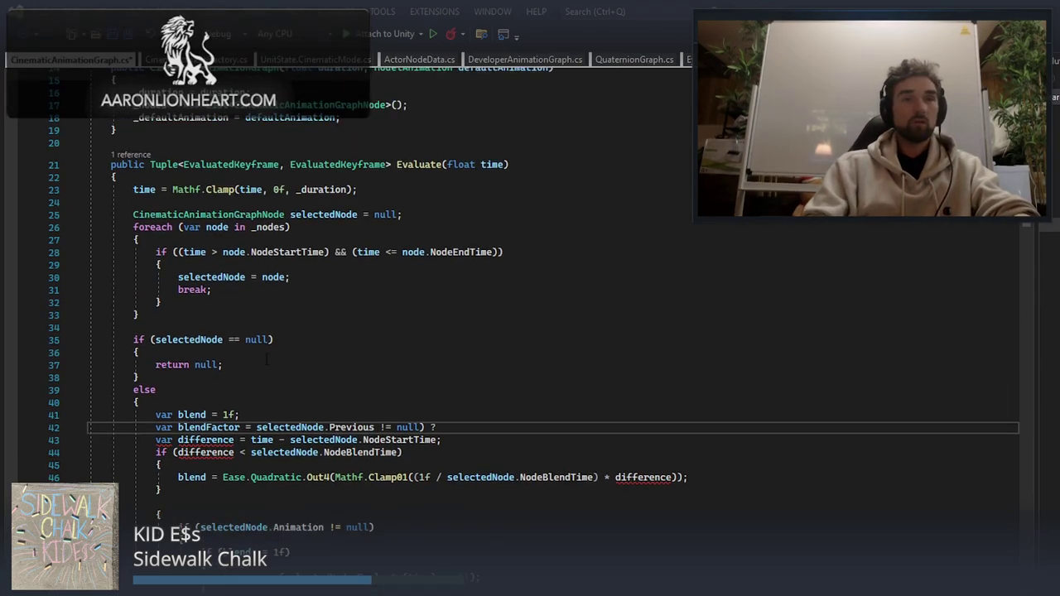
left_click(257, 428)
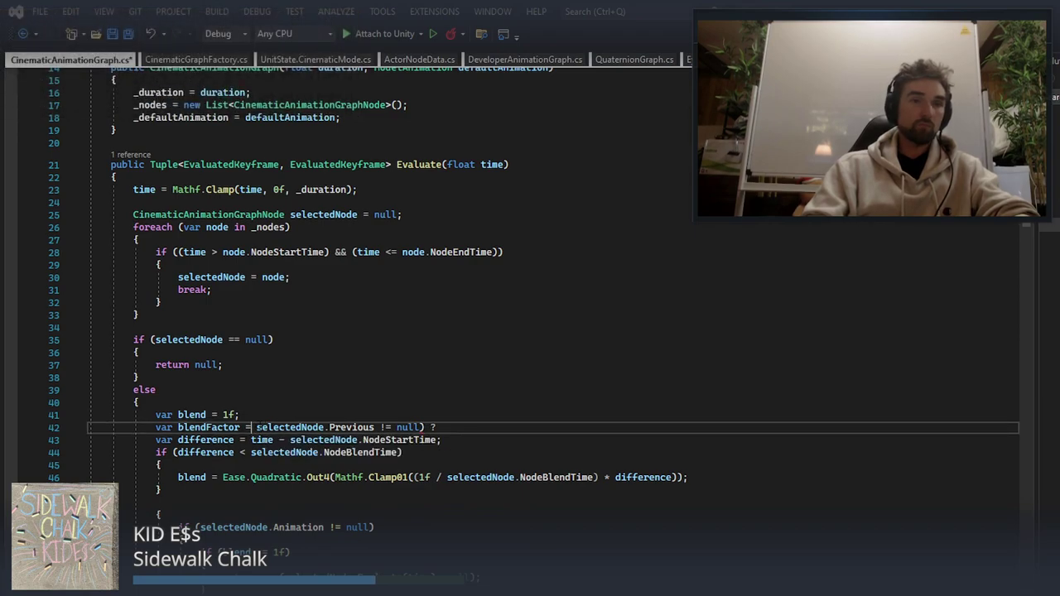
type("(")
left_click(240, 414)
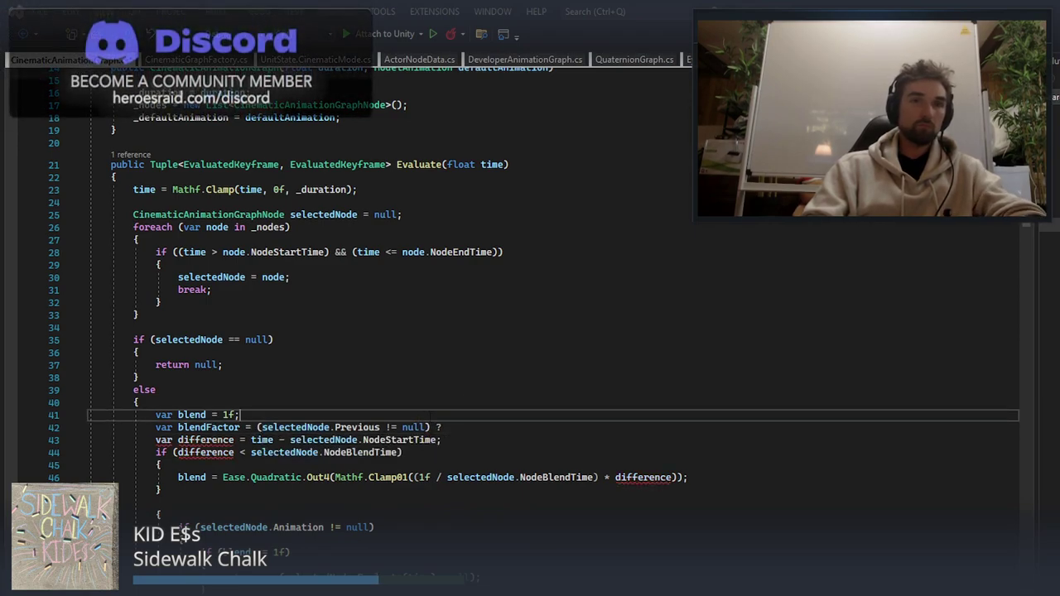
left_click(565, 429)
type("()")
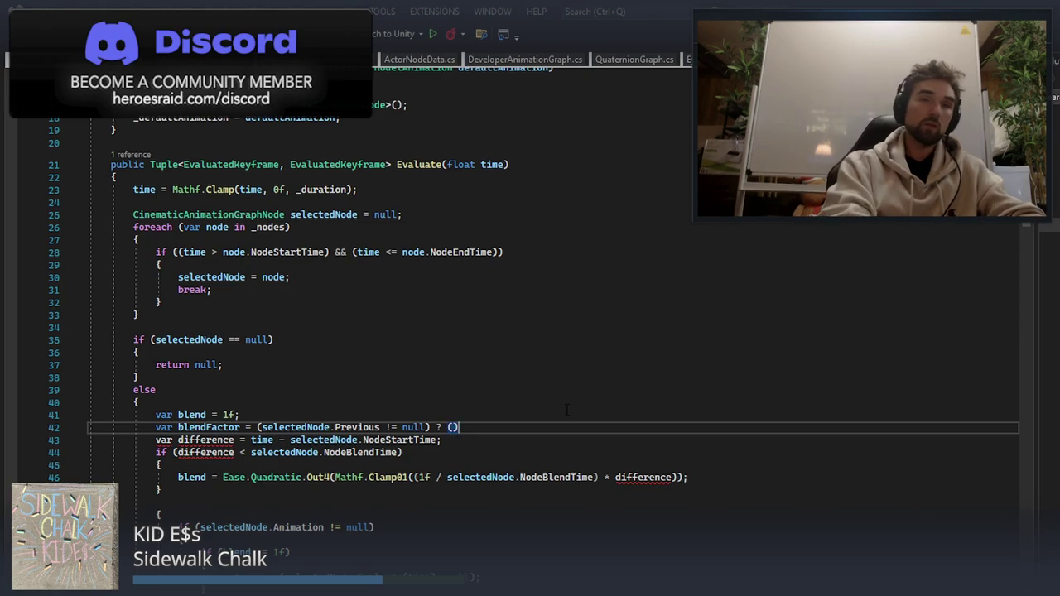
type("selectedNode.")
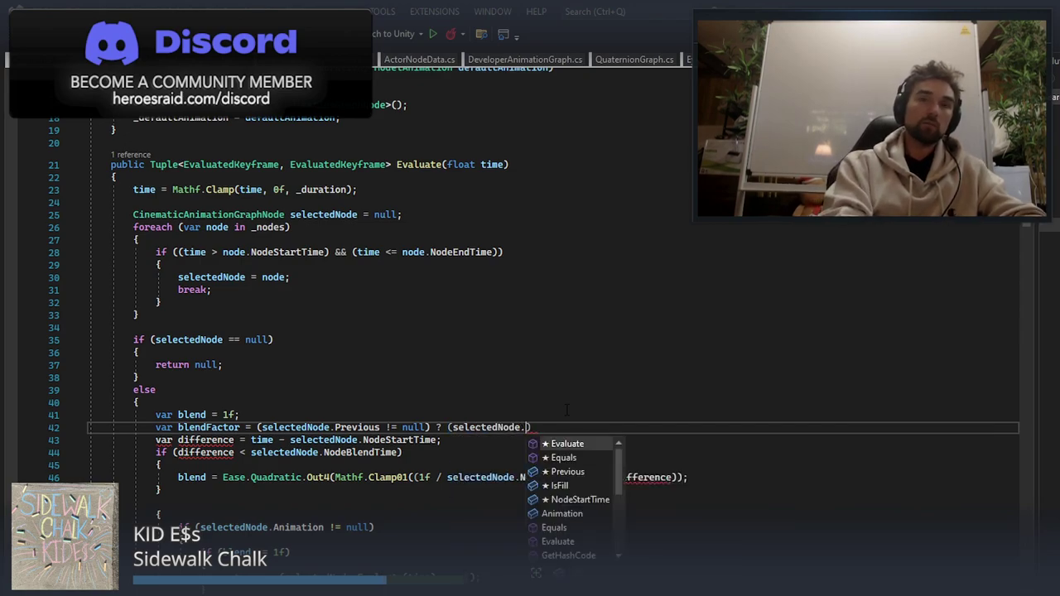
type("pr.en")
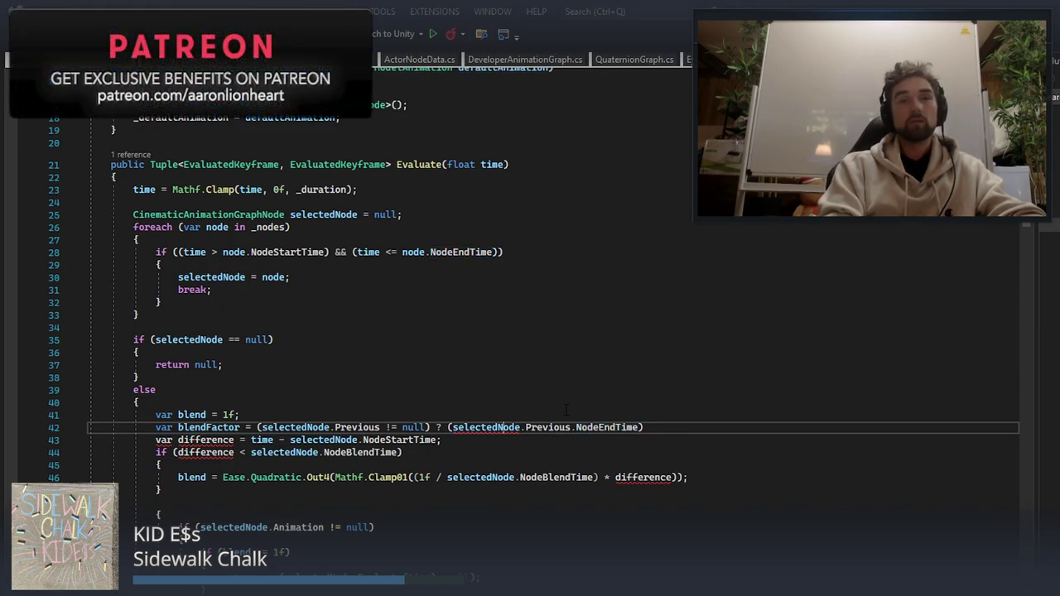
type("time -")
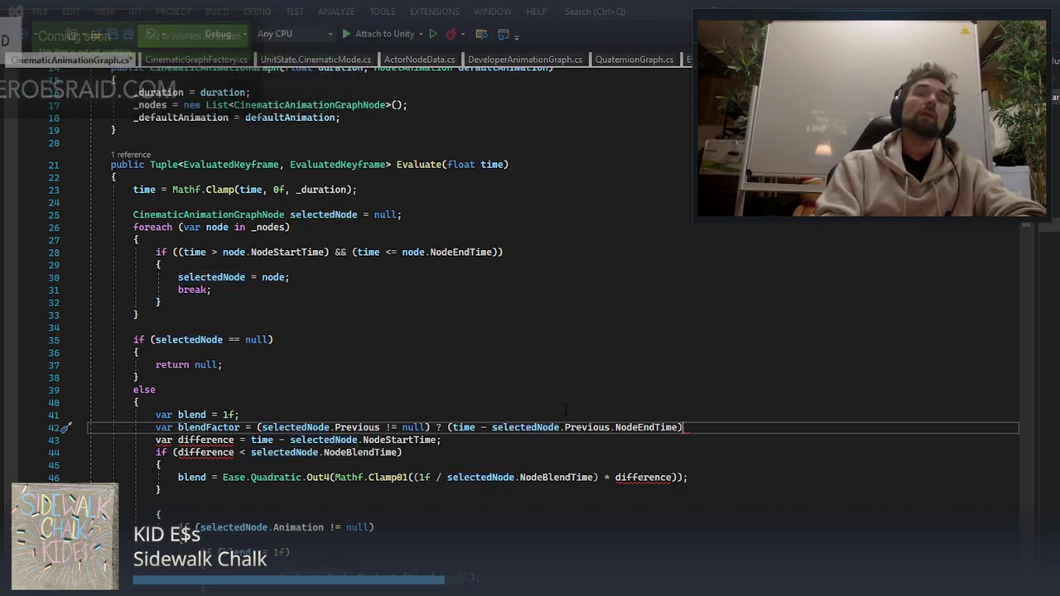
type(";")
key("Return")
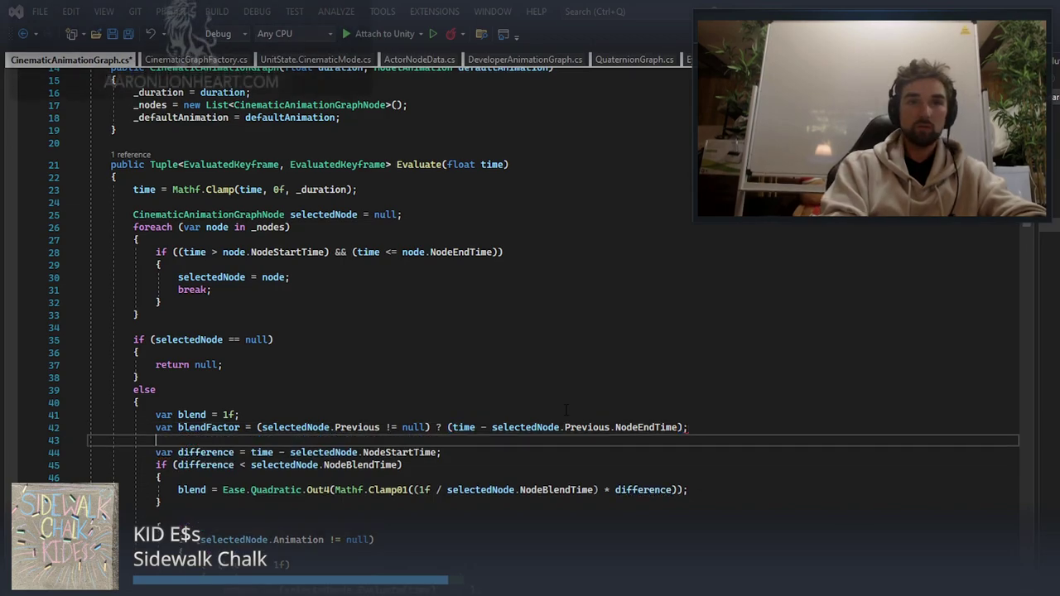
Put line 42's previous-node ternary into the blend declaration with a ': 1f' fallback.
left_click(528, 325)
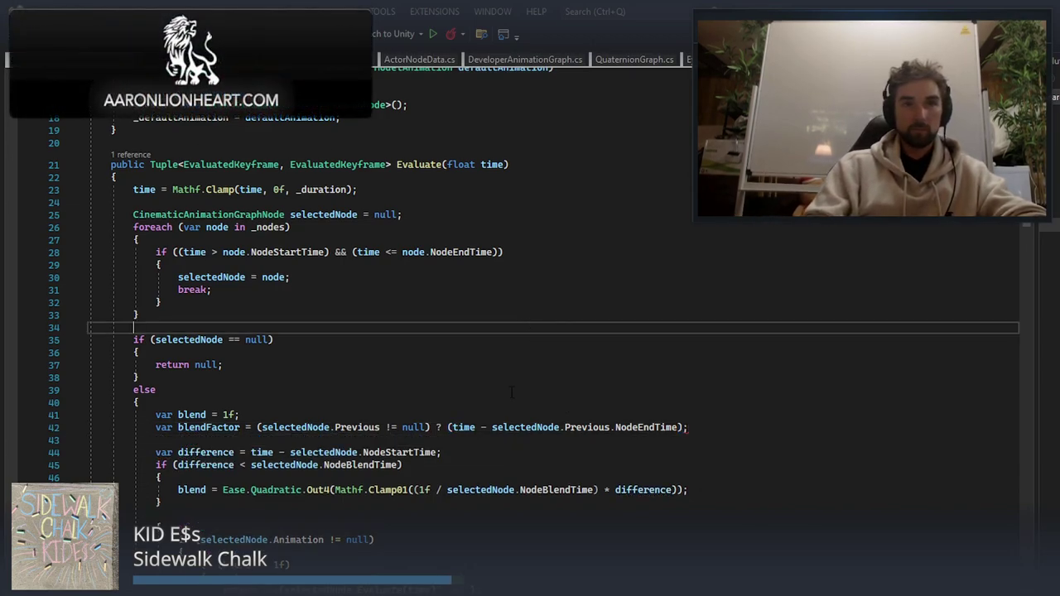
left_click_drag(256, 428, 688, 427)
key("ctrl+c")
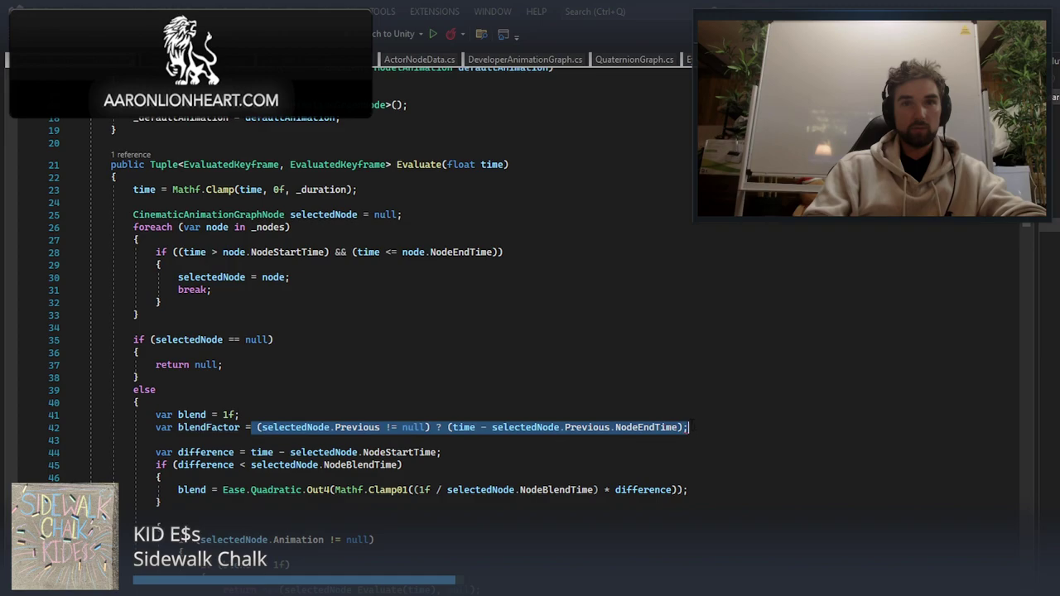
left_click(223, 415)
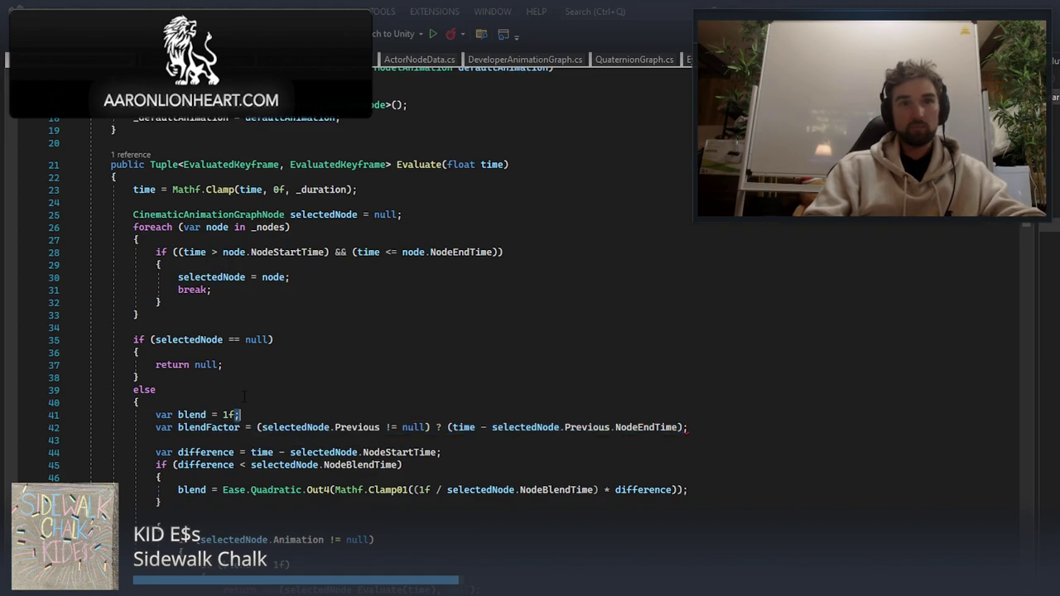
key("ctrl+v")
left_click(687, 403)
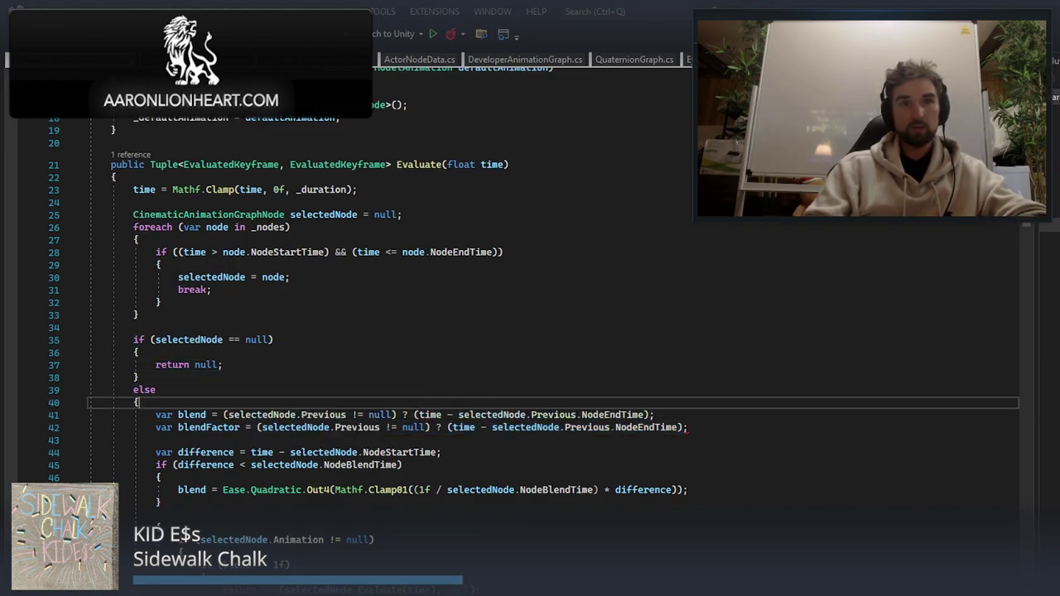
left_click(652, 415)
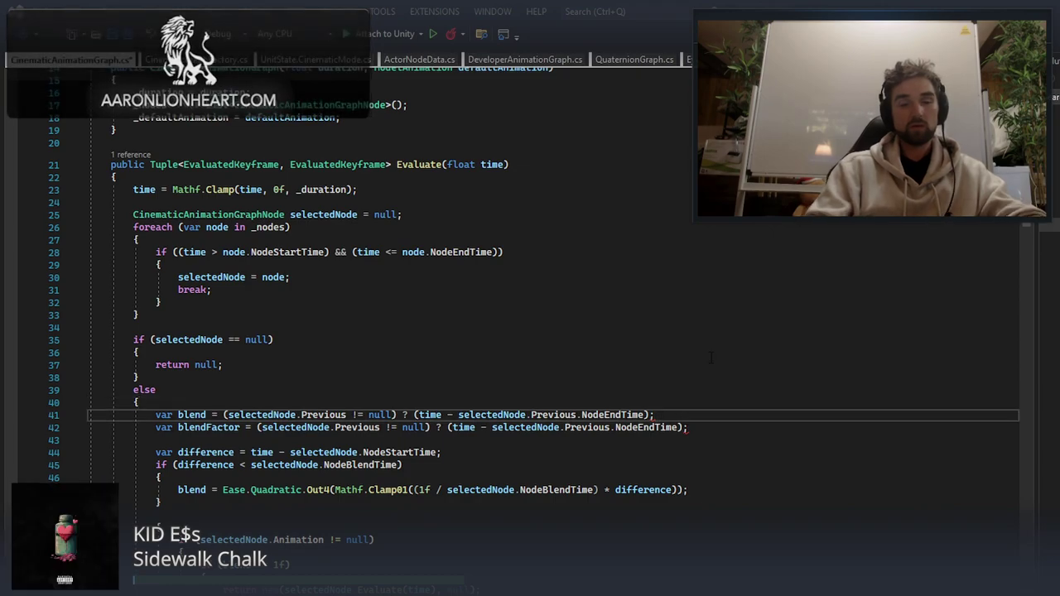
type(": 1f")
key("Down")
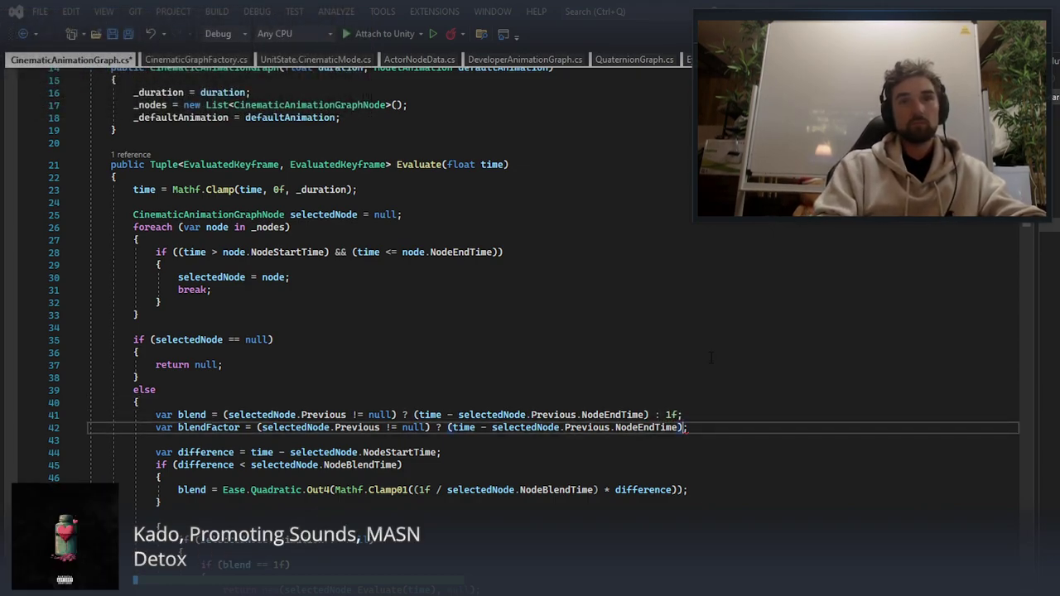
type(": 1f")
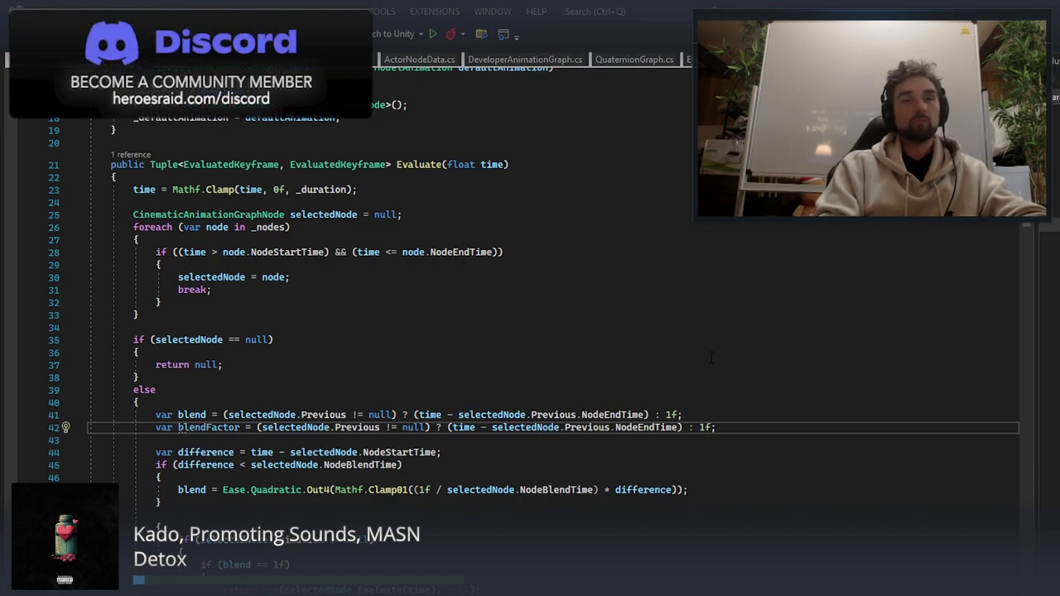
Check where blend is used, then delete the 1f fallback on line 42.
key("Up")
key("Up")
left_click(646, 352)
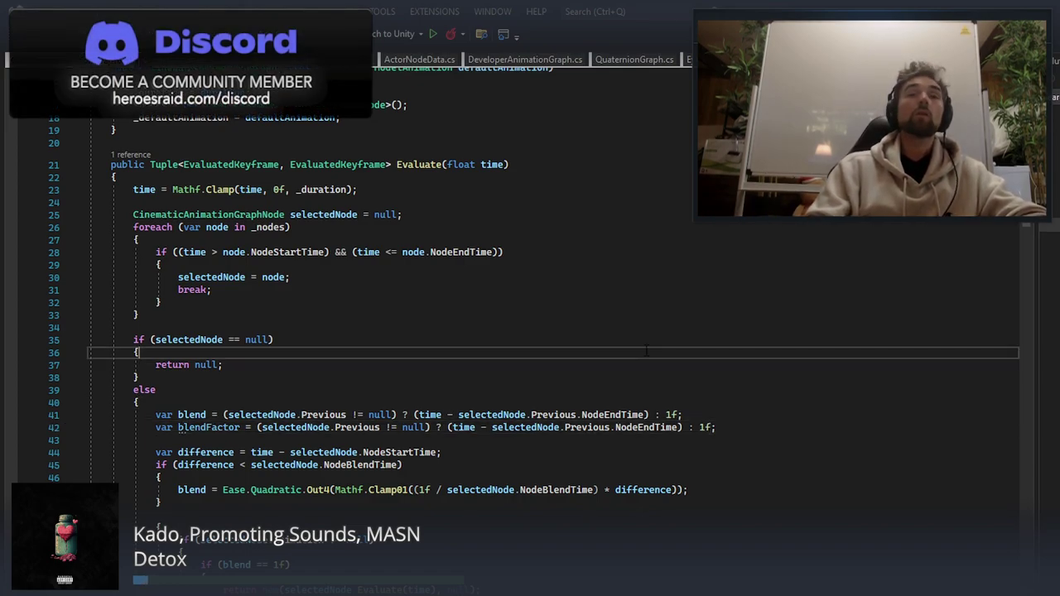
left_click(502, 391)
double_click(192, 415)
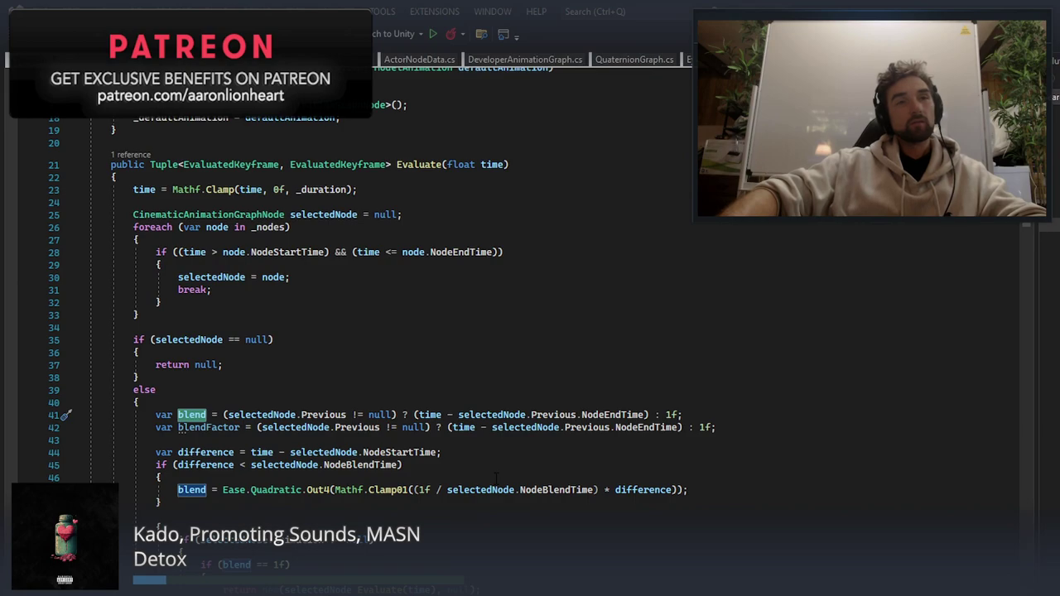
double_click(706, 428)
key("BackSpace")
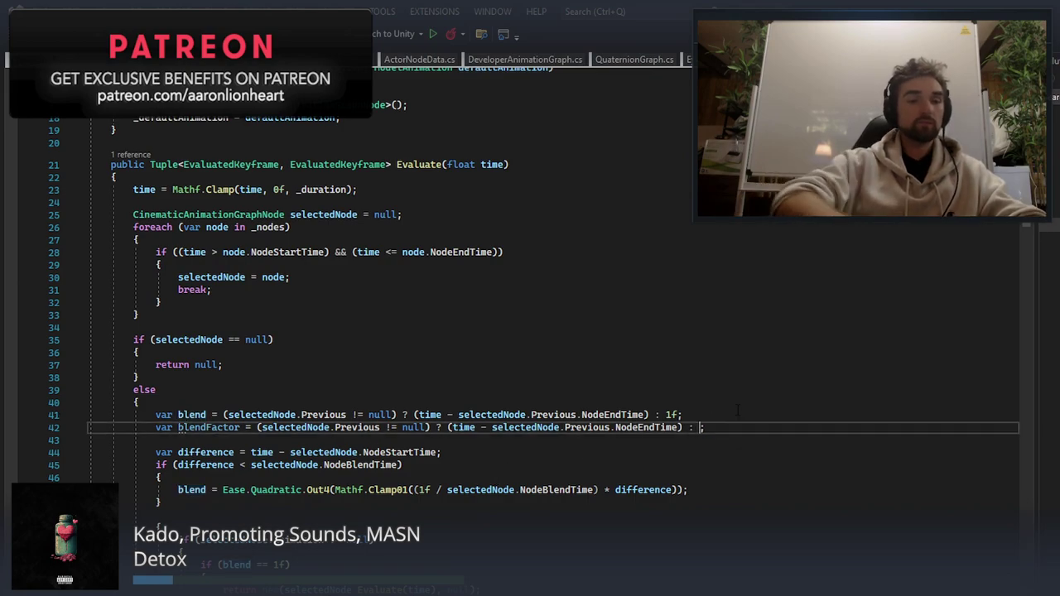
Give blendFactor a 0f fallback, revert blend to plain 1f, and begin 'var blendTime'.
type("0f")
scroll(225, 465, "up", 1)
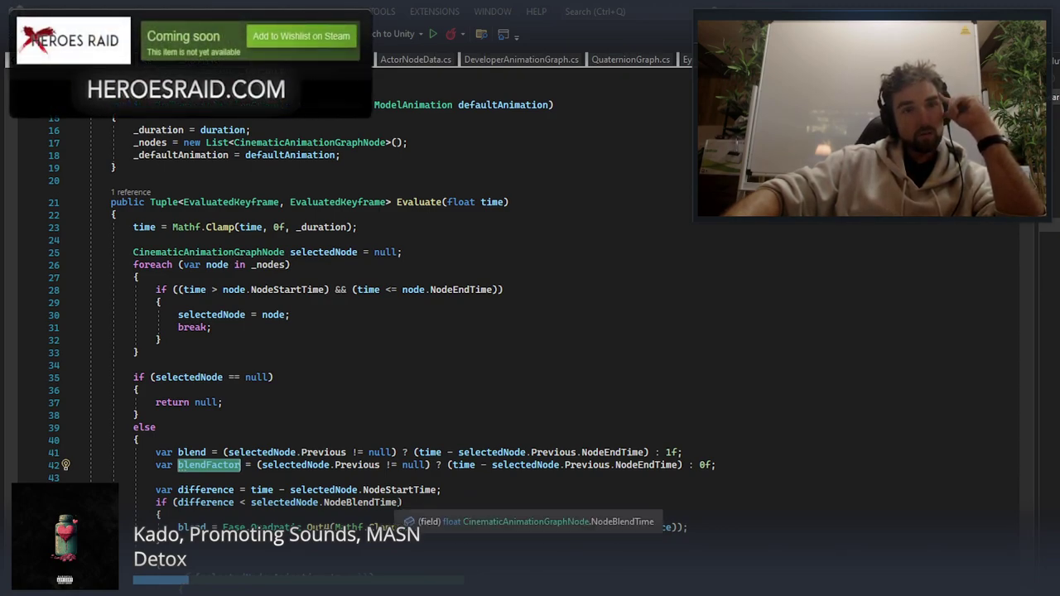
left_click(413, 478)
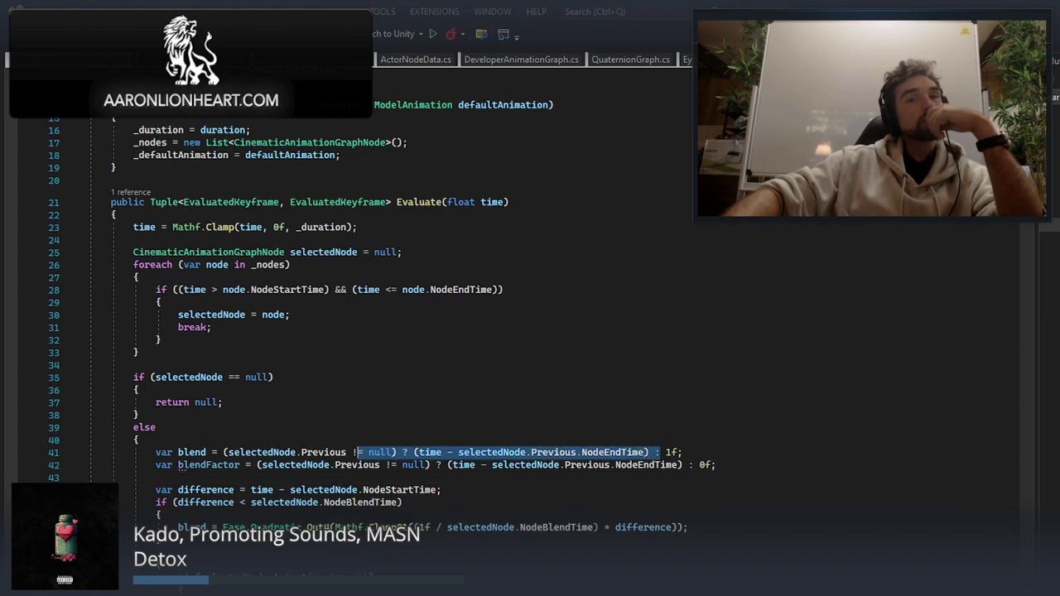
left_click_drag(668, 453, 223, 452)
key("BackSpace")
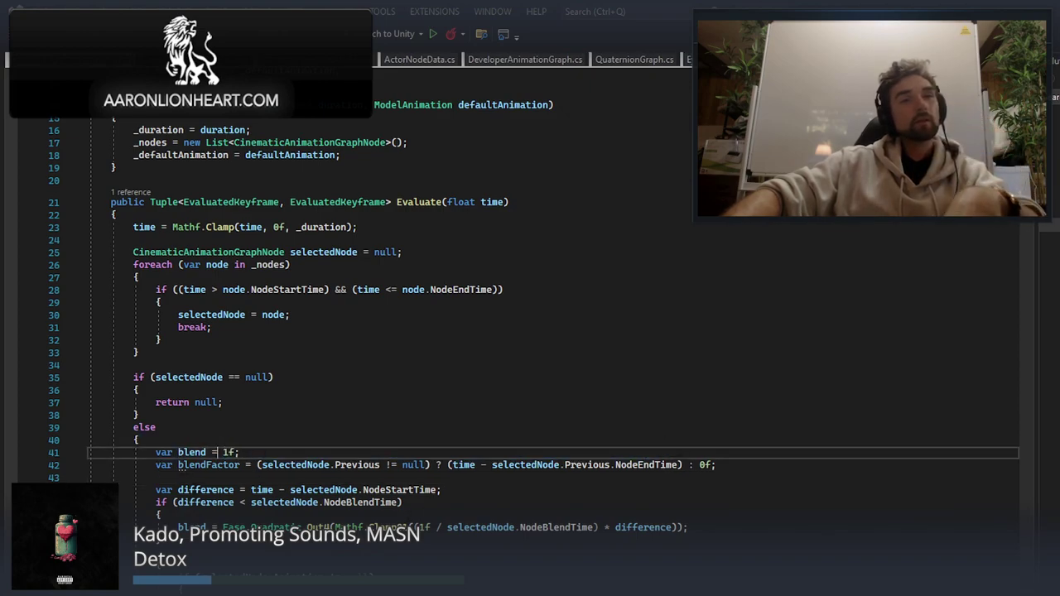
key("Down")
key("Down")
type("var")
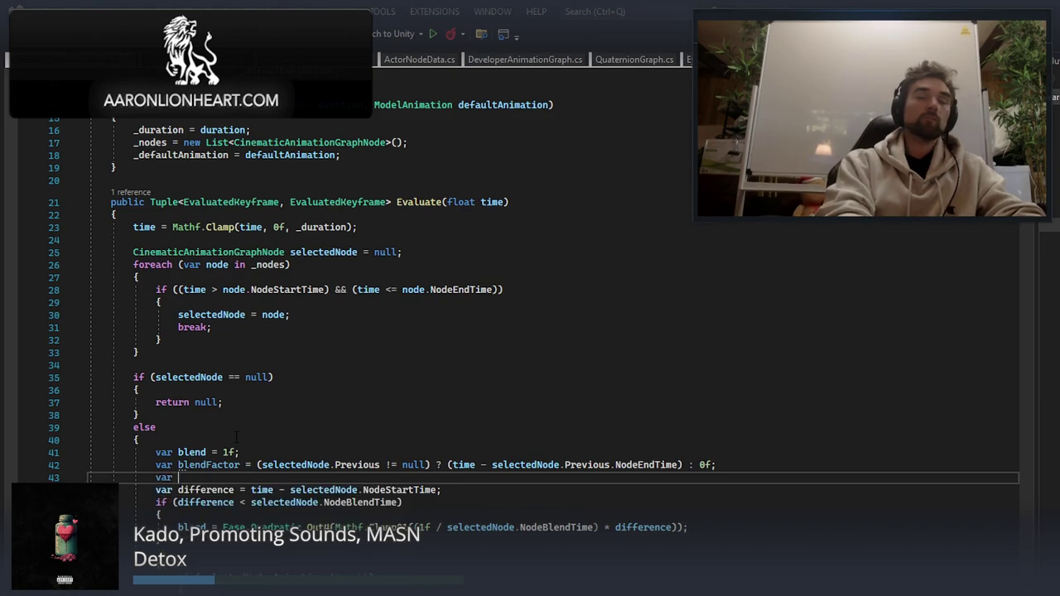
type(" blend")
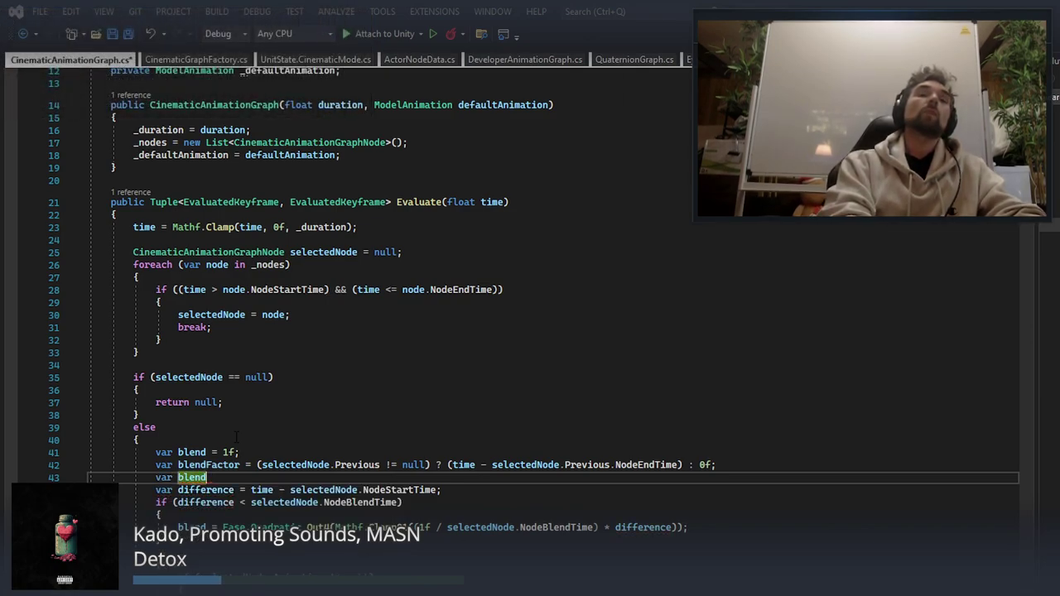
type("Time = (")
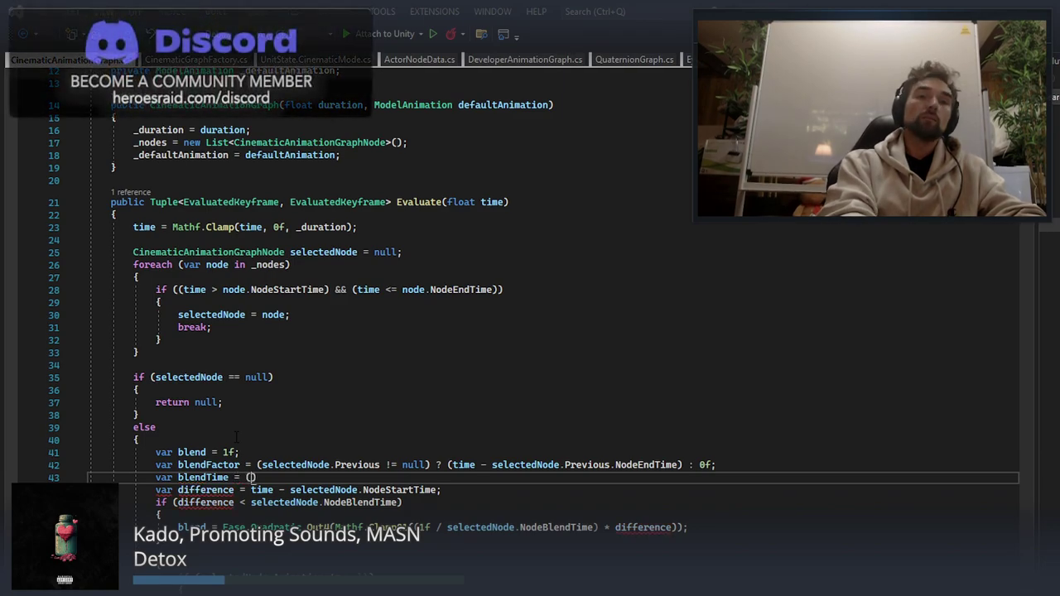
type("sele")
Declare blendTime as selectedNode.Previous.NodeBlendTime, falling back to 0f when Previous is null.
key("Tab")
type(".pr ")
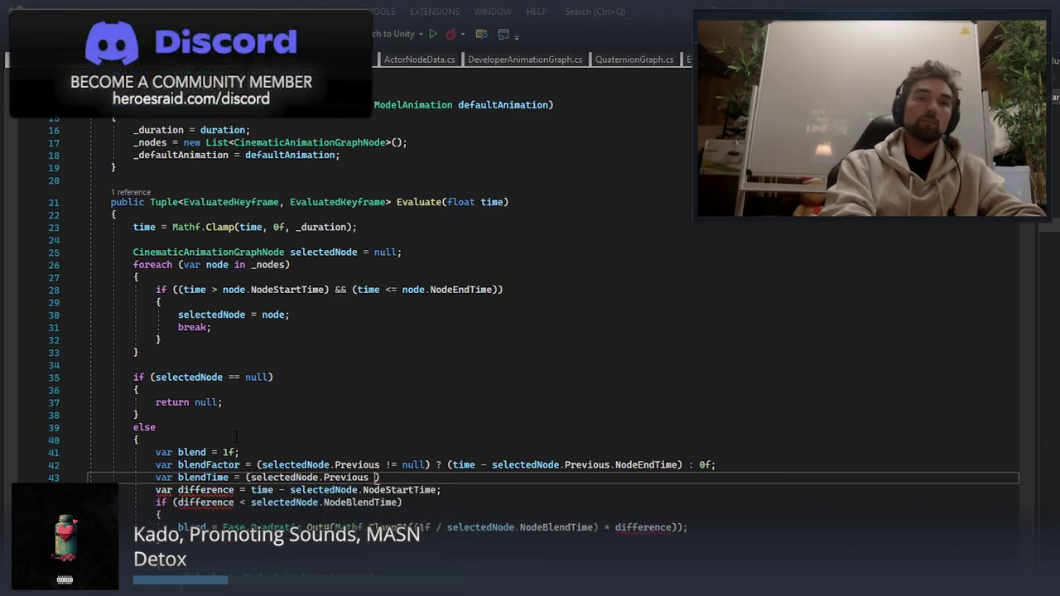
type("null")
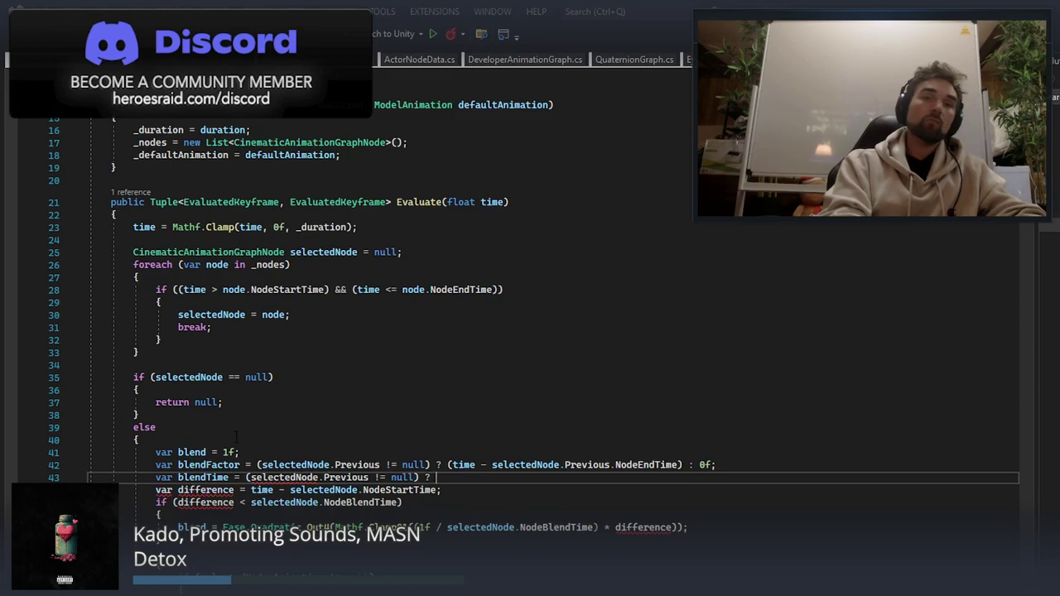
type("selectedNode")
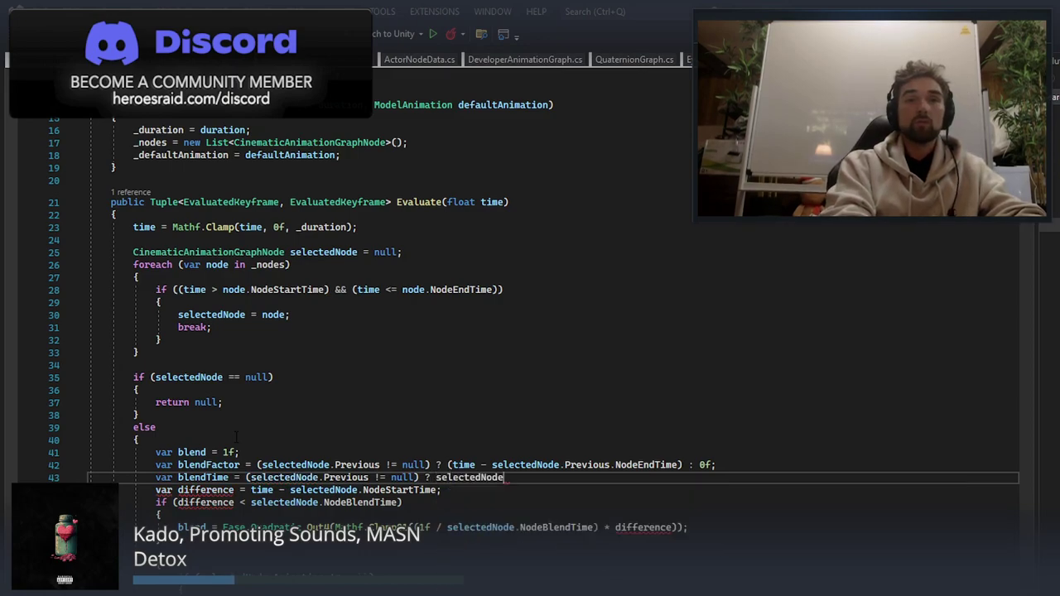
type(".pr.")
type("N")
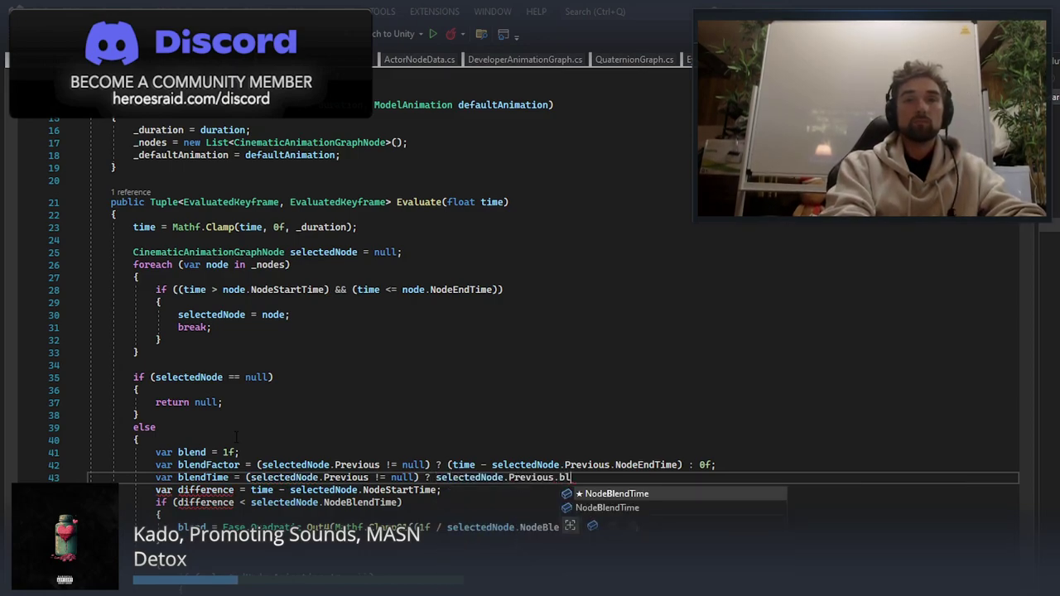
key("Tab")
type(": 0f;")
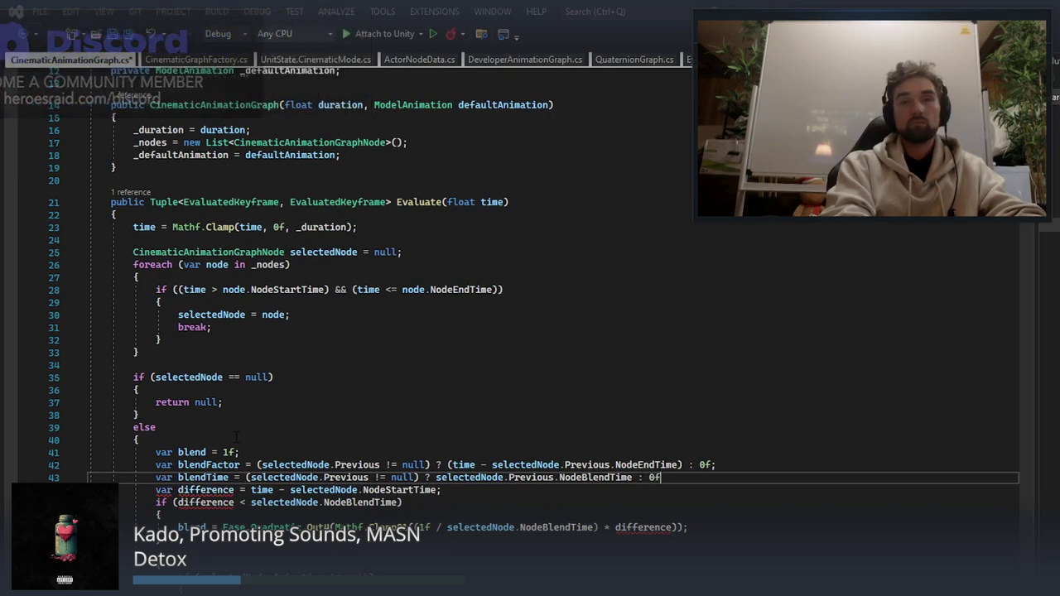
key("Return")
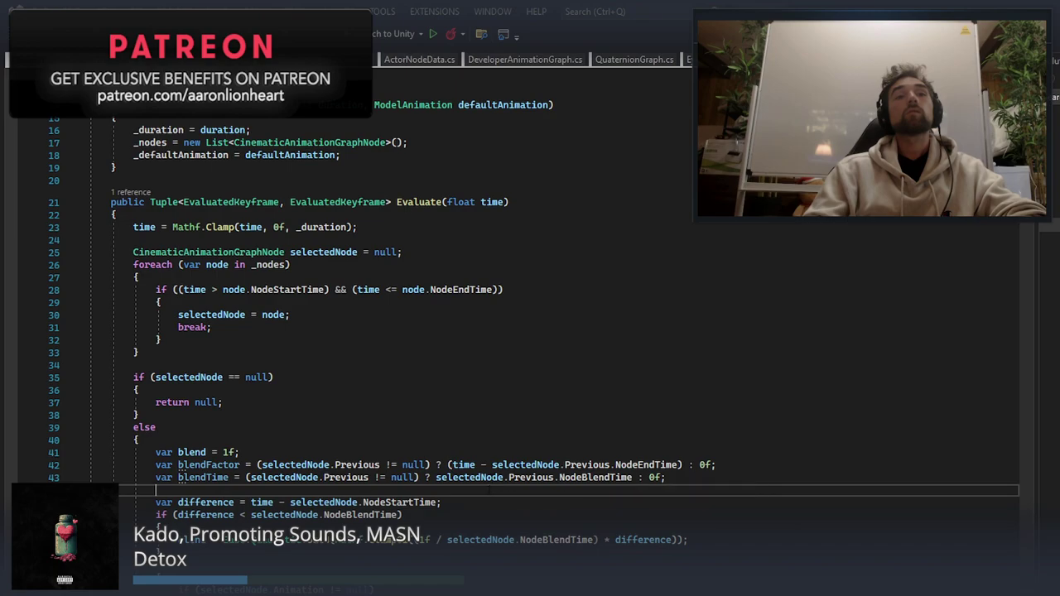
left_click(442, 502)
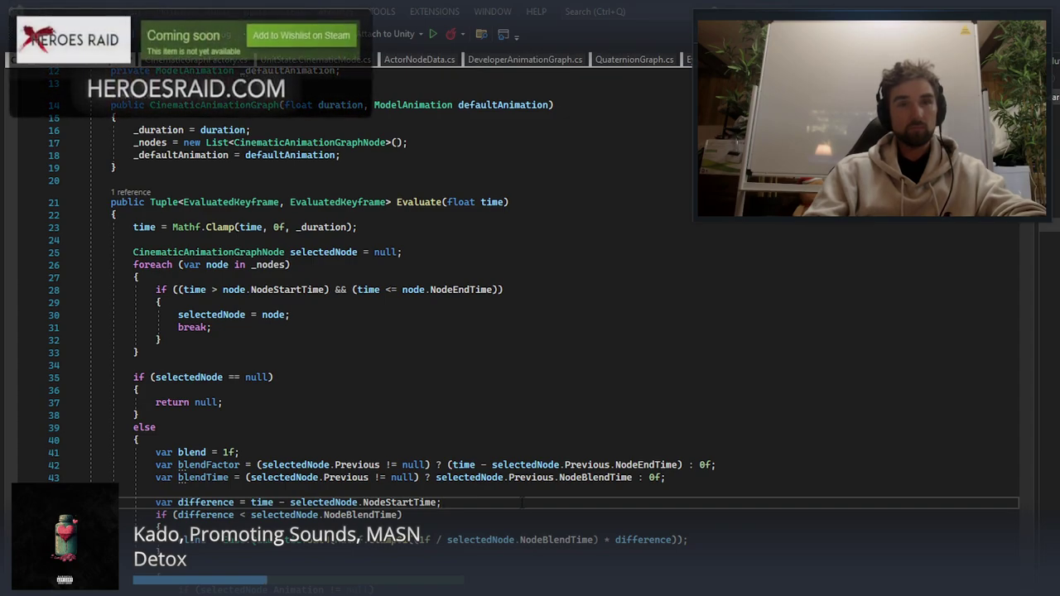
Replace selectedNode.NodeBlendTime with blendTime in the blend if condition.
key("Down")
key("Home")
key("Home")
key("shift+Up")
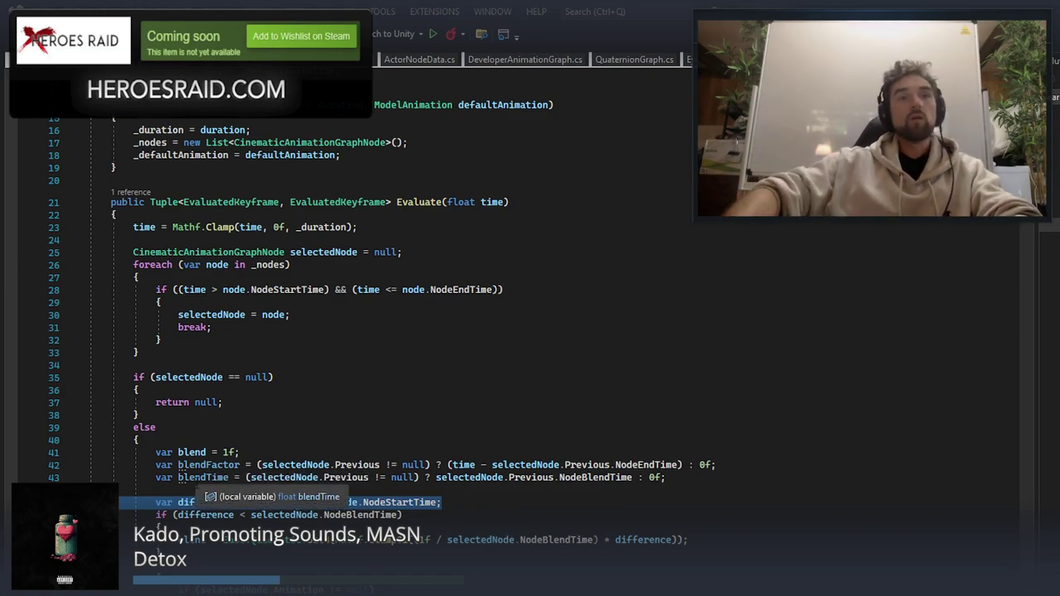
left_click(203, 478)
left_click(353, 515)
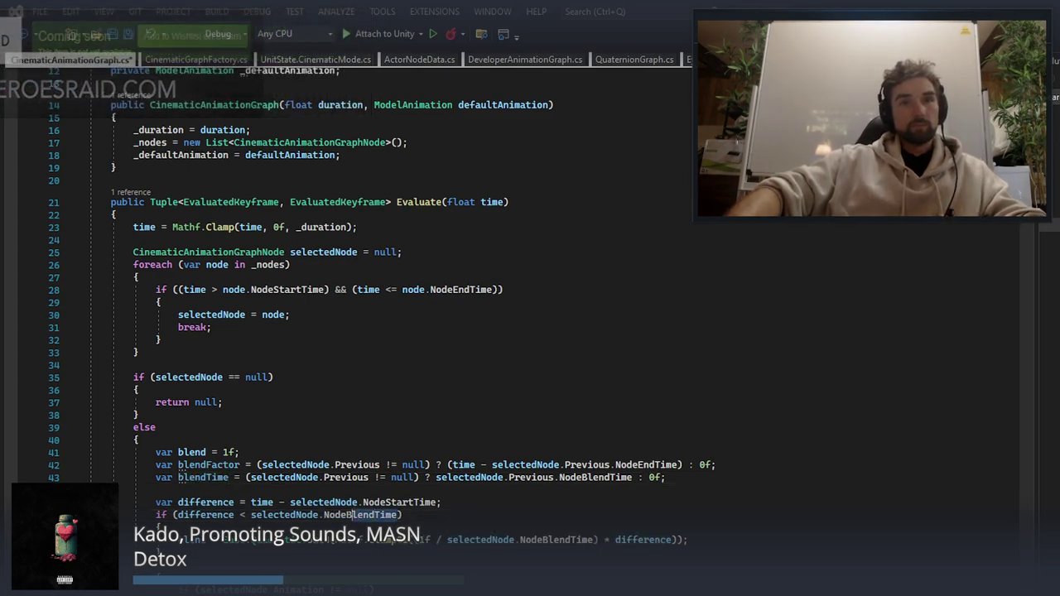
left_click_drag(400, 515, 251, 515)
type("blendTime")
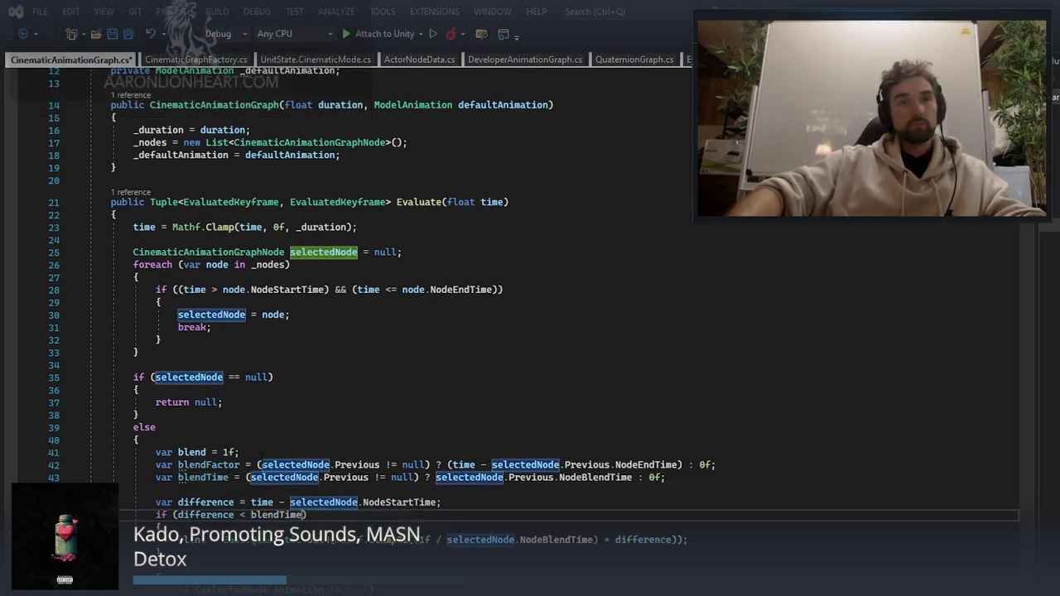
Swap difference for blendFactor in the condition and delete the unused difference line.
left_click(209, 465)
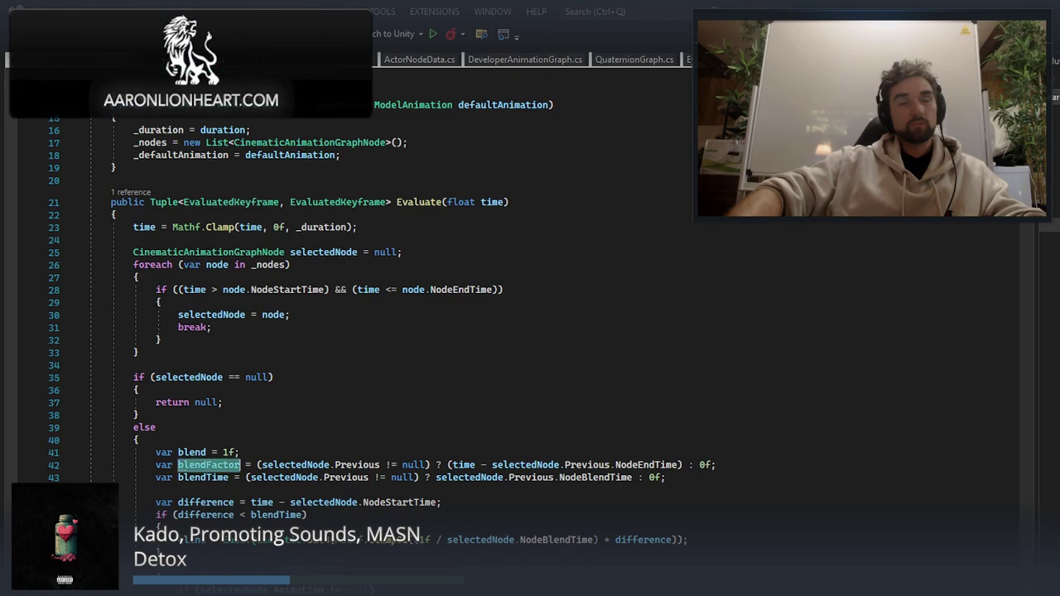
key("ctrl+c")
double_click(205, 514)
key("ctrl+v")
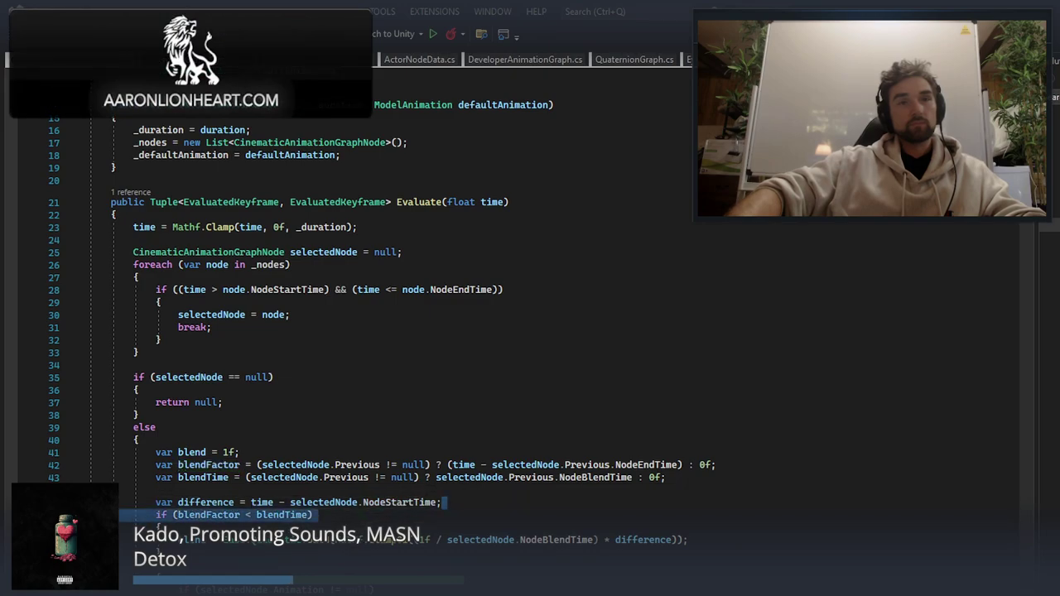
key("shift+Home")
key("Delete")
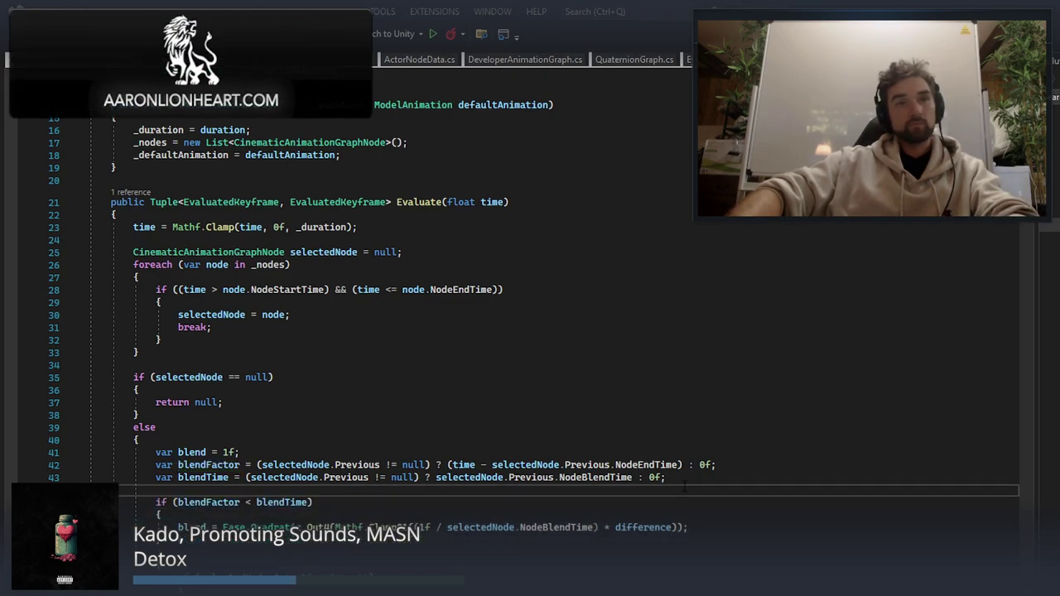
key("Down")
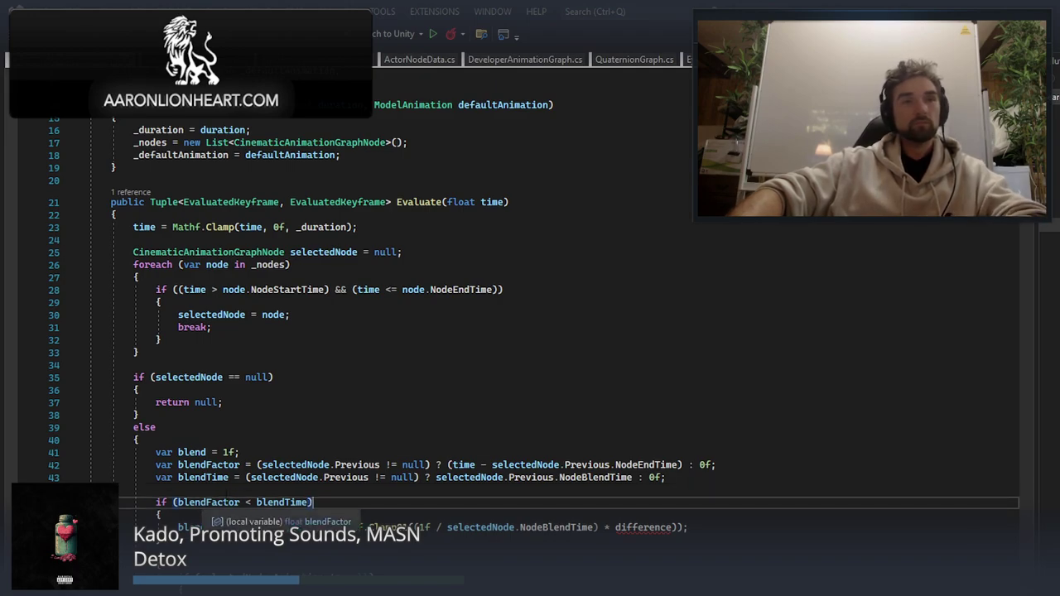
key("End")
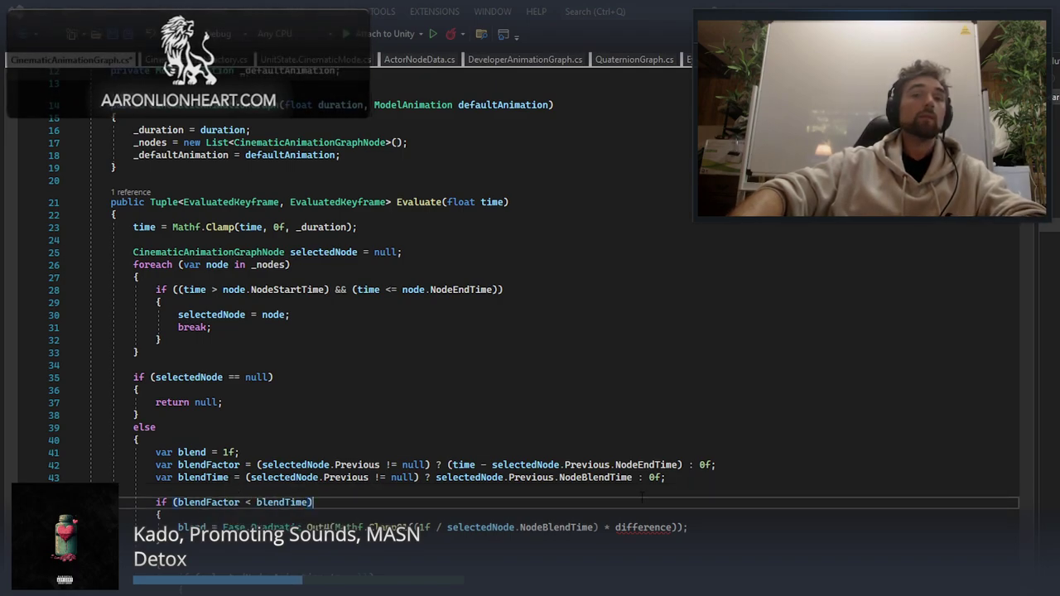
In the easing call, replace selectedNode.NodeBlendTime with blendTime and difference with blendFactor.
double_click(192, 481)
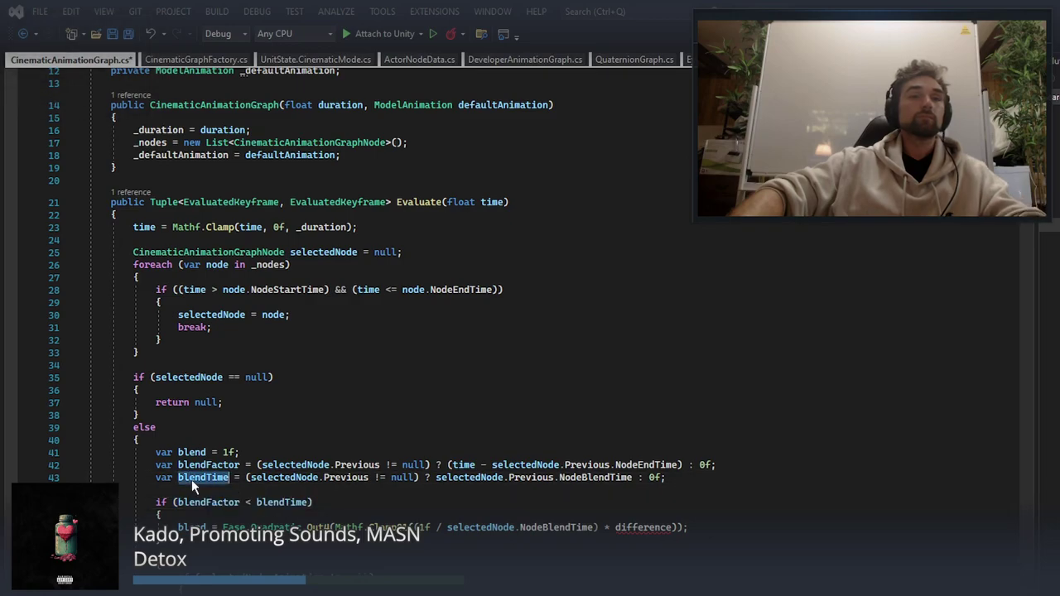
left_click_drag(448, 528, 595, 527)
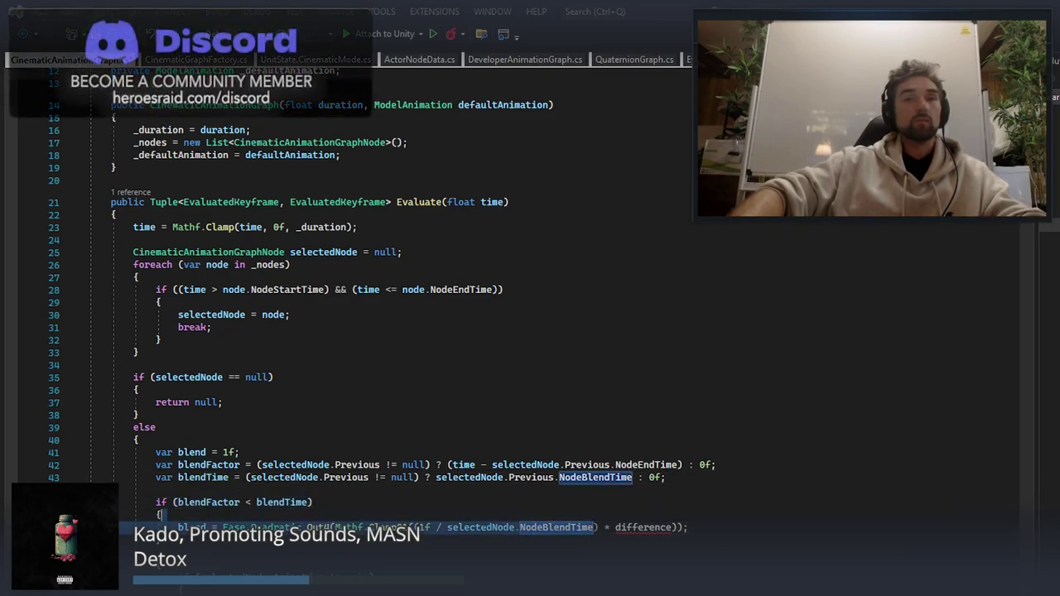
key("ctrl+v")
key("Up")
key("Up")
key("Up")
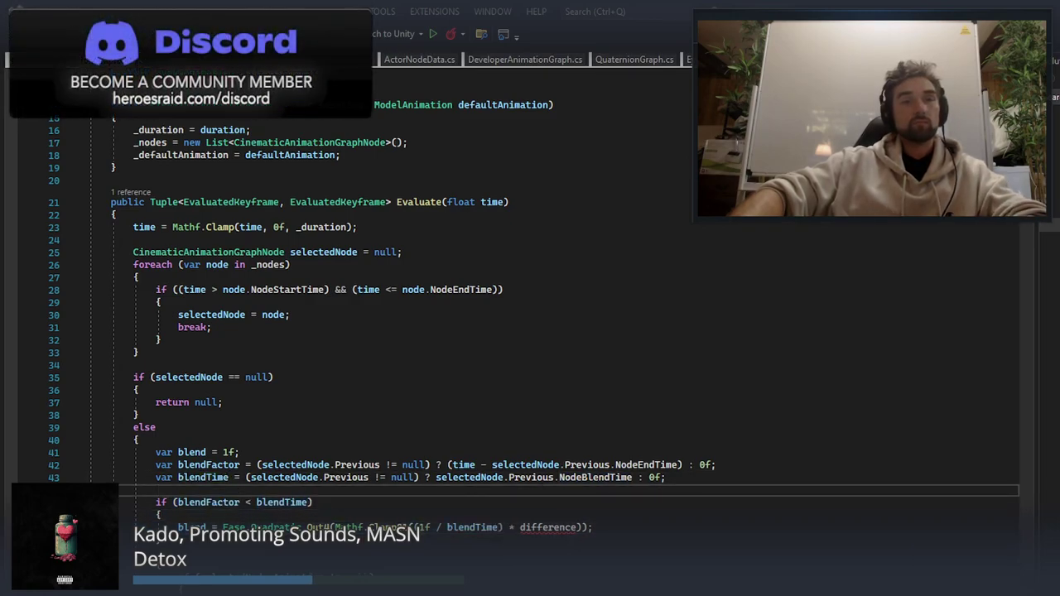
double_click(223, 465)
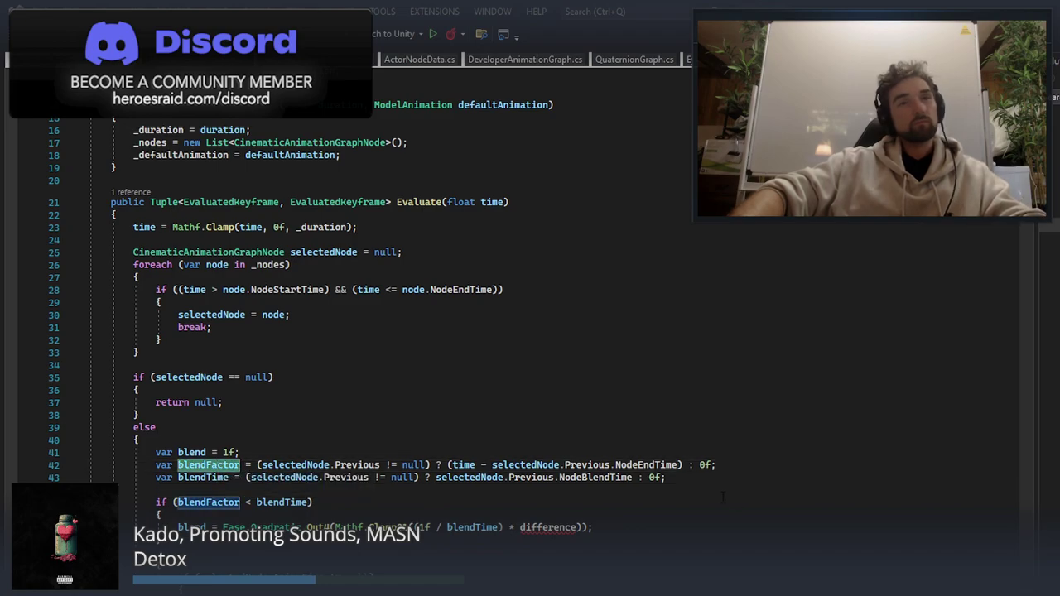
left_click(314, 502)
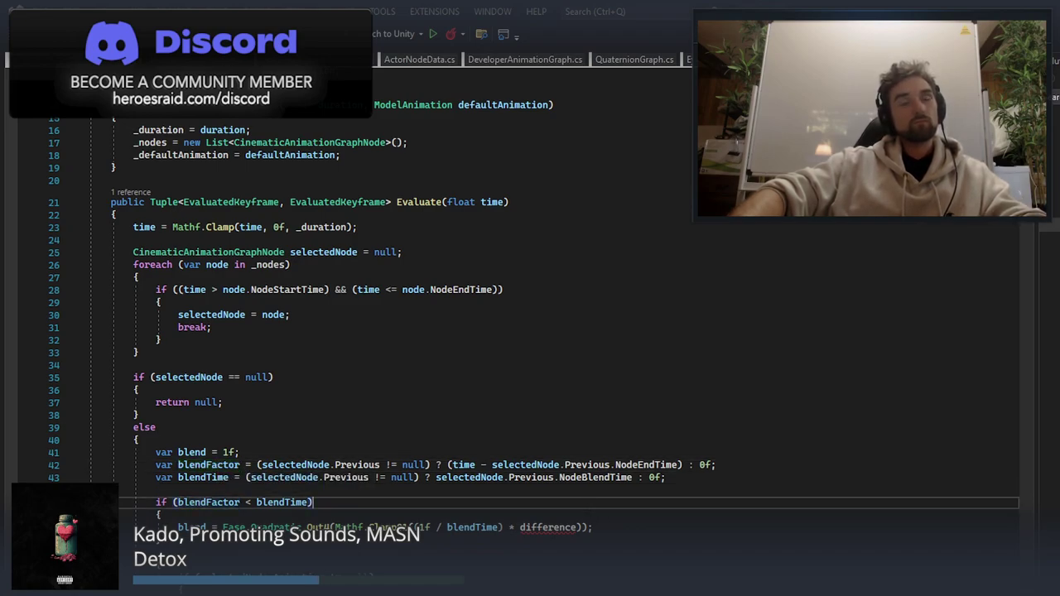
left_click(557, 530)
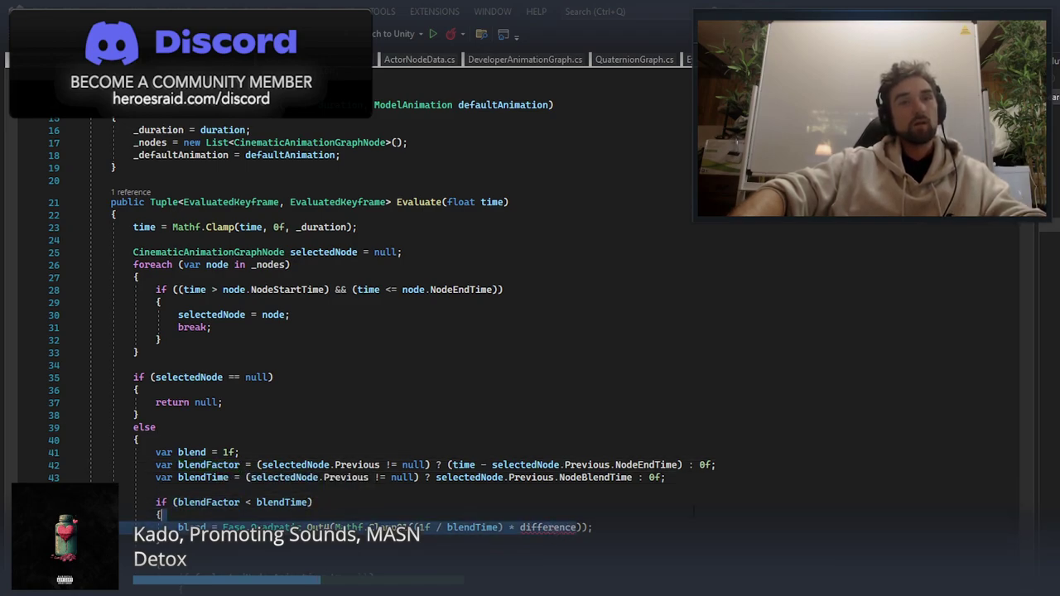
double_click(207, 465)
key("ctrl+c")
double_click(548, 528)
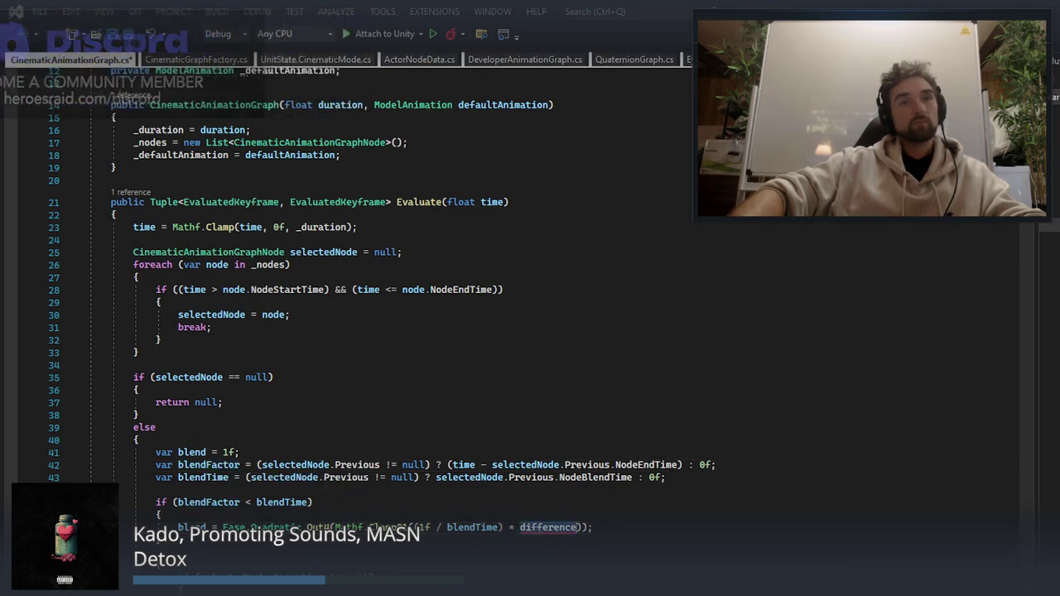
key("ctrl+v")
left_click(698, 498)
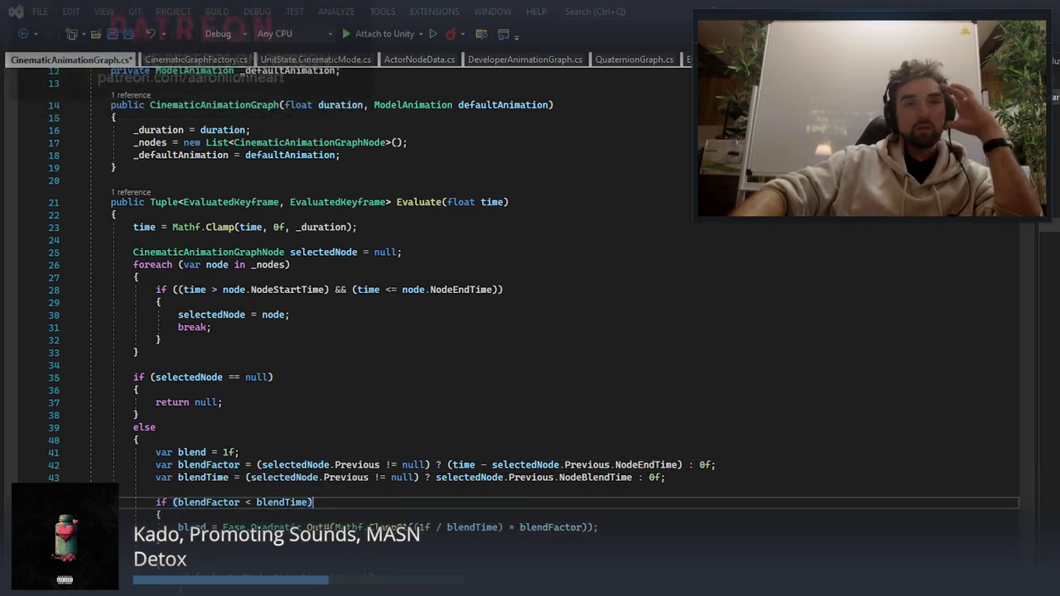
scroll(688, 485, "down", 6)
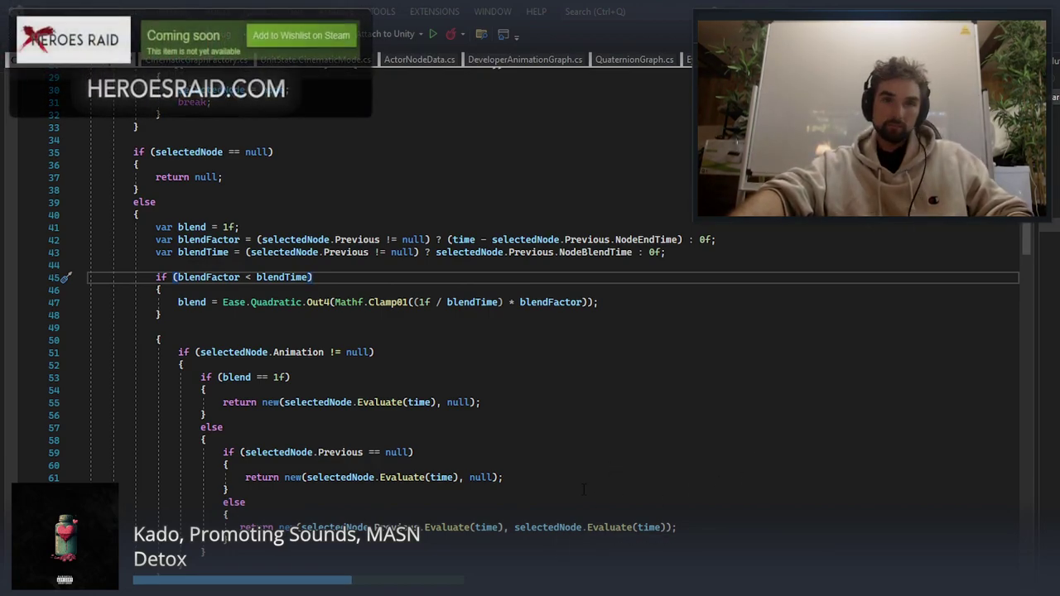
left_click(560, 502)
left_click(560, 528)
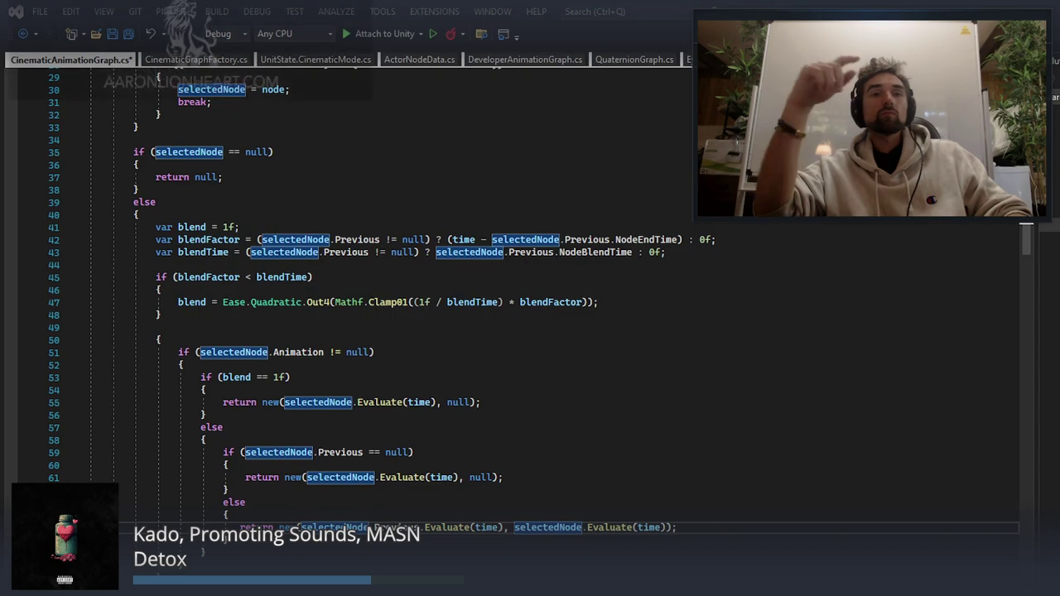
left_click(439, 528, "ctrl")
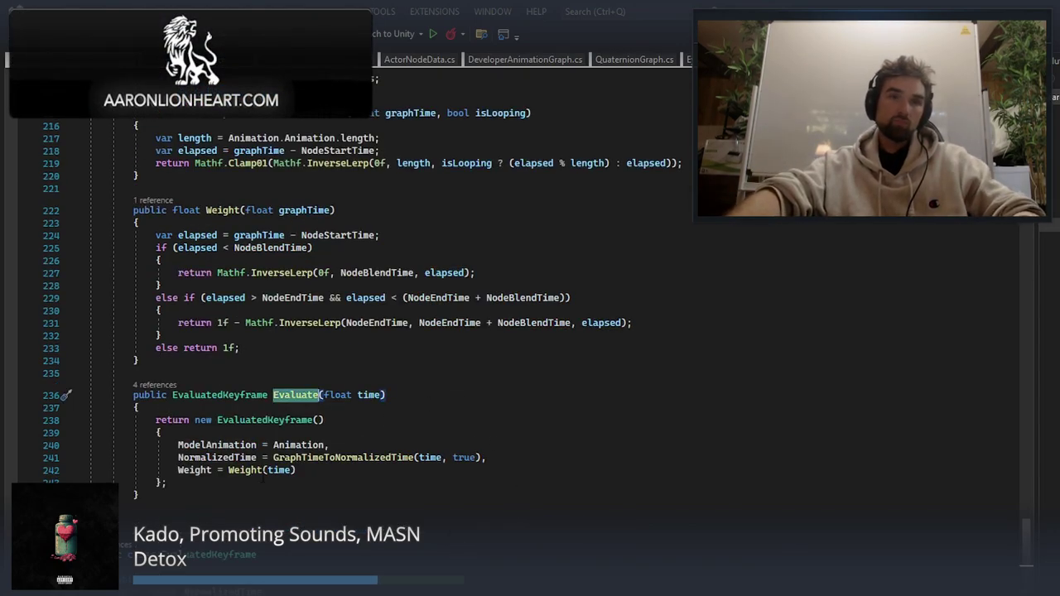
left_click(238, 470)
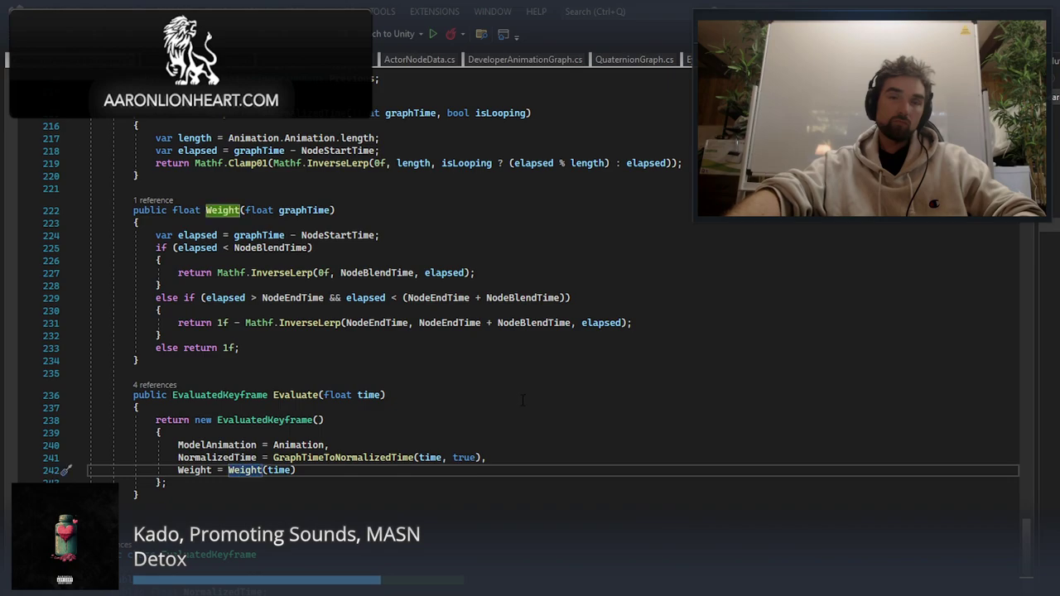
scroll(523, 400, "up", 2)
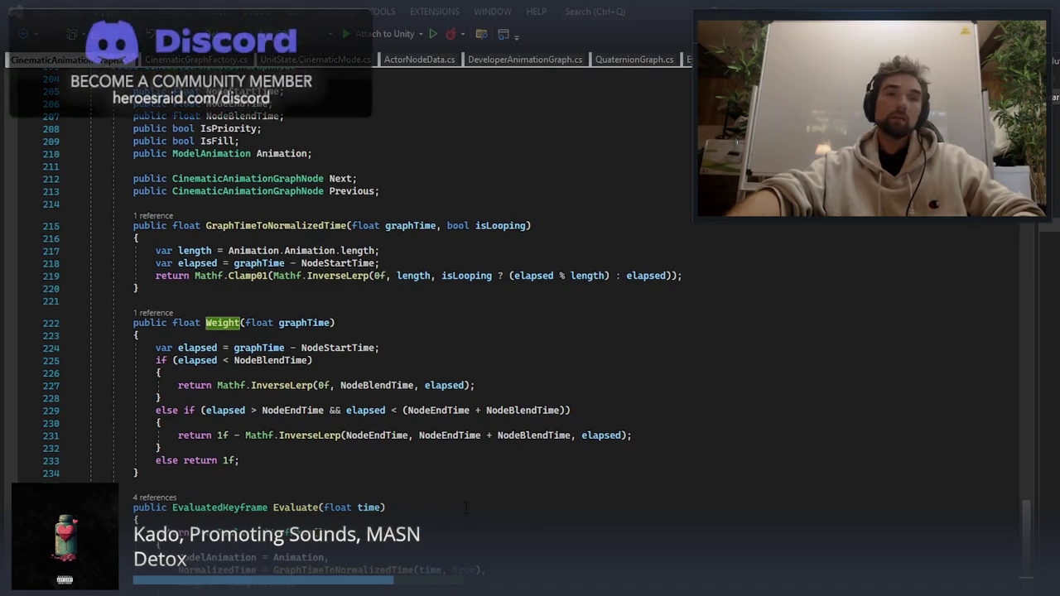
scroll(467, 507, "up", 2)
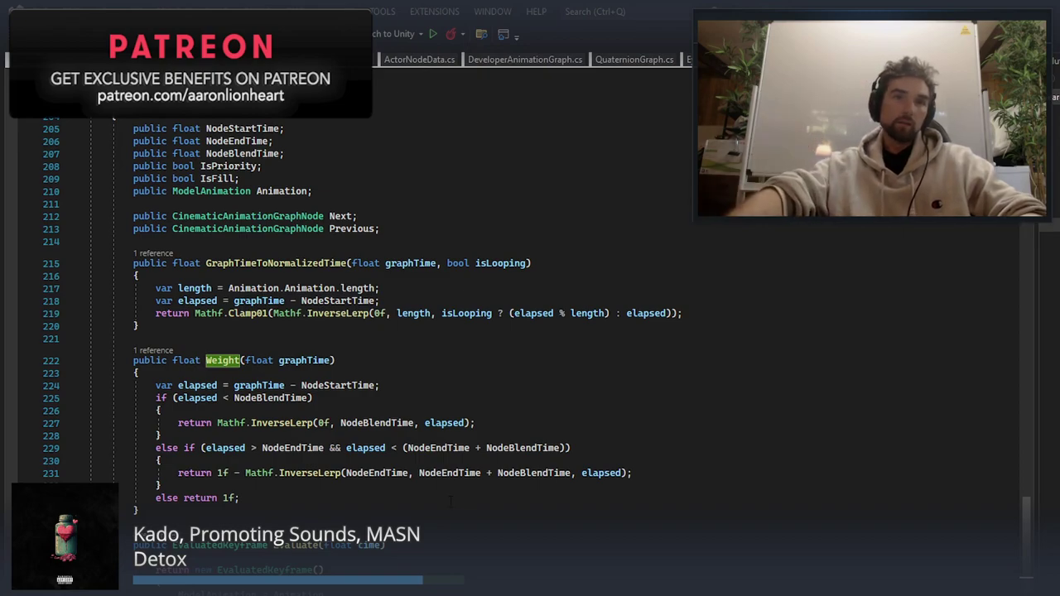
Change Weight's first check to compare elapsed against (NodeEndTime + NodeBlendTime).
left_click(237, 141)
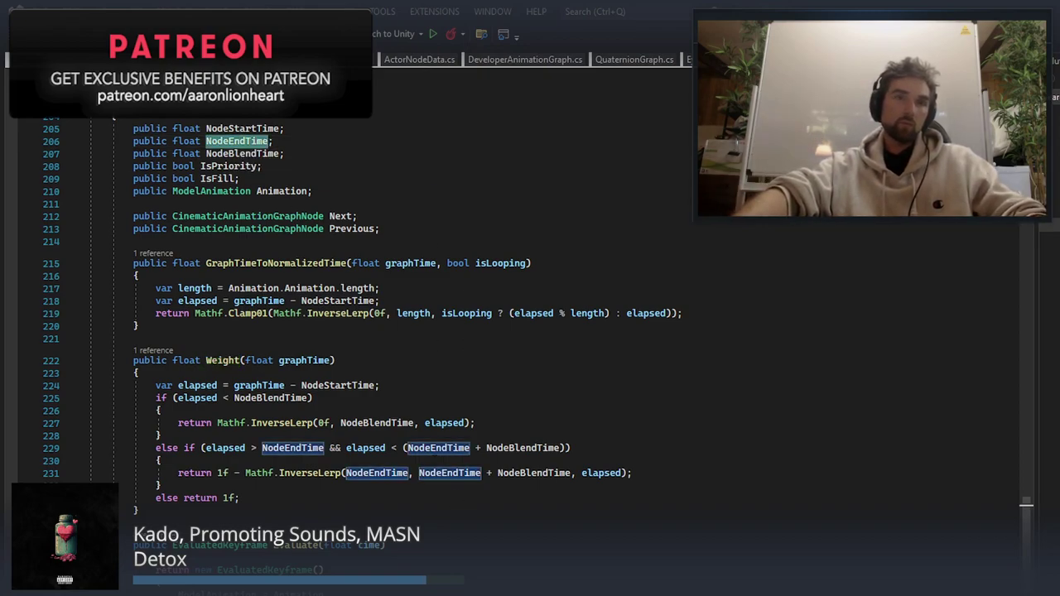
left_click(405, 391)
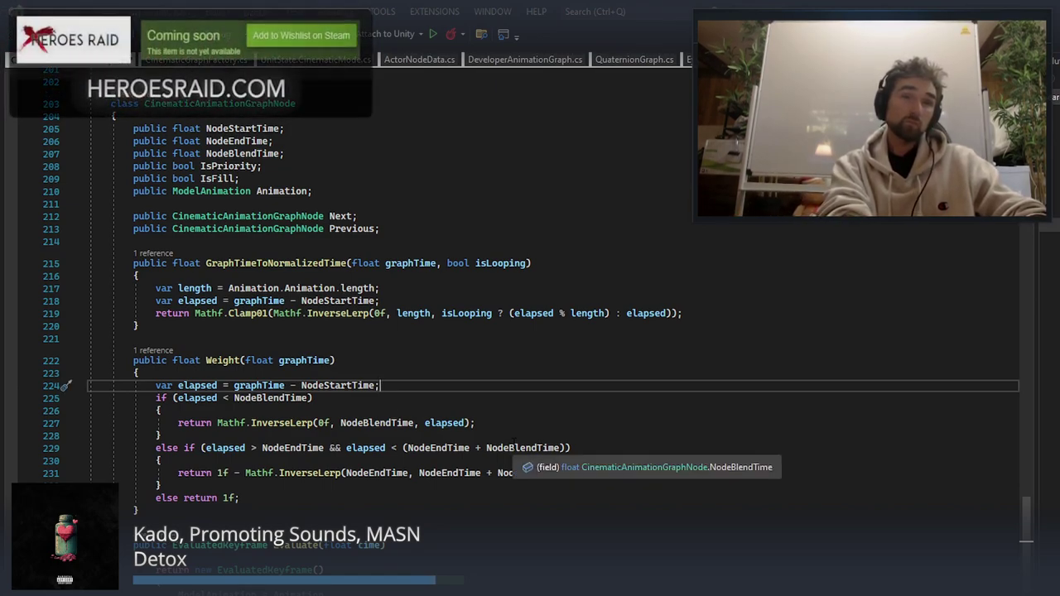
key("Return")
type("ar")
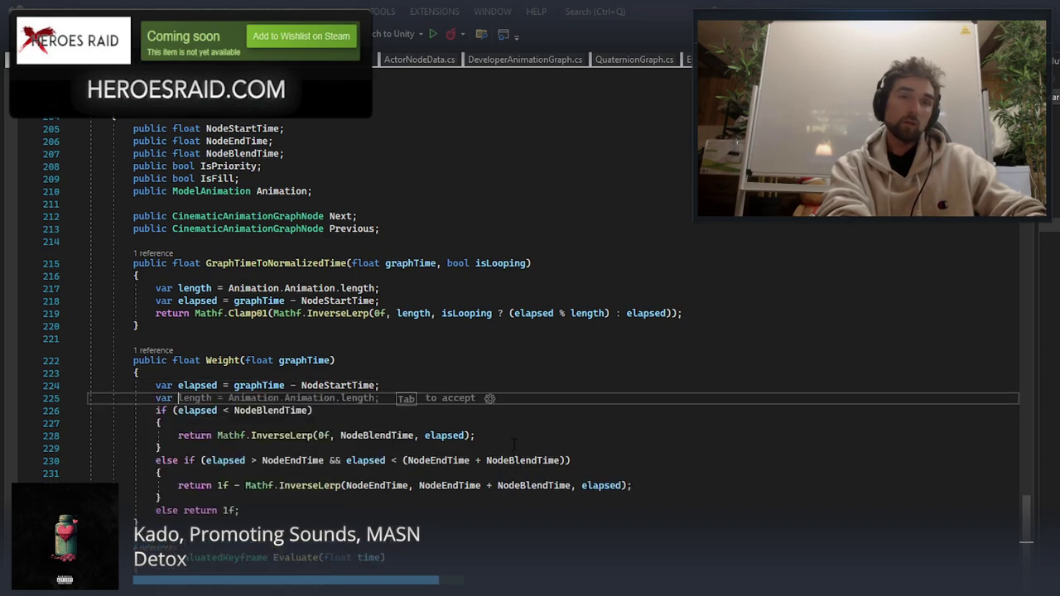
key("BackSpace")
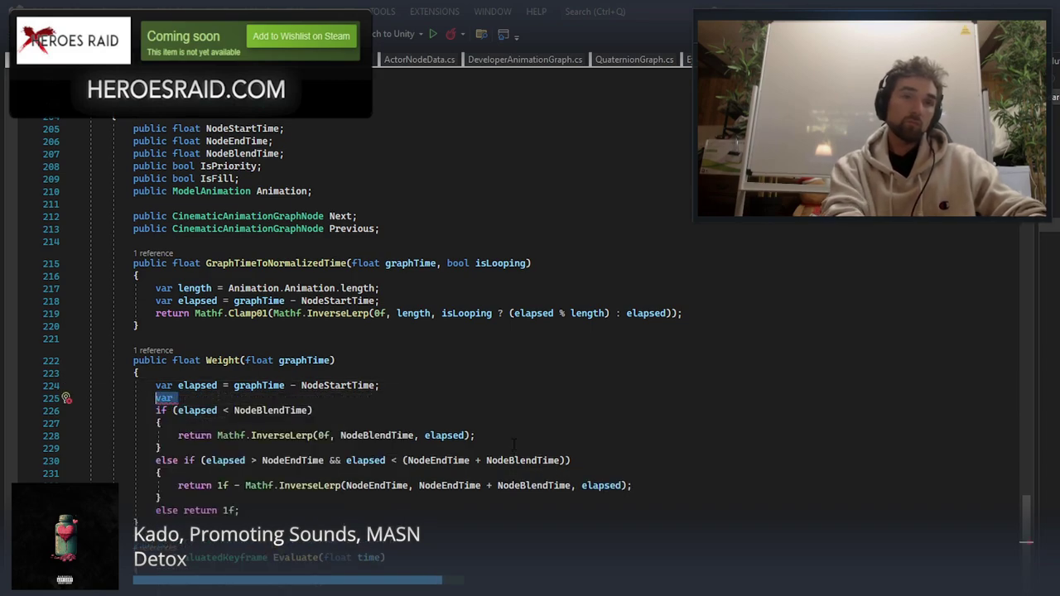
key("BackSpace")
key("BackSpace")
key("BackSpace")
left_click(304, 398)
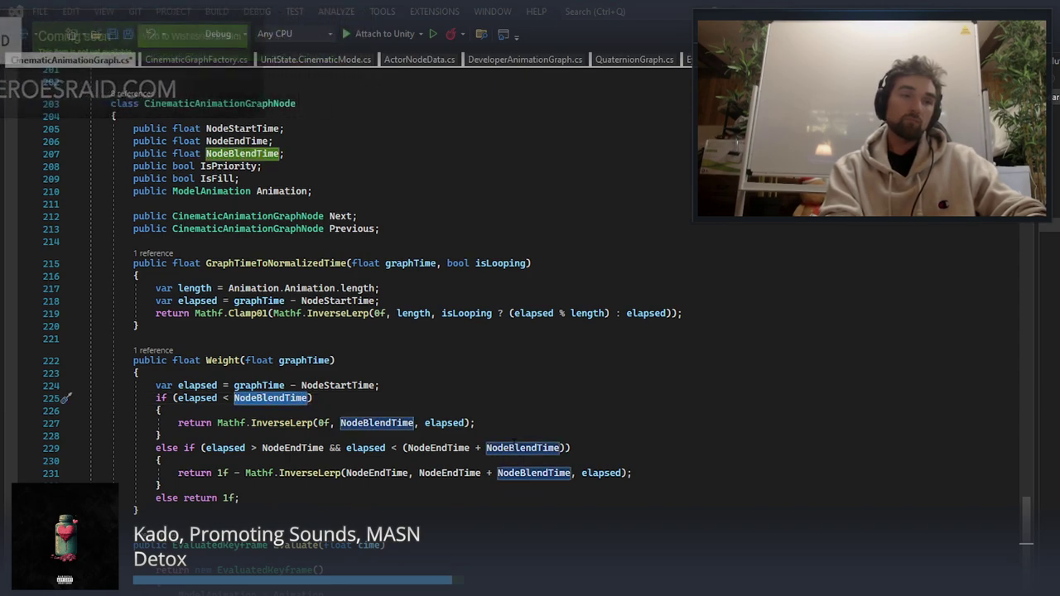
key("ctrl+BackSpace")
type("(NodeEndTime")
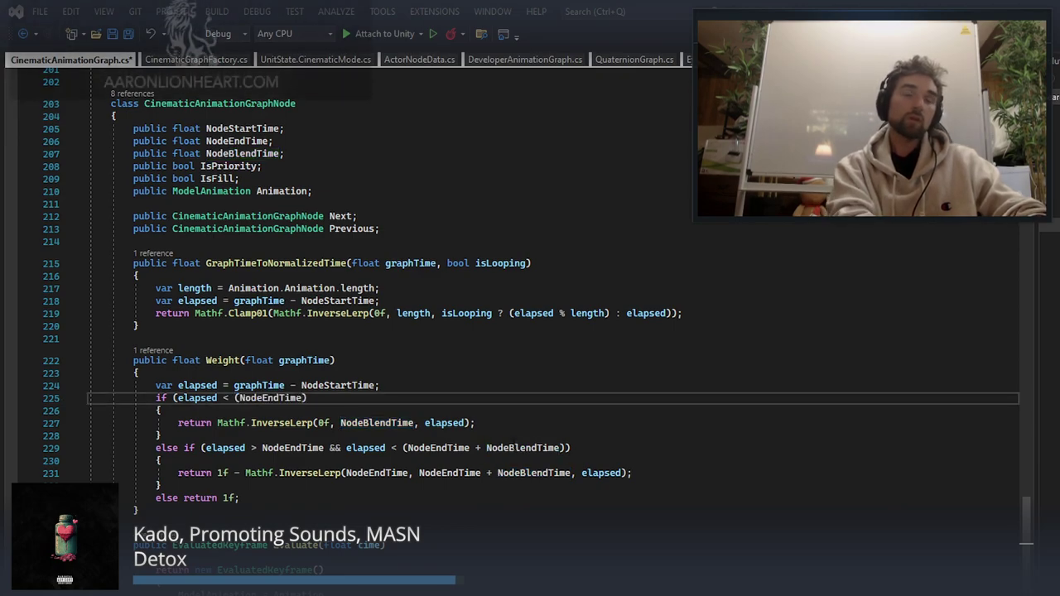
type(" + ")
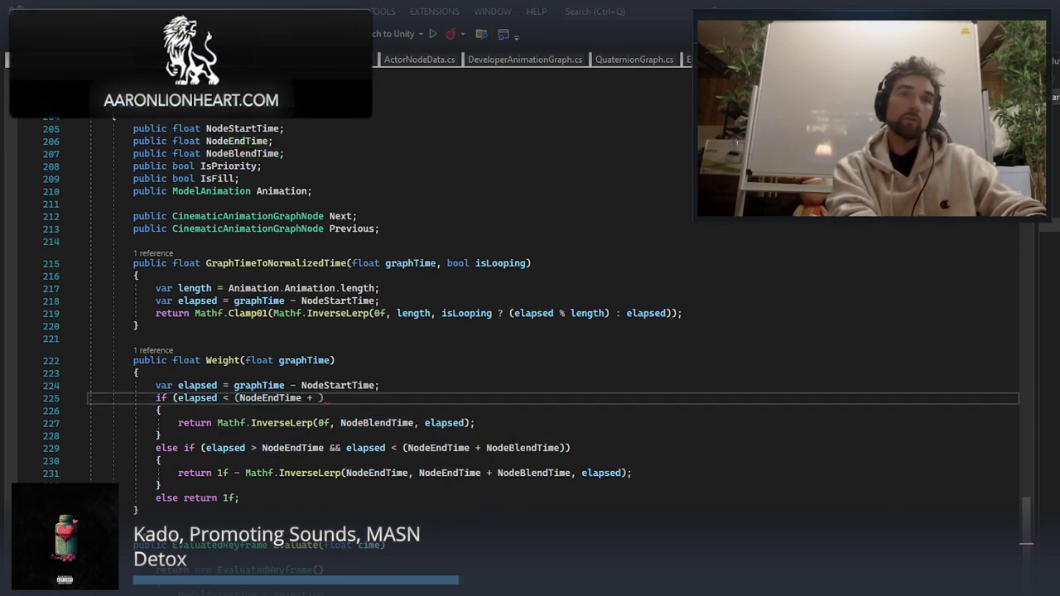
type("no")
key("Tab")
type(")")
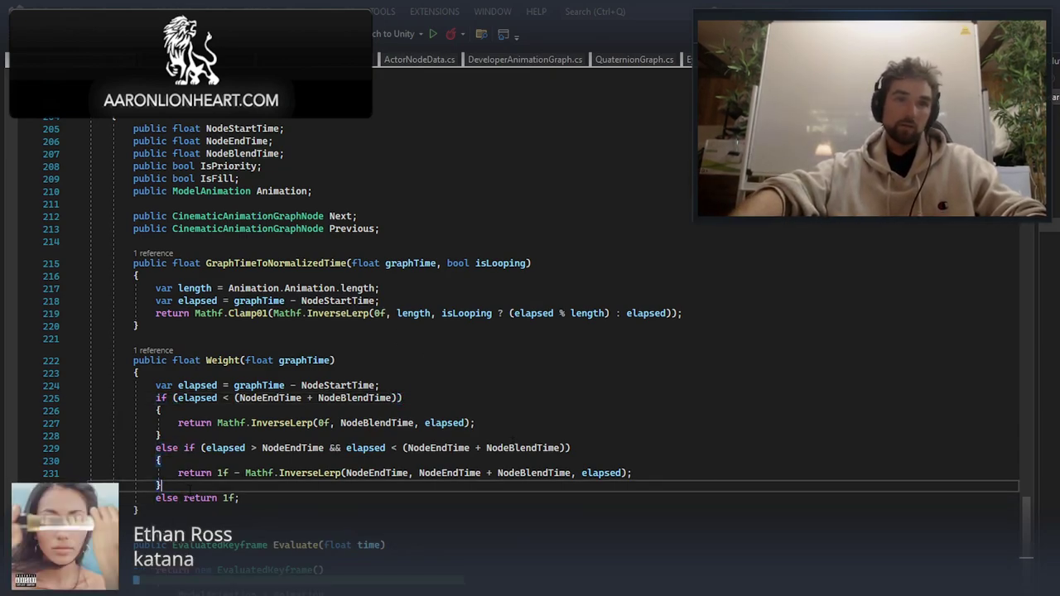
mouse_move(162, 485)
left_mouse_down()
mouse_move(88, 460)
mouse_move(89, 448)
left_mouse_up()
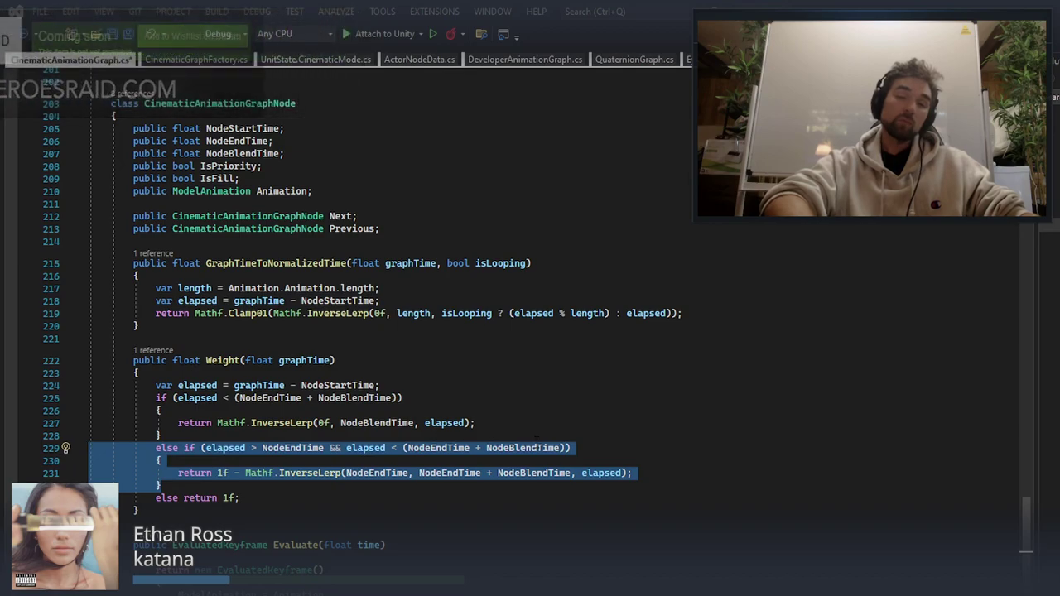
left_click(160, 435)
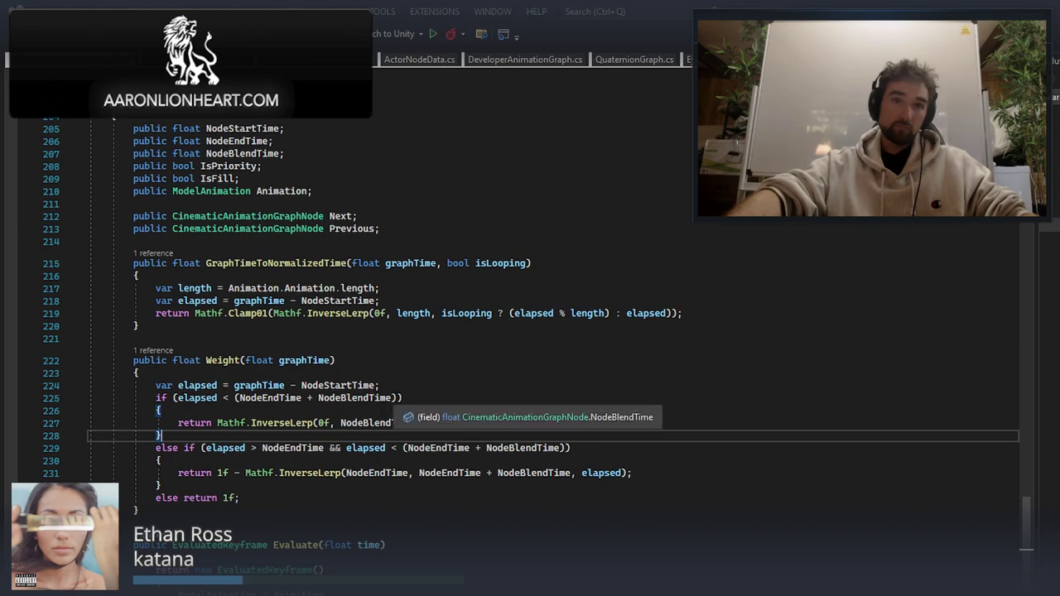
left_click_drag(398, 398, 194, 398)
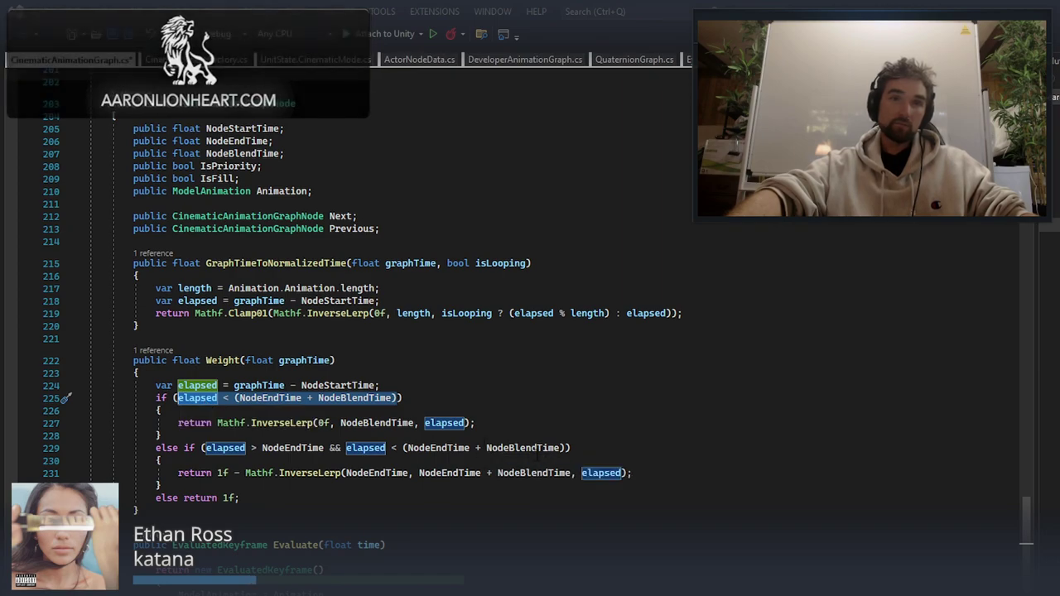
Delete the blend-in if block at the top of Weight.
key("Down")
key("Down")
key("Down")
key("shift+Up")
key("shift+Up")
key("shift+Up")
key("shift+Home")
key("shift+Home")
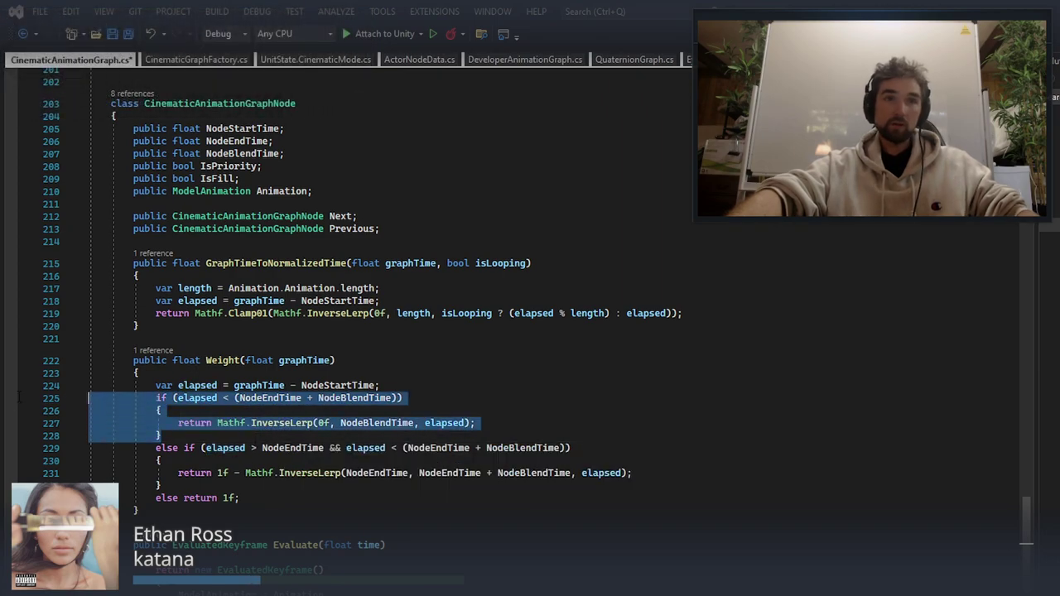
key("Delete")
key("Down")
key("Down")
key("Down")
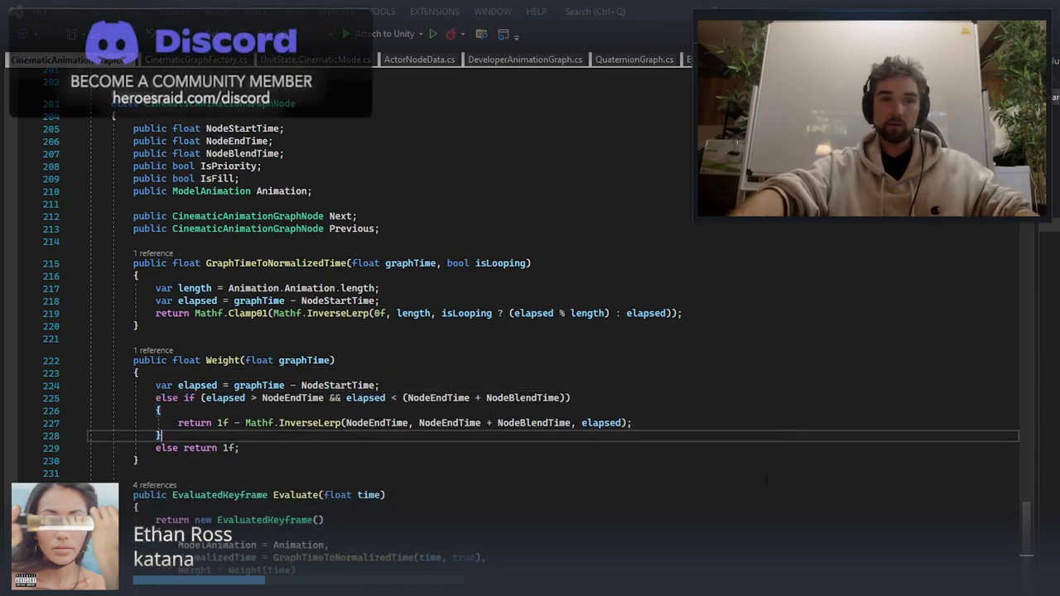
key("Up")
key("Up")
key("Up")
key("Up")
key("Up")
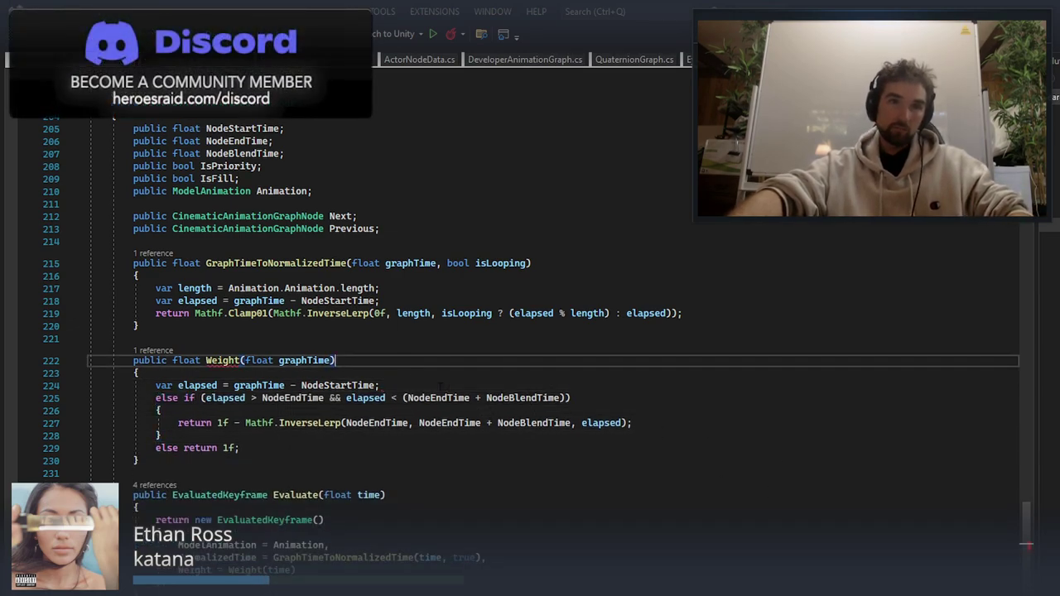
key("Down")
key("Down")
Turn the fade-out else-if into a plain if and change > to >=.
left_click(386, 397)
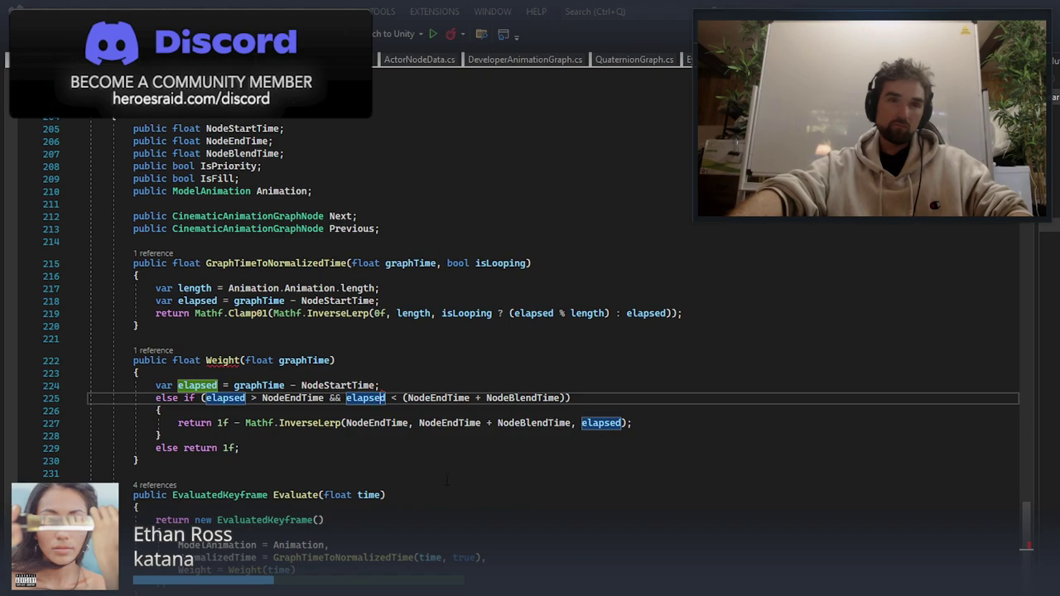
left_click(170, 394)
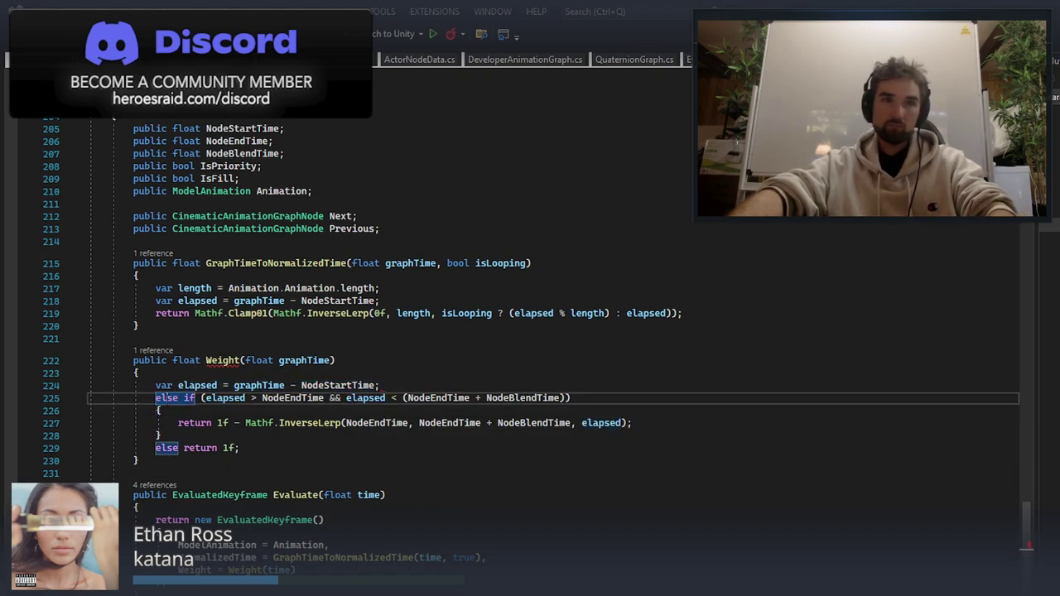
key("ctrl+Delete")
left_click(195, 422)
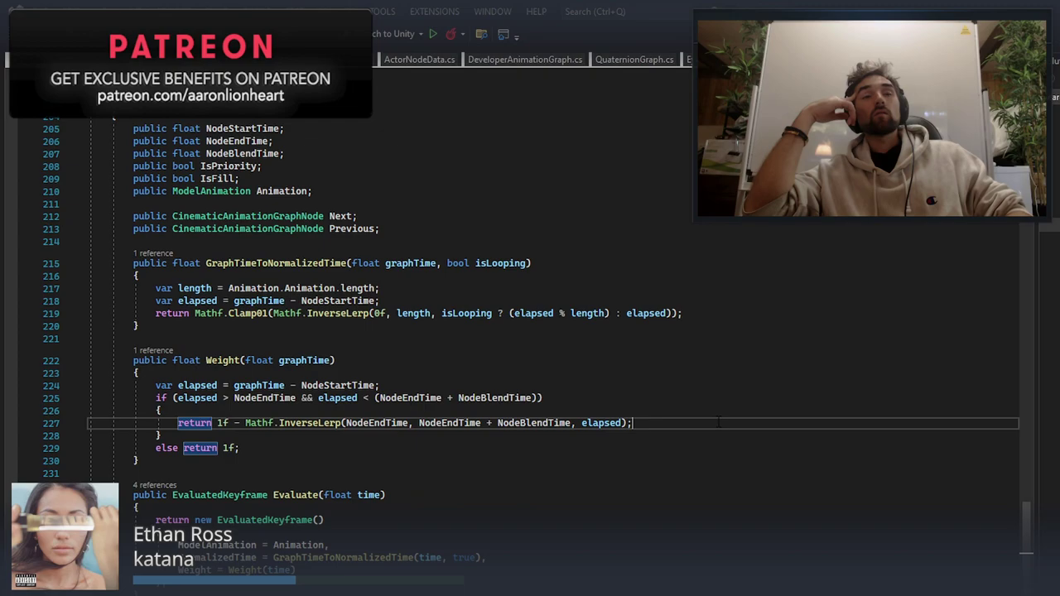
left_click(233, 397)
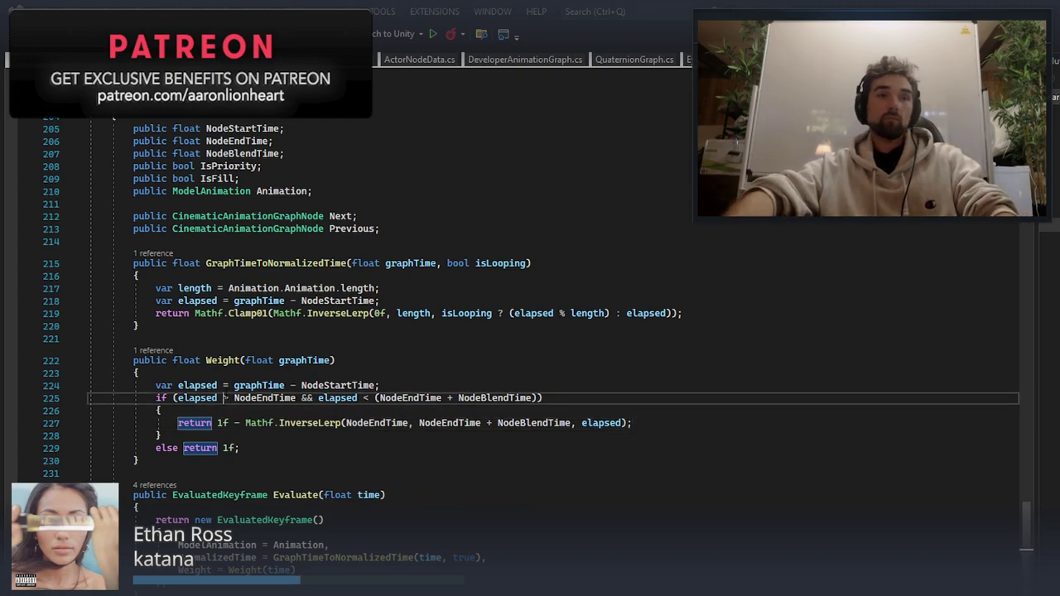
type("=")
left_click(482, 360)
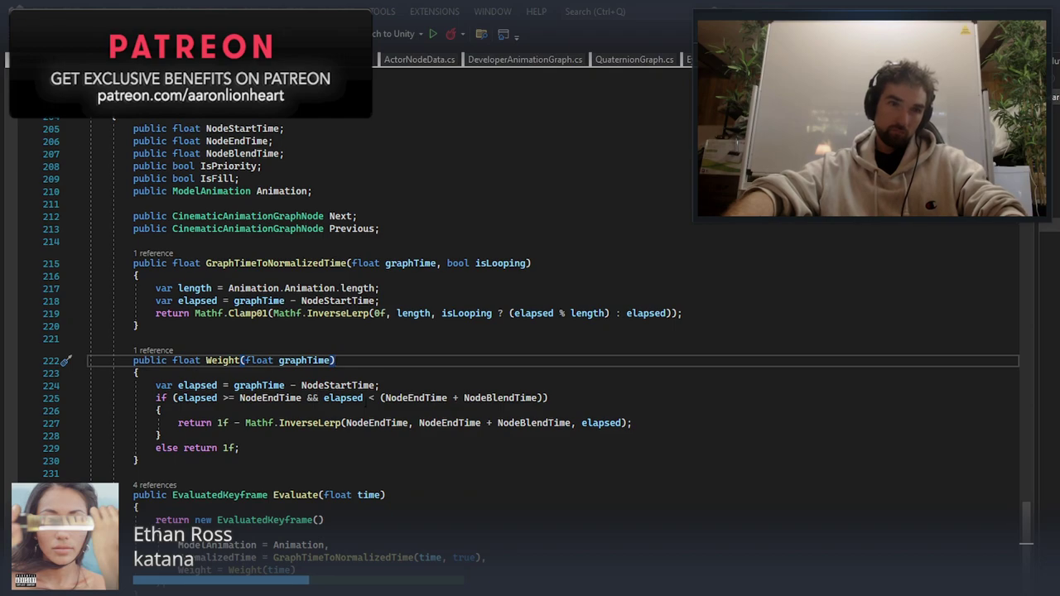
left_click(325, 448)
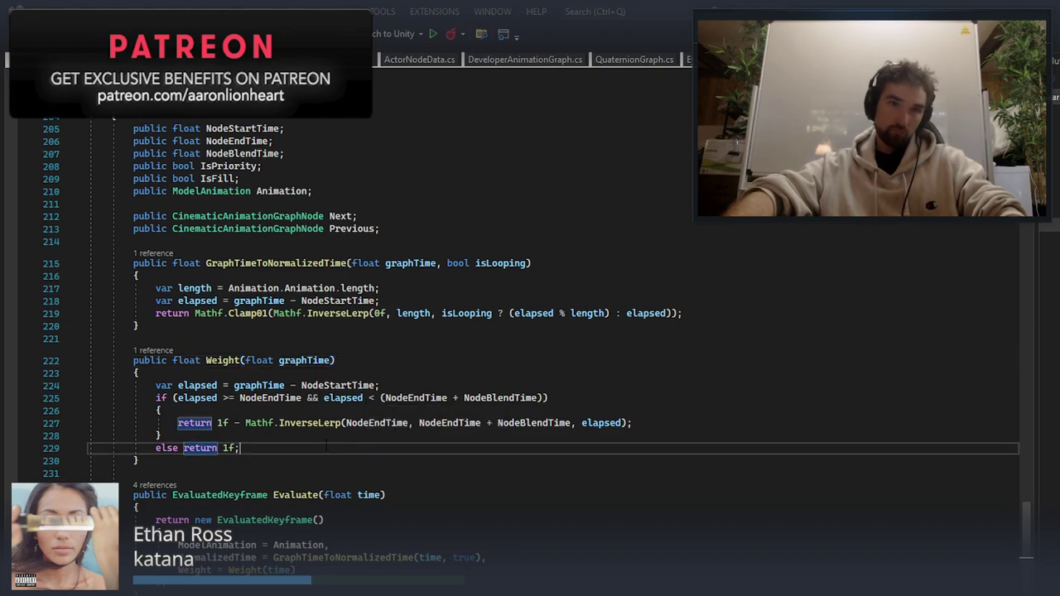
left_click(650, 423)
left_click(665, 400)
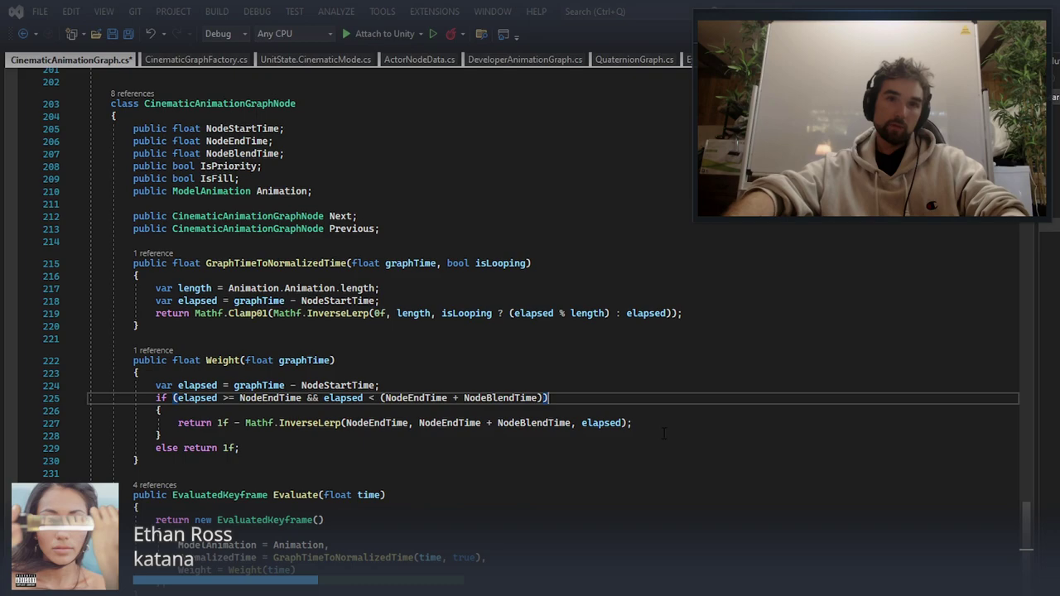
left_click(664, 432)
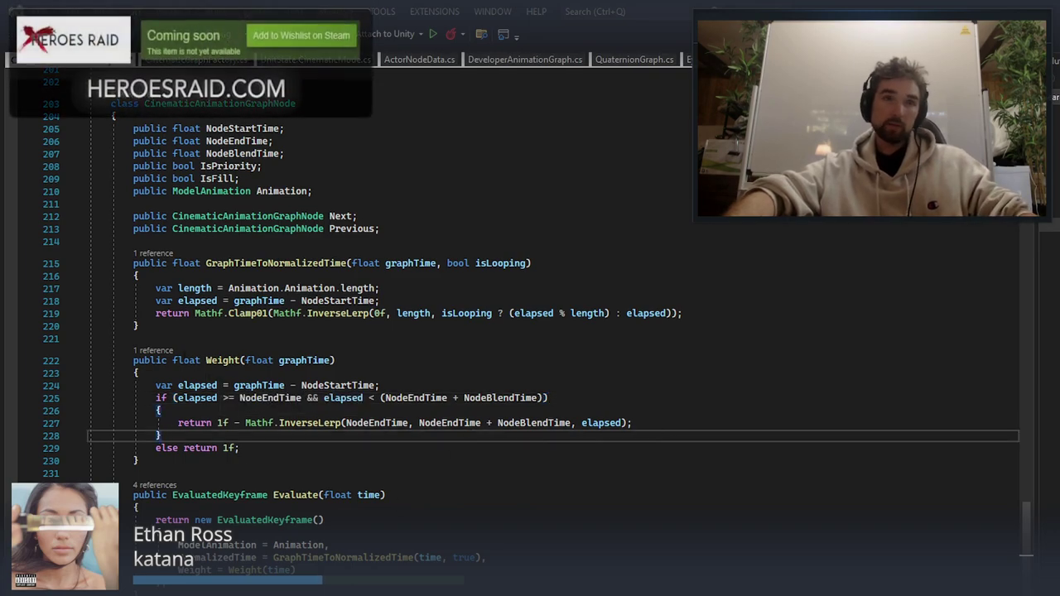
Jump through Weight's CodeLens reference to its call in Evaluate.
left_click(153, 350)
left_click(160, 307)
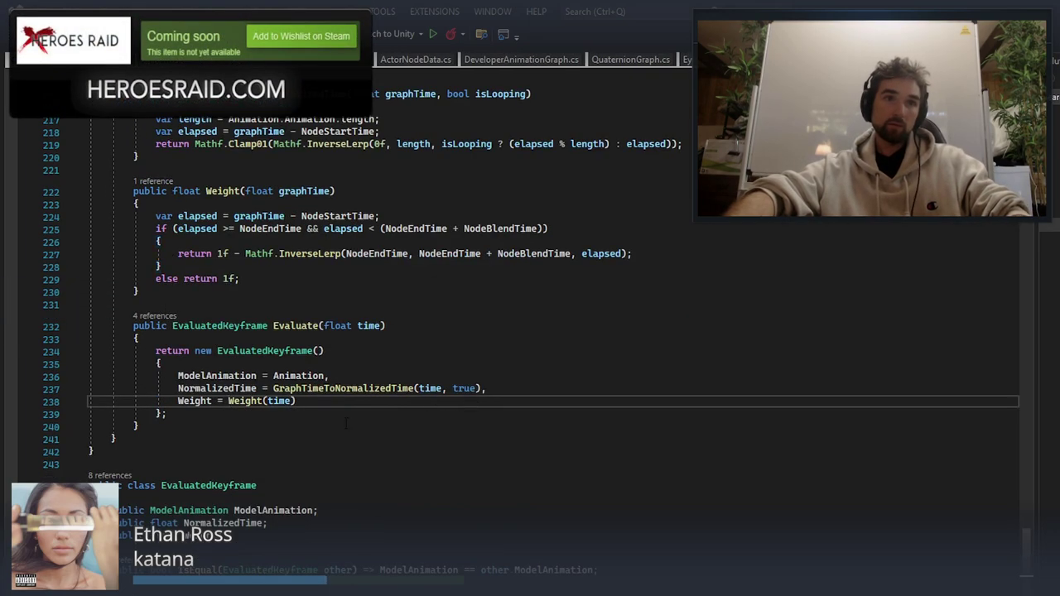
scroll(340, 374, "up", 4)
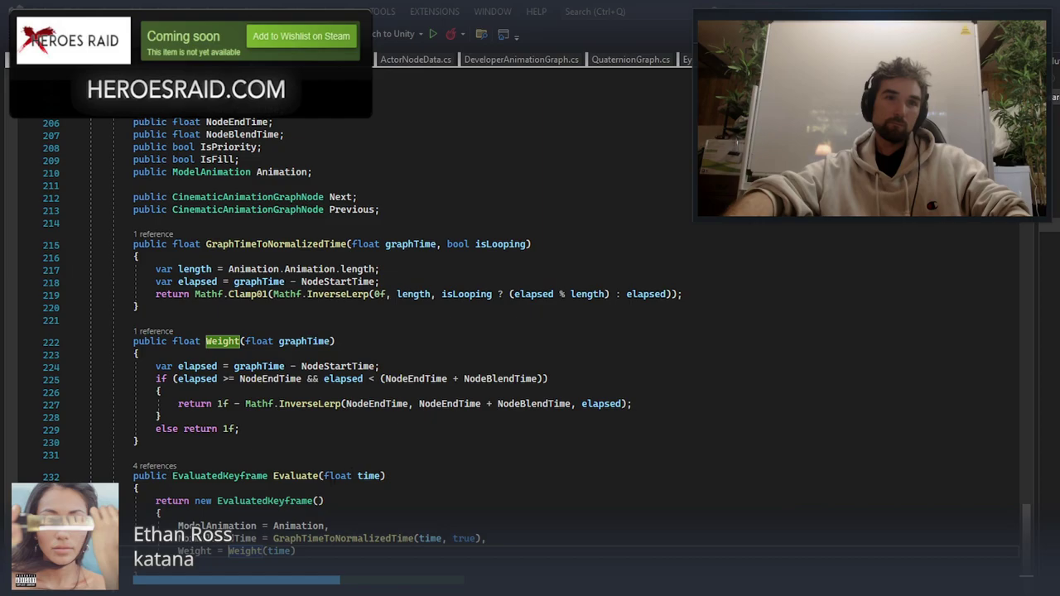
scroll(531, 331, "up", 10)
scroll(530, 331, "up", 12)
scroll(530, 332, "up", 12)
Move the Previous node's Evaluate call into a 'var previous' variable.
scroll(530, 331, "up", 15)
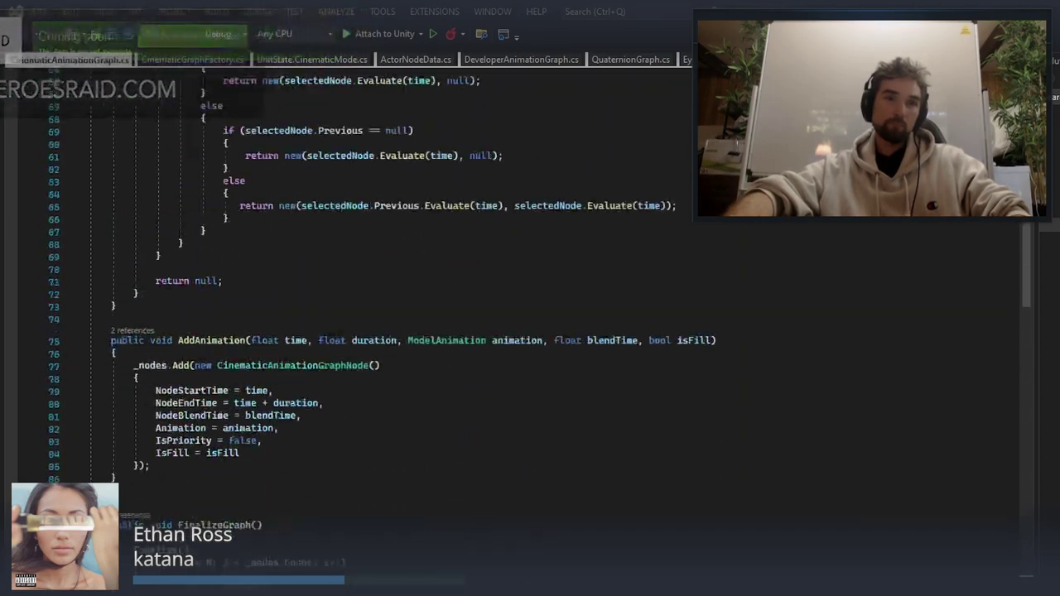
scroll(531, 331, "up", 8)
left_click(561, 483)
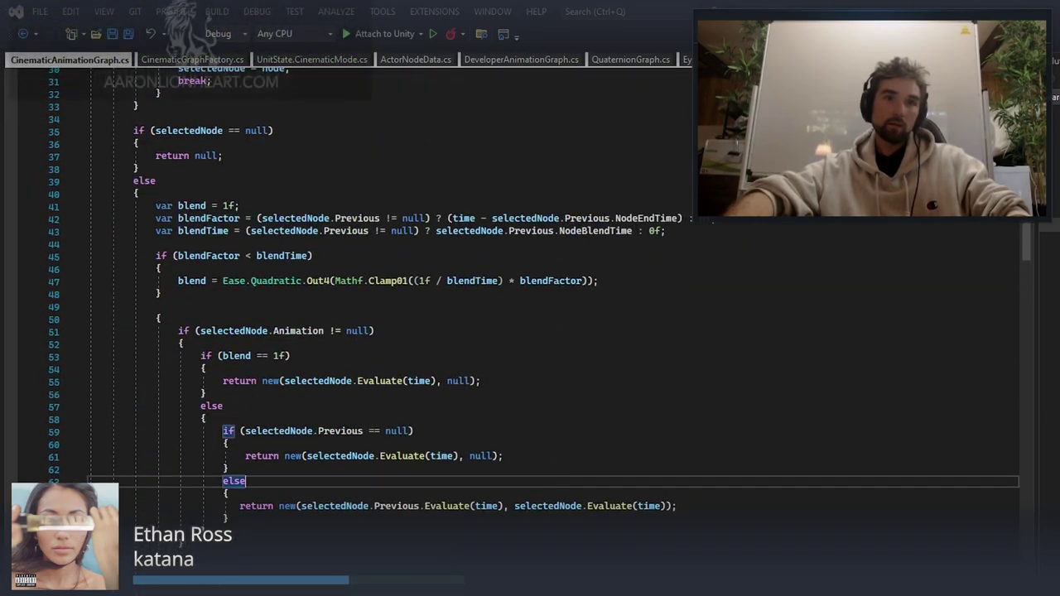
left_click(504, 506)
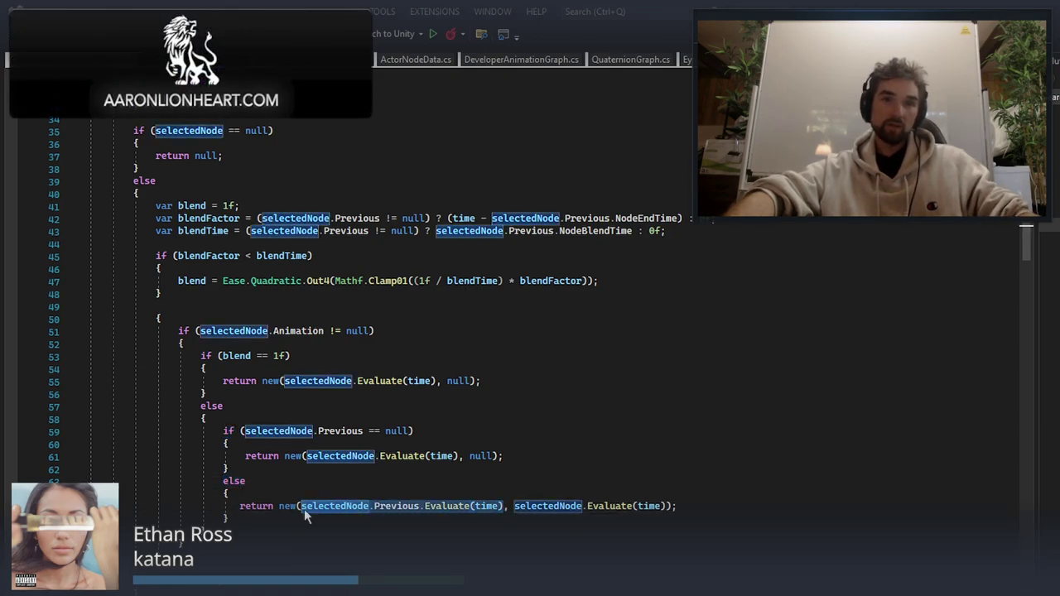
key("ctrl+x")
left_click(350, 483)
key("Down")
key("Return")
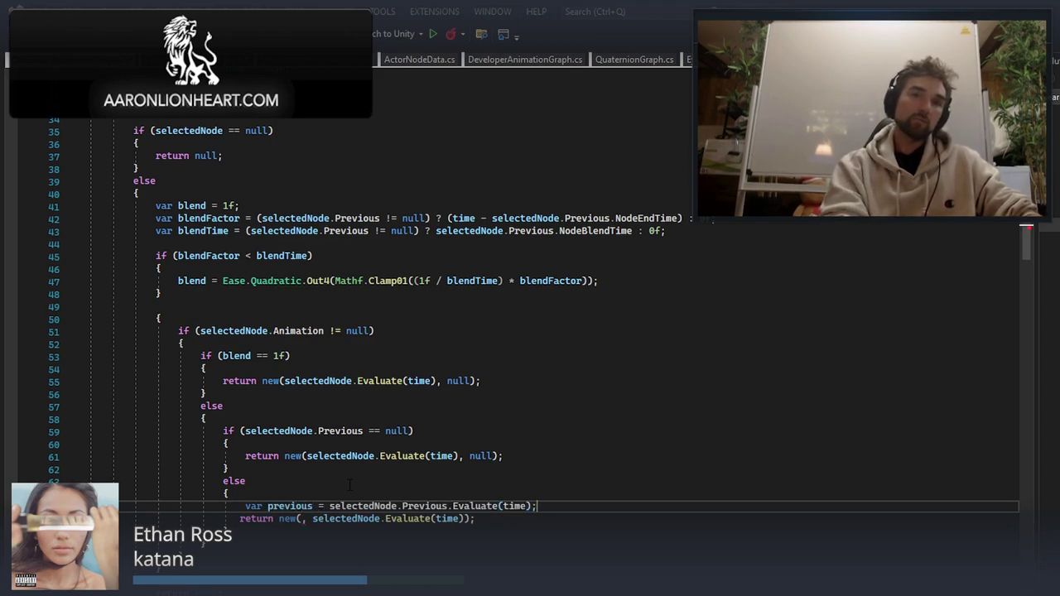
Store the current node's evaluation in 'var current' and return new(previous, current).
key("Return")
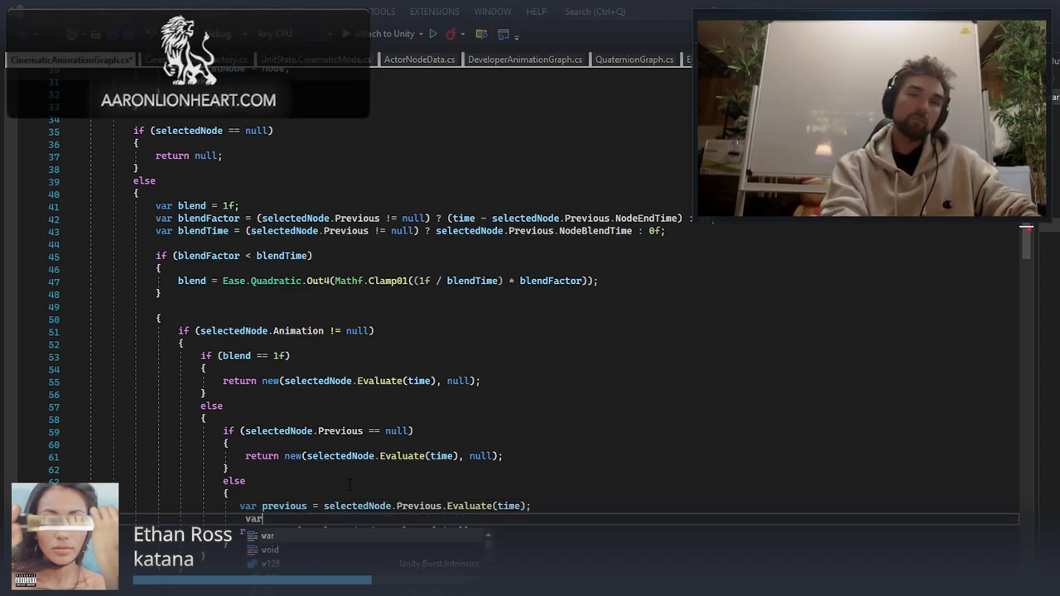
type("var next =")
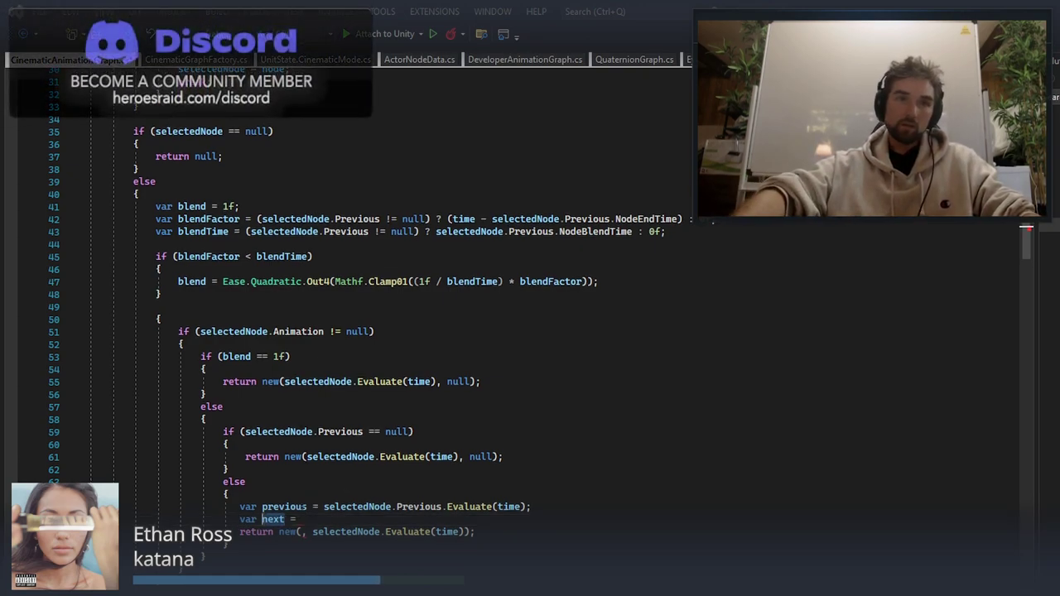
key("Left")
key("Left")
key("BackSpace")
key("BackSpace")
key("BackSpace")
type("c")
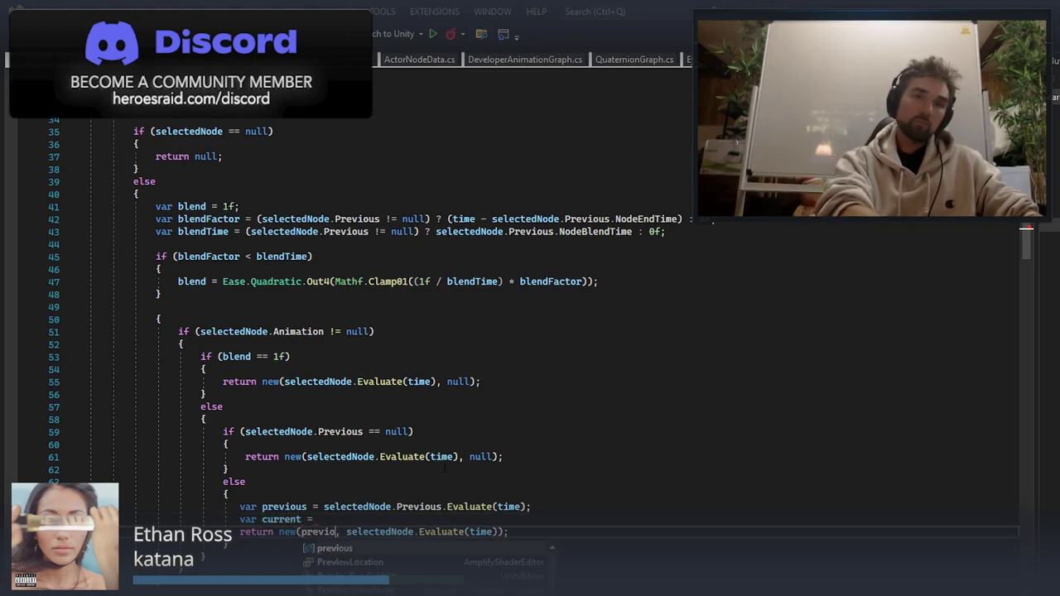
left_click(228, 493)
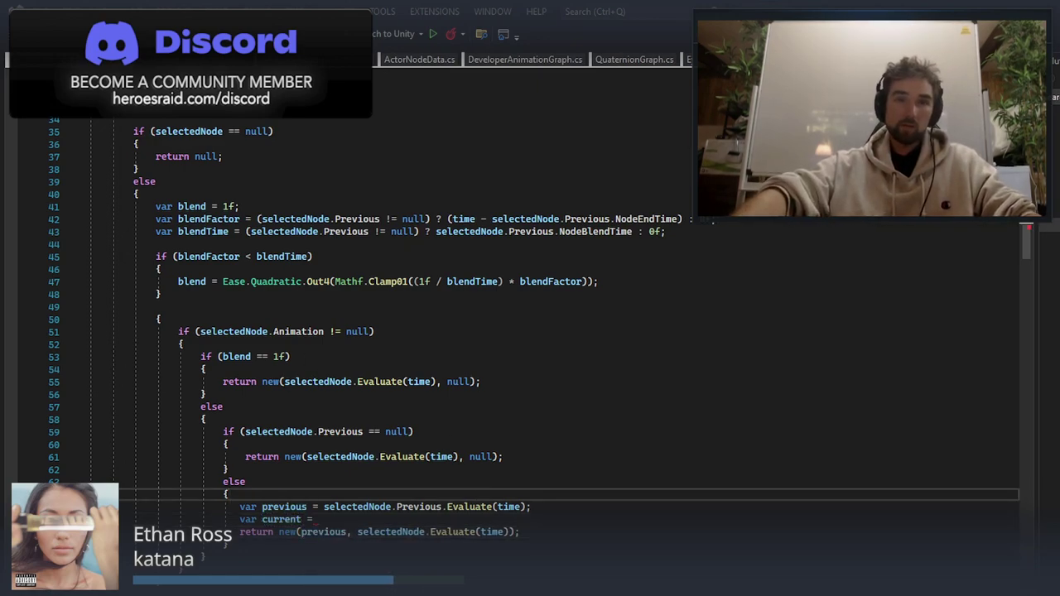
left_click(508, 532)
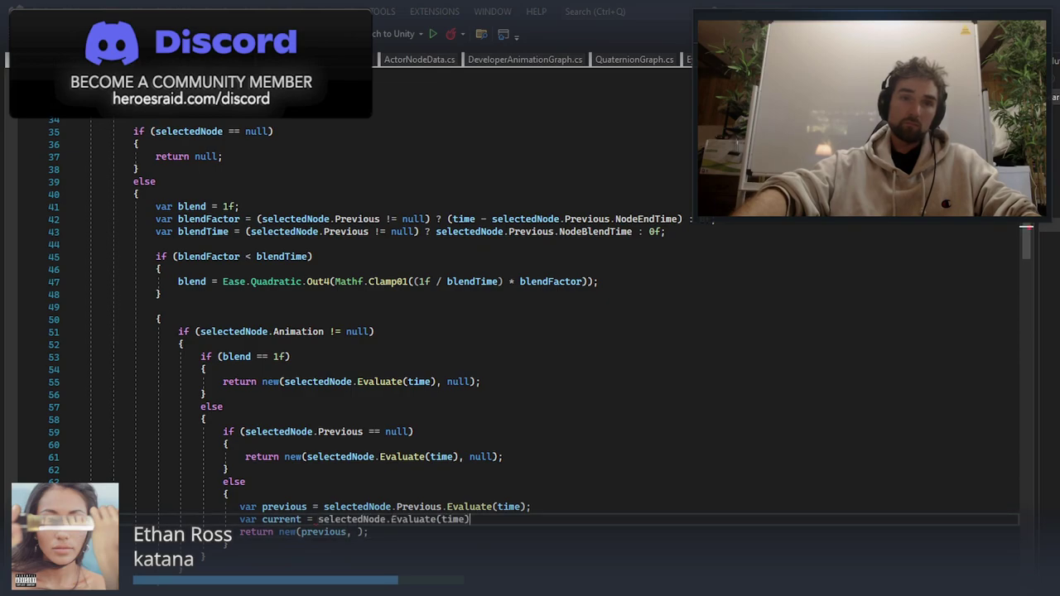
type(";")
left_click(358, 531)
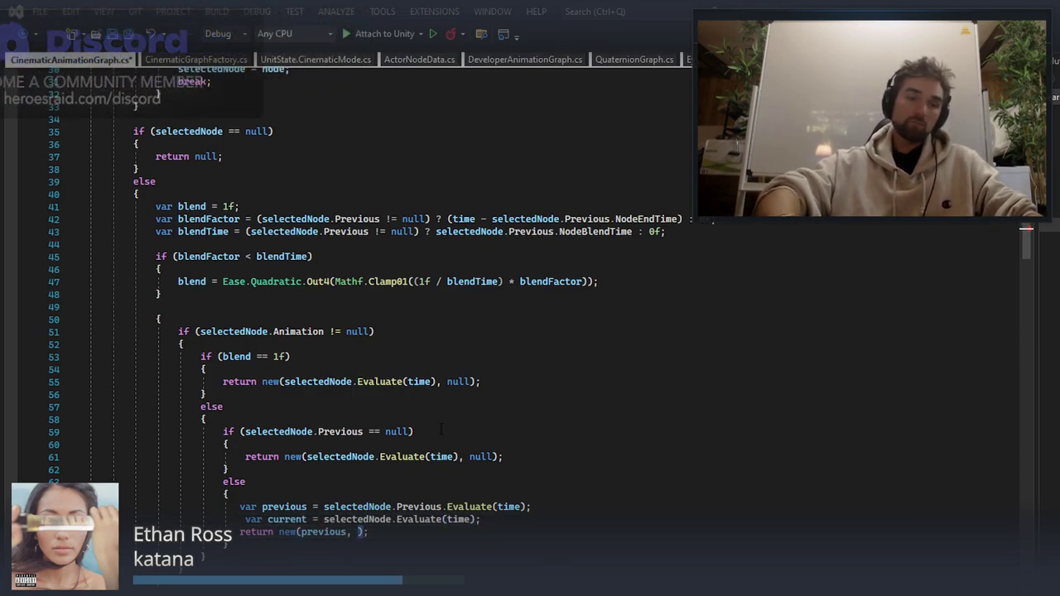
type("current")
key("Escape")
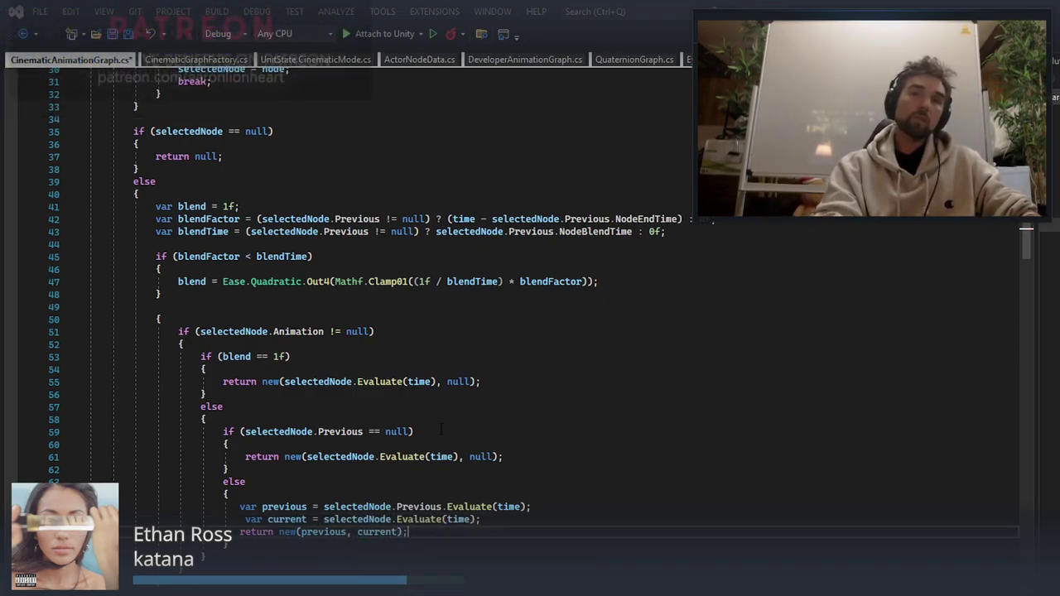
Set current.Weight to 1f - previous.Weight before the return.
key("Up")
key("End")
key("Return")
key("Up")
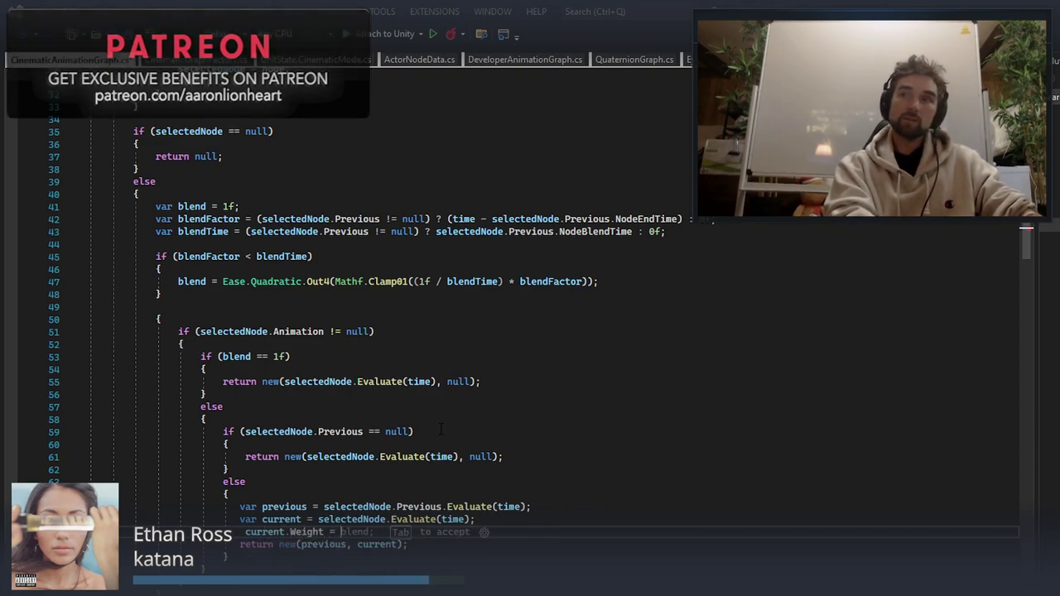
type("1f -")
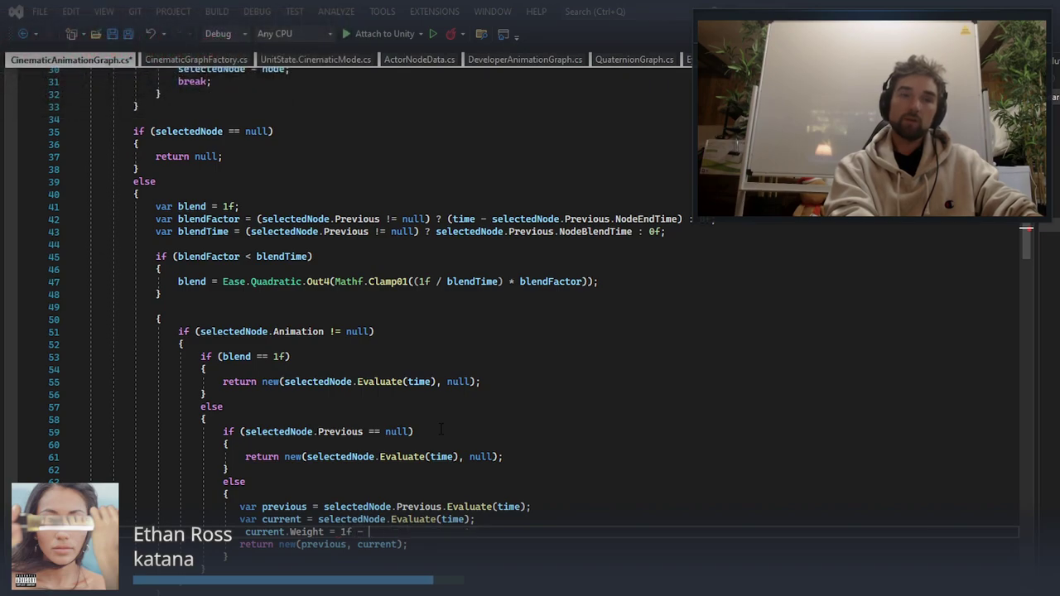
type(".Weight;")
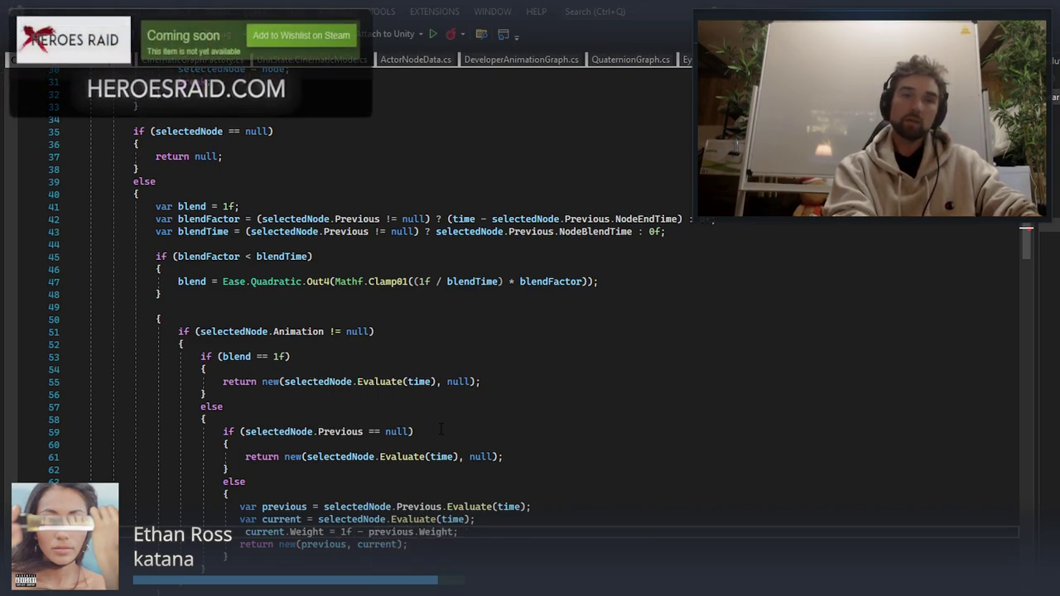
key("Down")
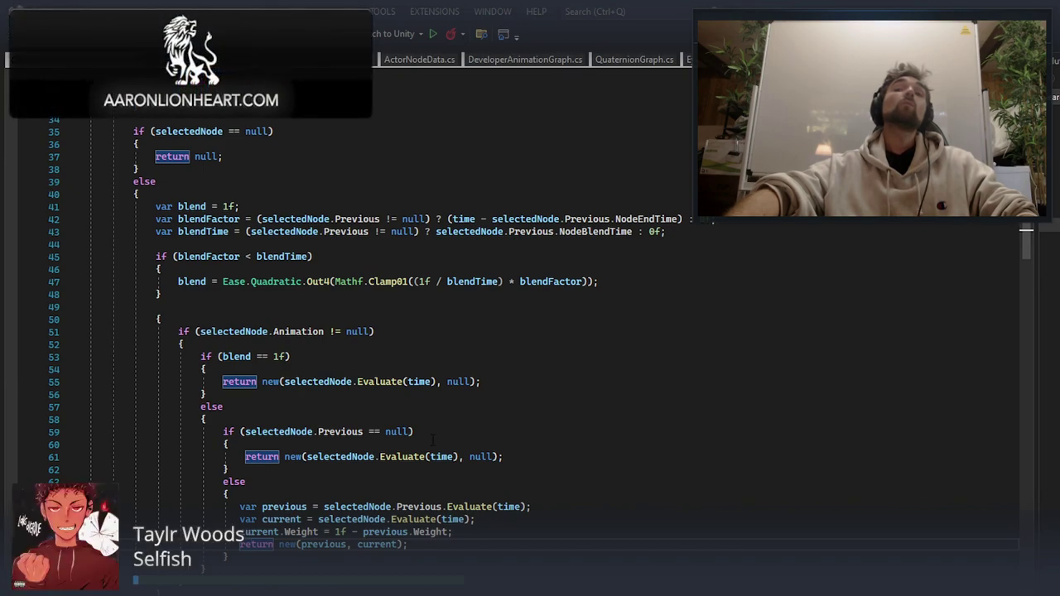
left_click(413, 490)
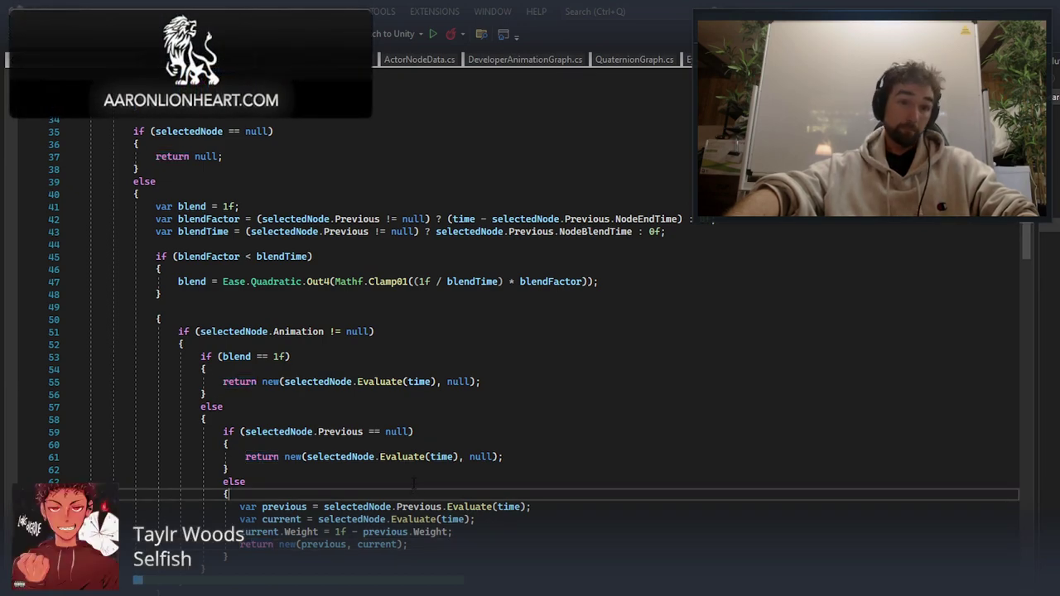
Enter play mode in Unity and start the cinematic.
key("alt+Tab")
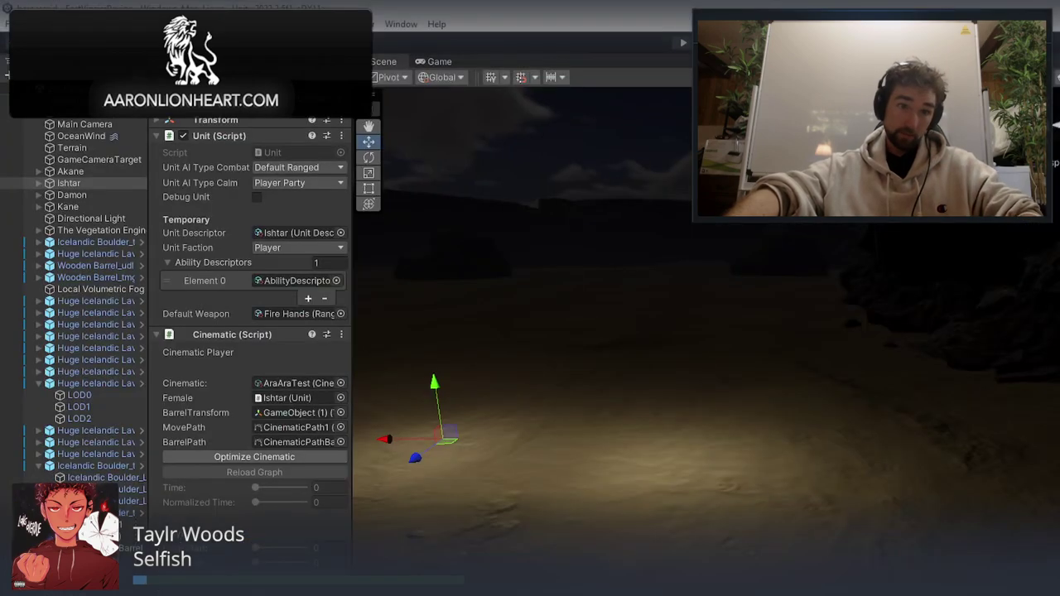
left_click(681, 47)
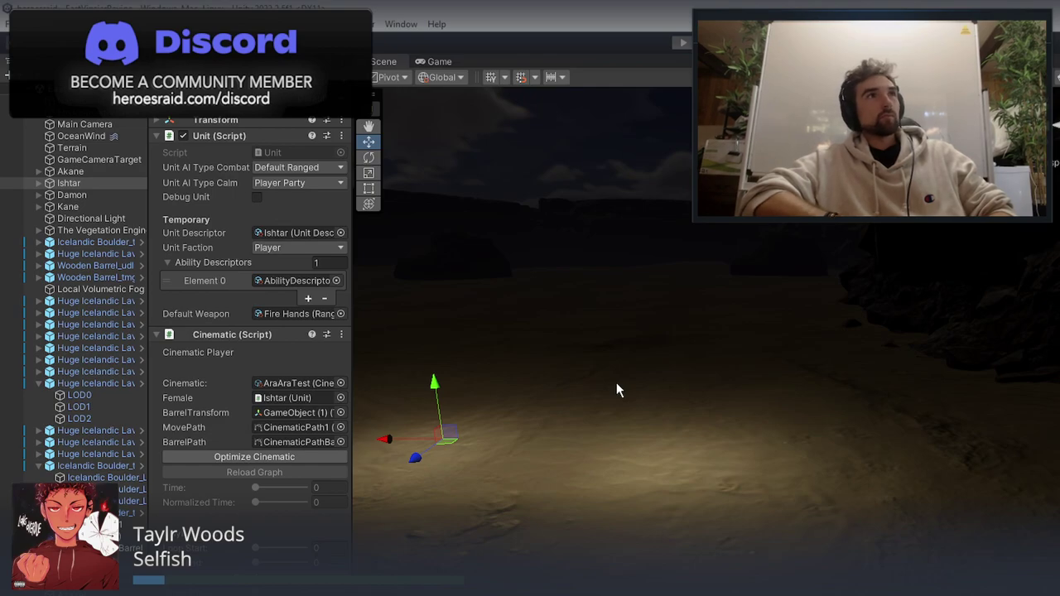
key("ctrl+p")
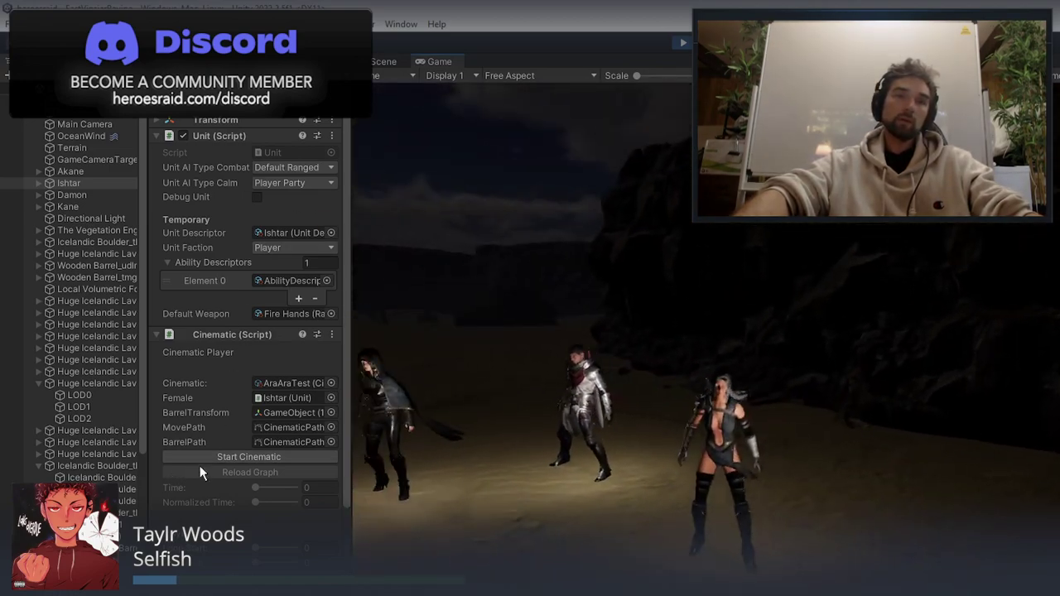
left_click(202, 458)
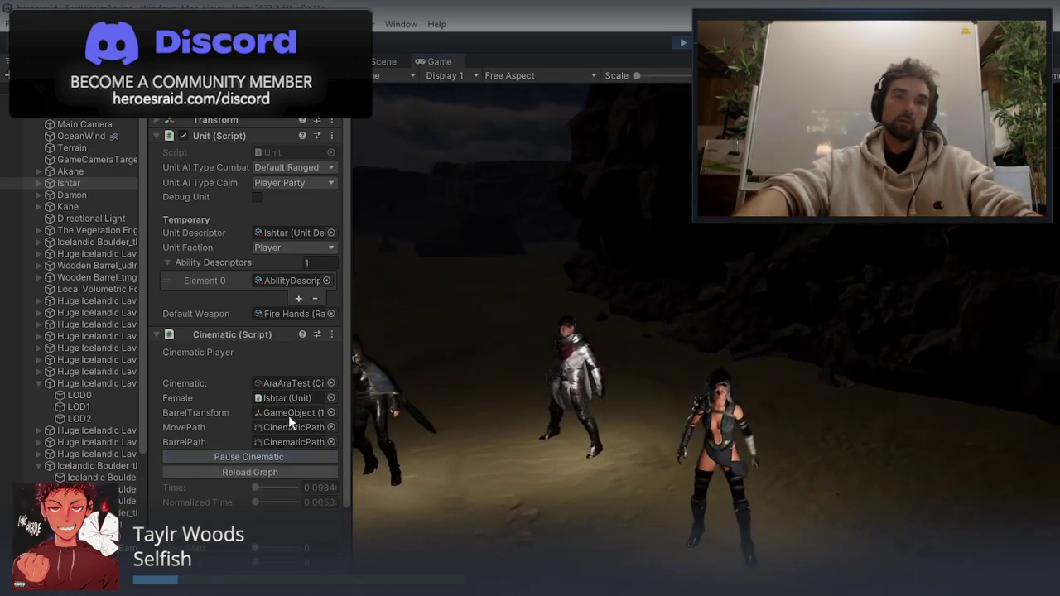
Watch the playback around the barrel in the Scene view, then restart play mode.
left_click(383, 61)
right_click_drag(748, 322, 473, 286)
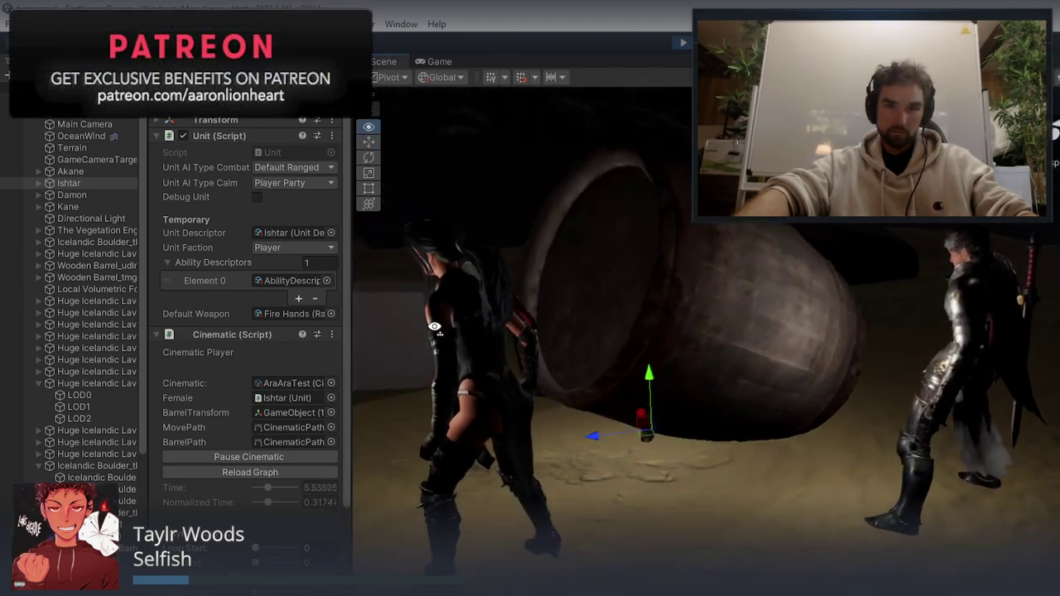
mouse_move(473, 286)
right_mouse_down()
mouse_move(486, 332)
mouse_move(609, 325)
mouse_move(621, 308)
right_mouse_up()
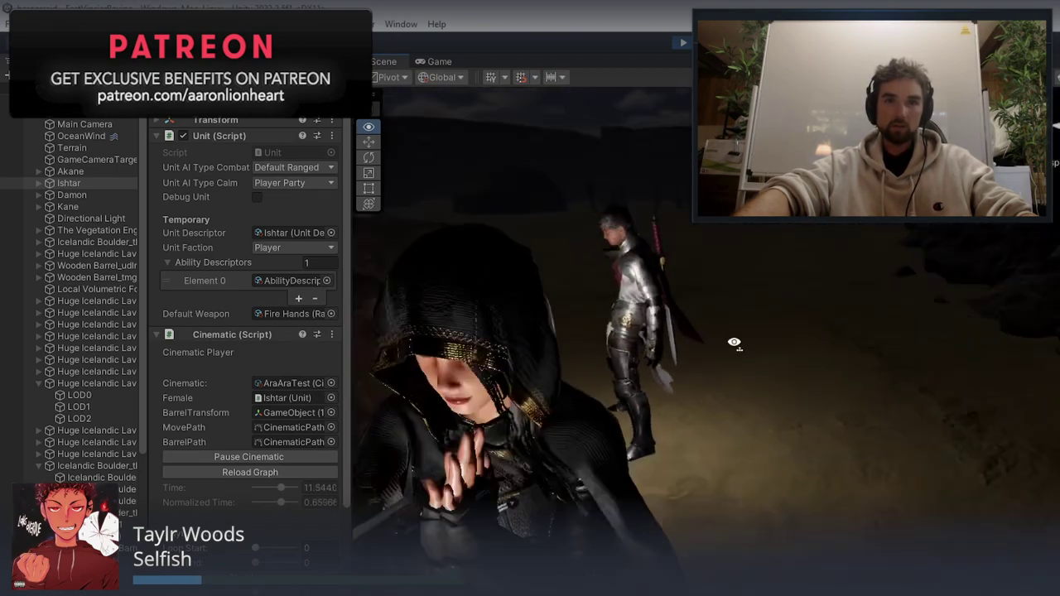
right_click_drag(621, 308, 705, 353)
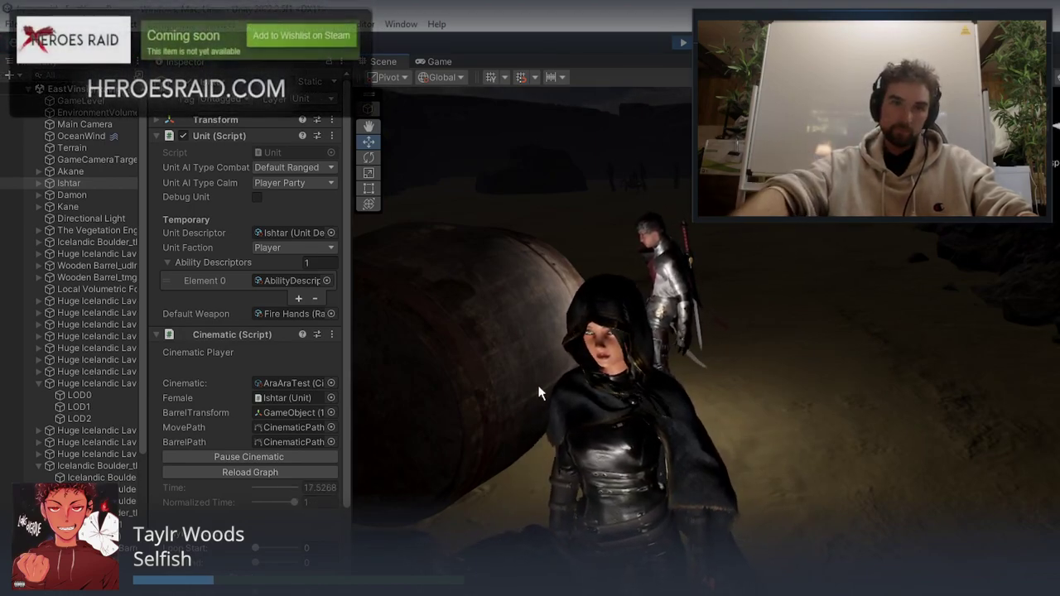
left_click(687, 38)
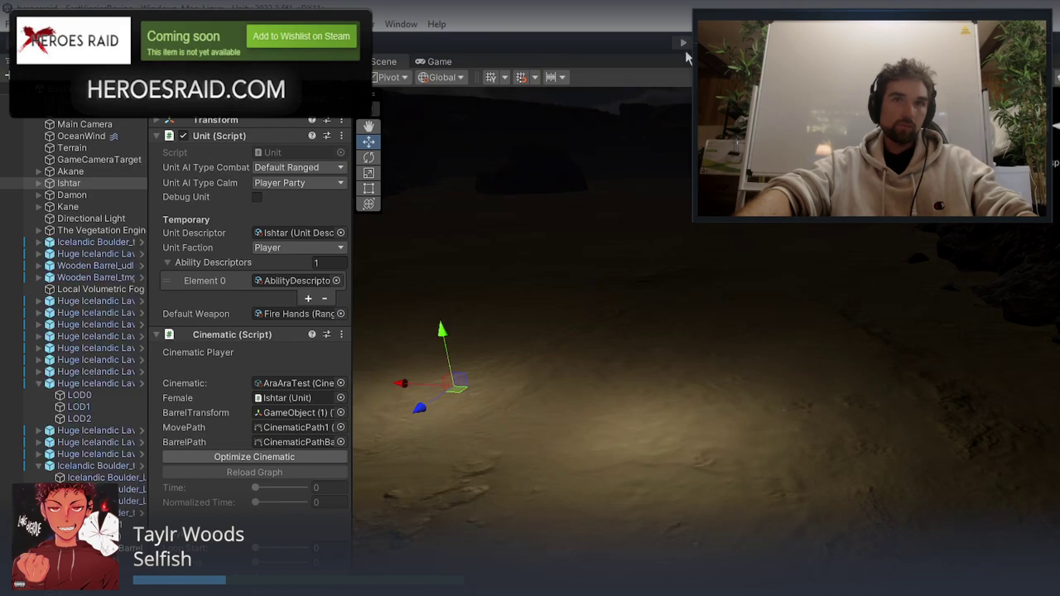
left_click(684, 46)
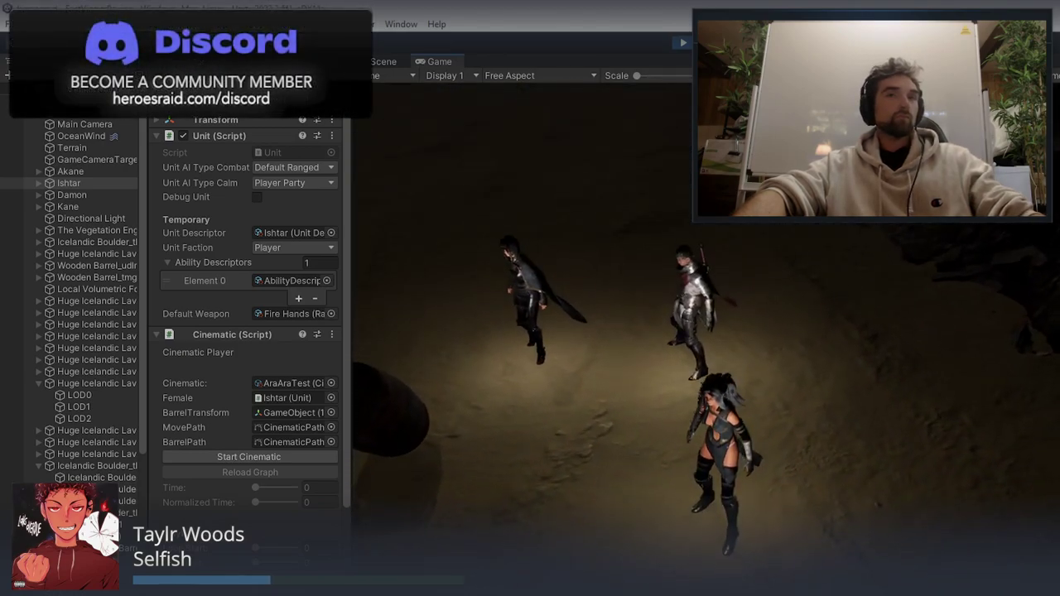
Comment out lines 130–137, the loop subtracting each node's blend time from end and next start.
key("alt+Tab")
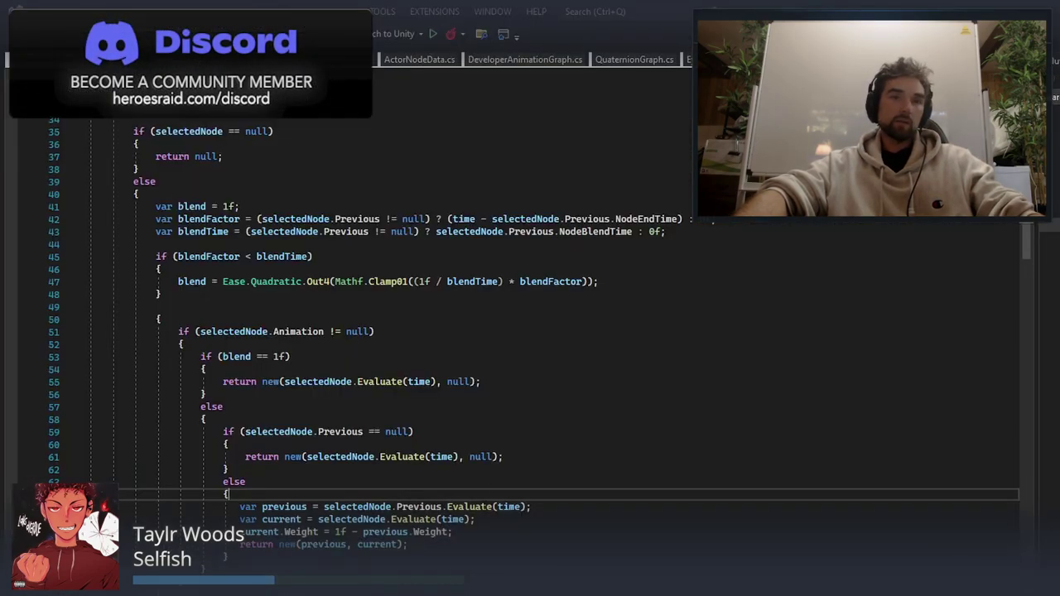
scroll(526, 440, "down", 5)
scroll(527, 439, "down", 5)
scroll(527, 440, "down", 5)
scroll(527, 440, "down", 15)
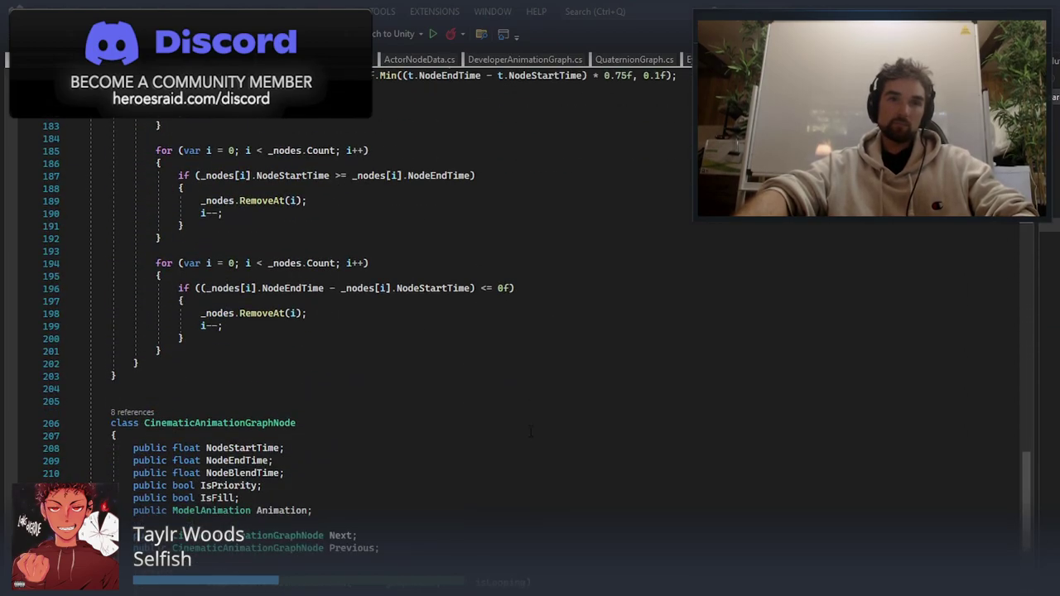
scroll(527, 439, "up", 3)
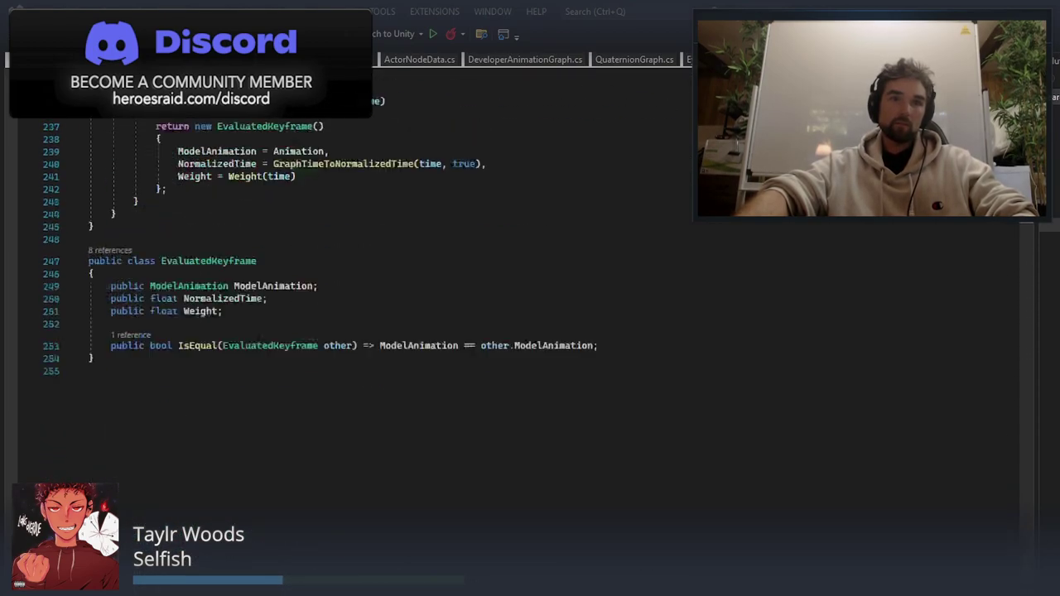
scroll(527, 440, "up", 18)
scroll(527, 440, "up", 9)
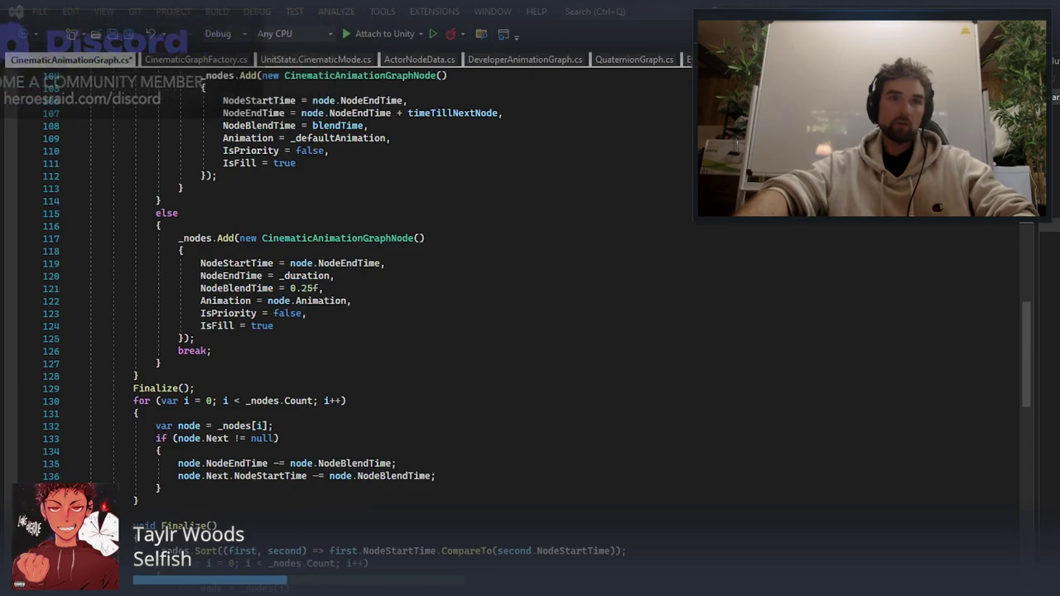
left_click(136, 500)
left_click_drag(137, 501, 74, 382)
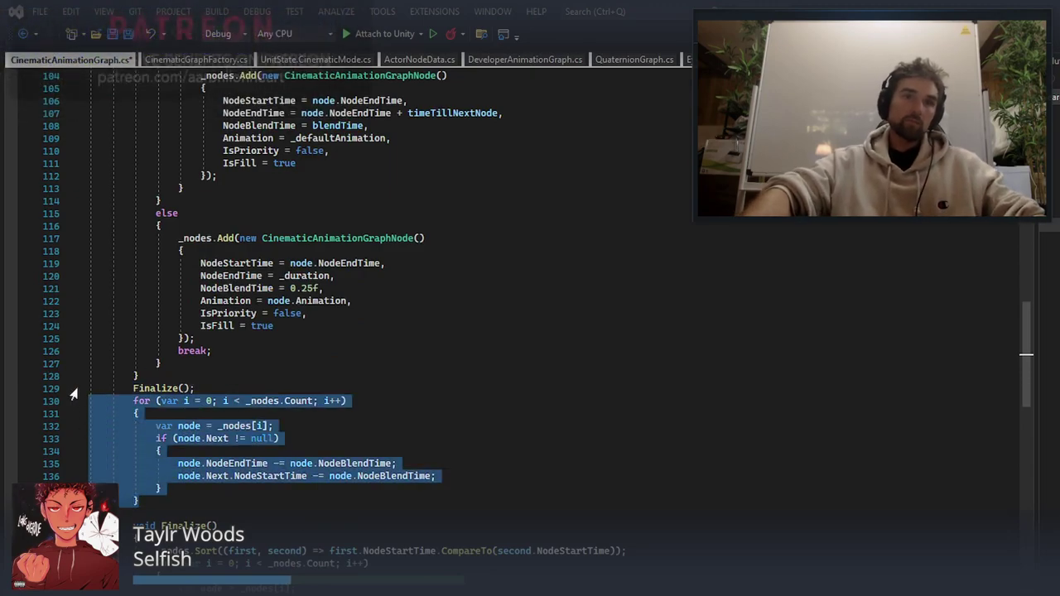
key("ctrl+k")
key("ctrl+c")
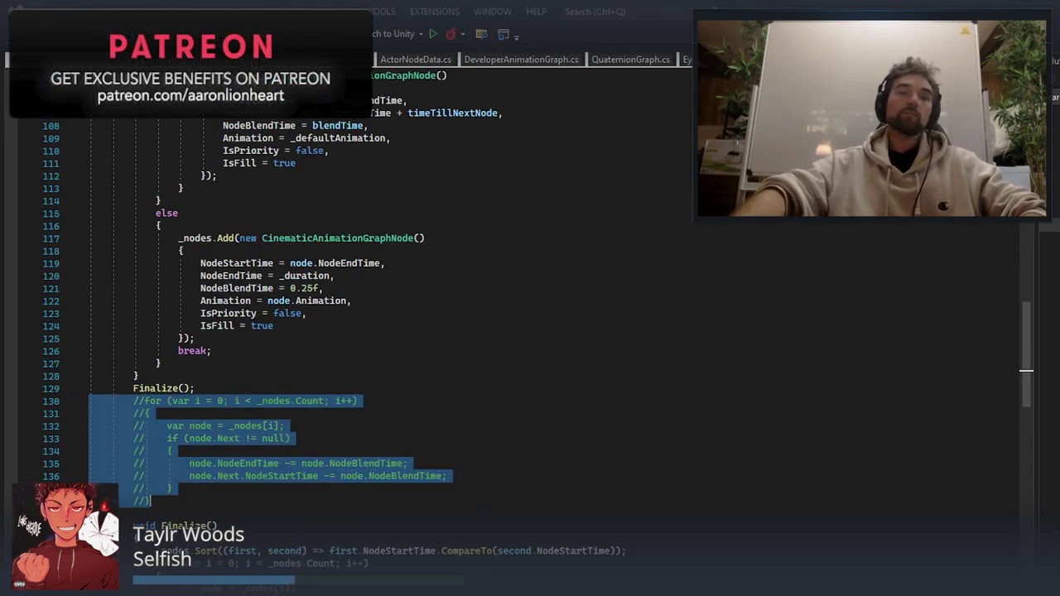
key("alt+Tab")
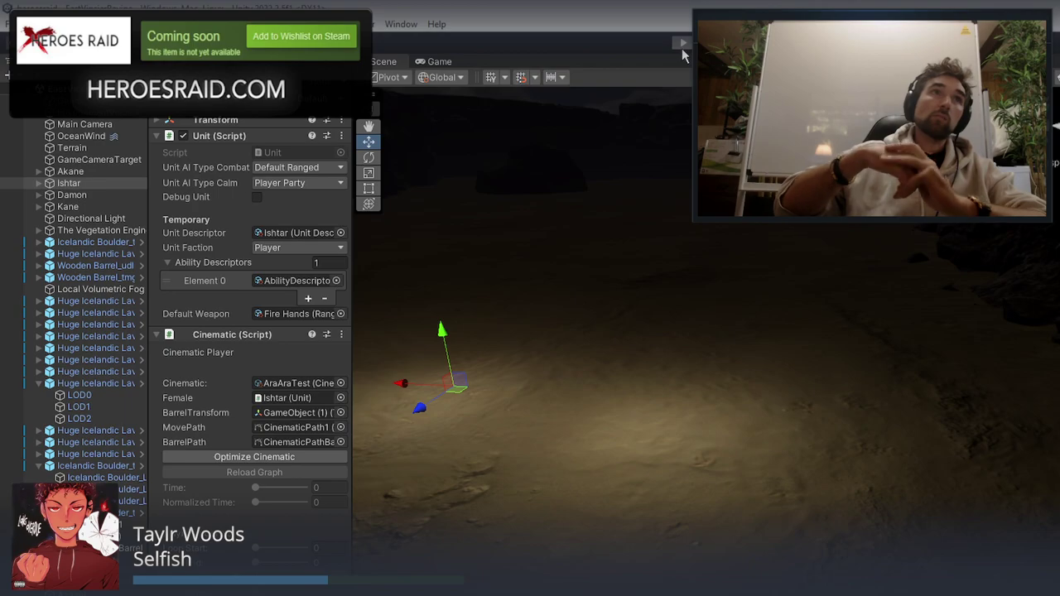
Enter Play mode, select Akane, and start then restart the cinematic while orbiting the view.
left_click(682, 45)
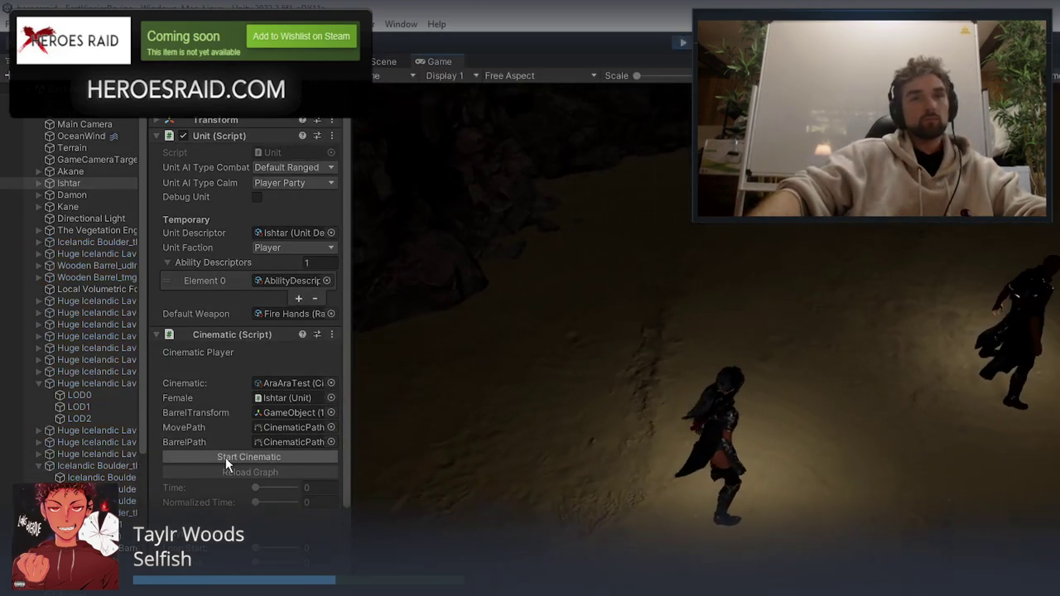
left_click(83, 171)
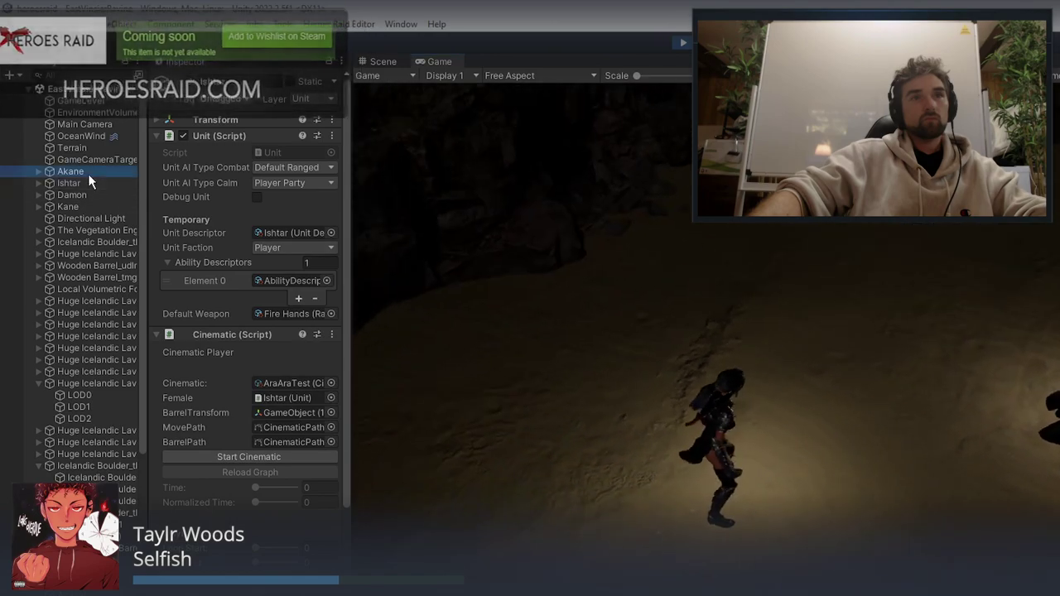
left_click(267, 460)
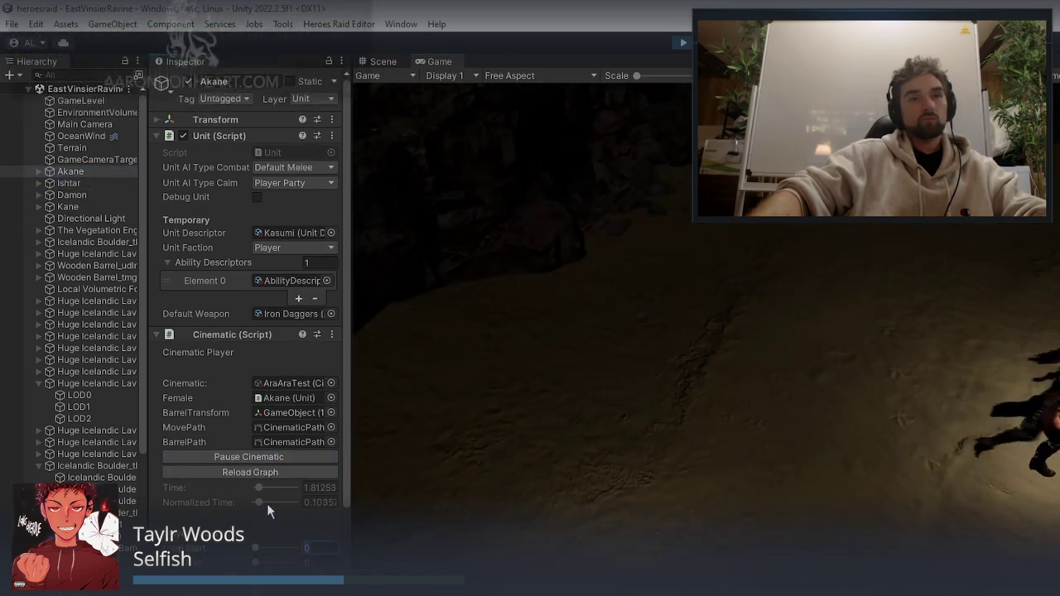
mouse_move(564, 338)
right_mouse_down()
mouse_move(628, 358)
mouse_move(591, 370)
right_mouse_up()
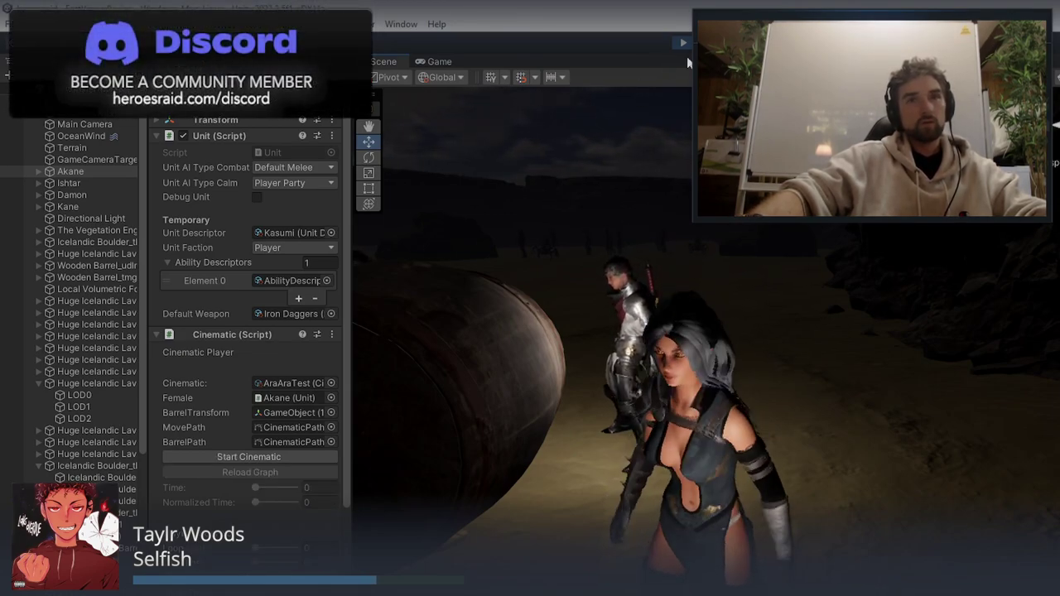
left_click(236, 458)
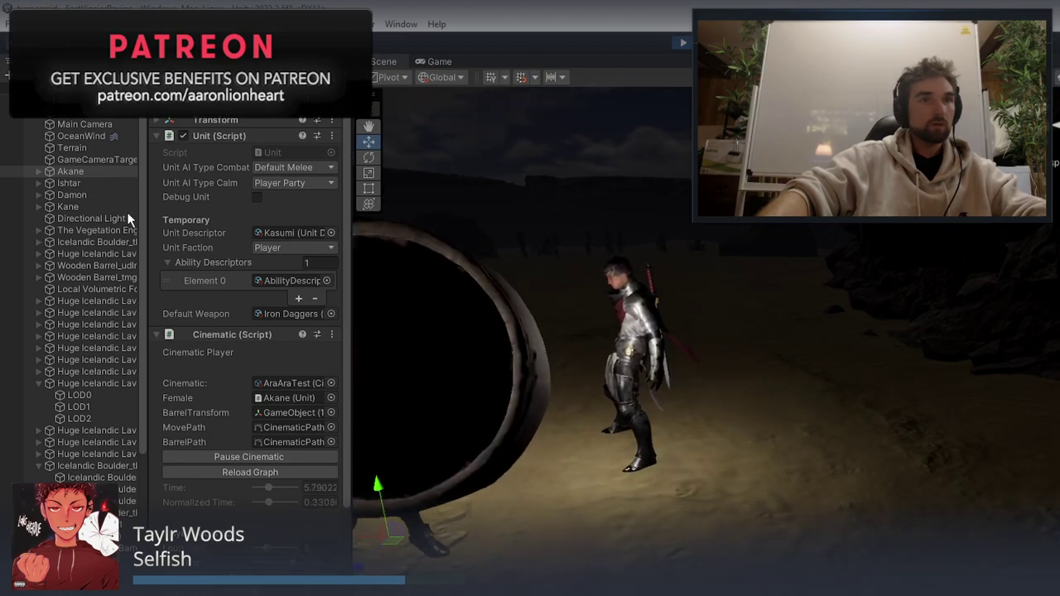
Adjust the system volume during playback.
scroll(84, 388, "down", 5)
scroll(85, 386, "down", 5)
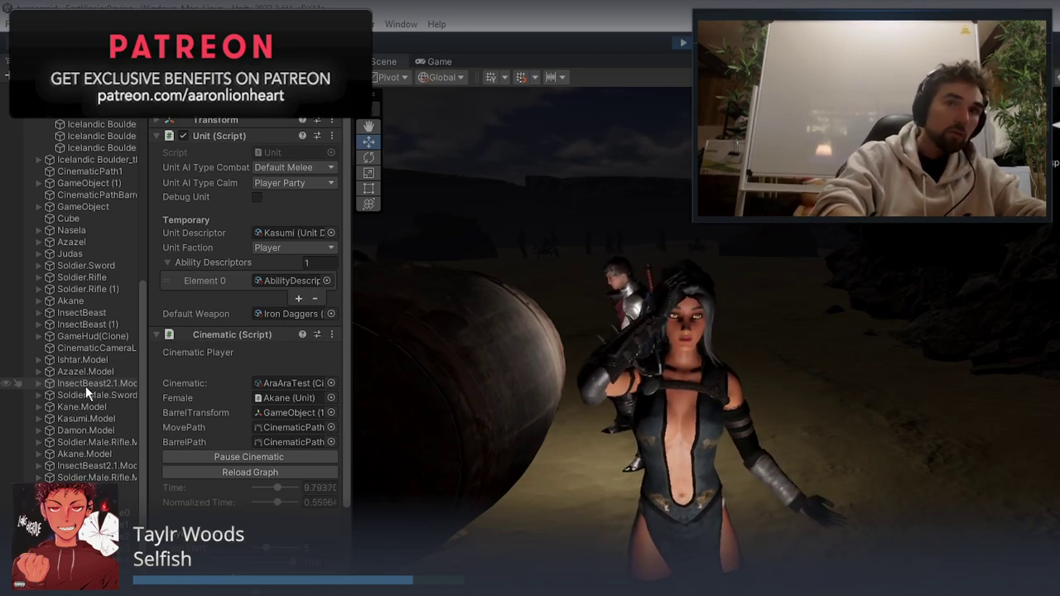
key("alt+Tab")
left_click_drag(160, 404, 325, 414)
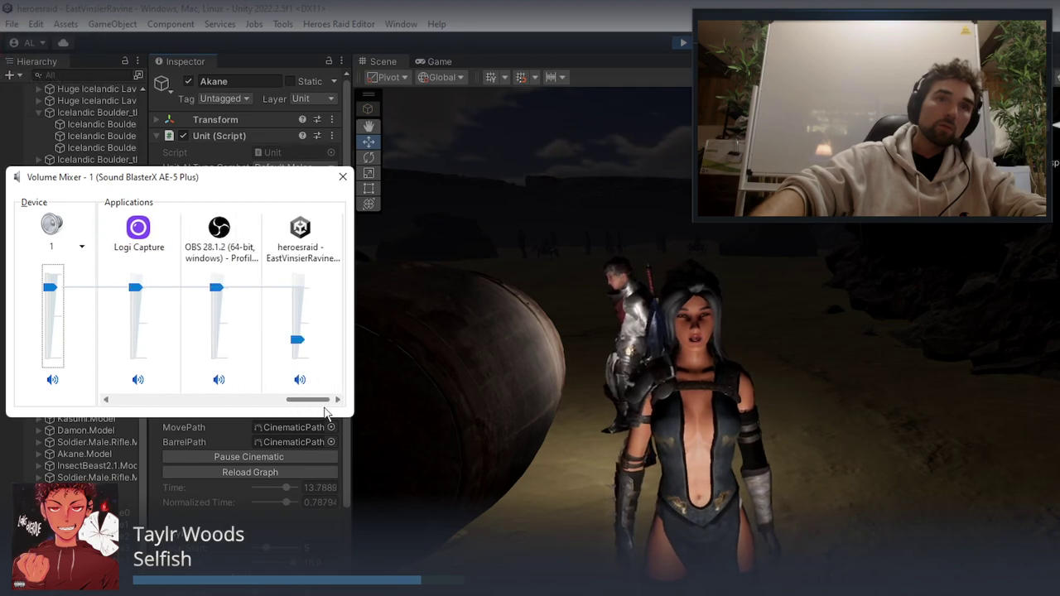
left_click(240, 426)
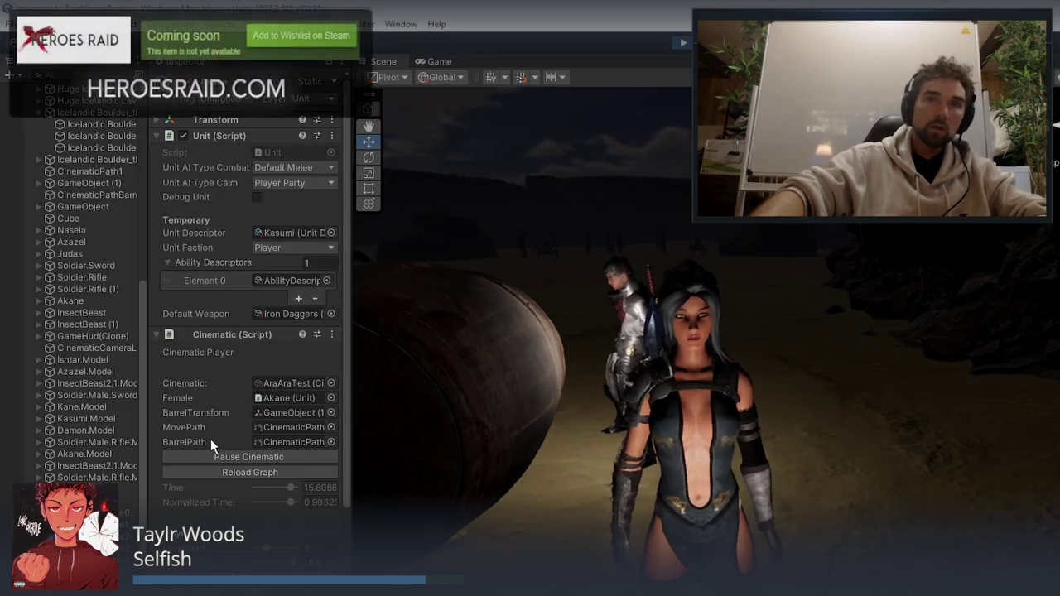
Inspect the Akane.Model and Kasumi.Model rig and Animator settings, then stop Play mode.
scroll(265, 497, "down", 5)
scroll(269, 509, "down", 5)
scroll(191, 433, "down", 2)
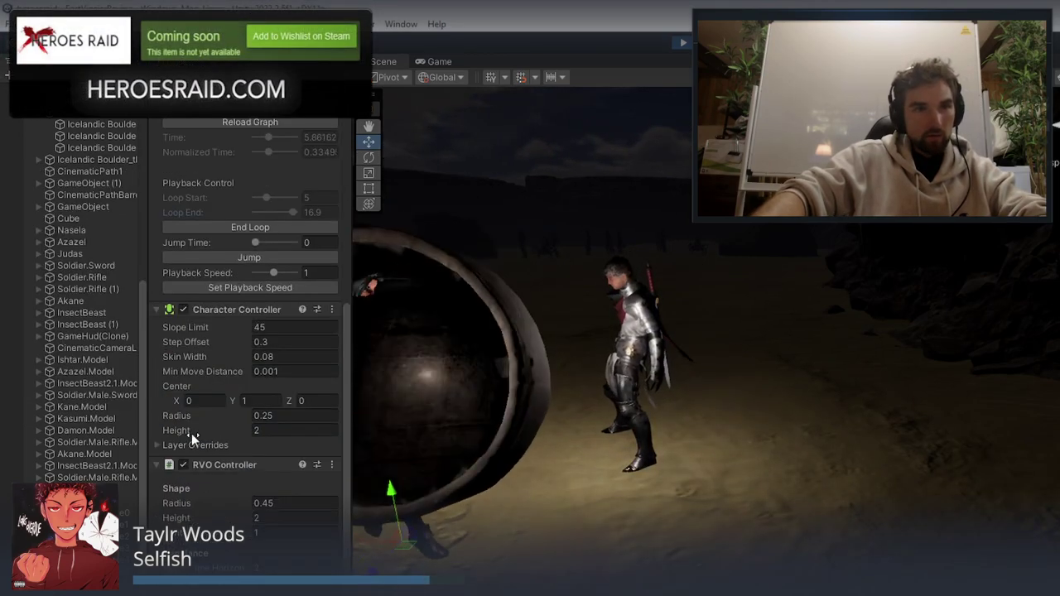
scroll(80, 469, "down", 5)
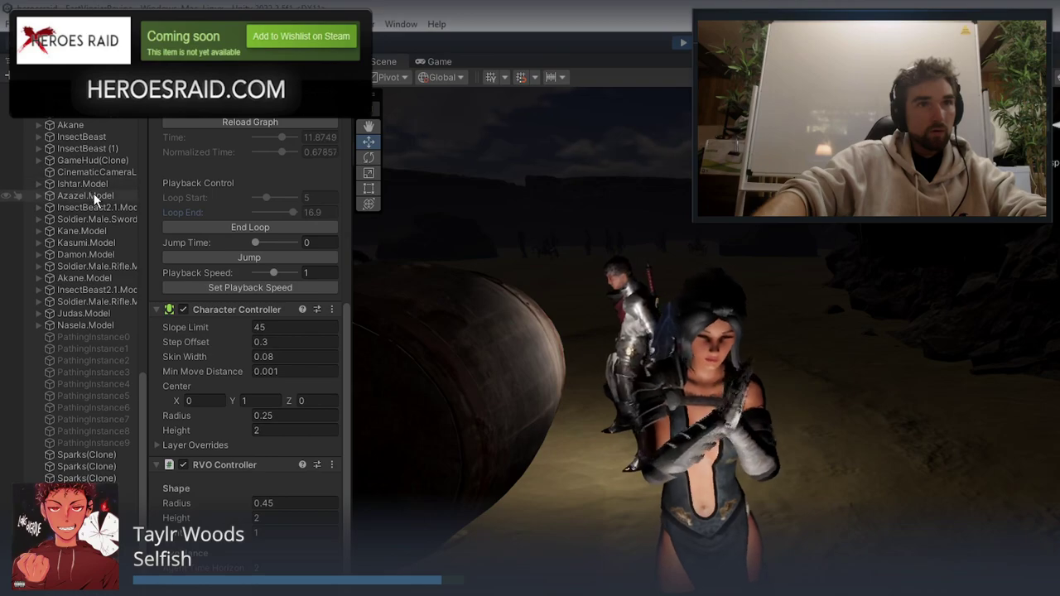
left_click(84, 280)
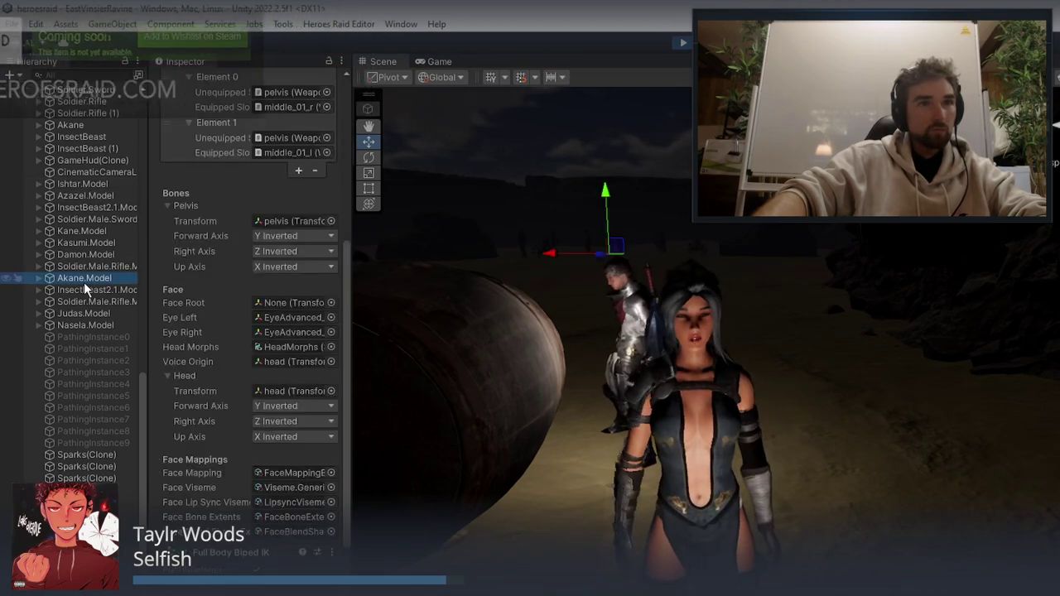
scroll(293, 369, "down", 5)
scroll(295, 371, "down", 5)
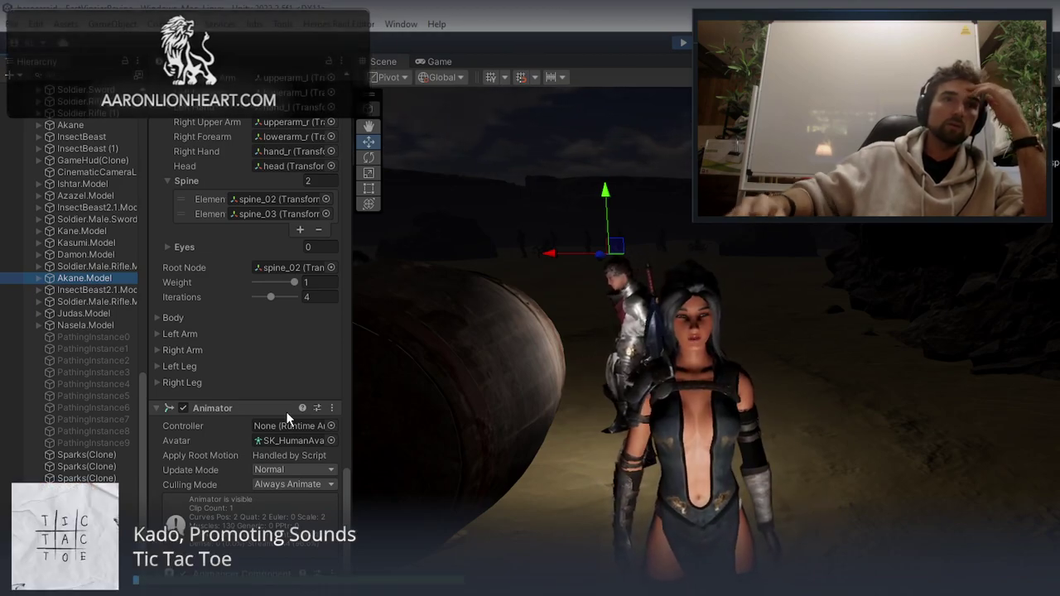
left_click(112, 245)
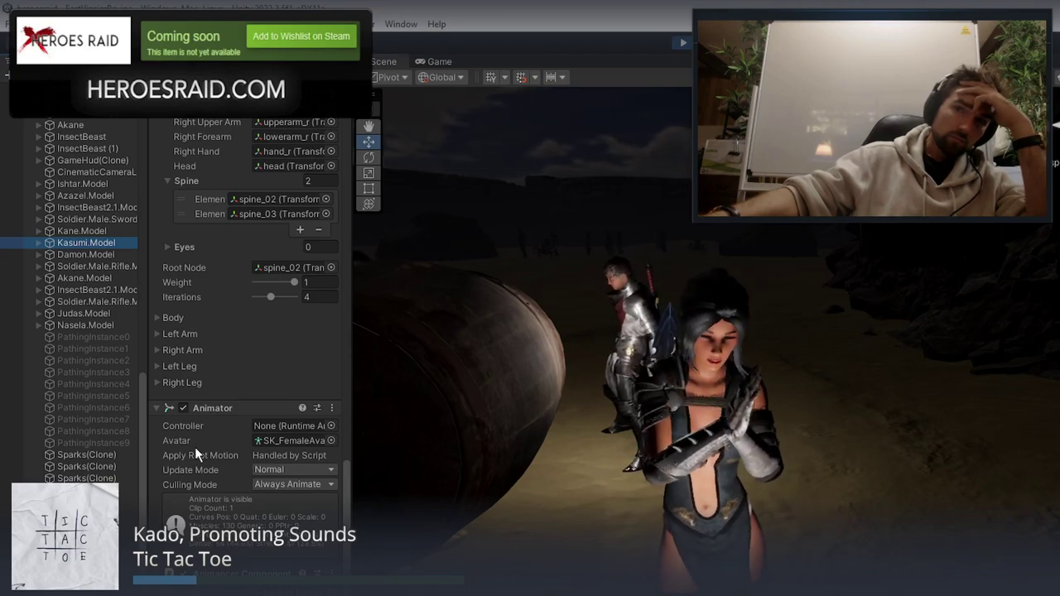
left_click(682, 43)
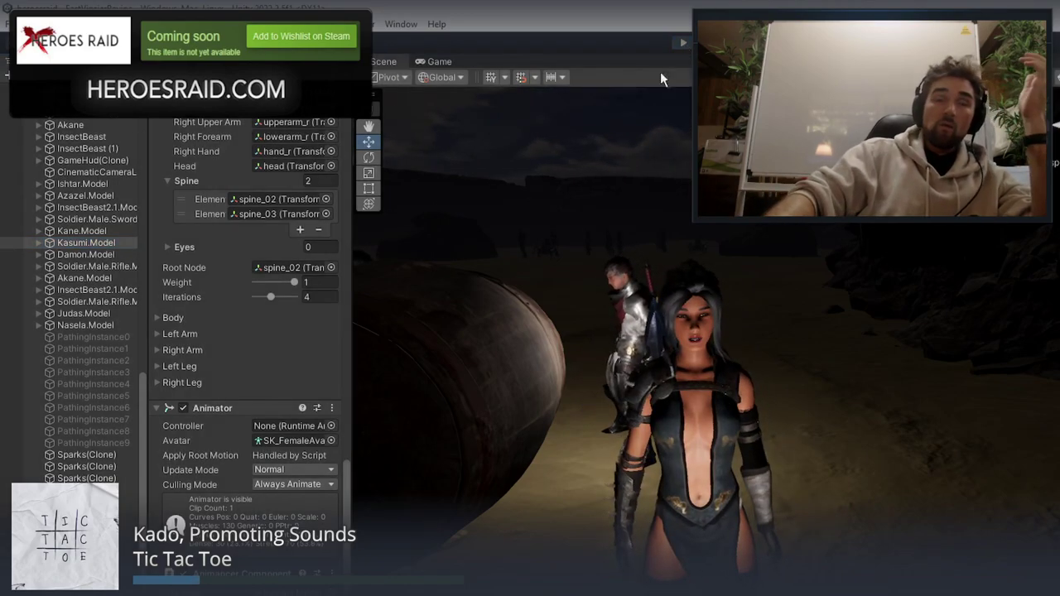
Change the fill-node NodeBlendTime from 0.25f to 0.75f in CinematicAnimationGraph.cs.
key("alt+Tab")
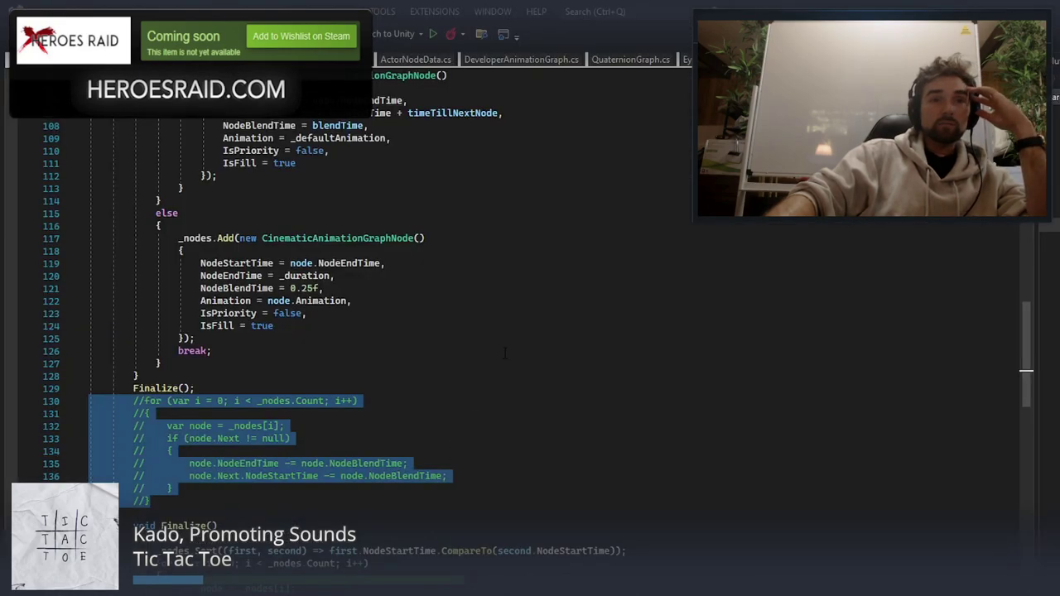
scroll(430, 449, "up", 5)
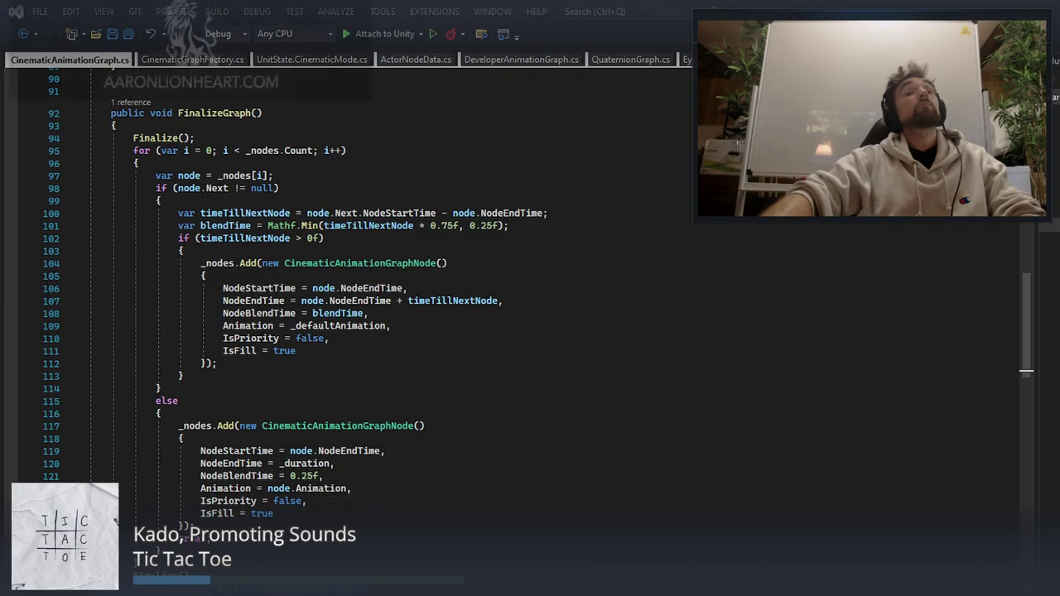
scroll(348, 314, "up", 1)
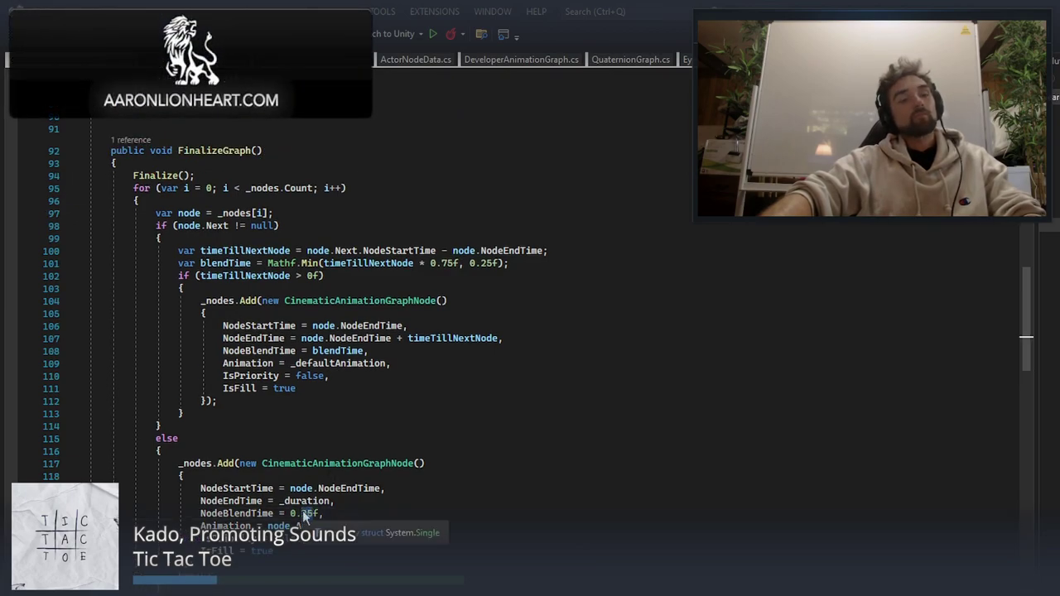
type("75")
left_click(401, 489)
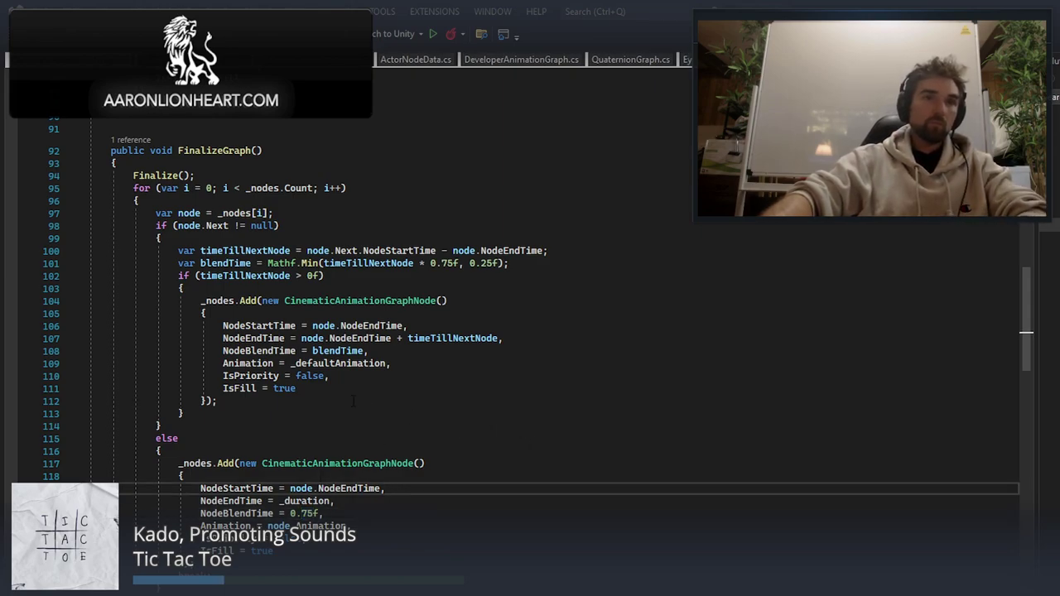
Raise the Mathf.Min blendTime cap from 0.25f to 0.75f and return to Unity.
left_click(348, 363)
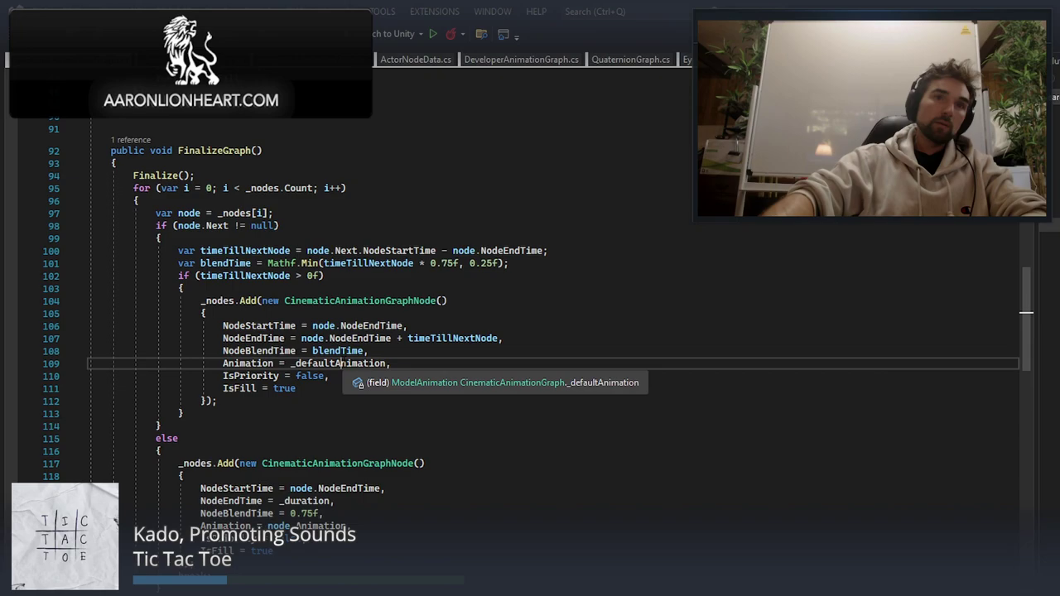
double_click(337, 350)
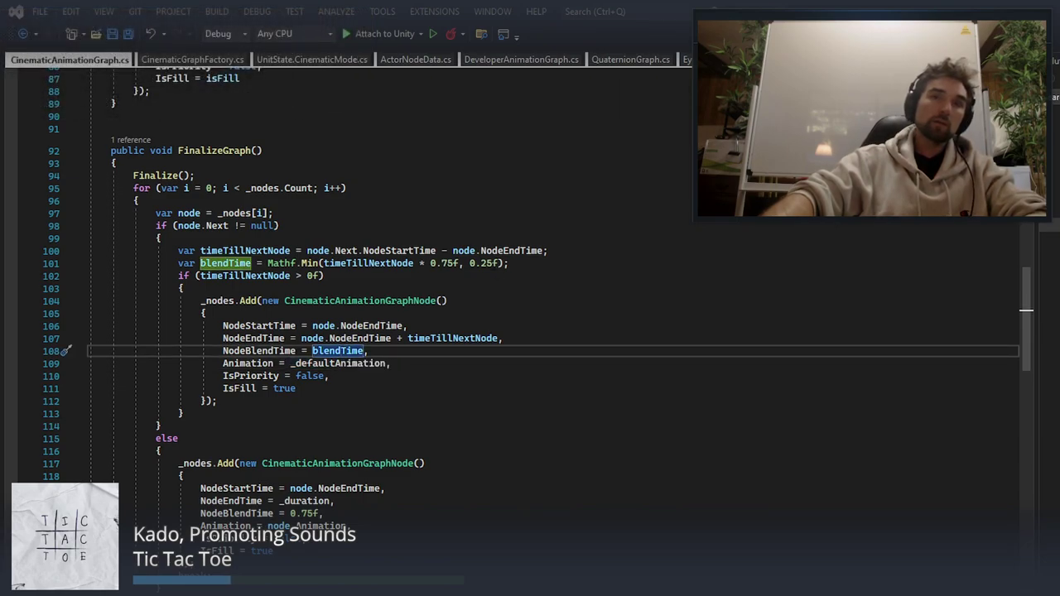
left_click_drag(481, 262, 492, 263)
type("75")
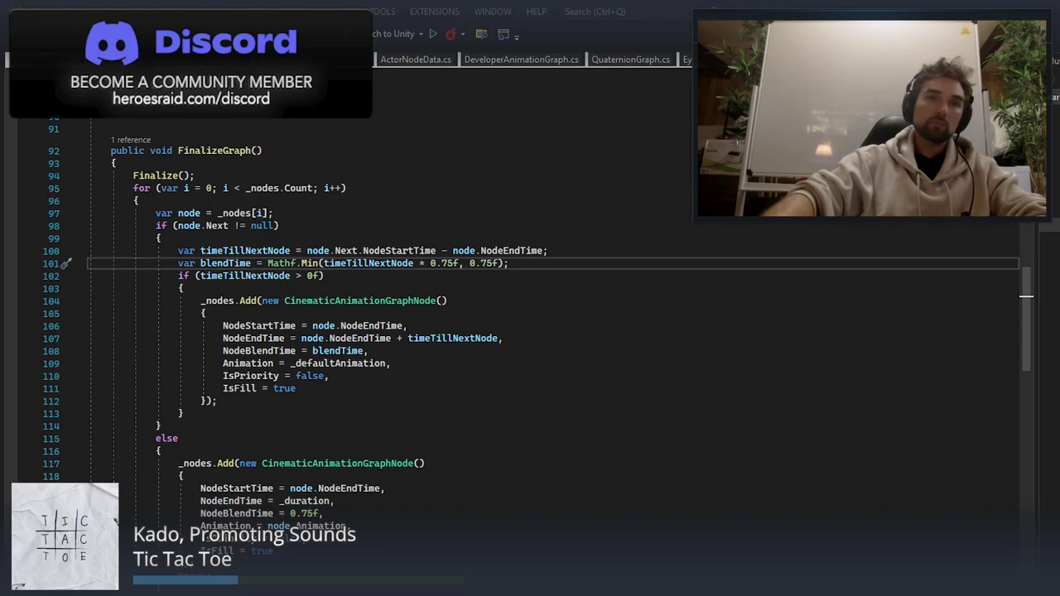
key("alt+Tab")
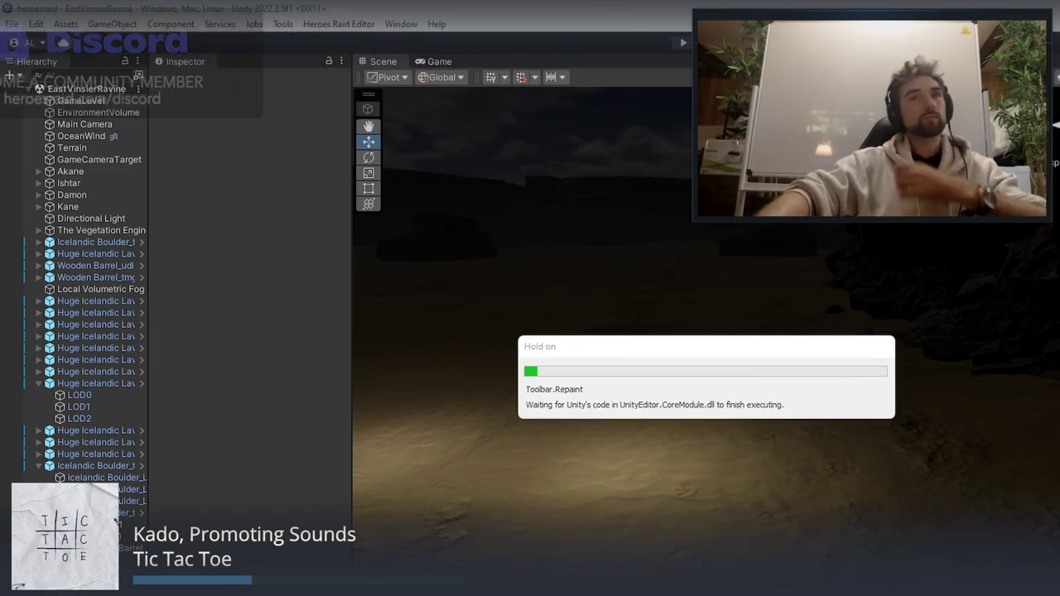
Enter Play mode and start Akane's AraAraTest cinematic with loop about 14.8, watching in Scene view.
left_click(683, 43)
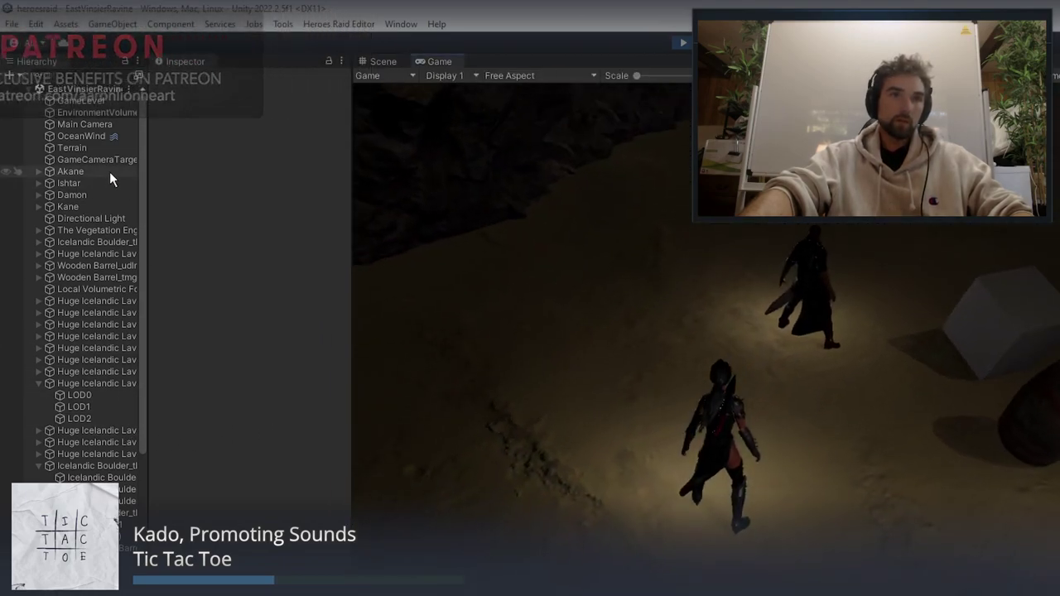
left_click(109, 171)
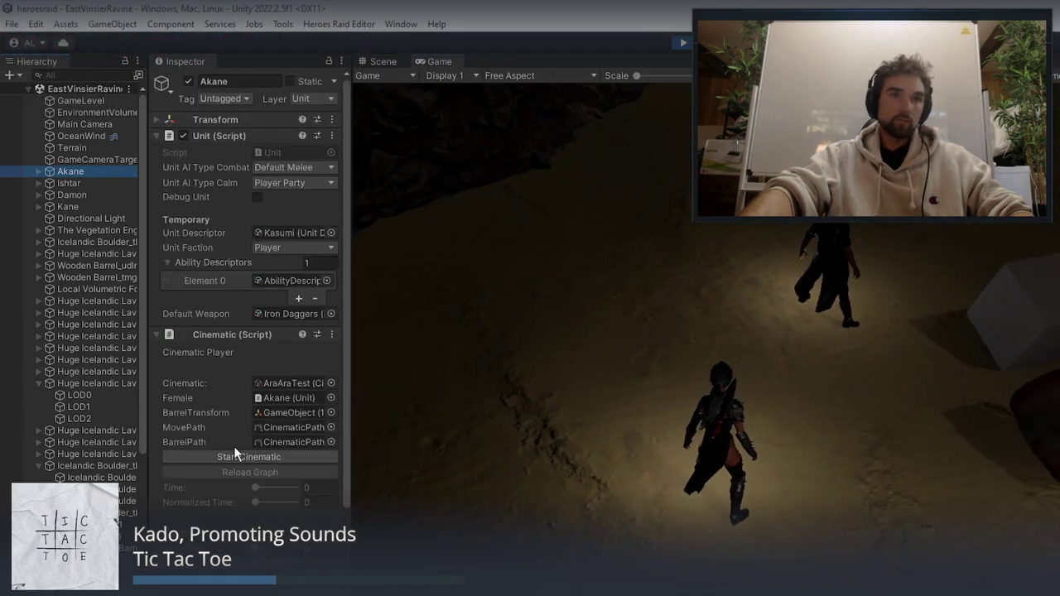
left_click(247, 456)
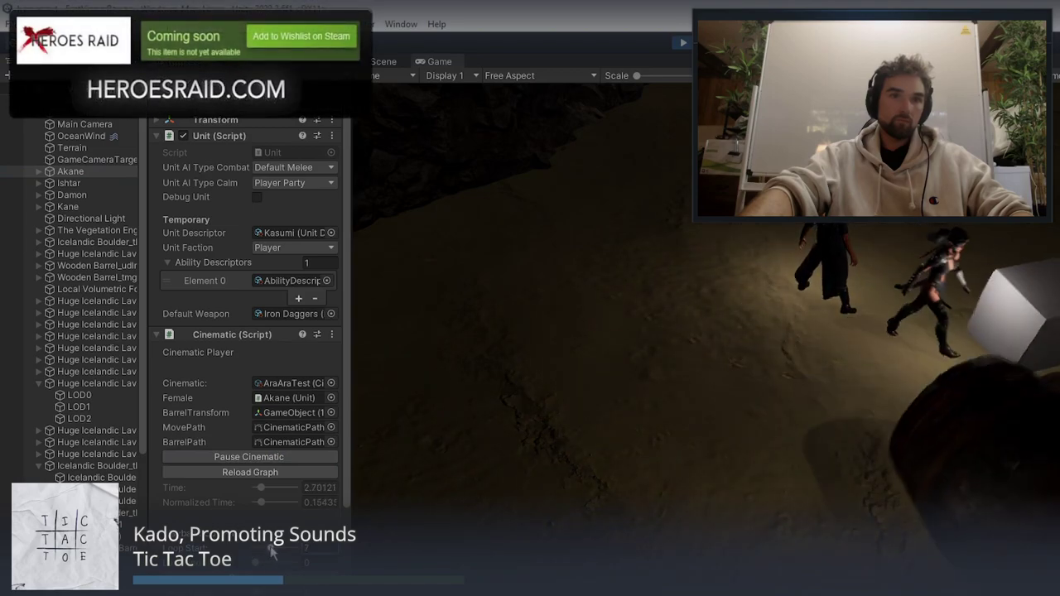
left_click_drag(278, 561, 290, 564)
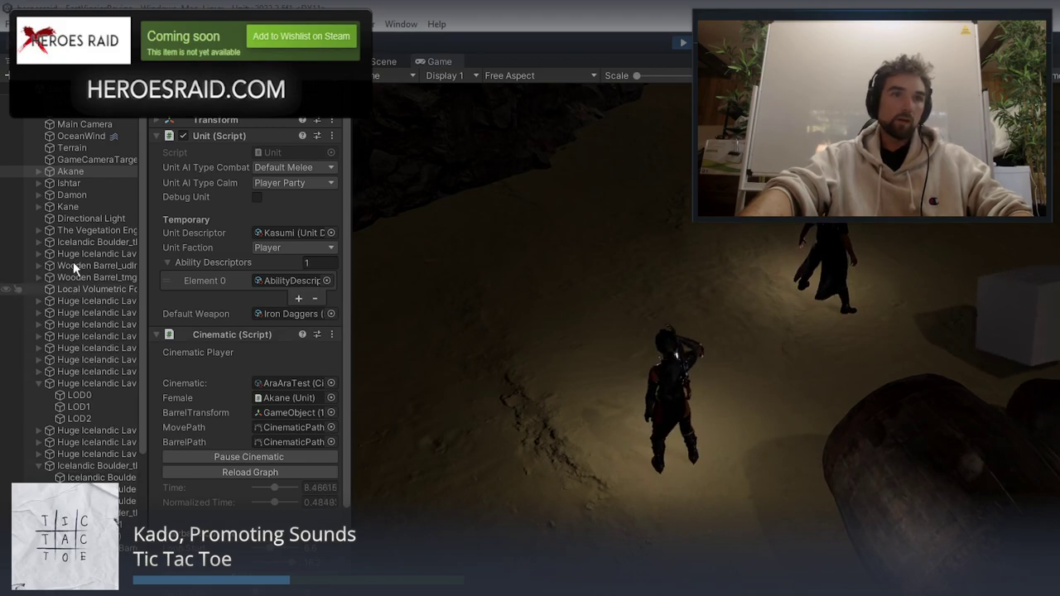
left_click(388, 62)
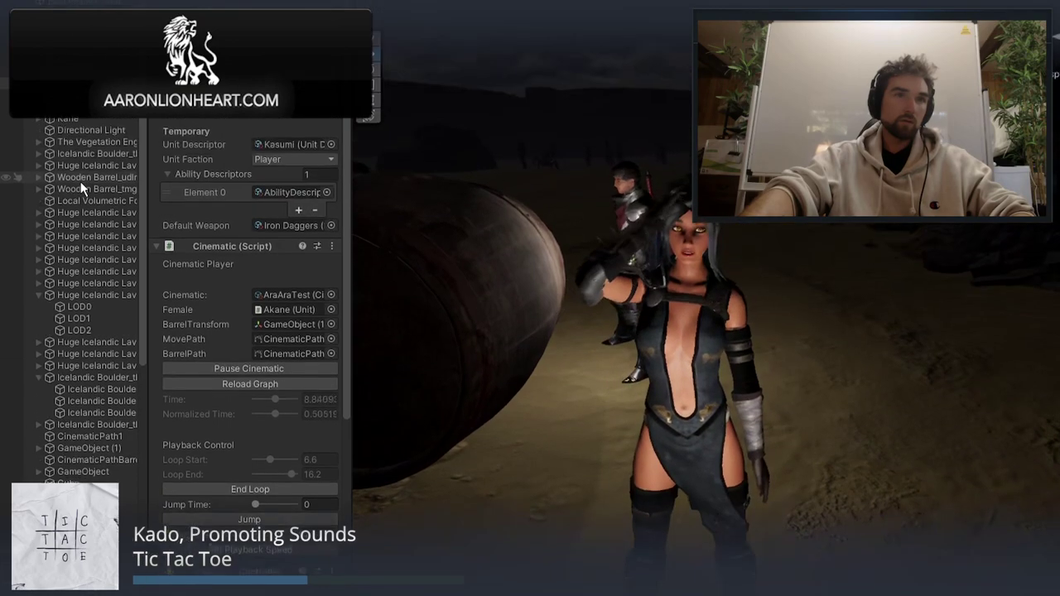
Select Kasumi.Model and scroll its Inspector down to the Spine, Eyes and Animator sections.
scroll(100, 245, "down", 10)
scroll(102, 276, "down", 2)
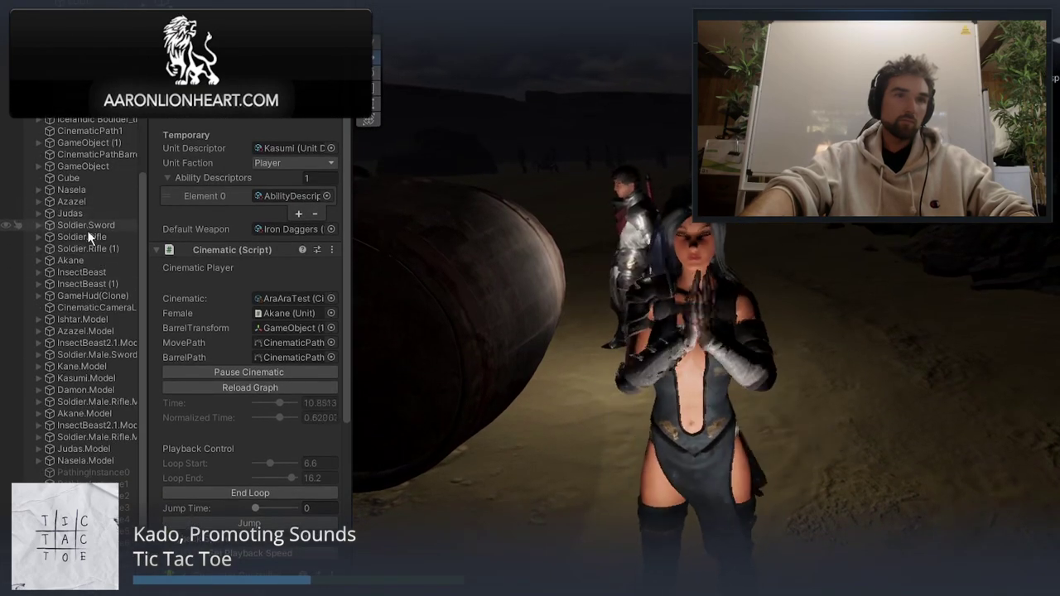
scroll(100, 360, "down", 1)
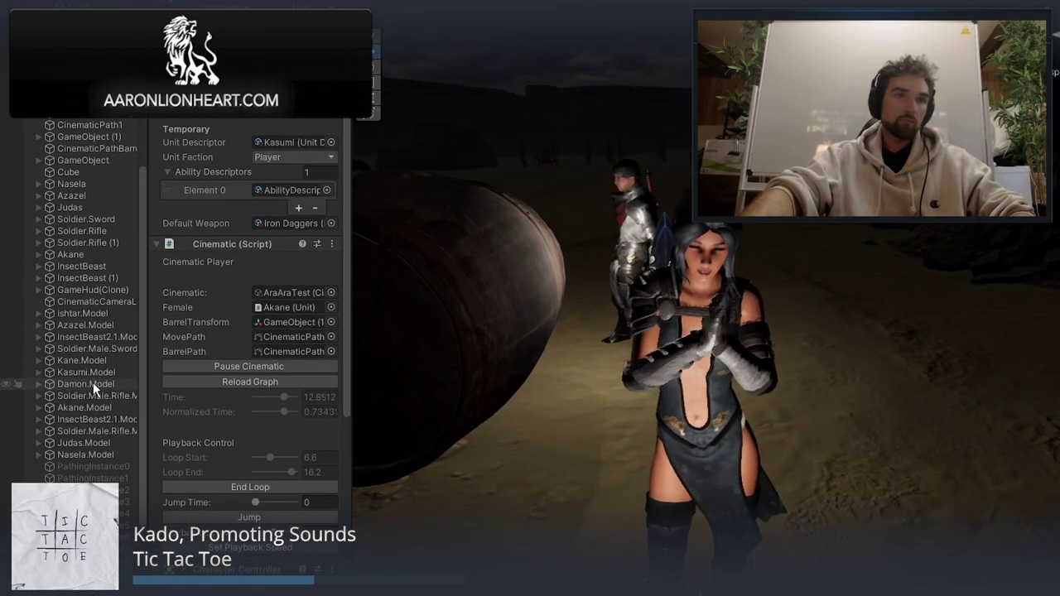
left_click(91, 375)
scroll(233, 232, "down", 4)
scroll(232, 237, "down", 4)
scroll(232, 237, "down", 4)
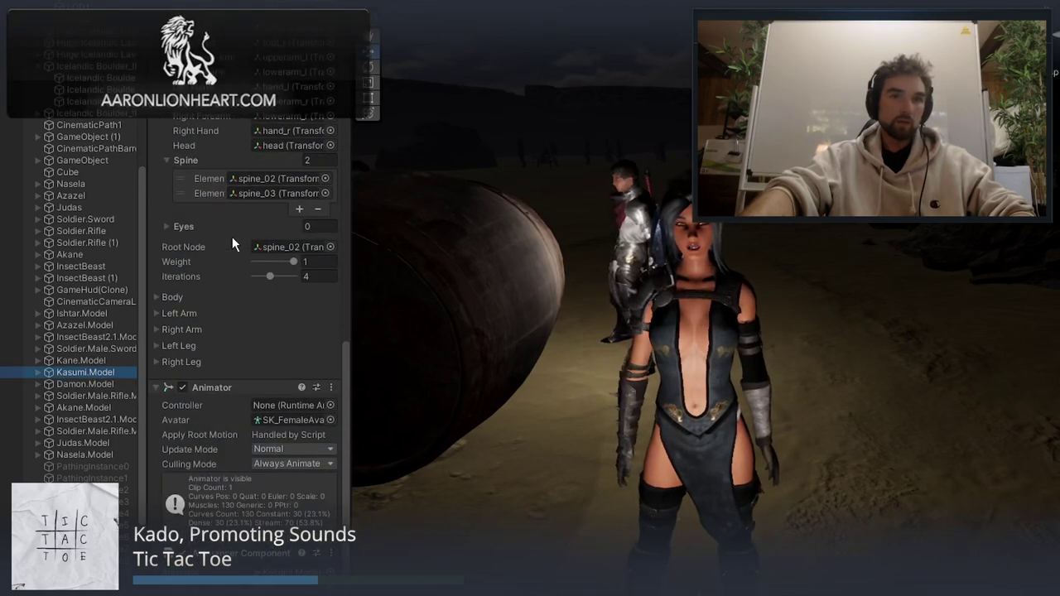
scroll(232, 237, "down", 1)
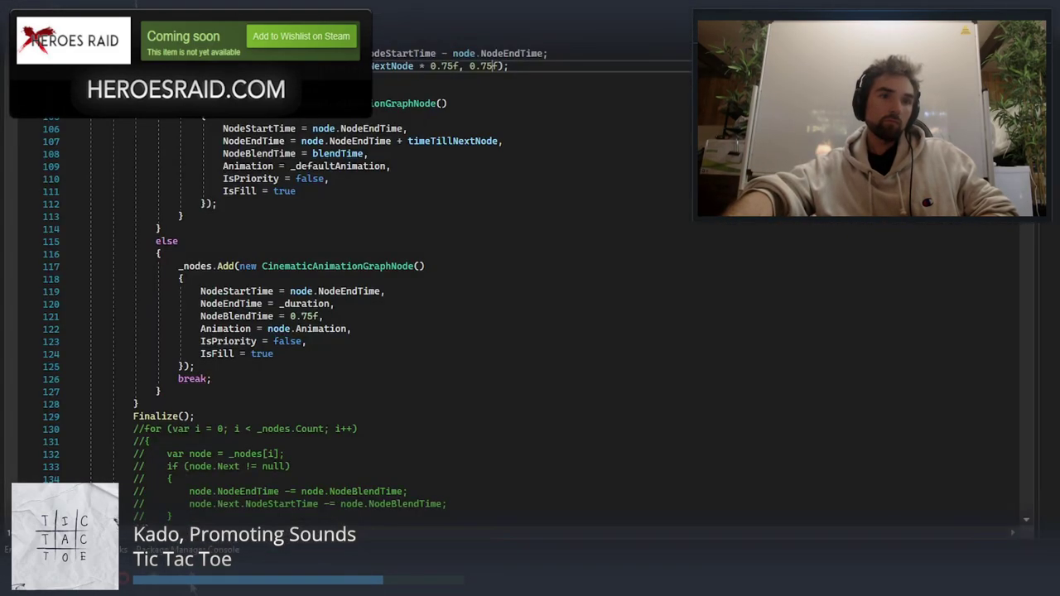
Scroll up to FinalizeGraph and highlight the references to timeTillNextNode.
scroll(460, 199, "up", 3)
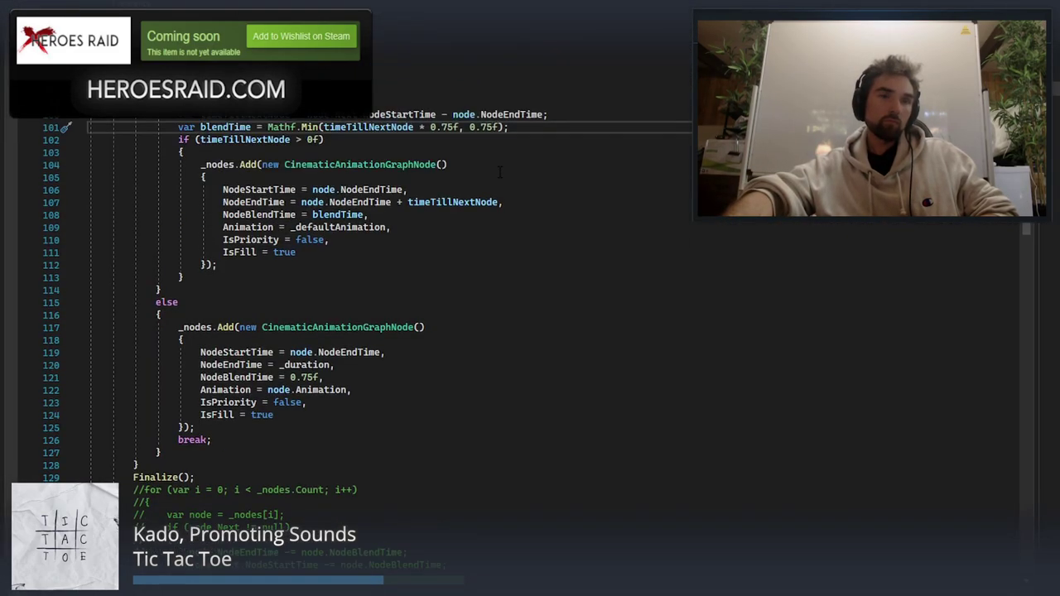
scroll(459, 198, "up", 1)
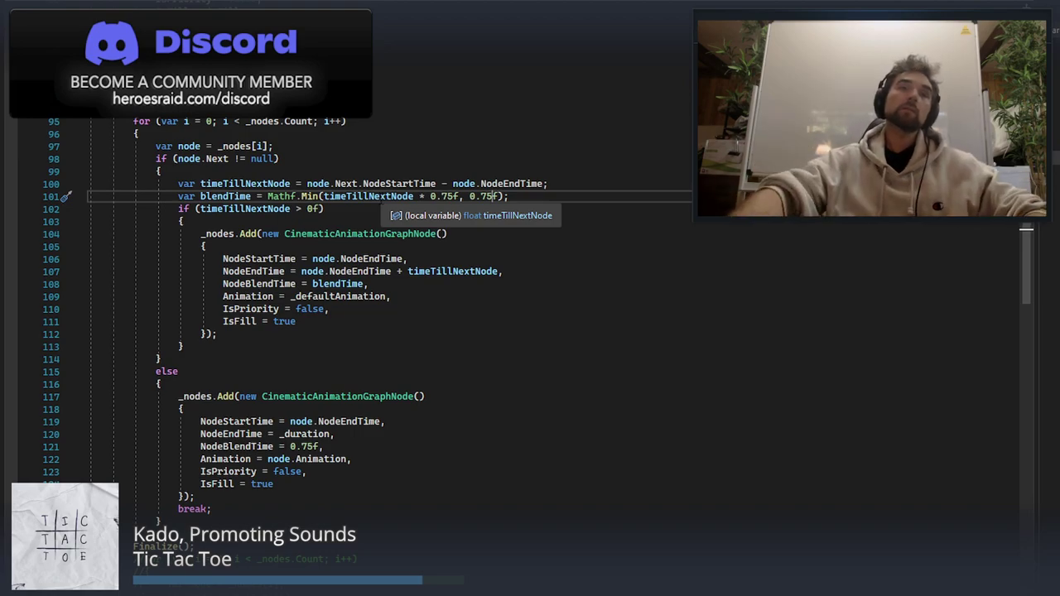
left_click(245, 219)
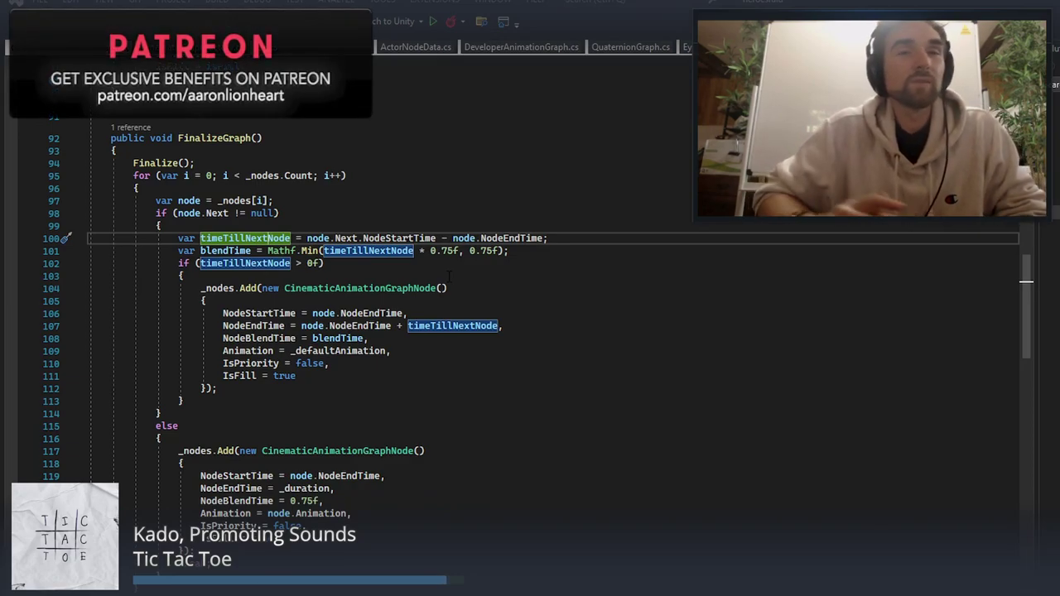
Change the line 100 gap subtraction from node.NodeEndTime to node.Next.NodeEndTime.
left_click_drag(358, 238, 308, 250)
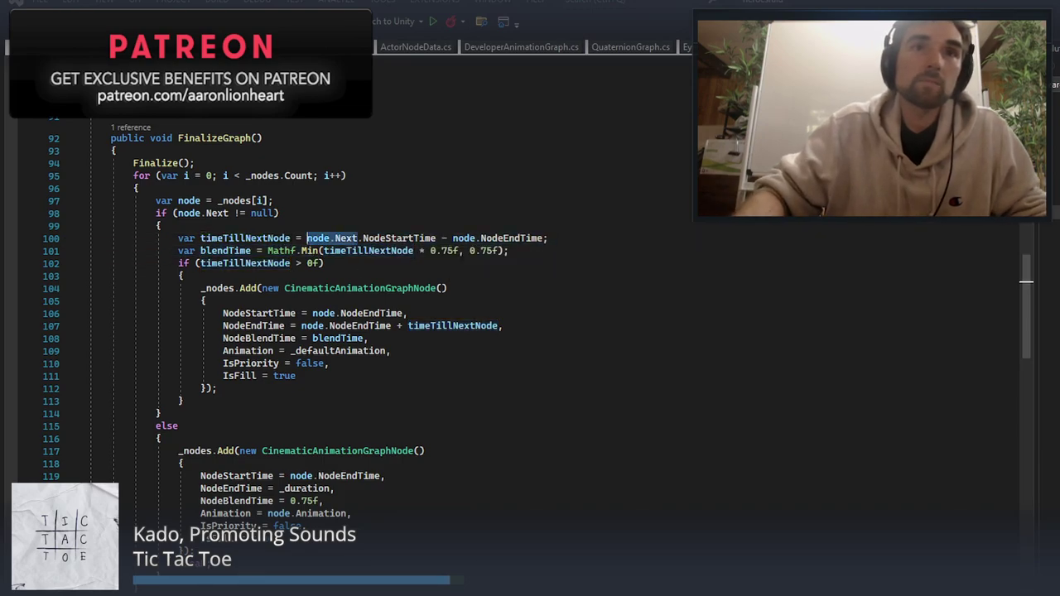
type("Next")
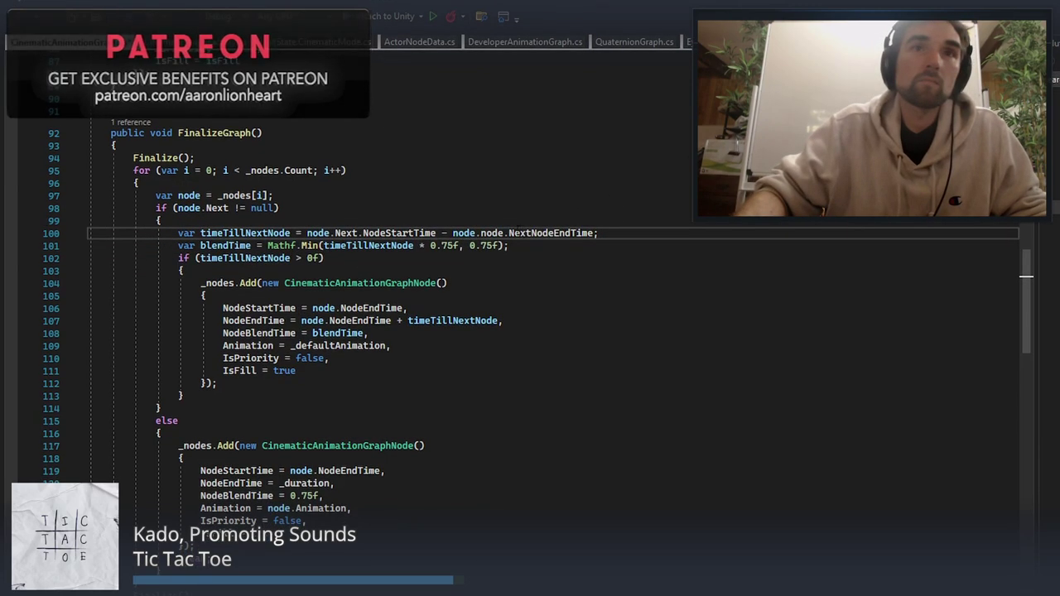
type(".")
key("BackSpace")
left_click(638, 202)
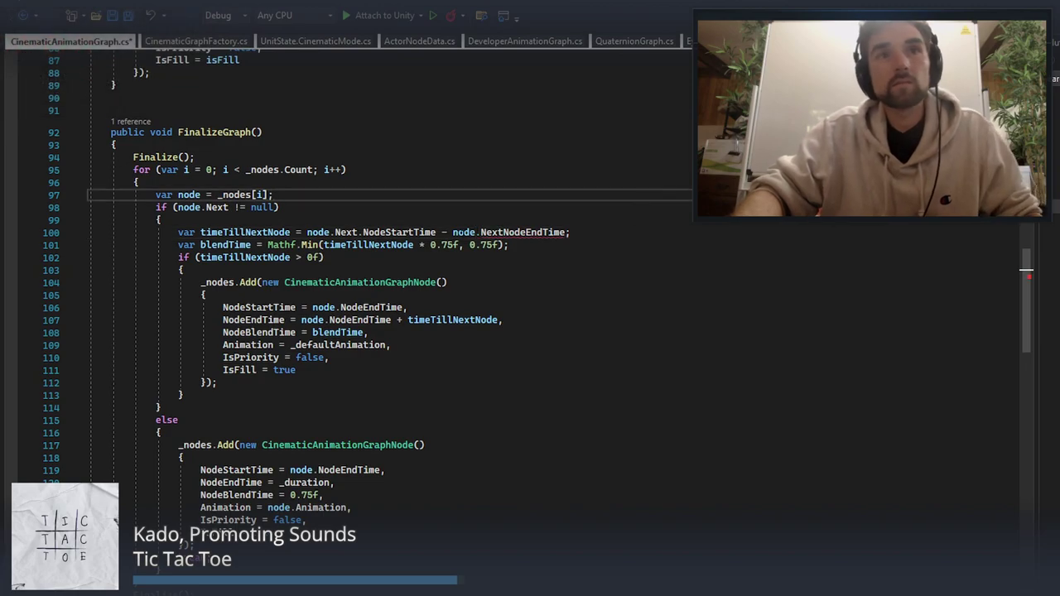
left_click(480, 232)
type("Next.")
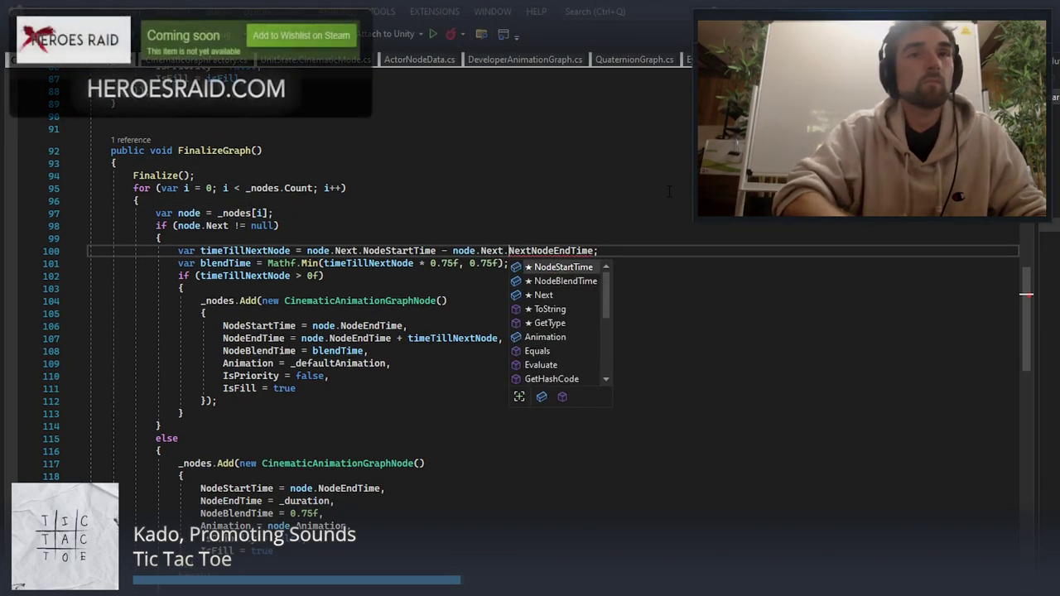
left_click(591, 275)
Correct the misspelled NextNodeEndTime identifier to NodeEndTime and switch back to Unity to recompile.
scroll(592, 197, "down", 2)
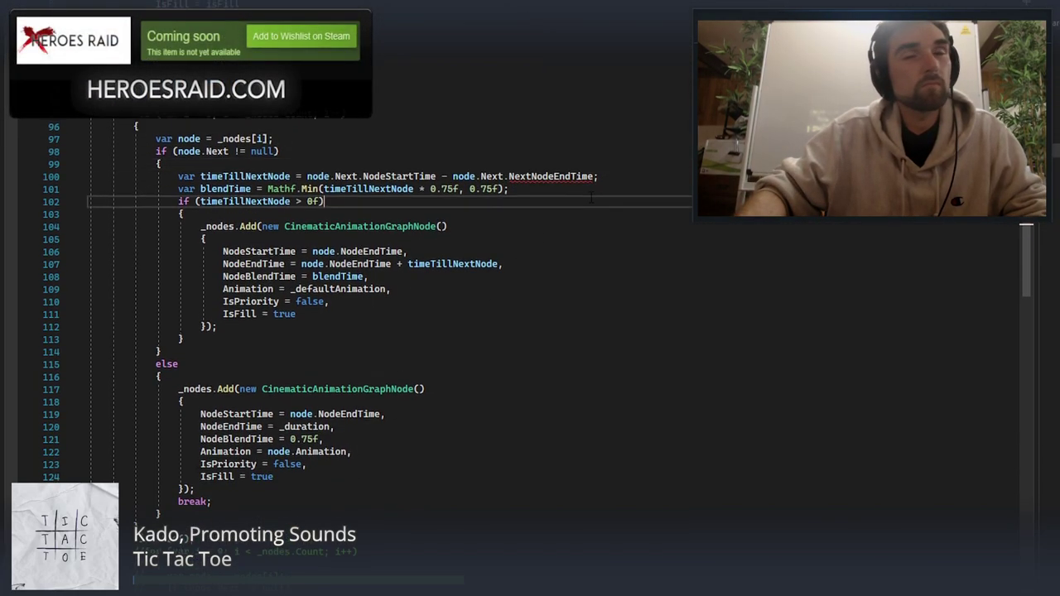
scroll(592, 198, "up", 2)
double_click(558, 201)
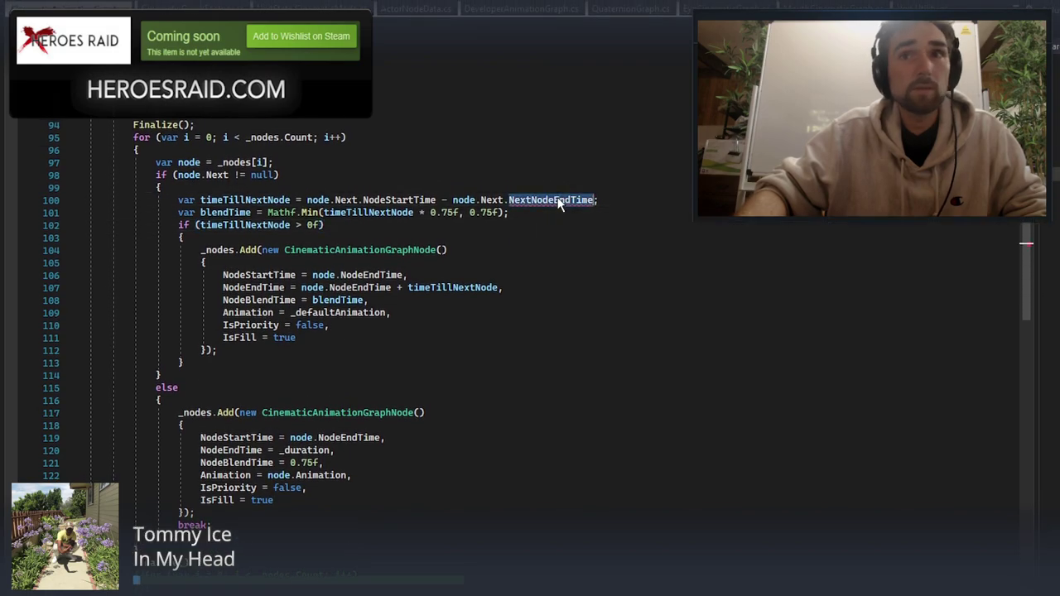
scroll(613, 200, "up", 1)
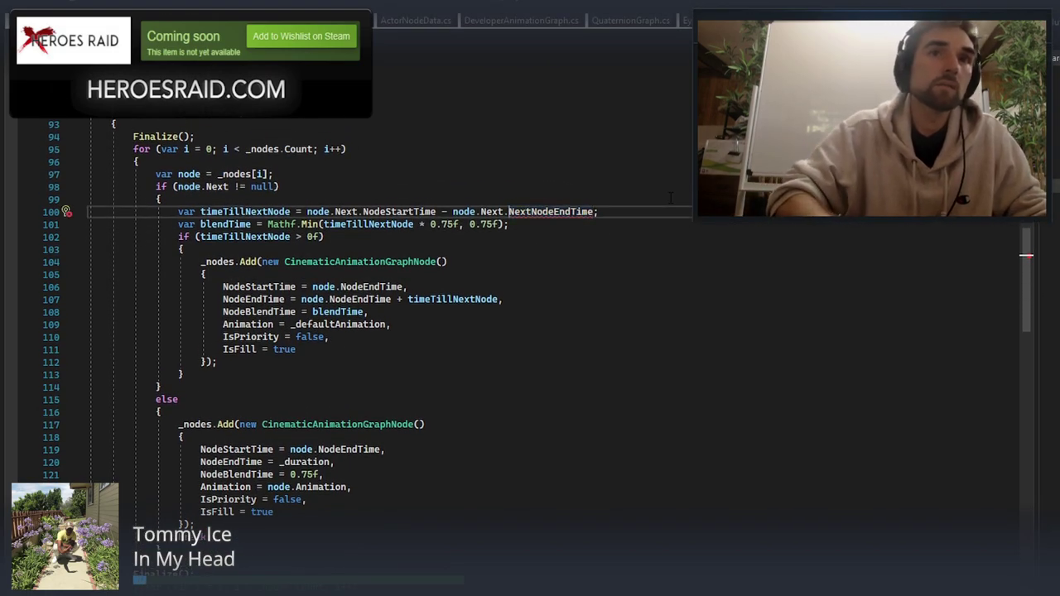
key("Delete")
key("Delete")
key("Delete")
scroll(671, 198, "down", 1)
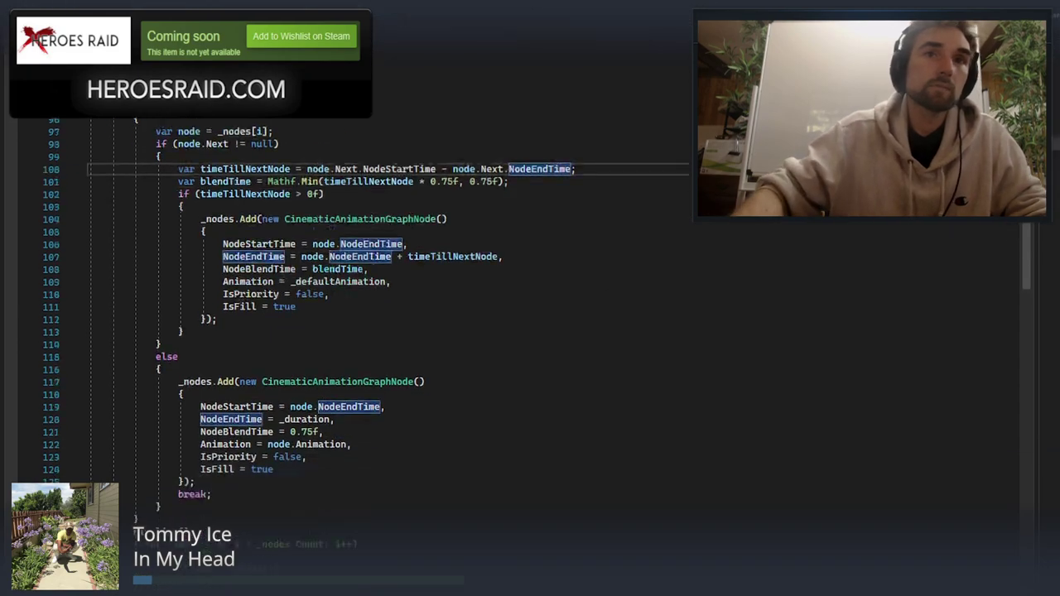
scroll(671, 198, "down", 3)
key("alt+Tab")
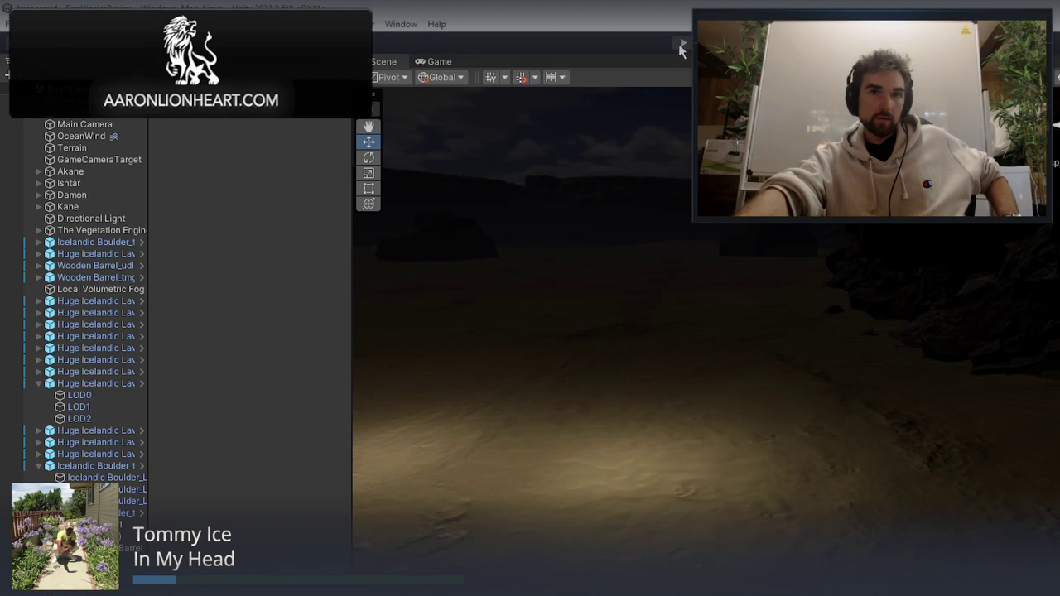
Enter Play mode, select Akane and start the cinematic.
left_click(679, 43)
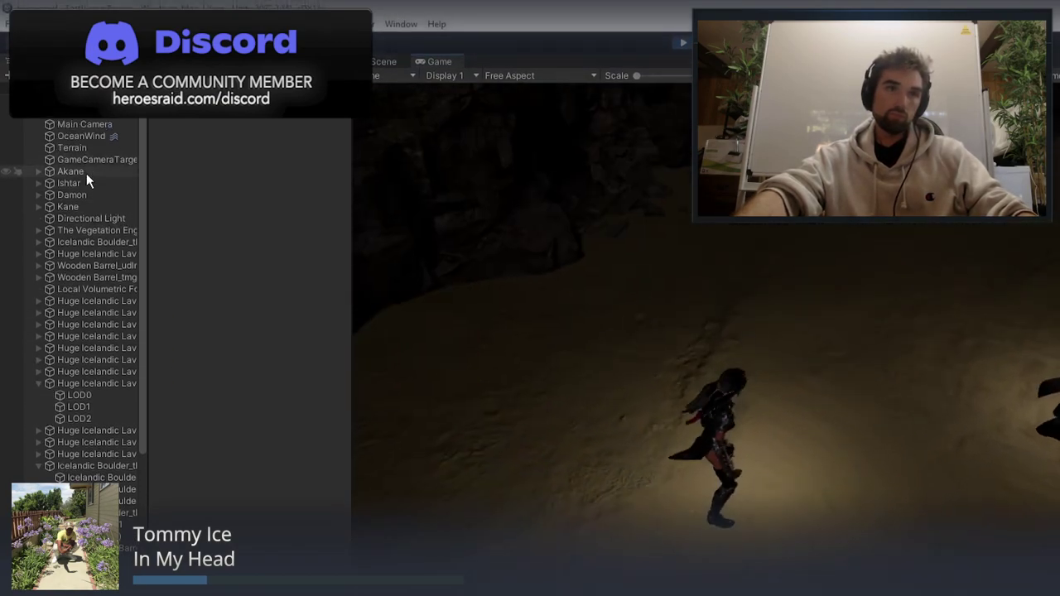
left_click(86, 173)
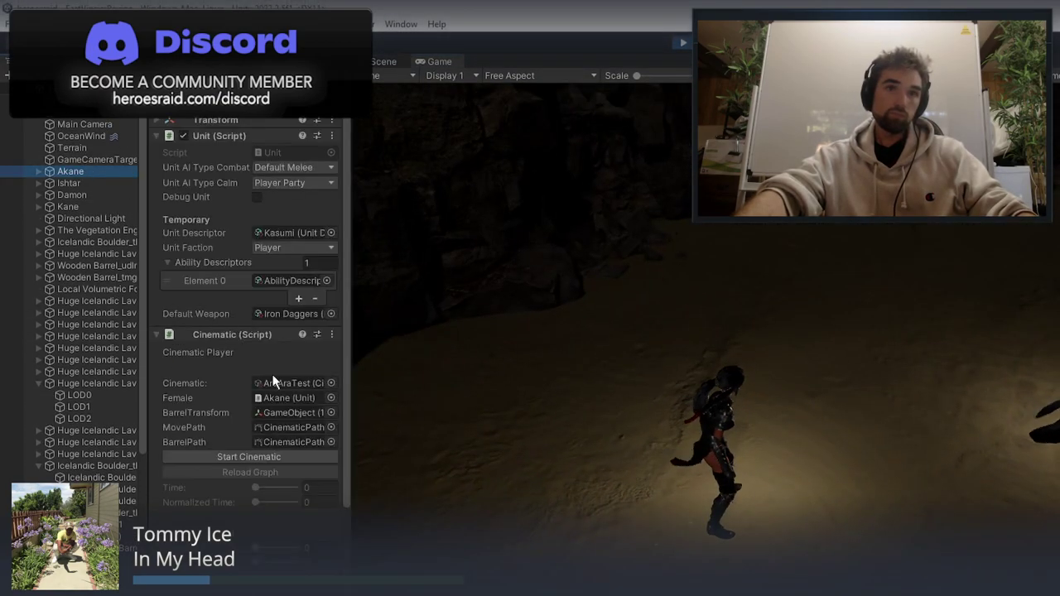
scroll(273, 381, "down", 3)
left_click(277, 377)
scroll(277, 377, "down", 3)
Loop the 6.3 to 16.2 section, watch it in the Scene view, then exit Play mode.
left_click(277, 386)
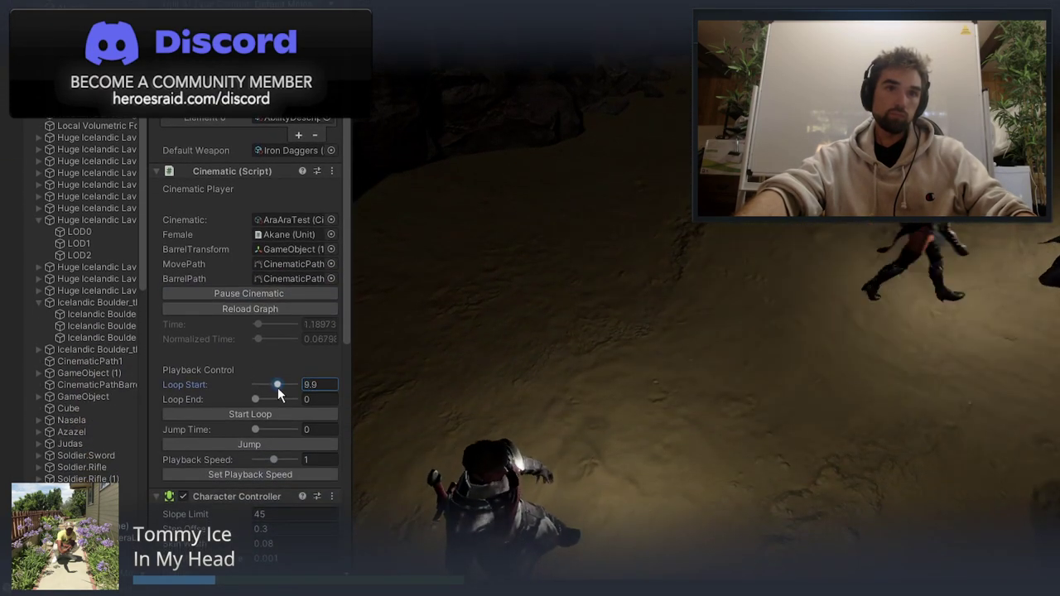
scroll(278, 388, "down", 1)
mouse_move(278, 387)
left_mouse_down()
mouse_move(289, 388)
mouse_move(269, 350)
left_mouse_up()
scroll(273, 367, "down", 1)
left_click(276, 383)
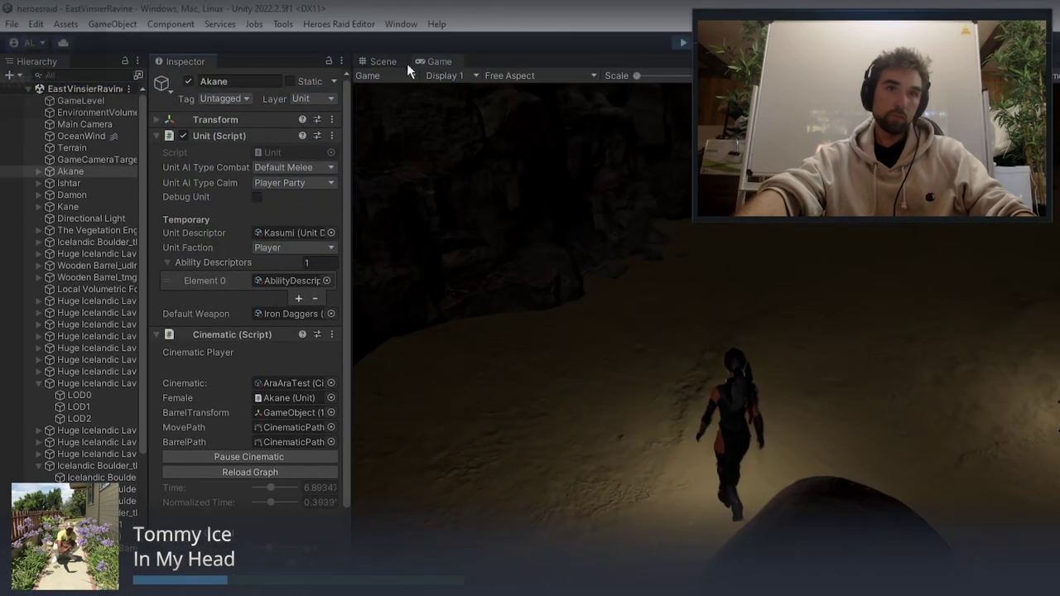
left_click(385, 61)
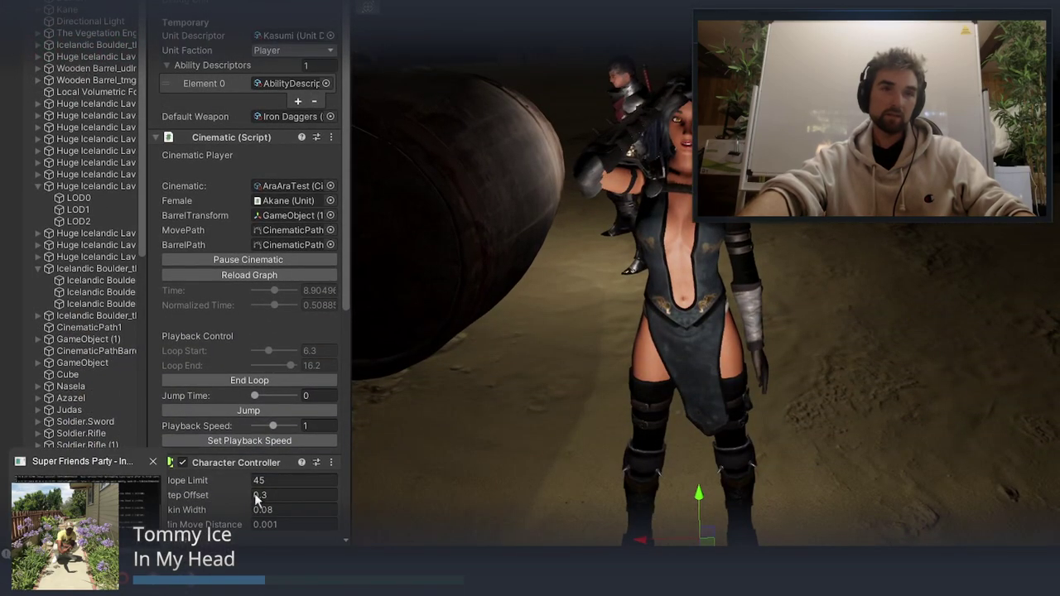
key("ctrl+p")
Open a NullReferenceException's source at line 196 of the cinematic-mode state script.
left_click(585, 268)
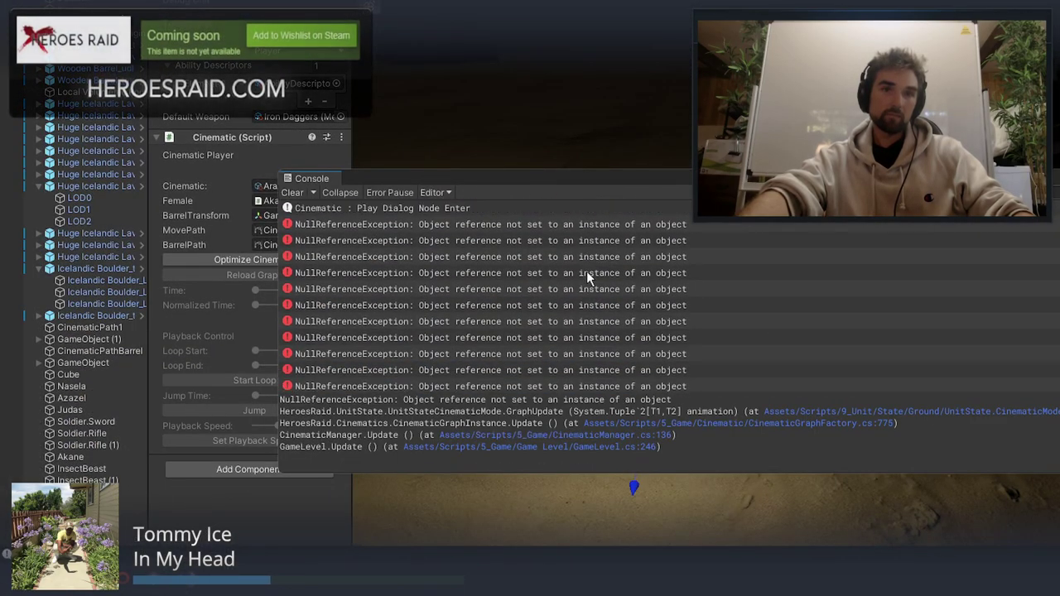
scroll(576, 273, "up", 10)
left_click(573, 312)
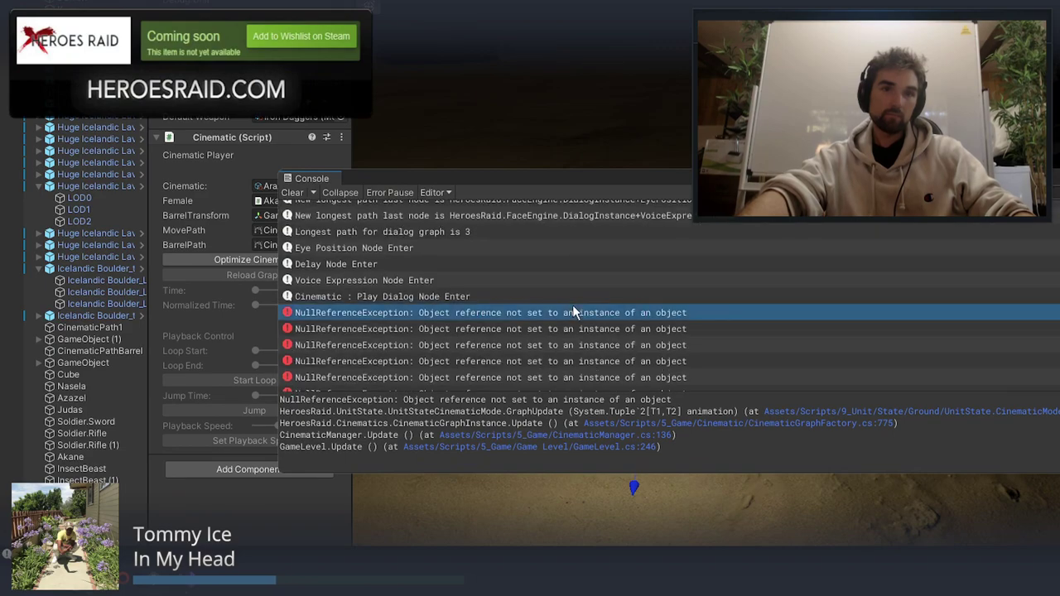
double_click(587, 315)
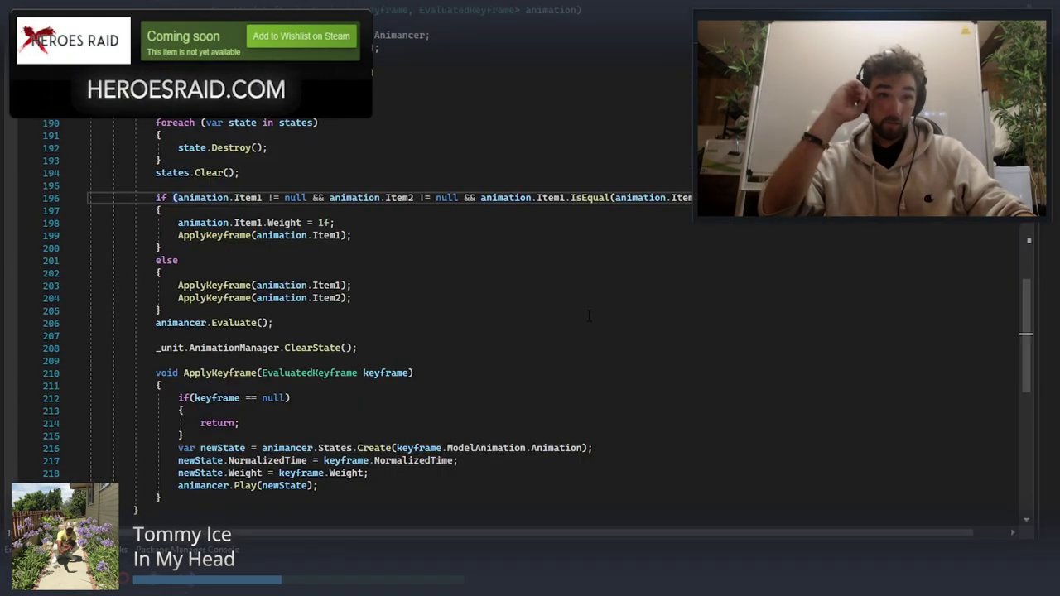
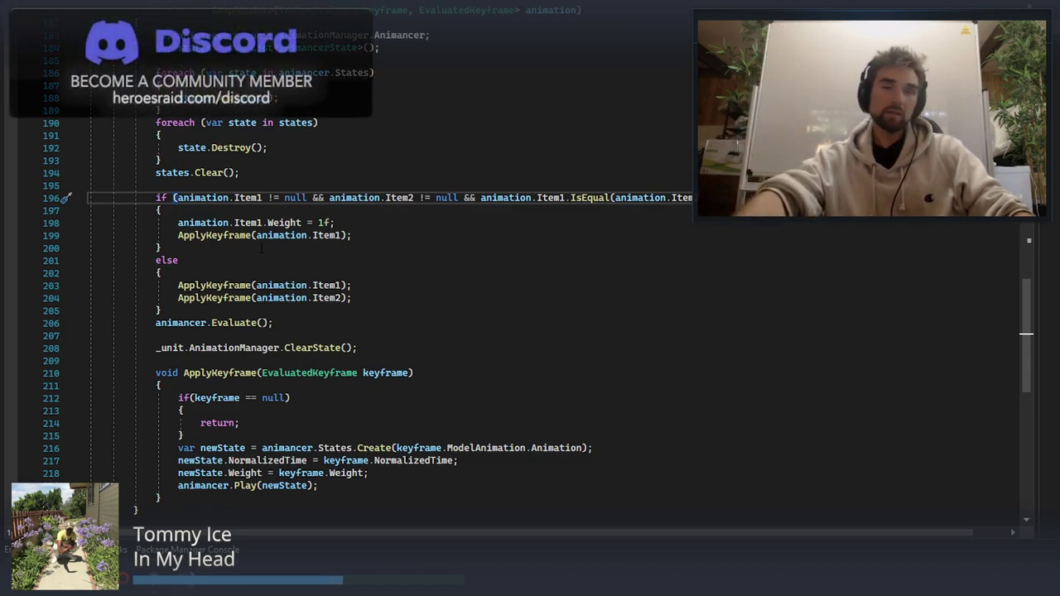
Add a conditional breakpoint on line 196 that breaks only when 'animation == null'.
scroll(284, 197, "up", 1)
left_click(285, 197)
scroll(284, 197, "up", 5)
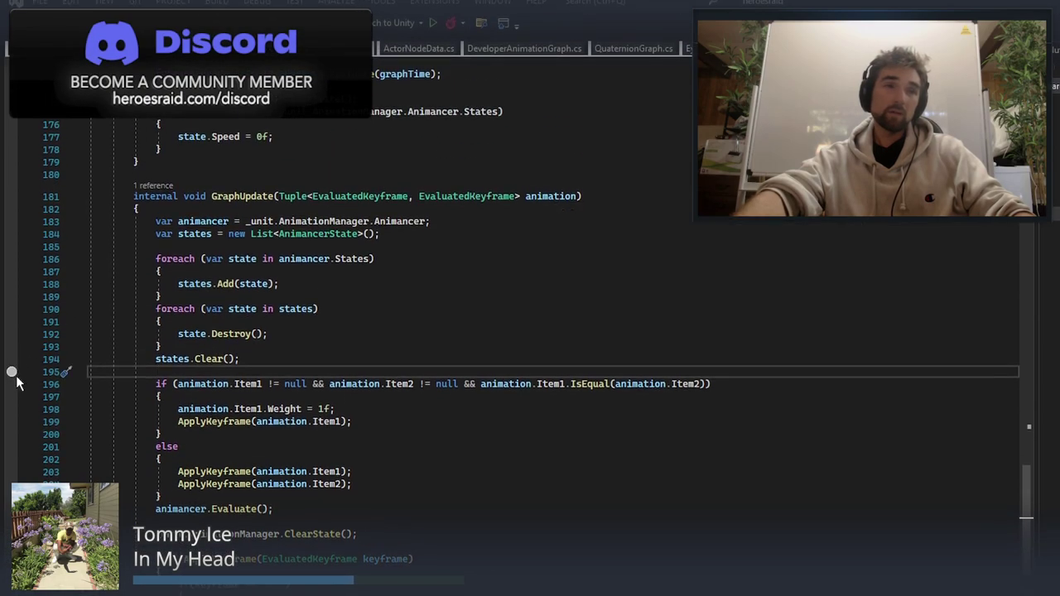
right_click(12, 386)
left_click(16, 390)
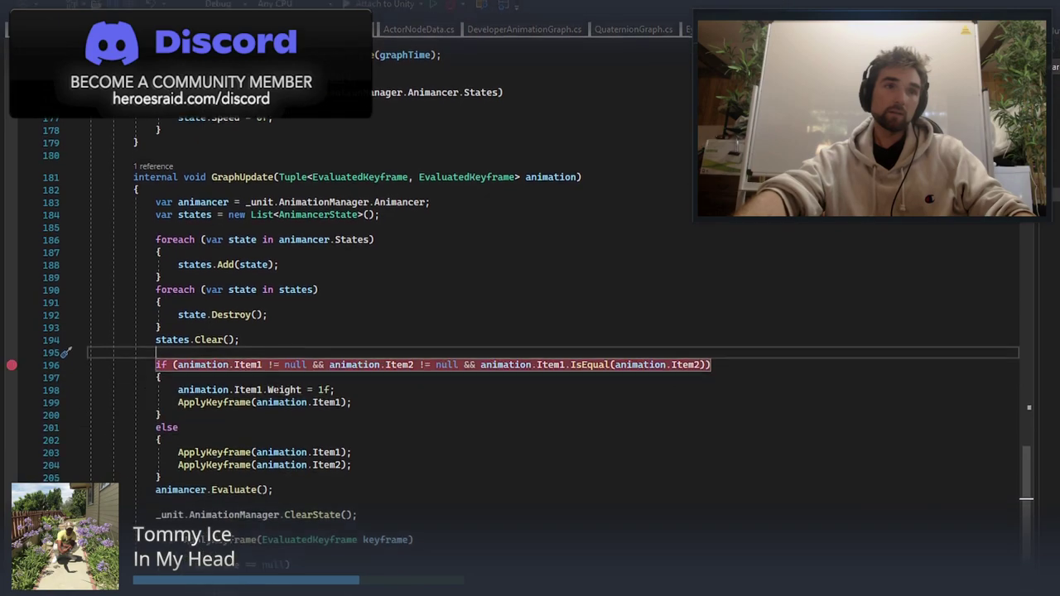
type("an")
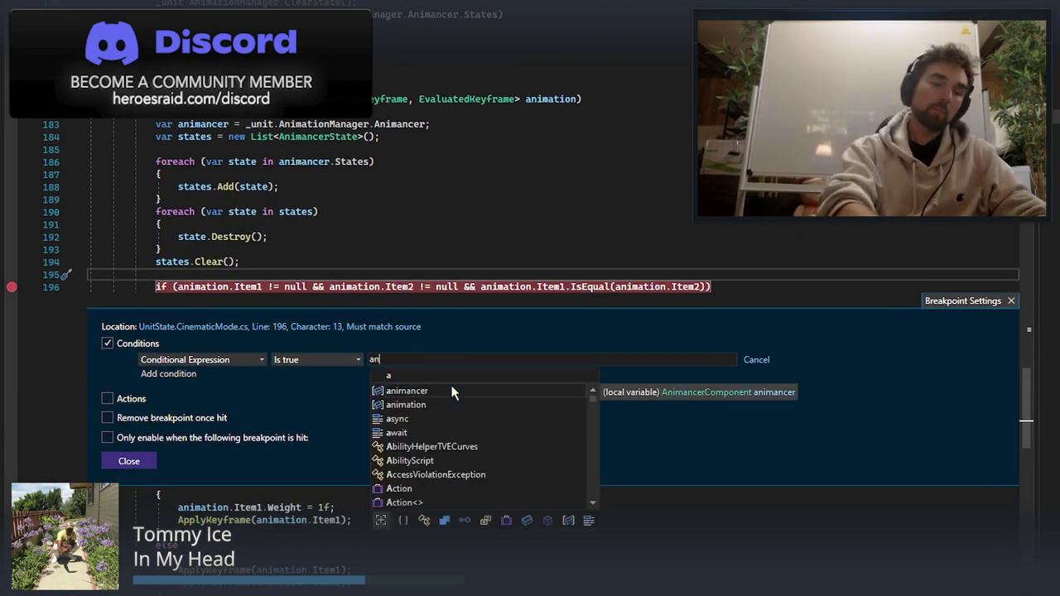
type("imation == null")
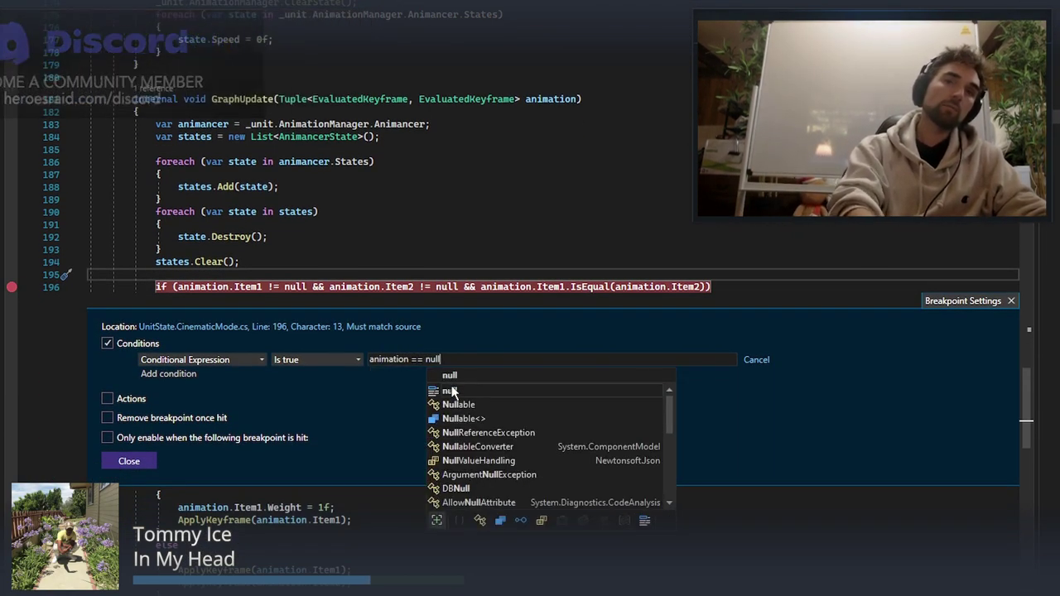
scroll(282, 401, "down", 2)
key("Return")
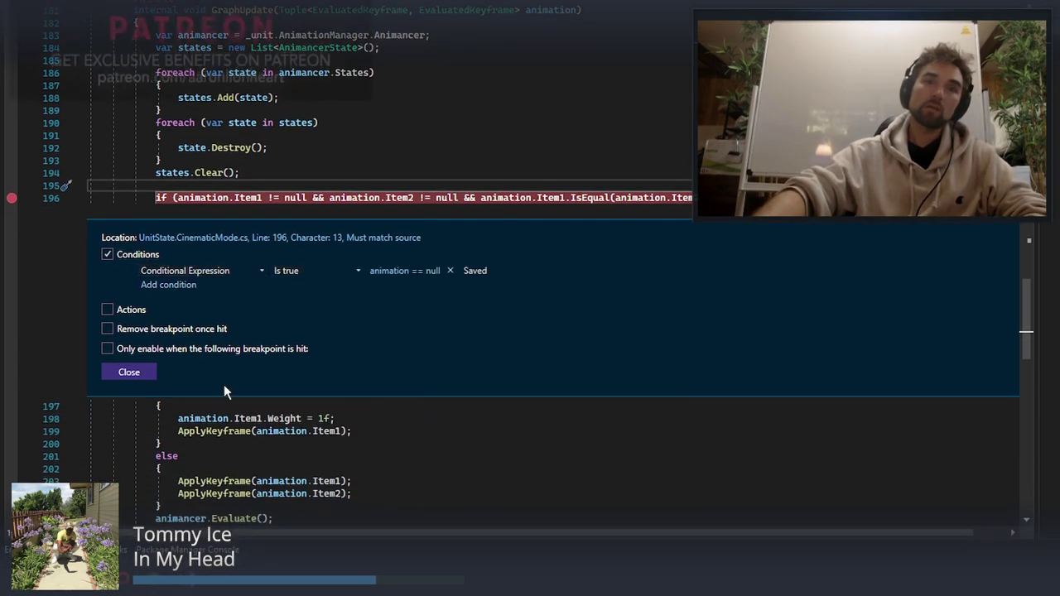
left_click(132, 372)
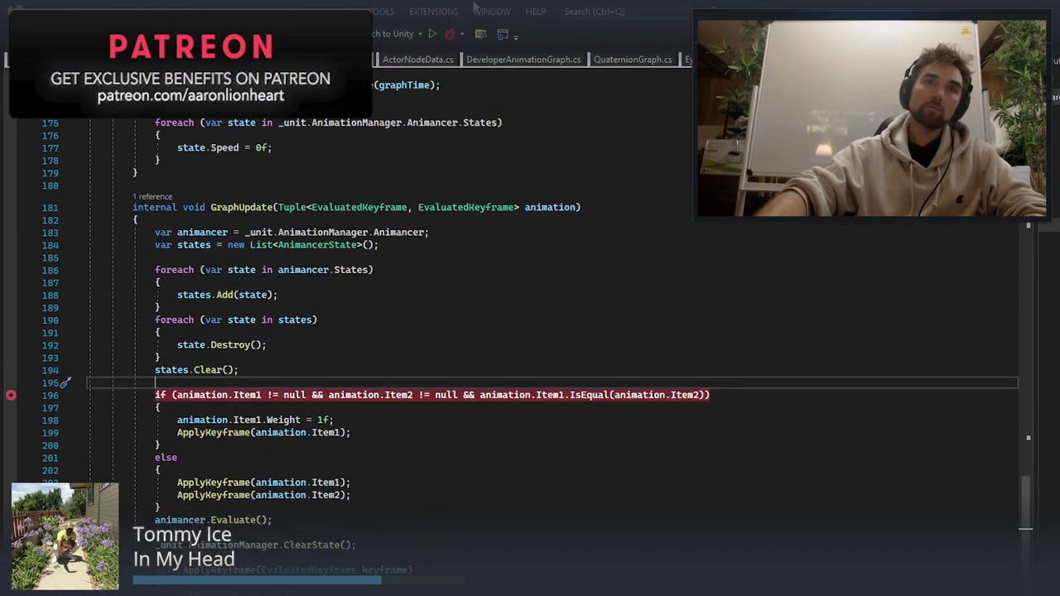
Attach the debugger to Unity and switch to the Unity editor.
left_click(406, 34)
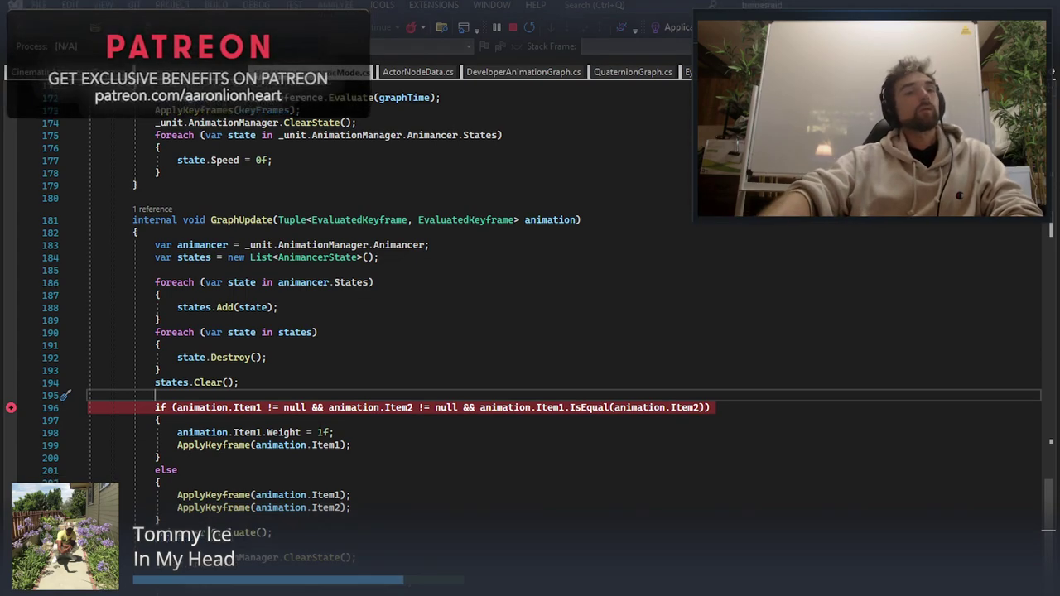
scroll(530, 331, "down", 5)
key("alt+Tab")
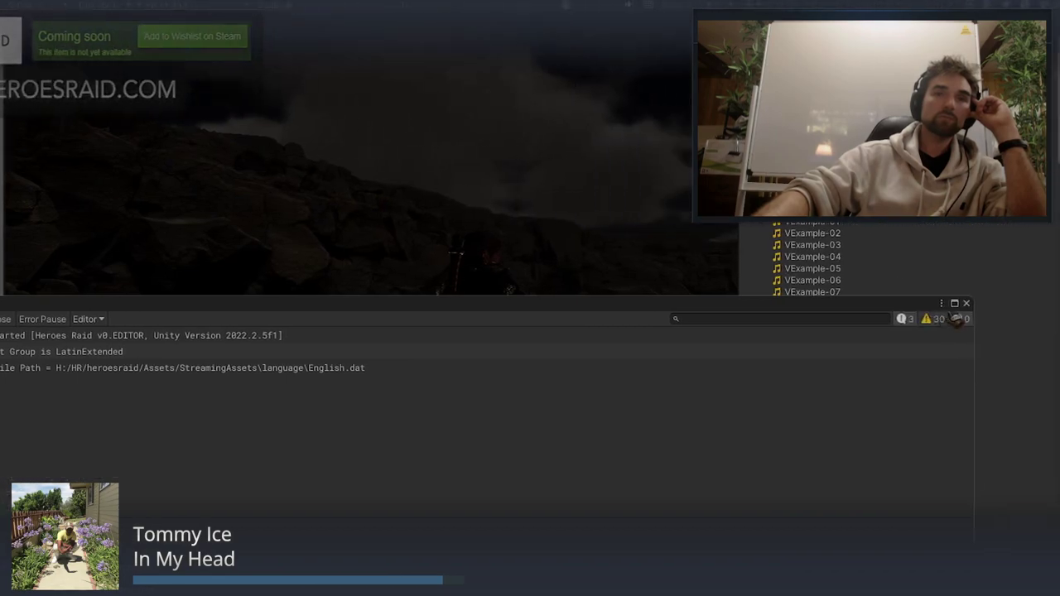
Close the Console, start the cinematic, and loop it from 5 to about 14.9 seconds.
left_click(964, 302)
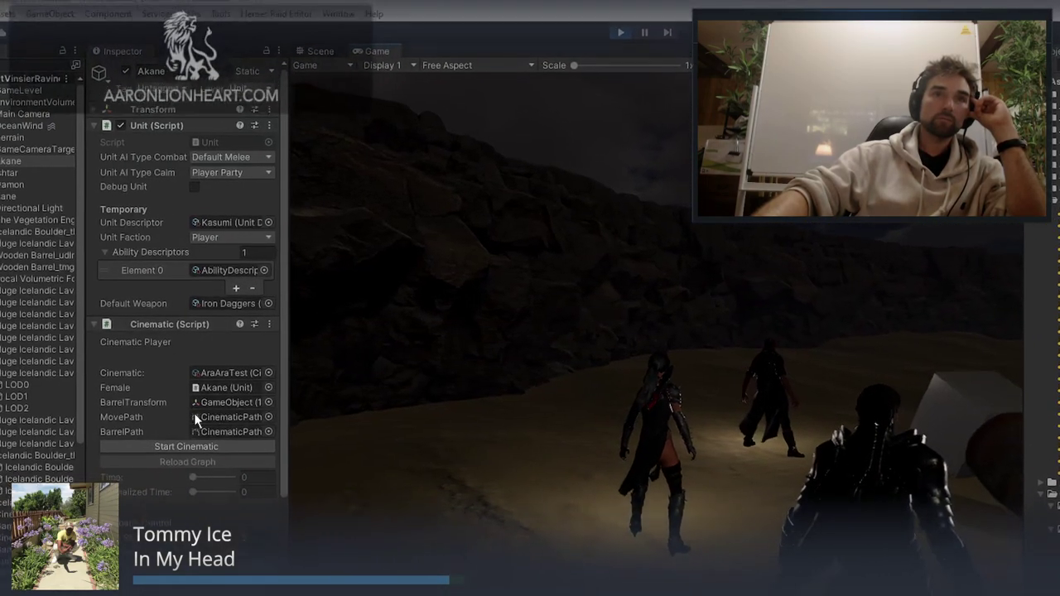
scroll(195, 406, "down", 3)
left_click(218, 330)
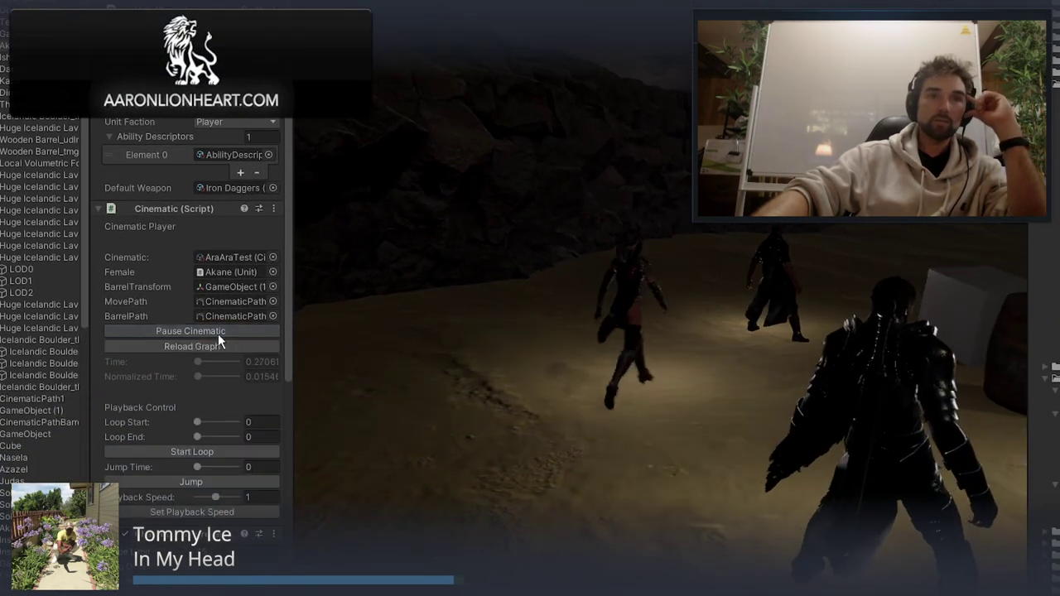
scroll(223, 356, "down", 1)
left_click(248, 389)
type("5")
scroll(225, 398, "down", 1)
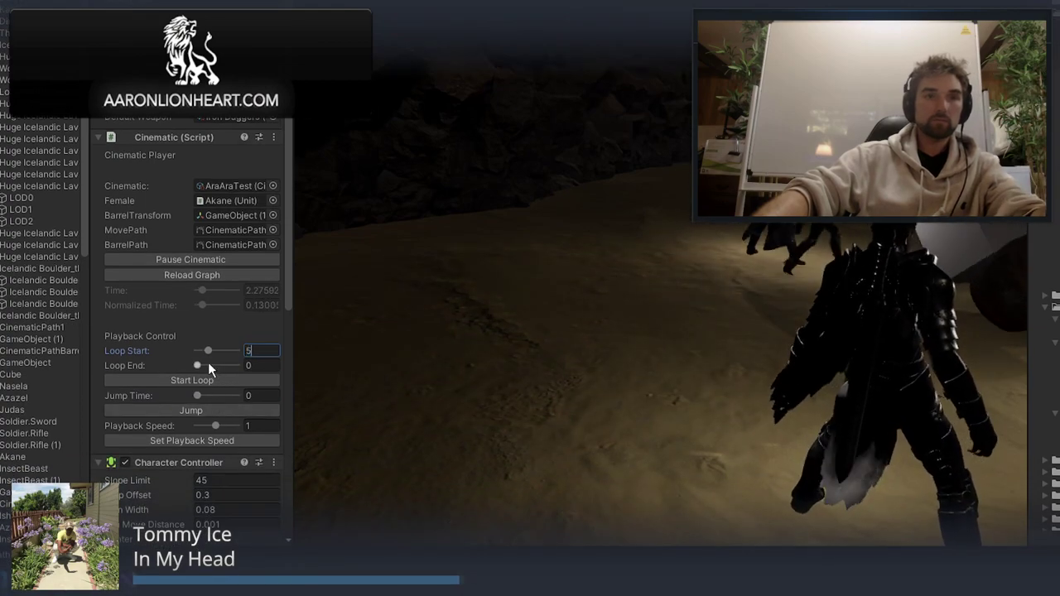
left_click_drag(208, 365, 231, 367)
left_click(230, 378)
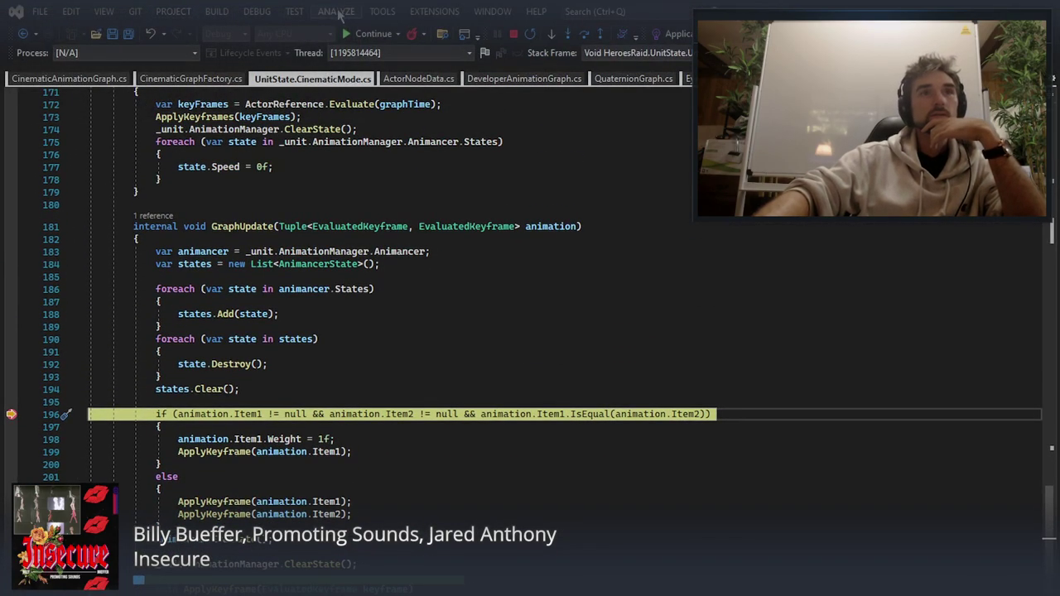
Open the Call Stack window and jump to the CinematicGraphFactory caller frame.
left_click(269, 14)
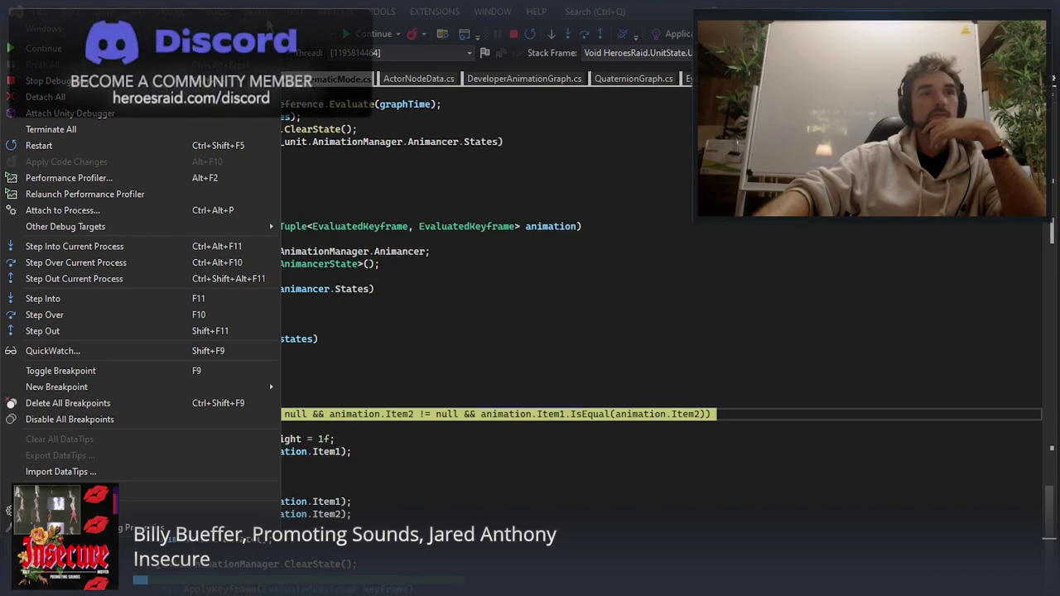
mouse_move(248, 29)
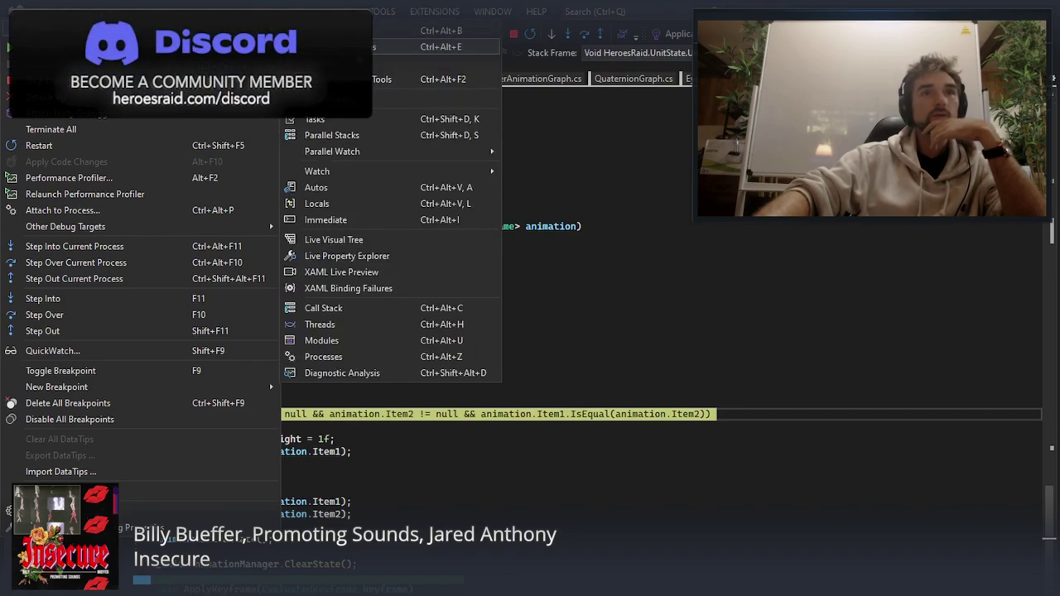
left_click(331, 308)
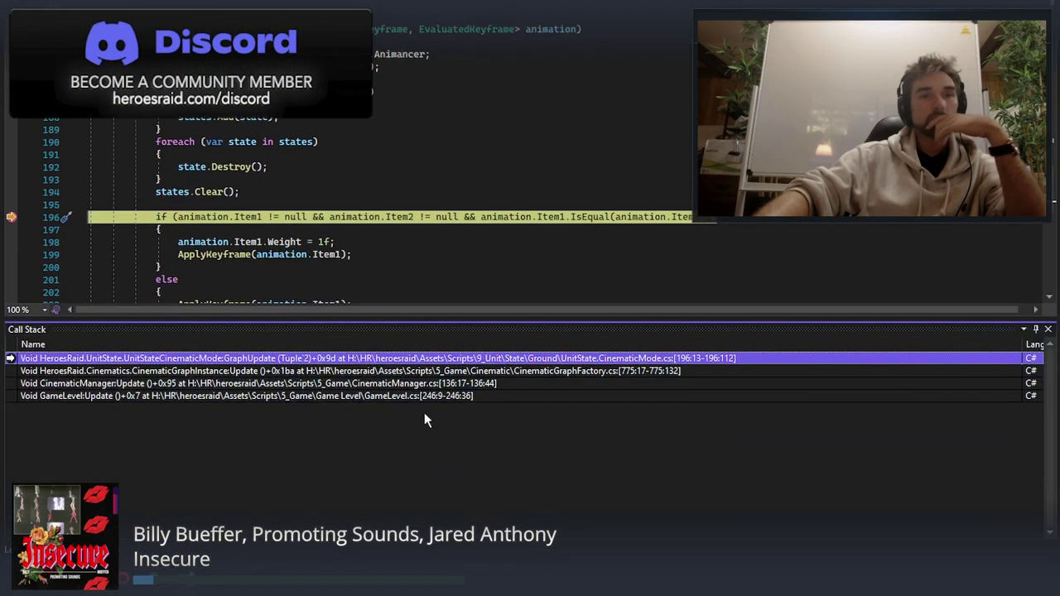
left_click(431, 373)
double_click(431, 372)
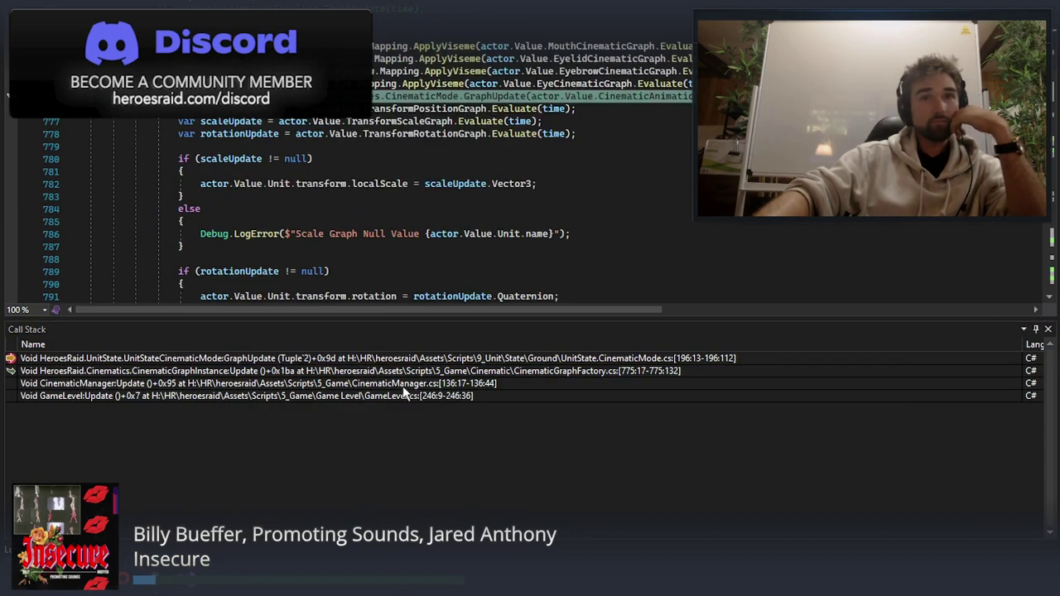
Inspect the CinematicManager.Update caller, return to the paused GraphUpdate line, and stop debugging.
double_click(371, 382)
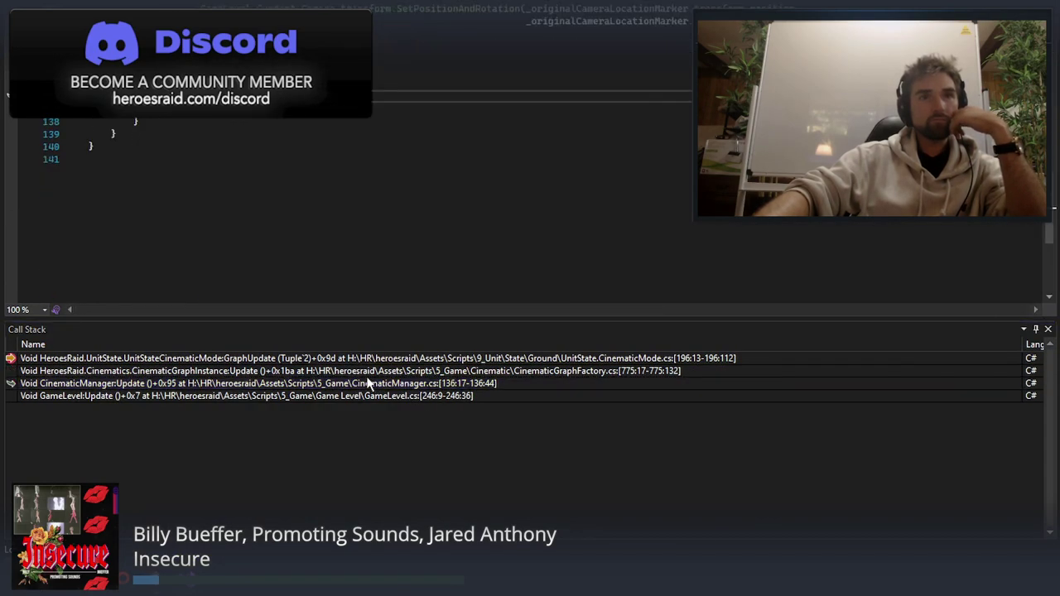
double_click(368, 373)
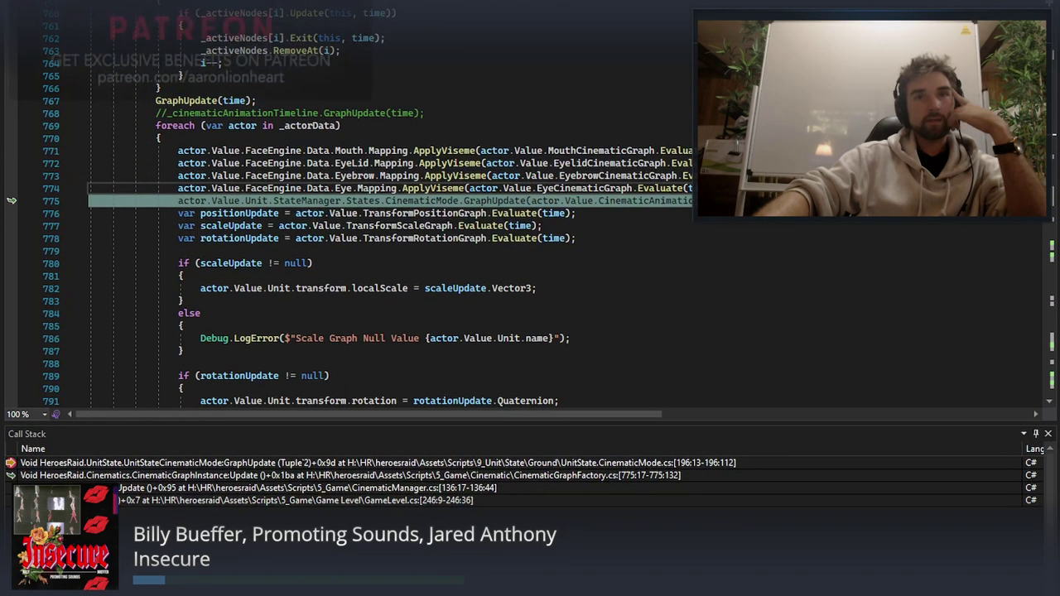
double_click(414, 555)
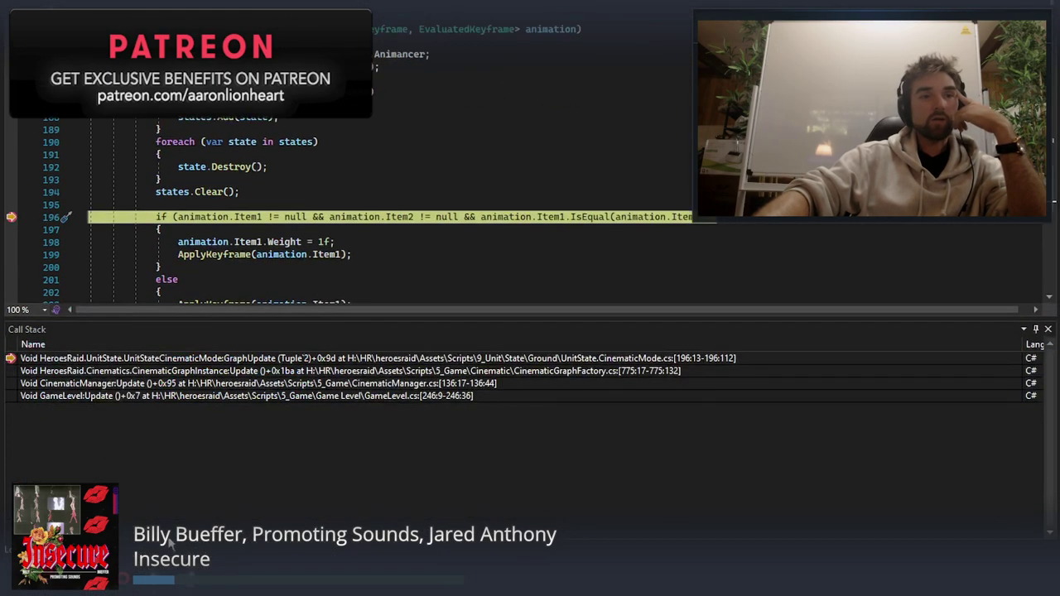
left_click(510, 34)
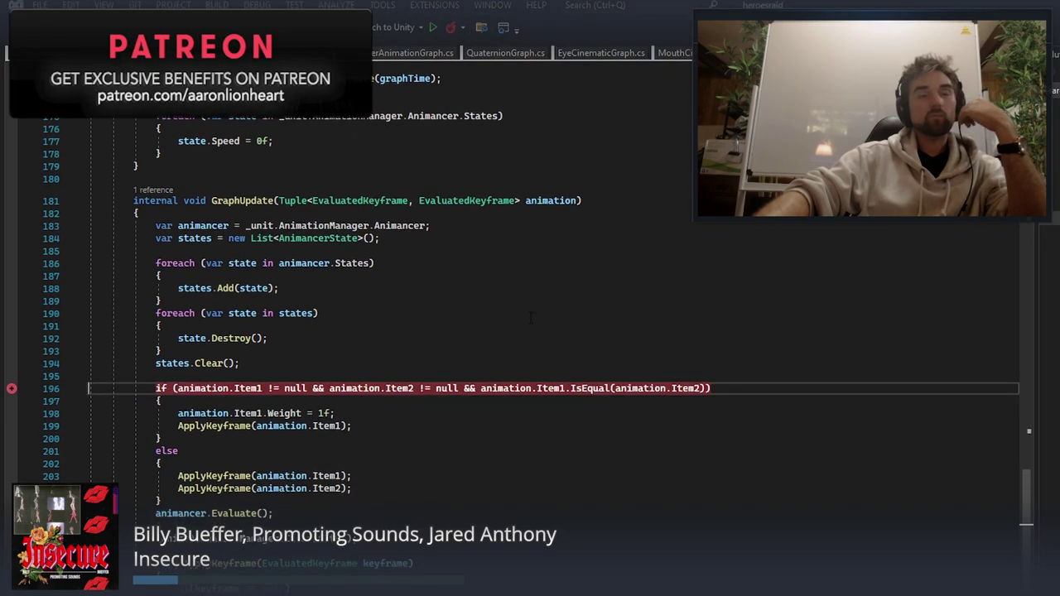
Switch to CinematicGraphFactory.cs and go to the definition of Evaluate.
left_click(268, 343)
key("ctrl+Tab")
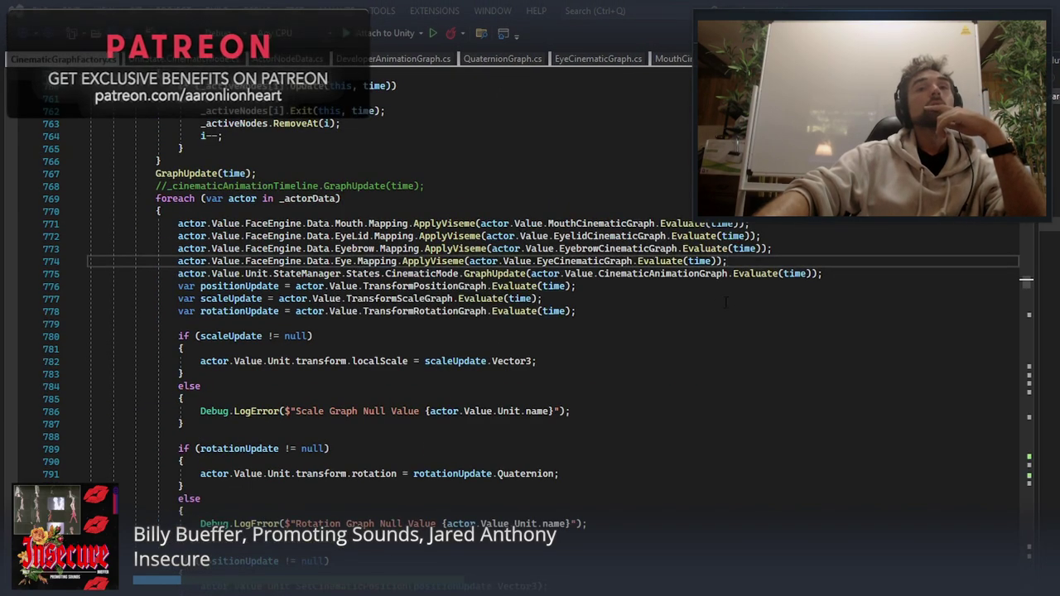
left_click(755, 274, "ctrl")
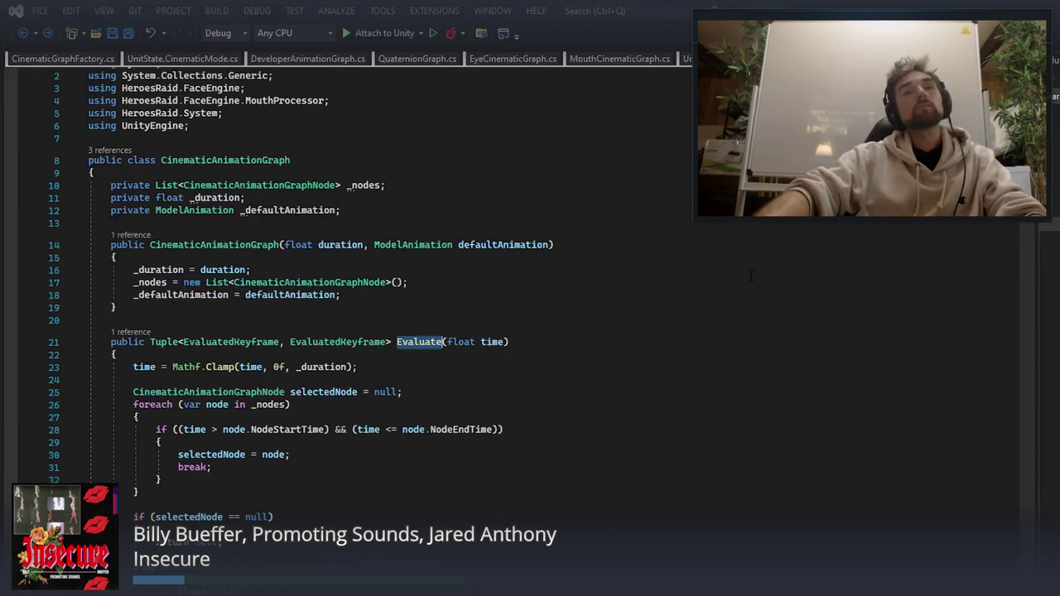
scroll(519, 387, "down", 2)
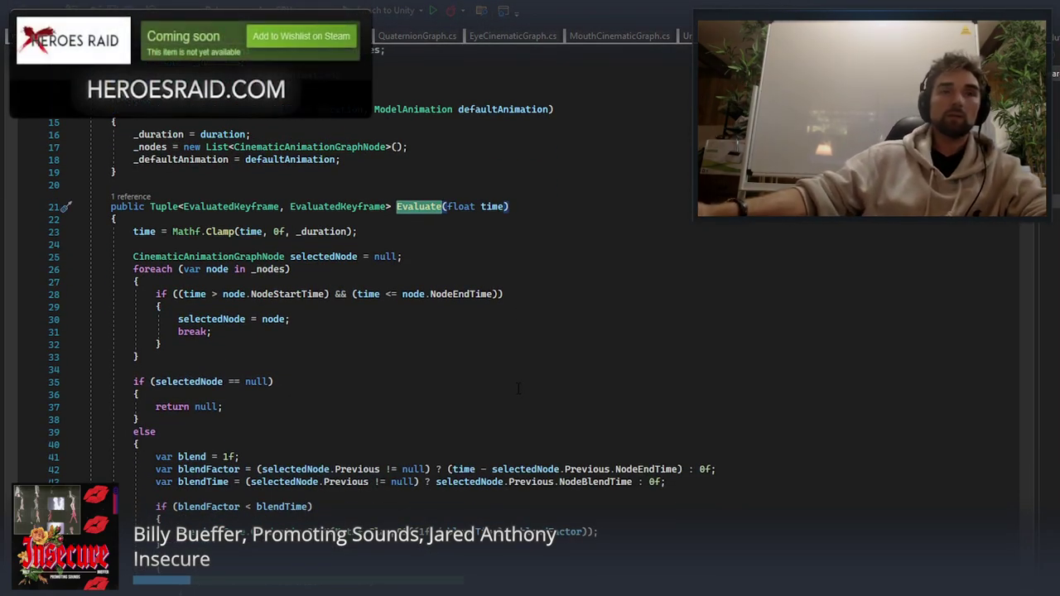
scroll(518, 388, "down", 4)
scroll(518, 388, "down", 6)
scroll(397, 358, "down", 2)
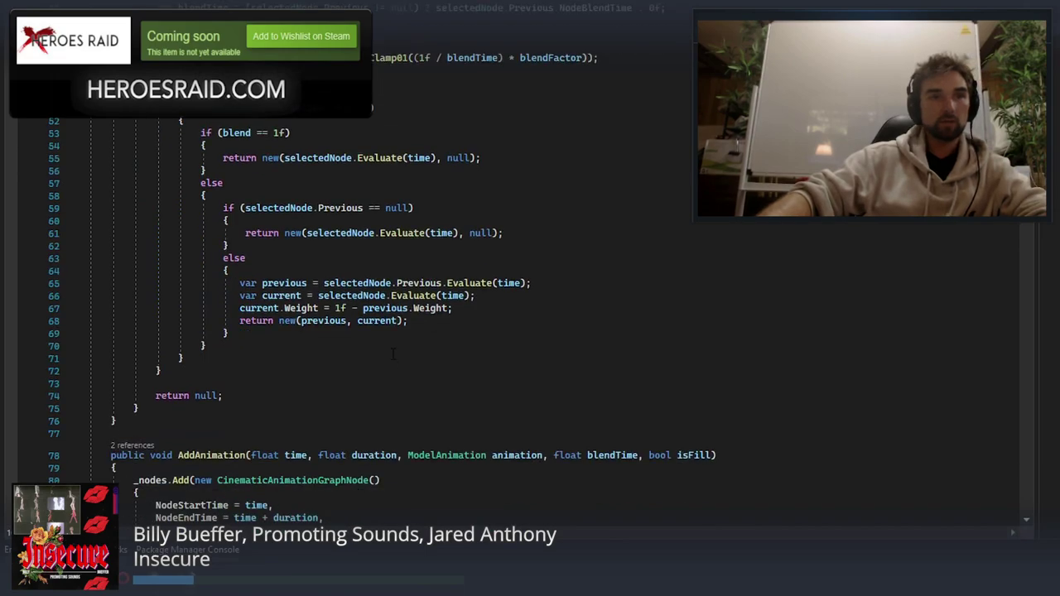
Set a breakpoint on Evaluate's return null line 37, then return to Unity.
scroll(454, 304, "up", 1)
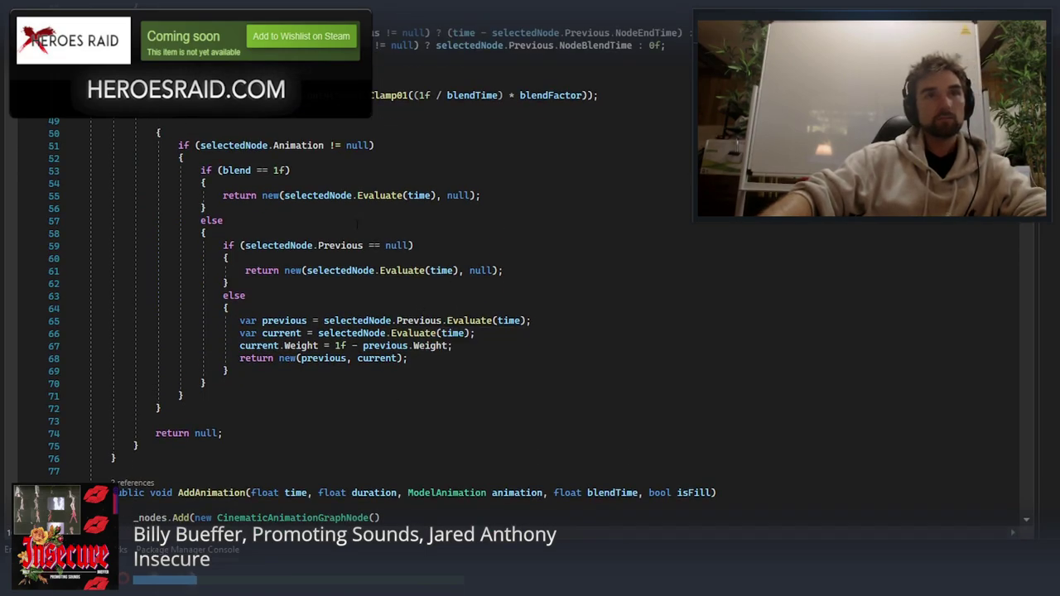
scroll(357, 222, "up", 4)
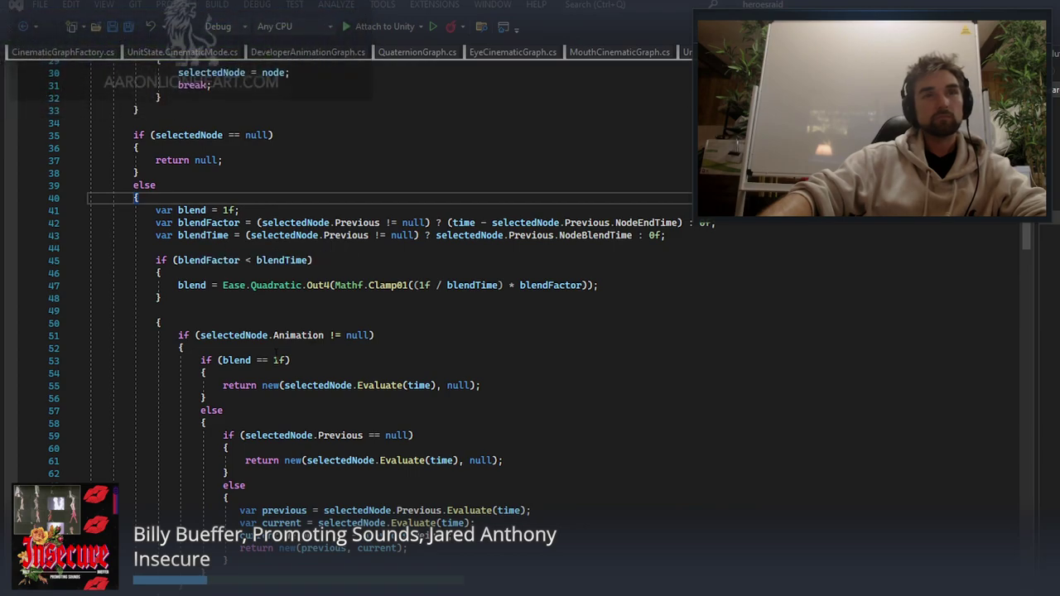
scroll(356, 365, "down", 1)
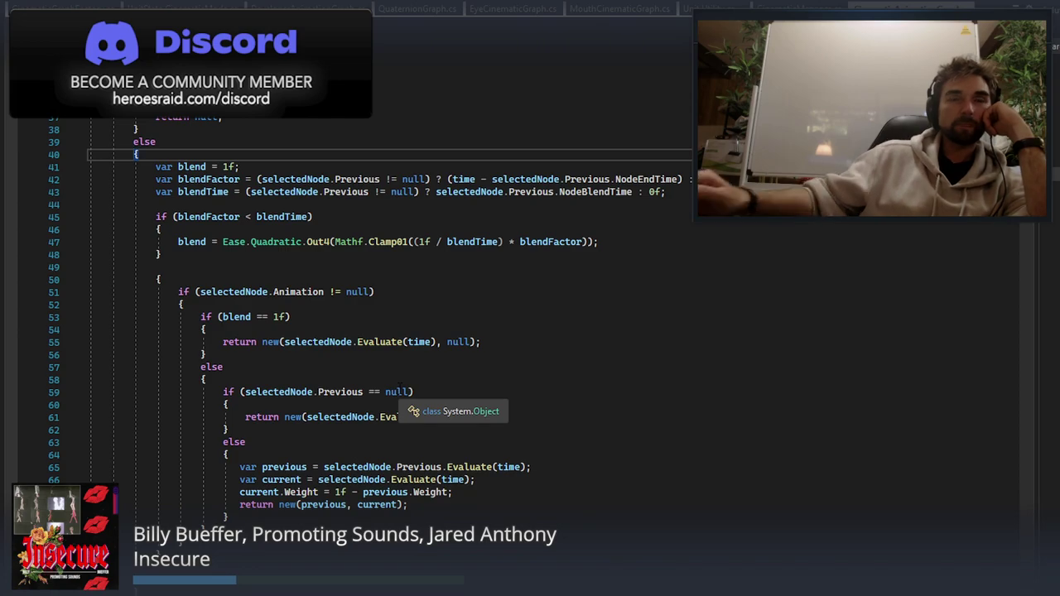
scroll(241, 361, "up", 3)
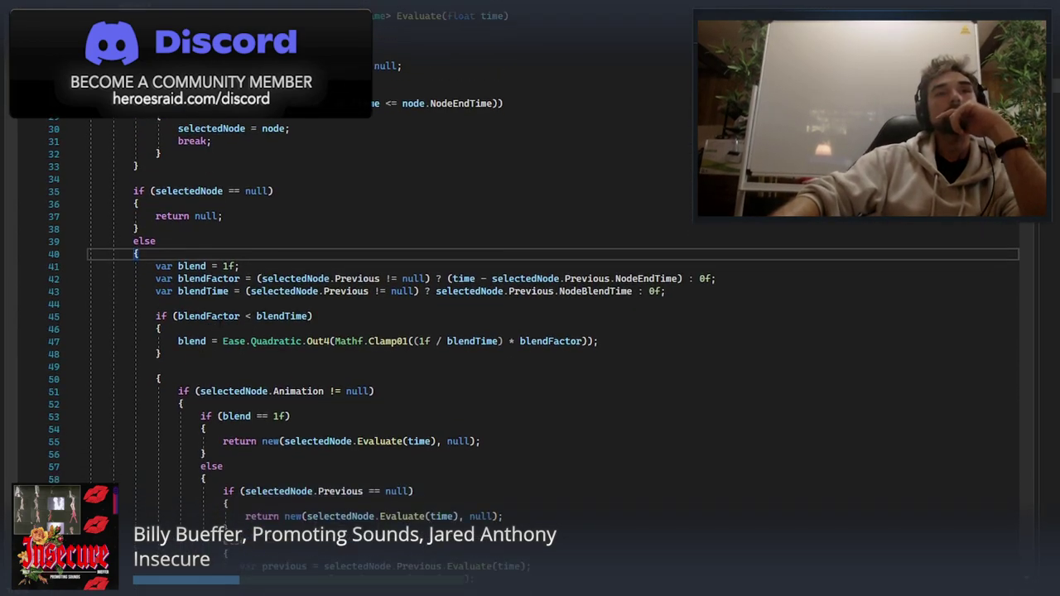
scroll(180, 205, "up", 1)
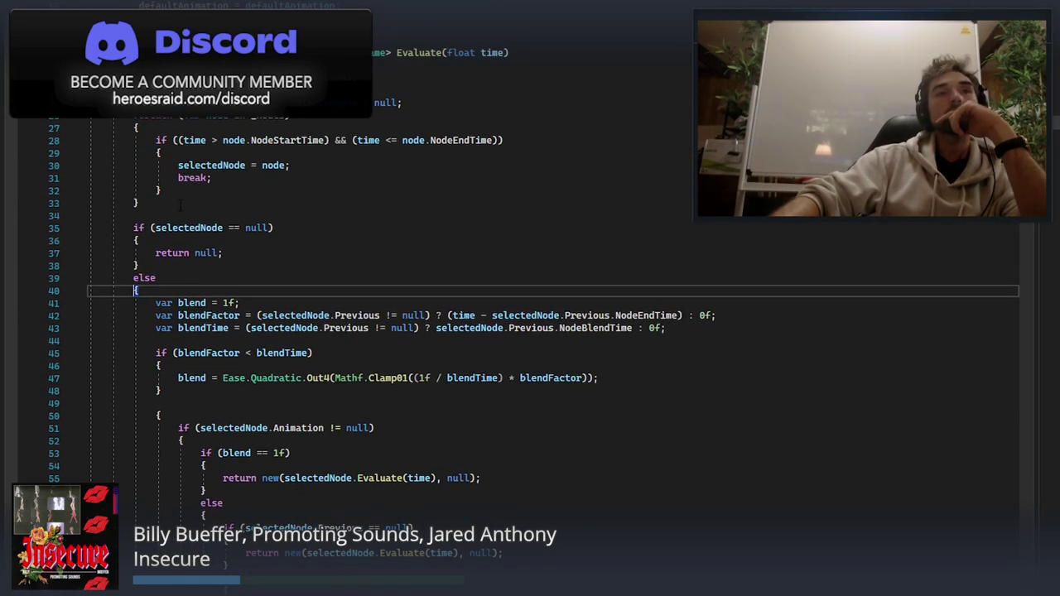
left_click(11, 253)
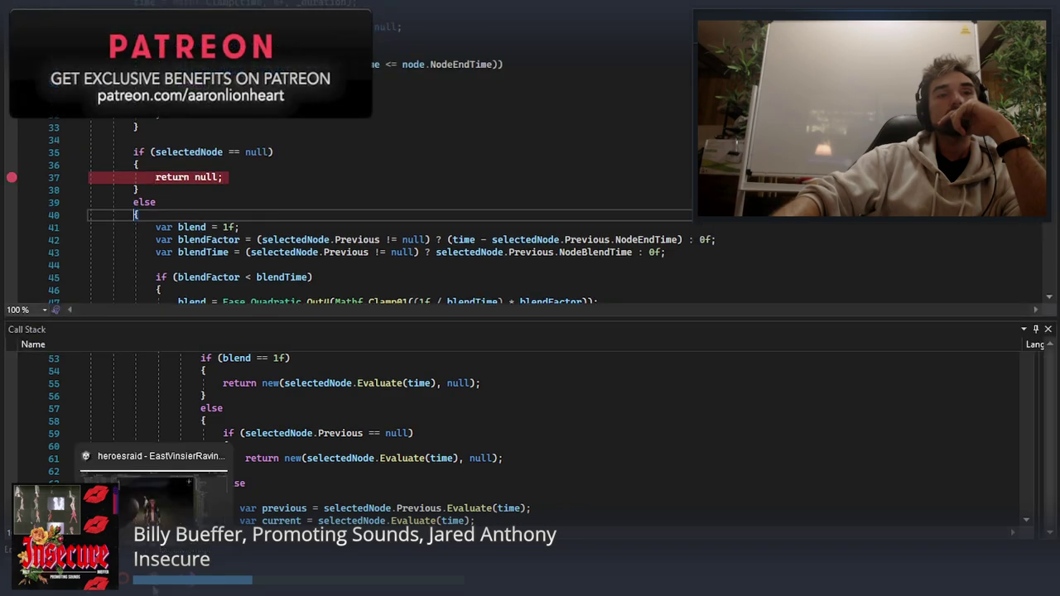
key("alt+Tab")
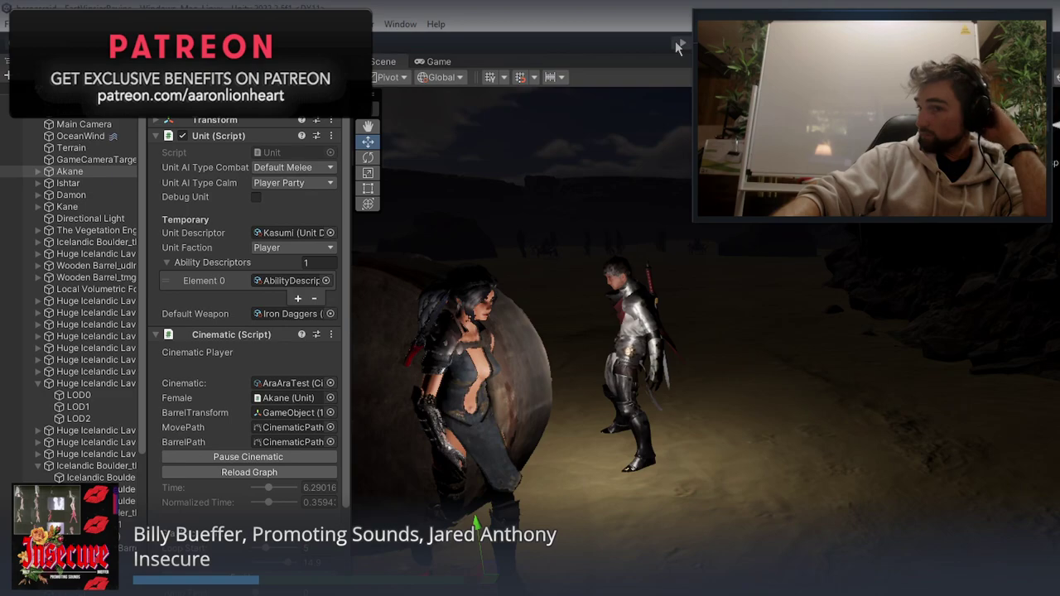
Stop playback, restart the cinematic, and loop it from 5 to 16.5 seconds.
left_click(677, 46)
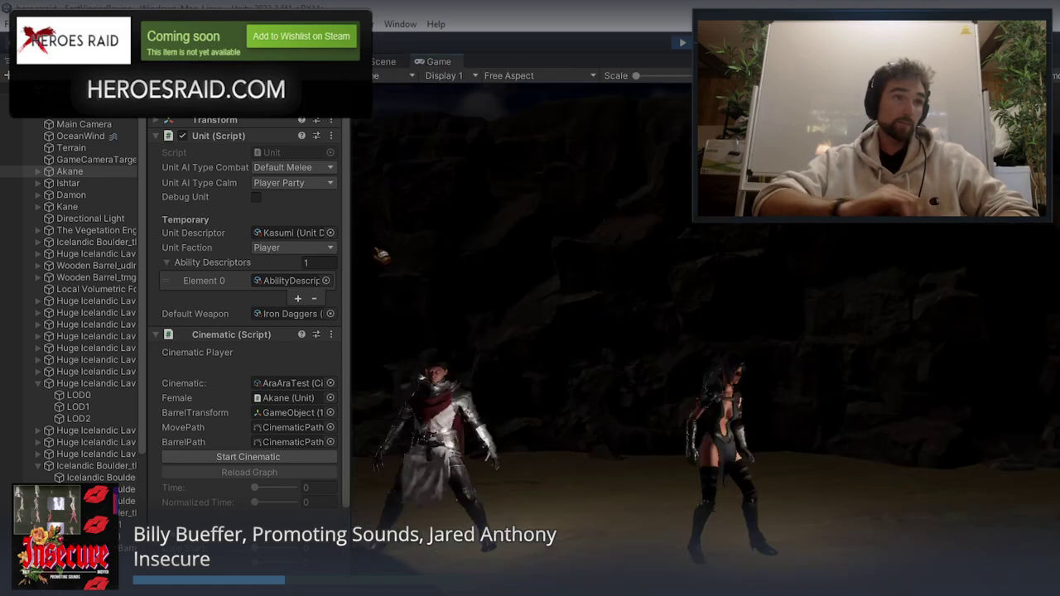
scroll(248, 347, "down", 2)
left_click(277, 398)
scroll(302, 417, "down", 3)
scroll(295, 398, "down", 1)
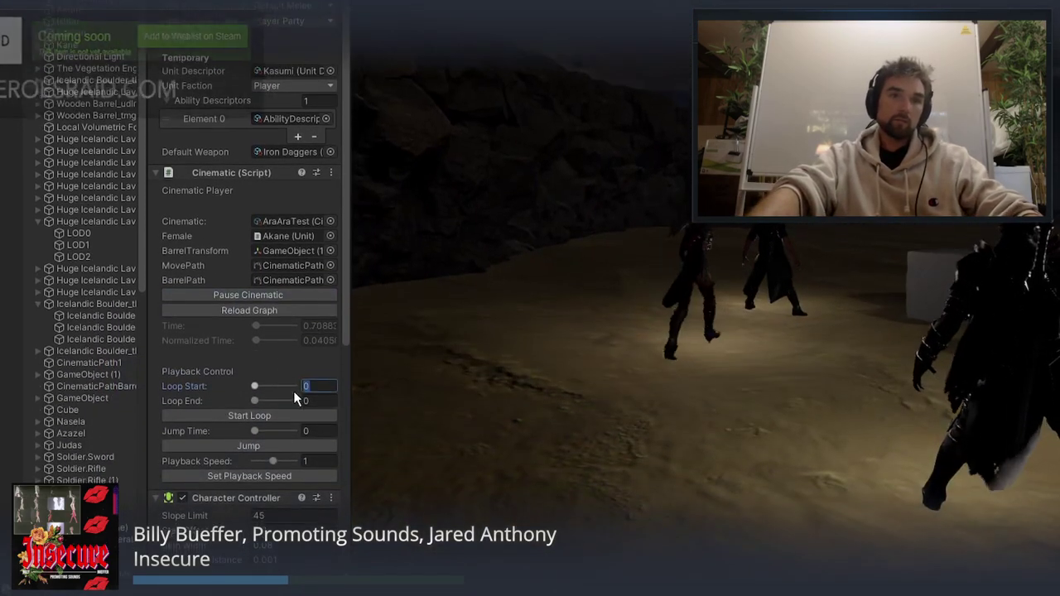
scroll(293, 398, "down", 1)
type("5")
key("Tab")
type("16.5")
left_click(291, 393)
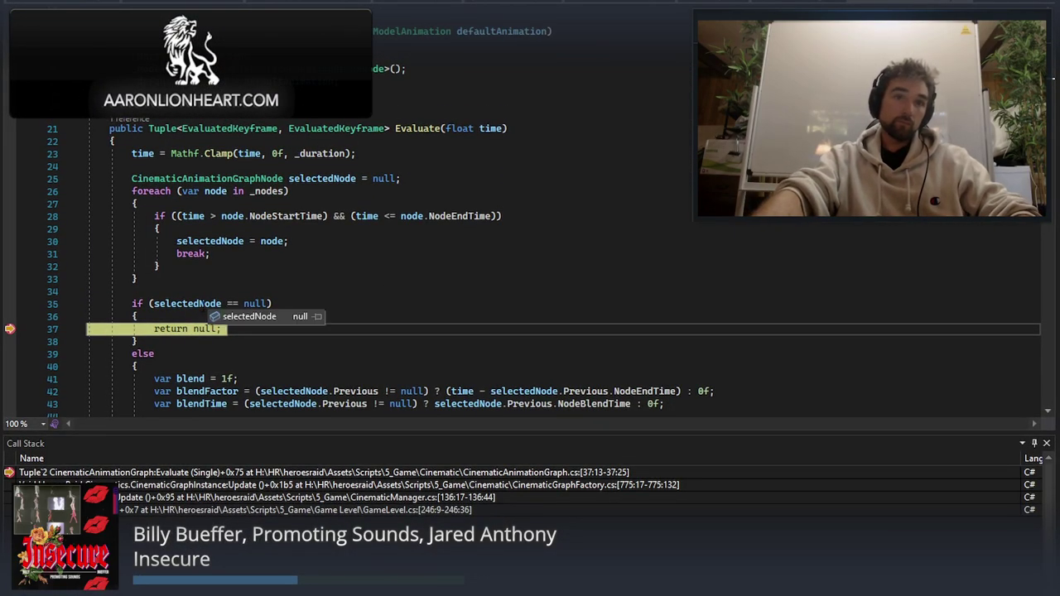
left_click(258, 268)
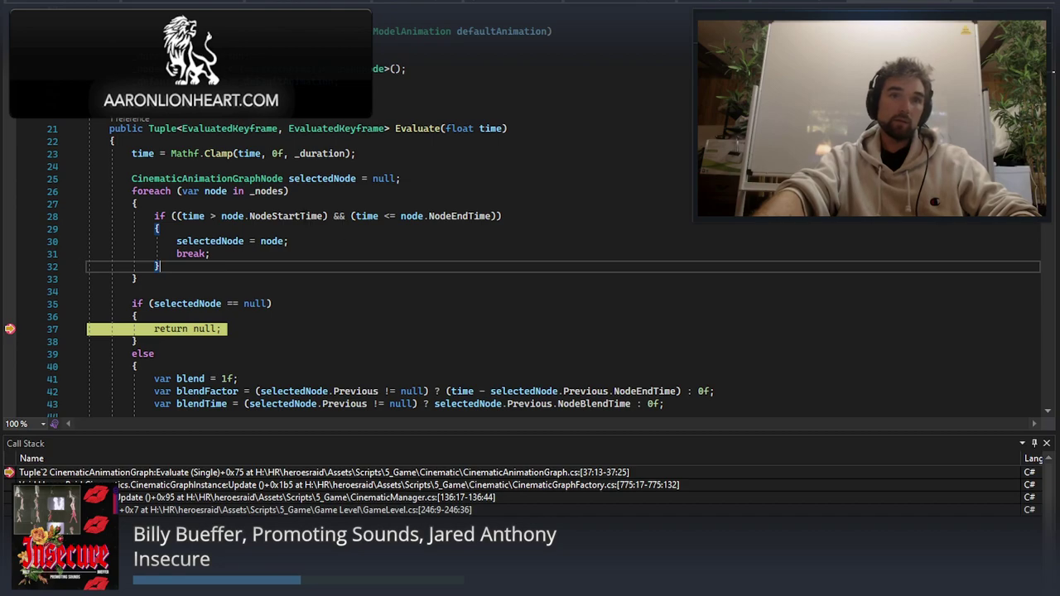
left_click(308, 216)
double_click(307, 215)
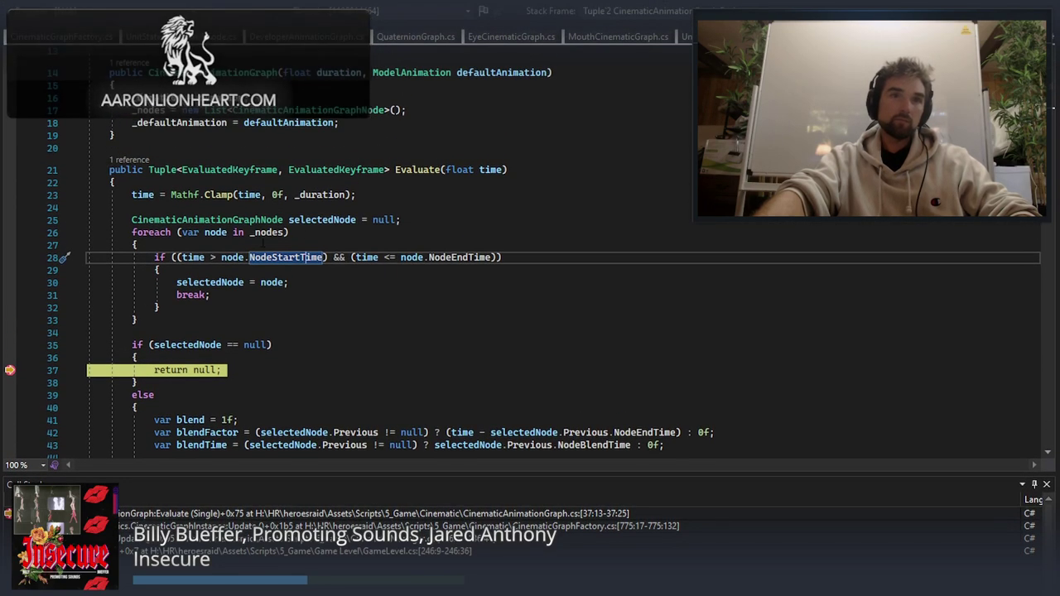
mouse_move(269, 233)
left_click(286, 295)
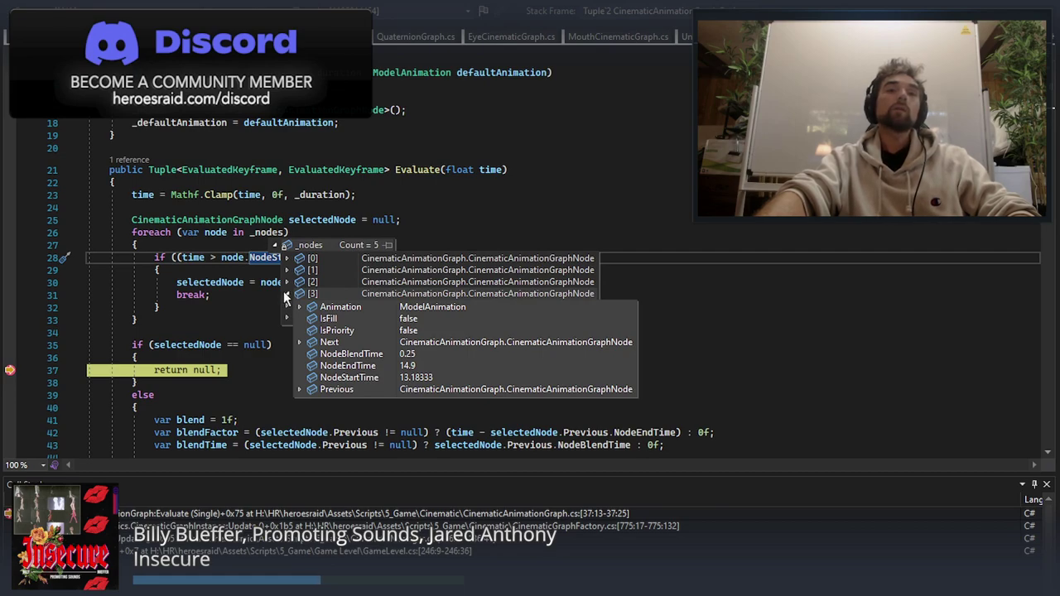
left_click(285, 294)
left_click(289, 305)
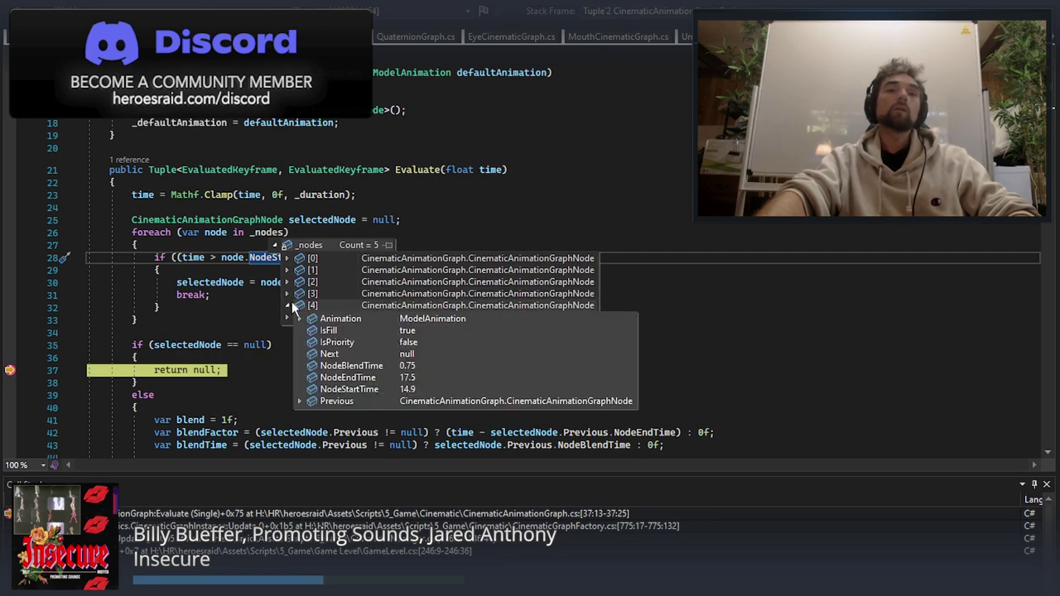
left_click(290, 304)
left_click(290, 283)
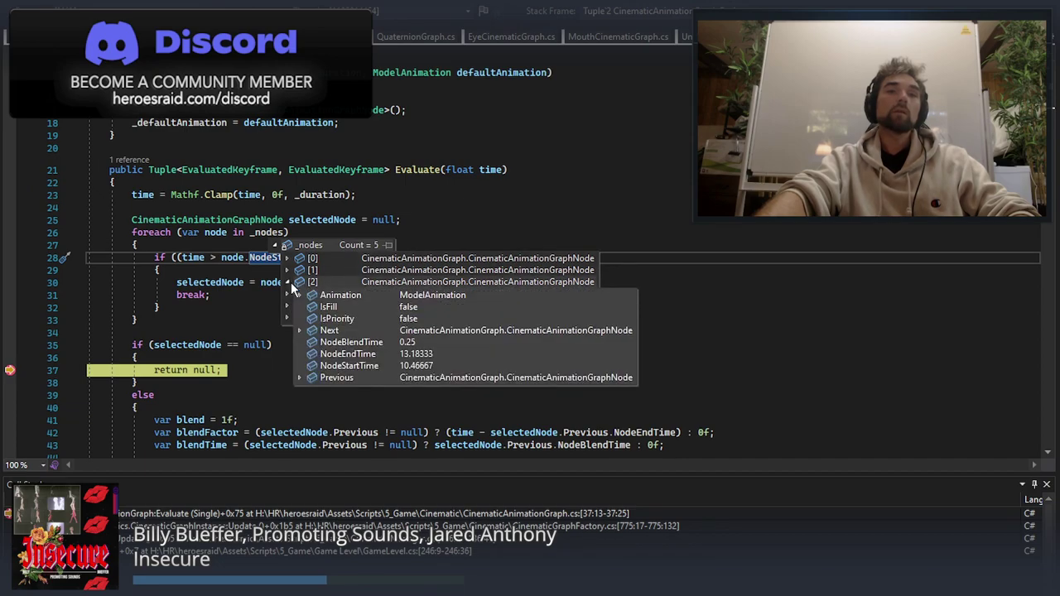
left_click(290, 282)
left_click(289, 294)
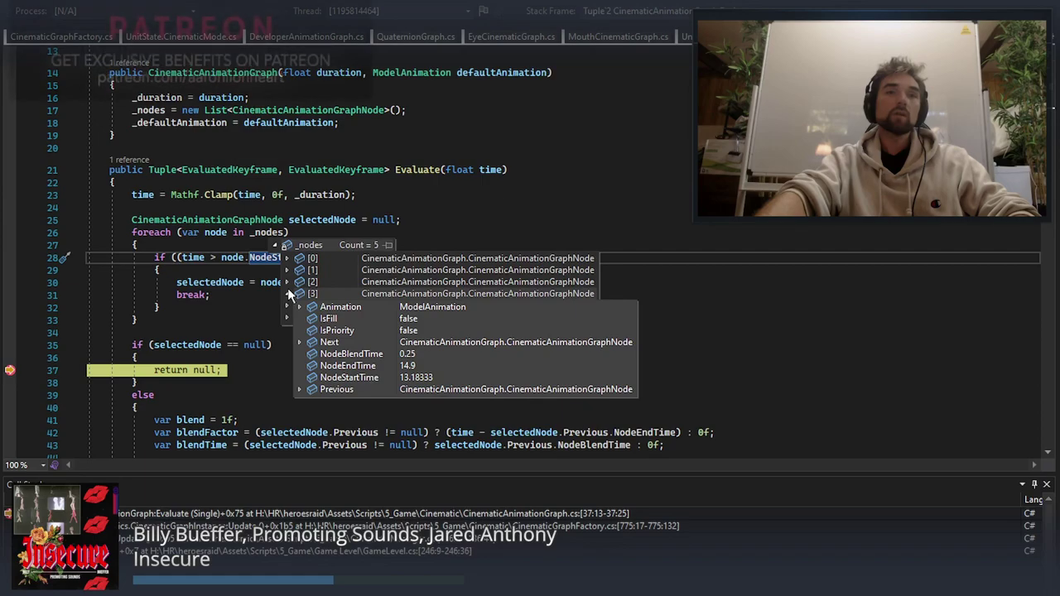
left_click(289, 294)
left_click(289, 283)
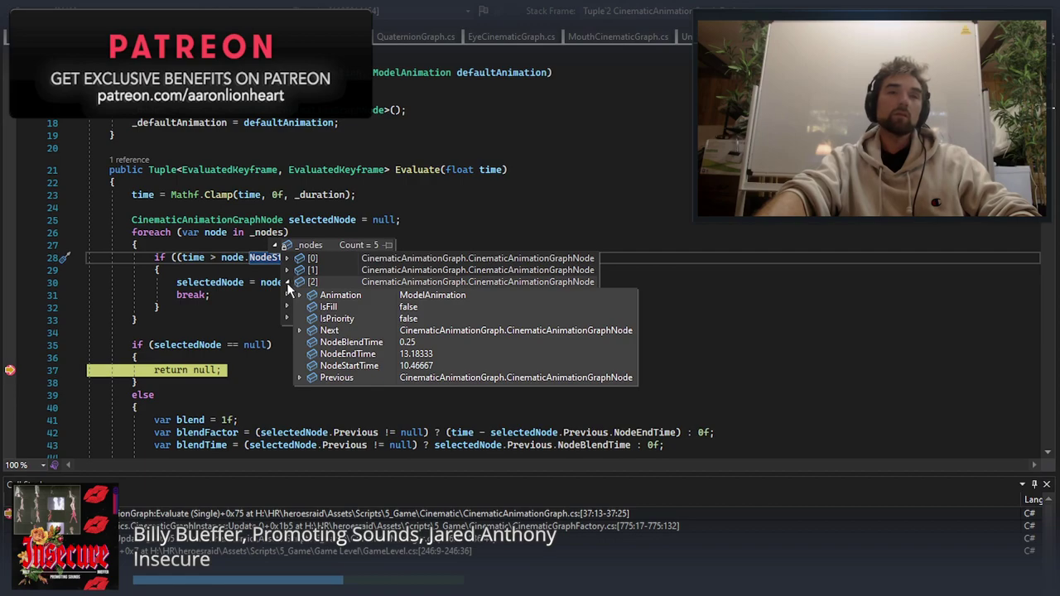
left_click(288, 283)
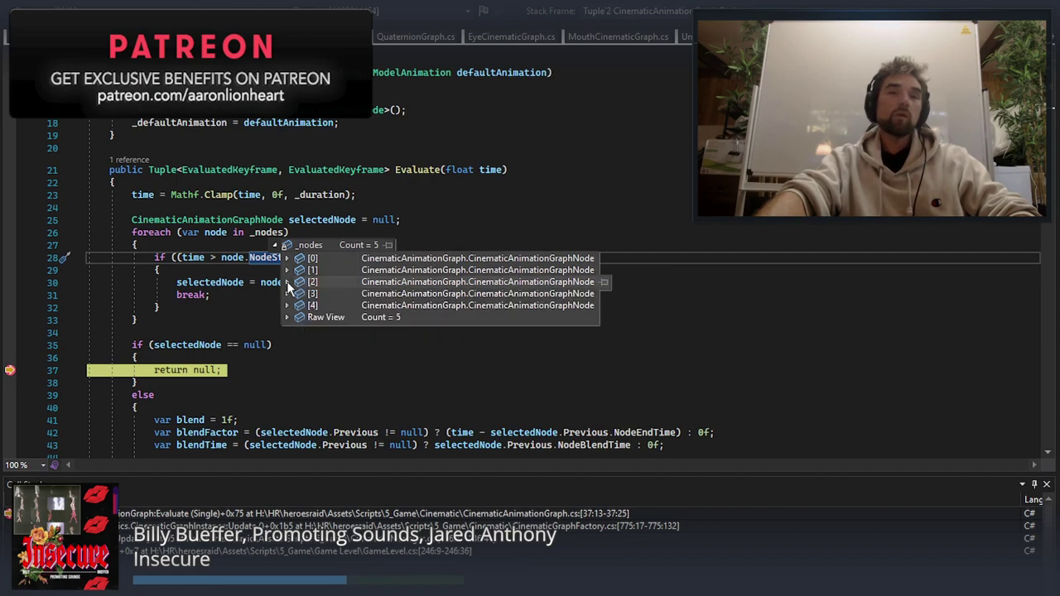
left_click(287, 270)
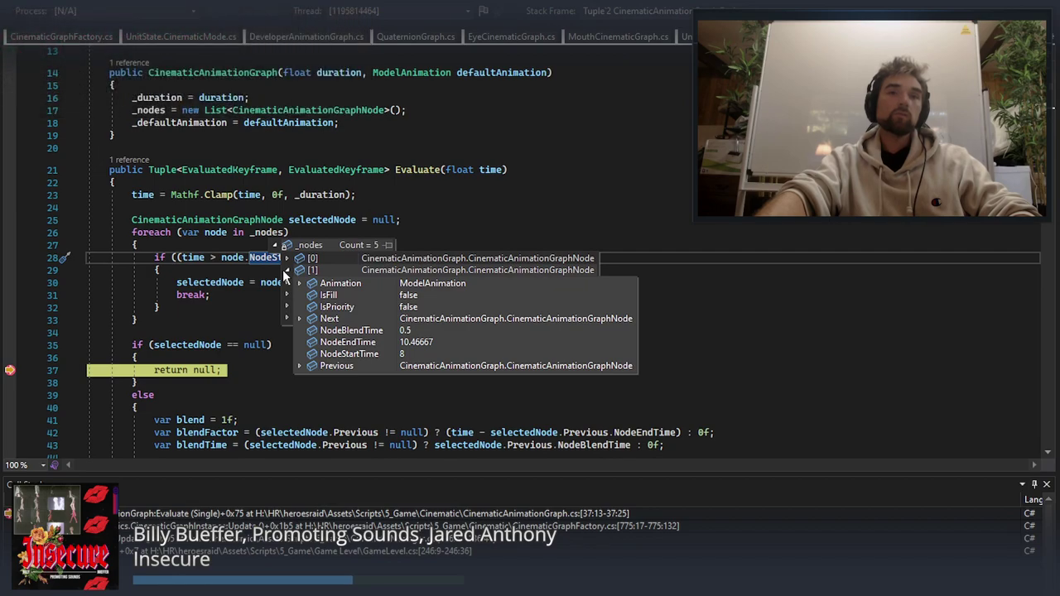
left_click(287, 270)
left_click(288, 283)
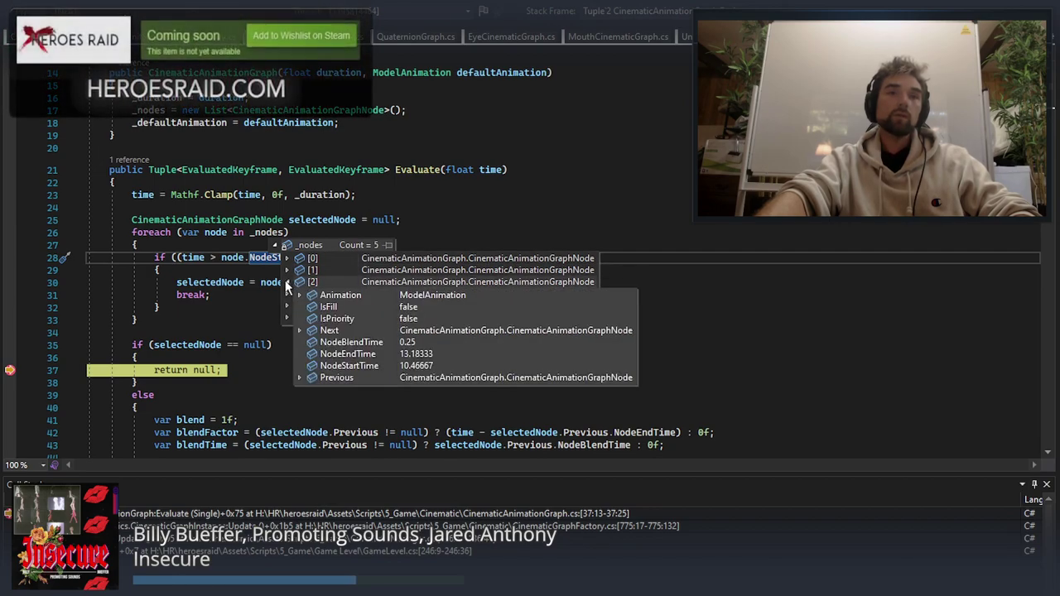
left_click(287, 282)
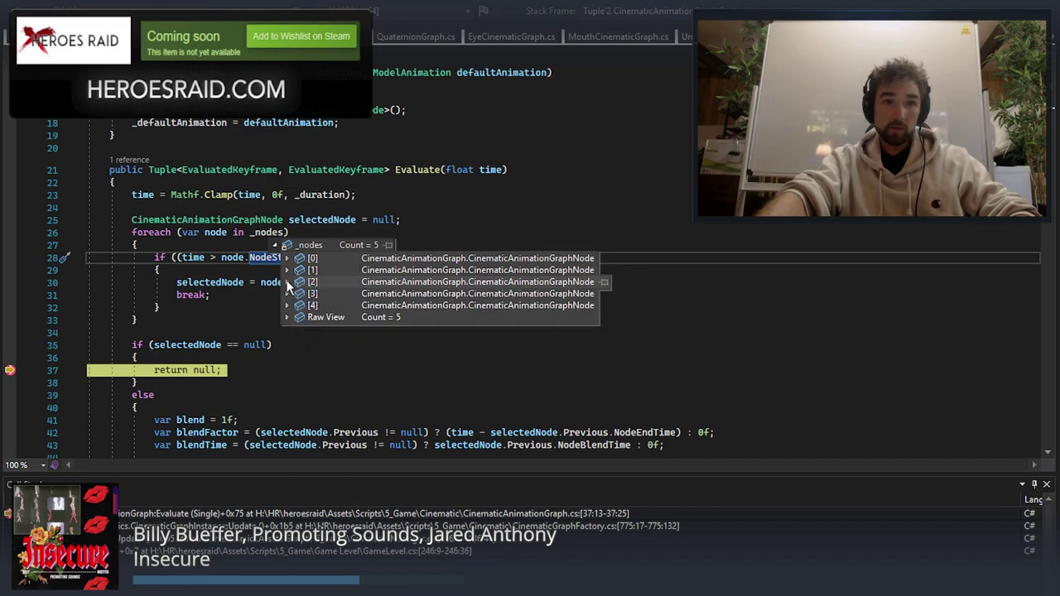
left_click(287, 294)
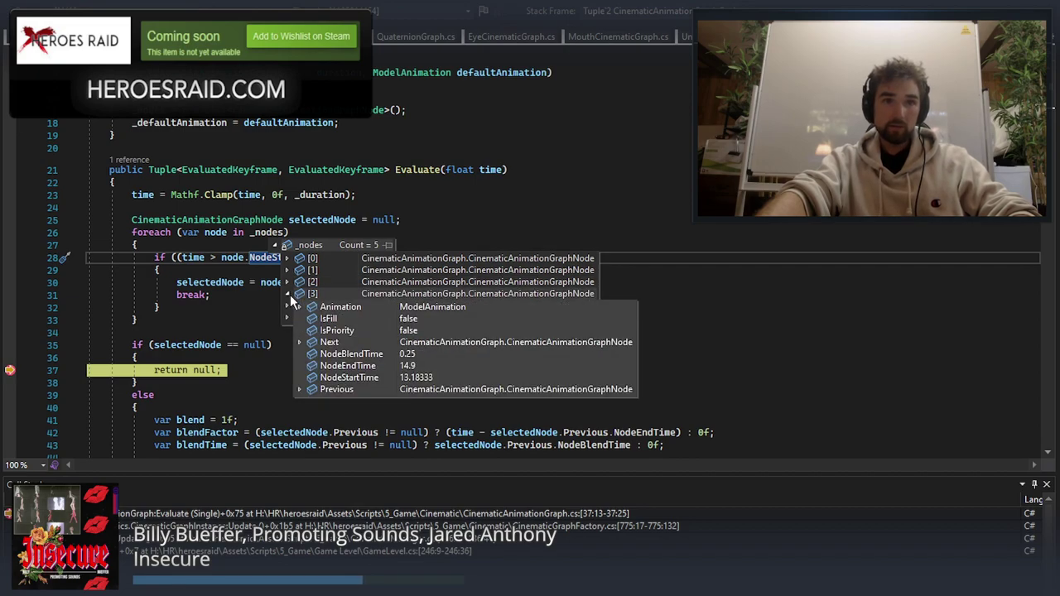
left_click(290, 295)
left_click(288, 283)
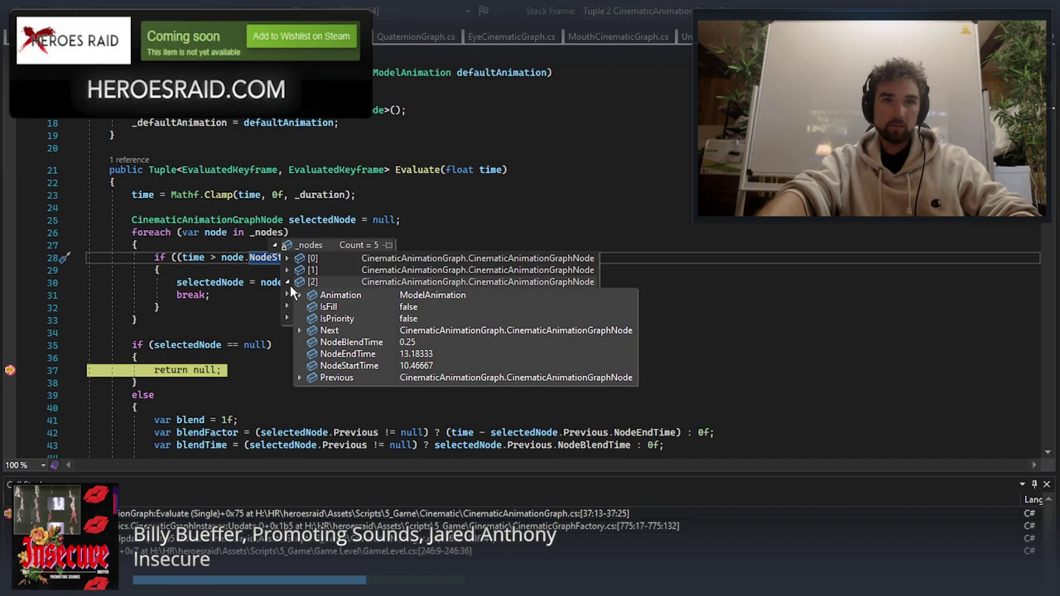
left_click(288, 283)
left_click(287, 259)
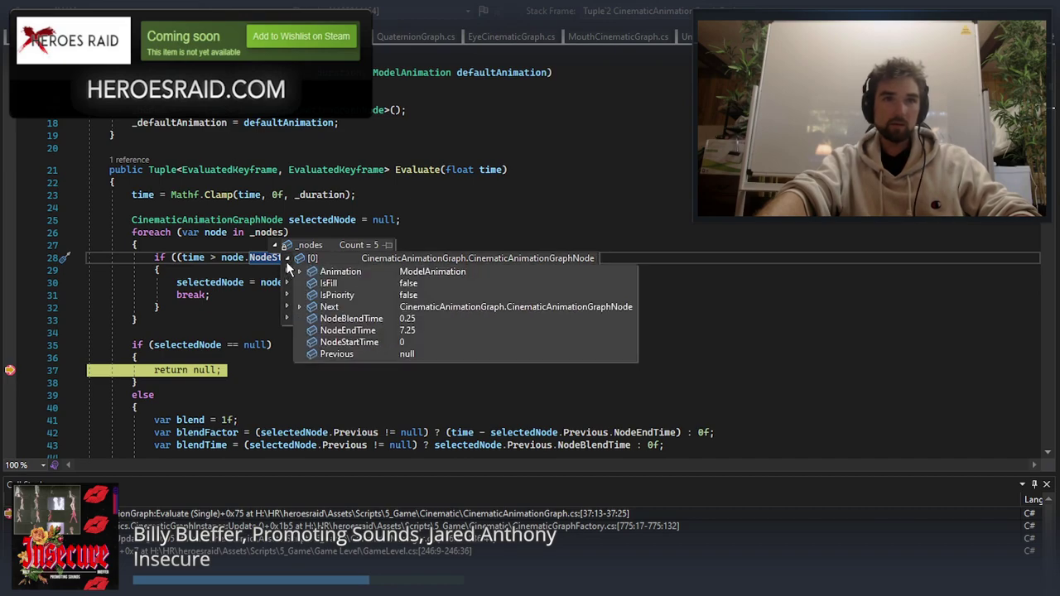
left_click(286, 260)
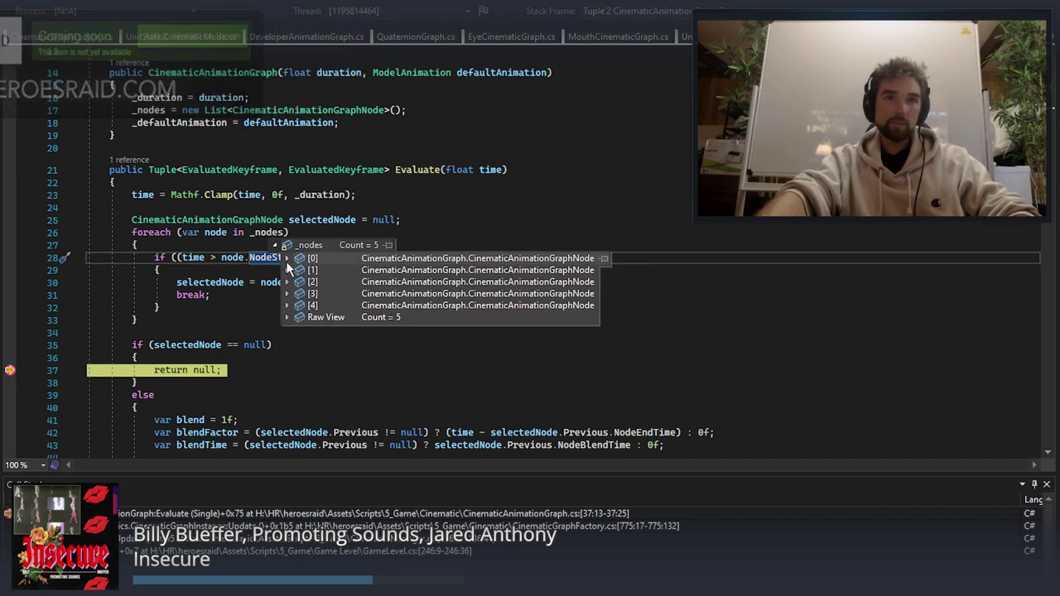
left_click(289, 271)
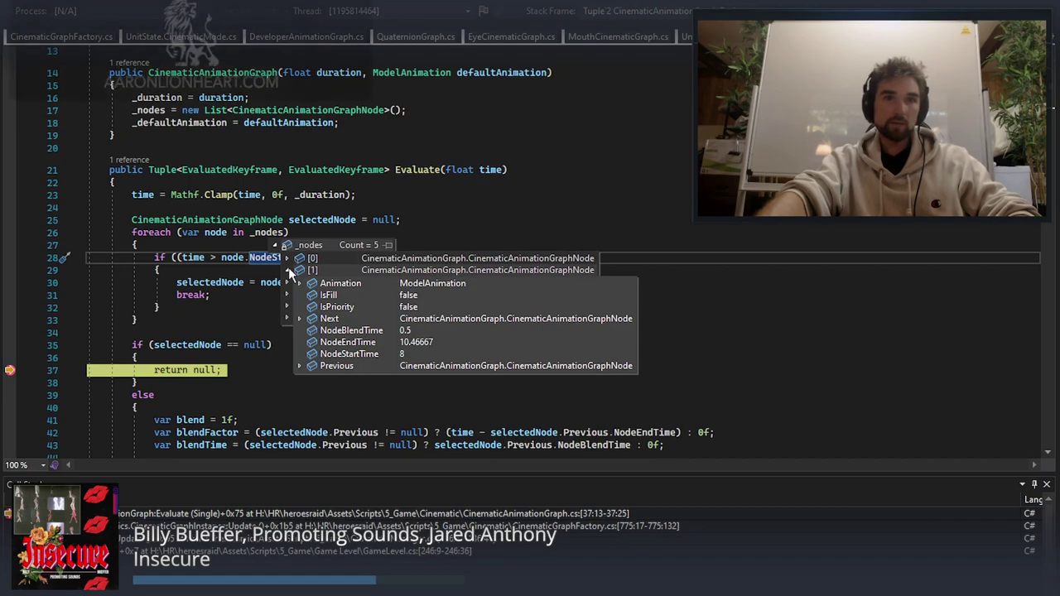
left_click(289, 270)
left_click(287, 259)
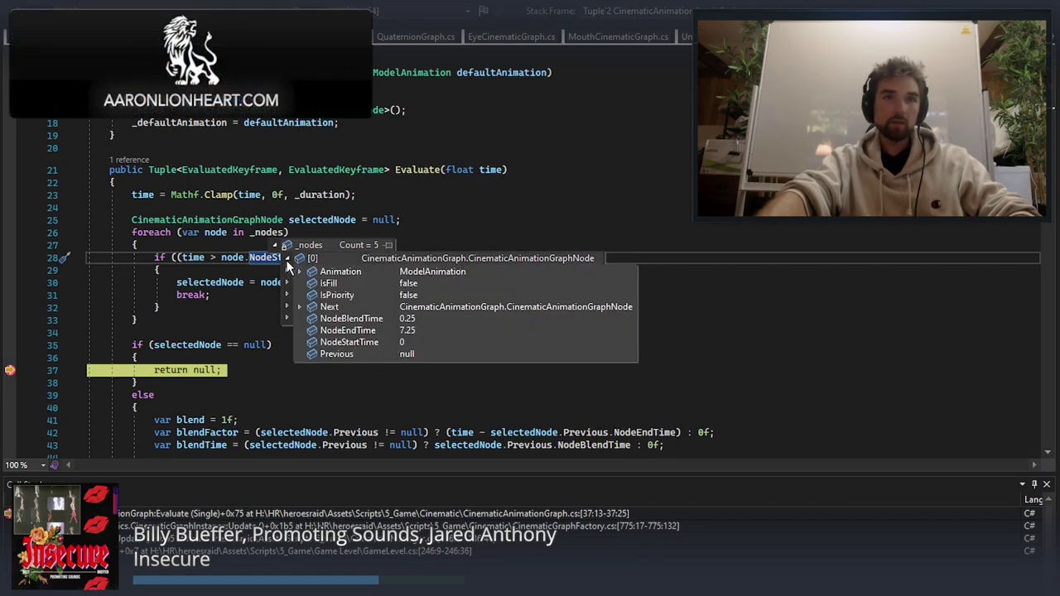
left_click(287, 259)
left_click(288, 271)
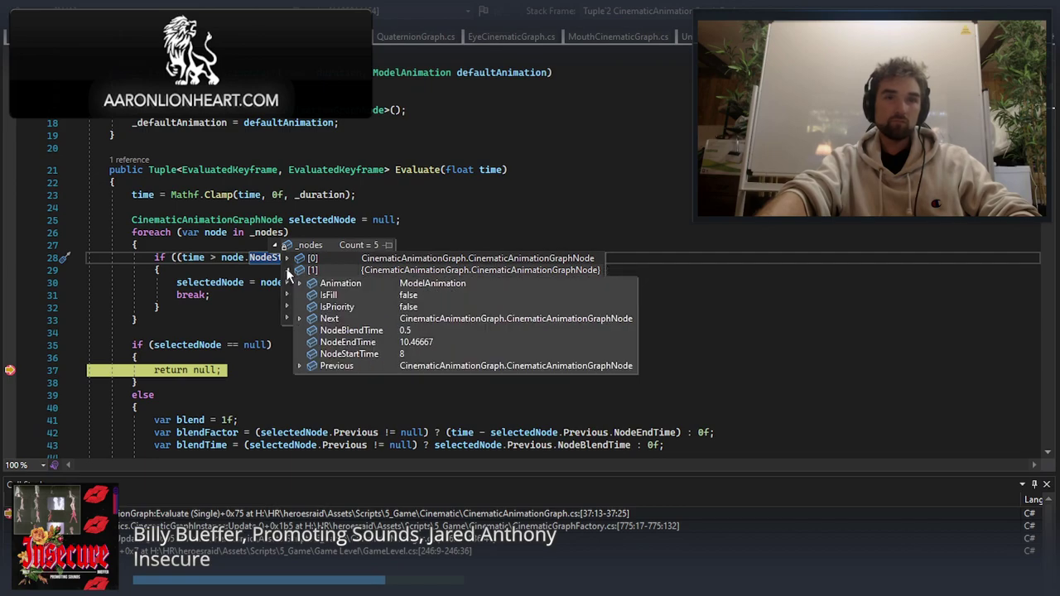
left_click(289, 271)
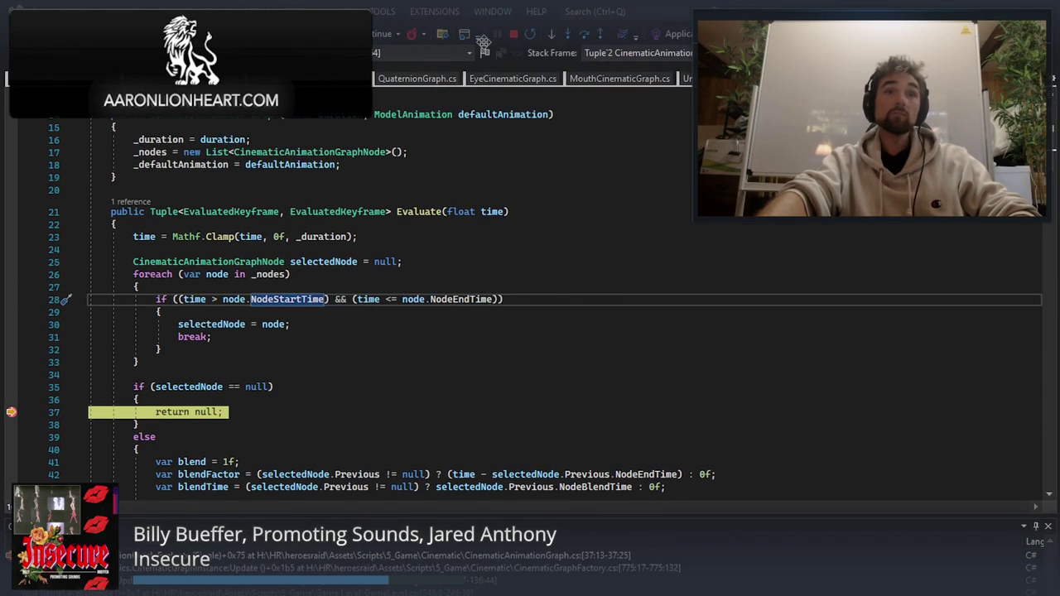
left_click(513, 36)
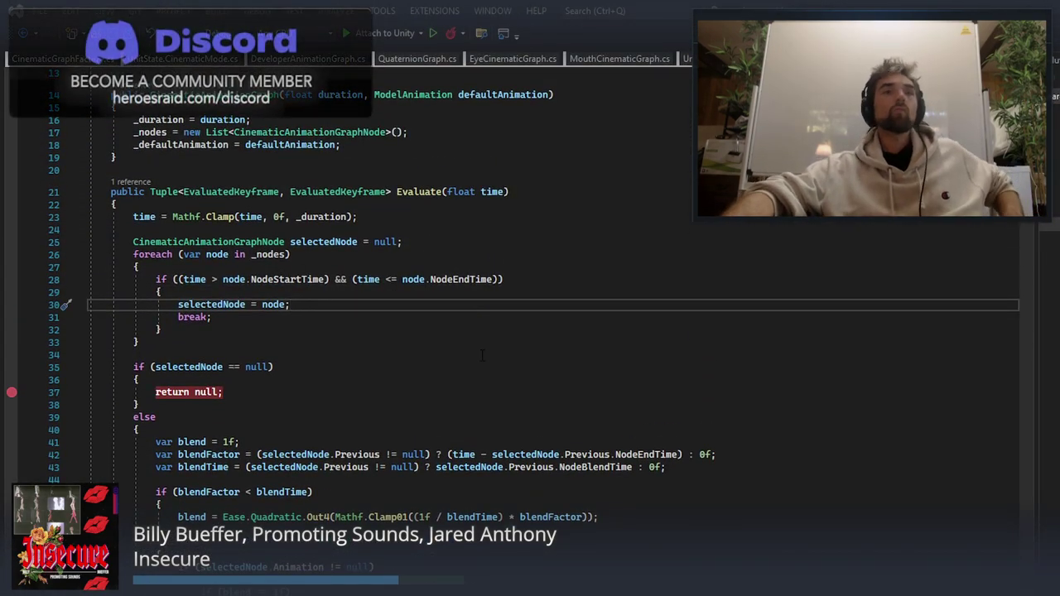
scroll(482, 355, "down", 2)
scroll(482, 354, "down", 8)
scroll(482, 354, "down", 7)
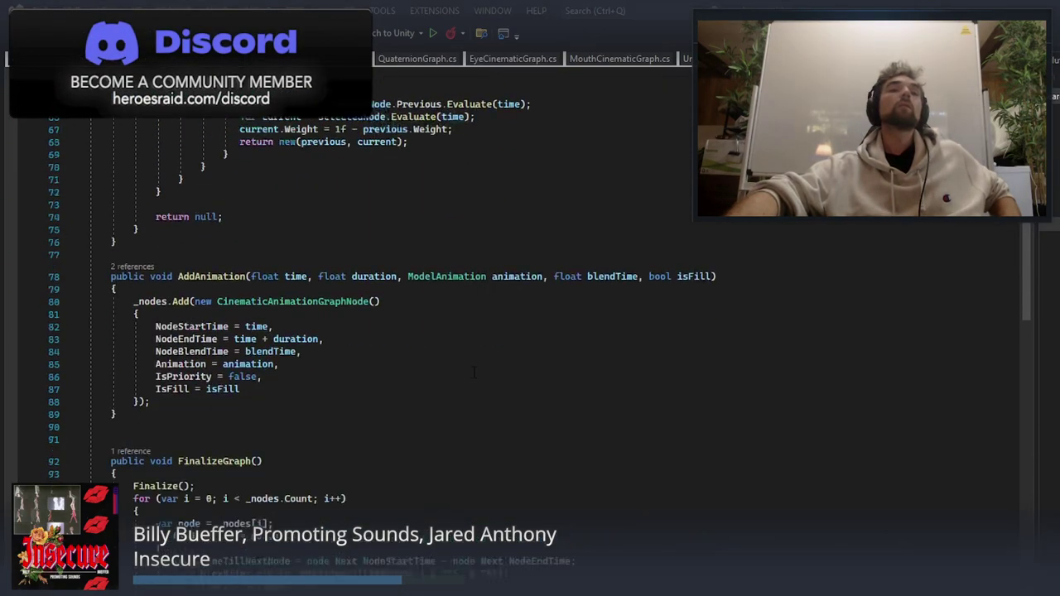
scroll(476, 364, "down", 9)
scroll(470, 377, "down", 4)
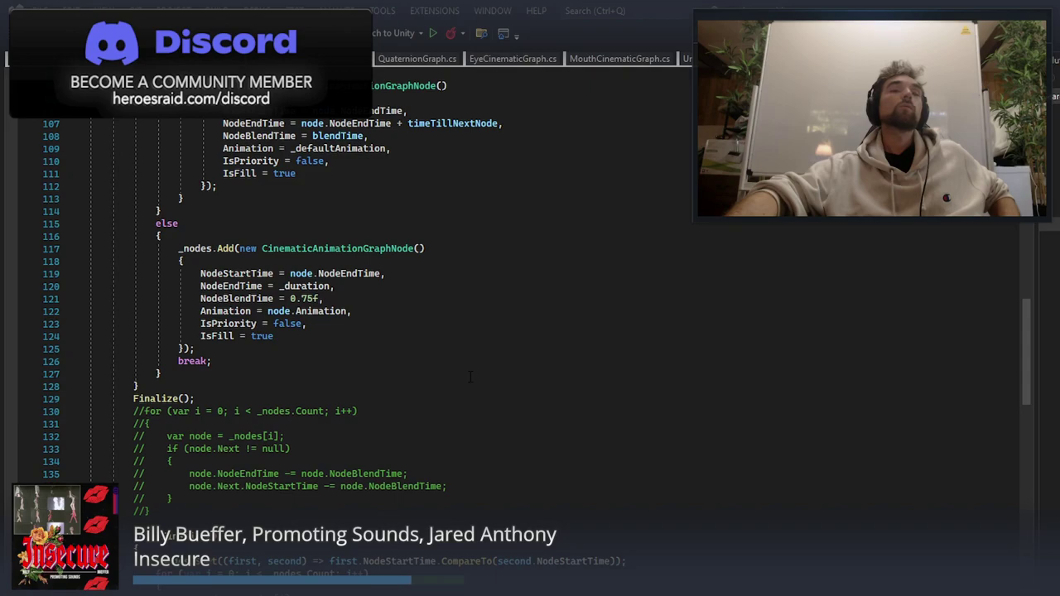
scroll(469, 377, "up", 5)
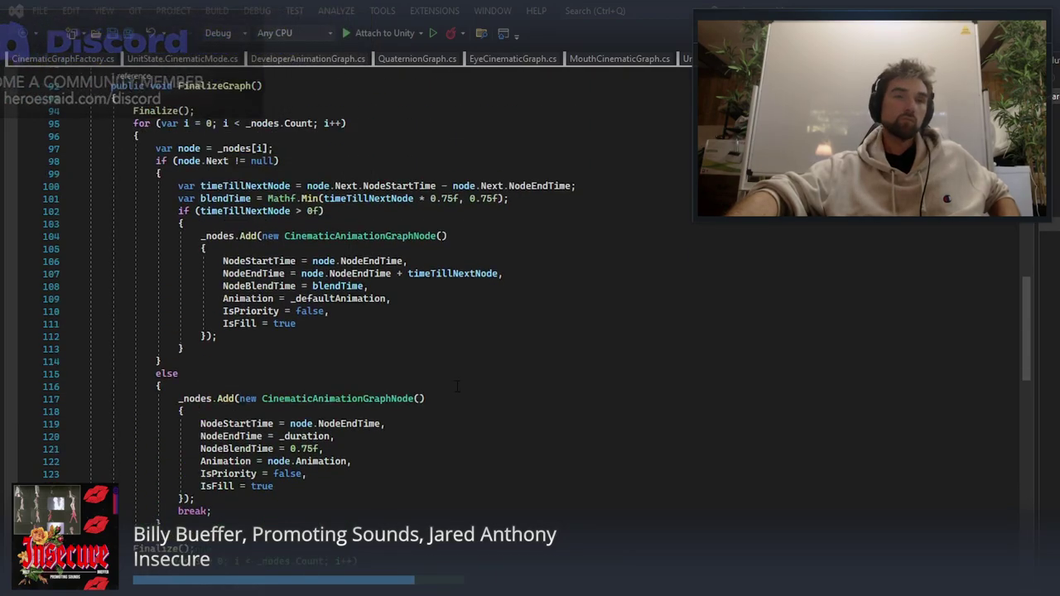
scroll(457, 386, "up", 2)
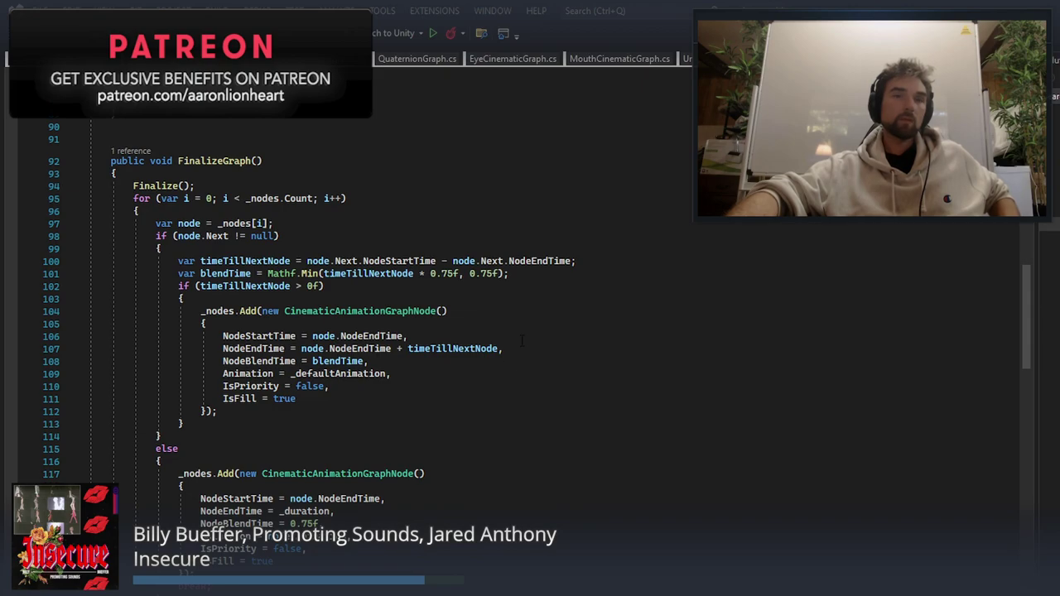
left_click(448, 349)
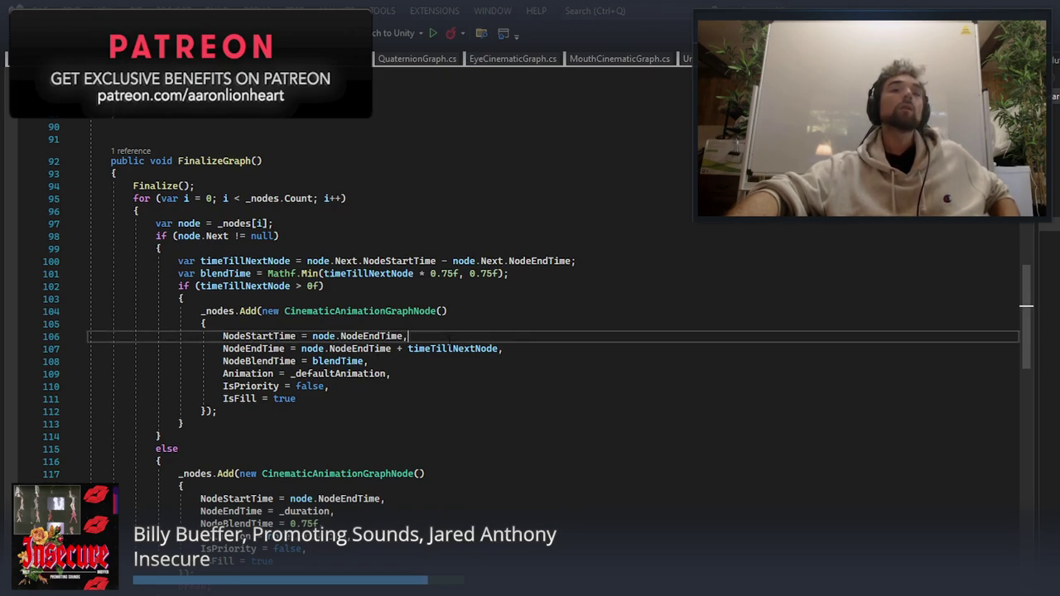
scroll(551, 388, "down", 1)
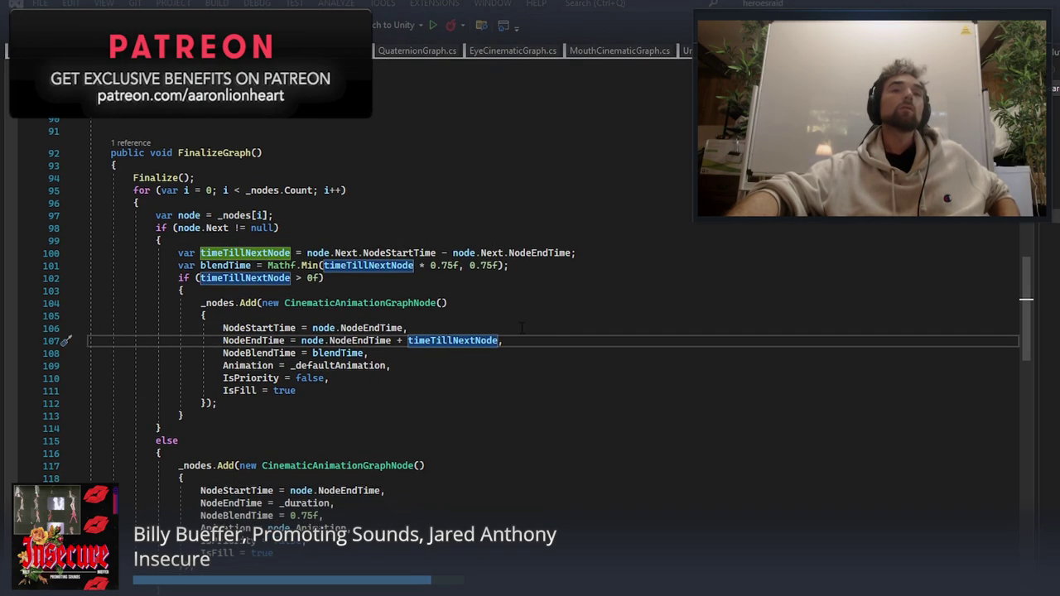
left_click_drag(499, 341, 397, 340)
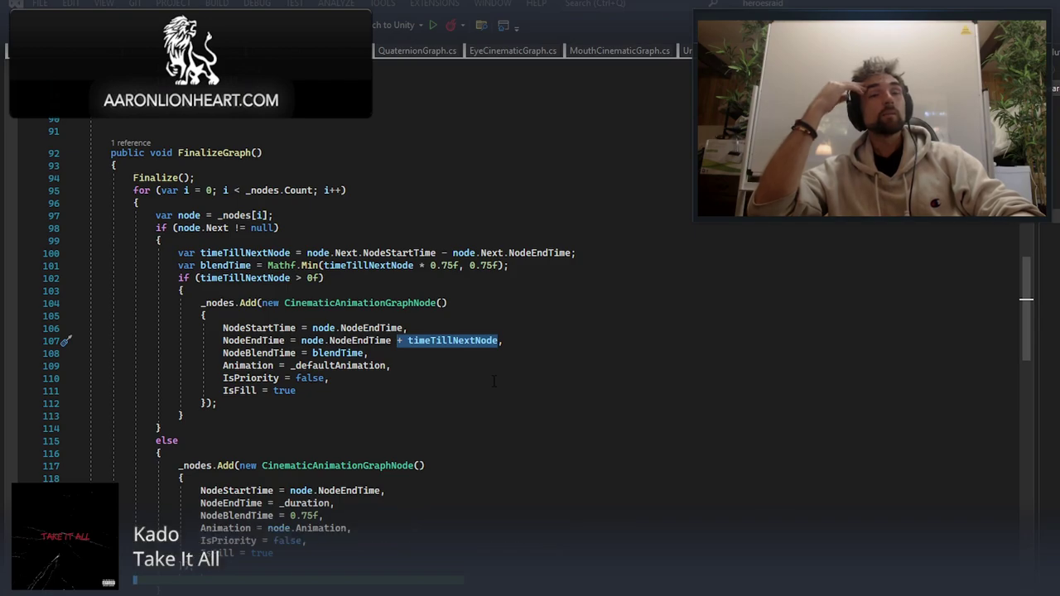
Replace timeTillNextNode in the blendTime calculation with node.Next.NodeStartTime - node.Next.NodeEndTime.
left_click(572, 256)
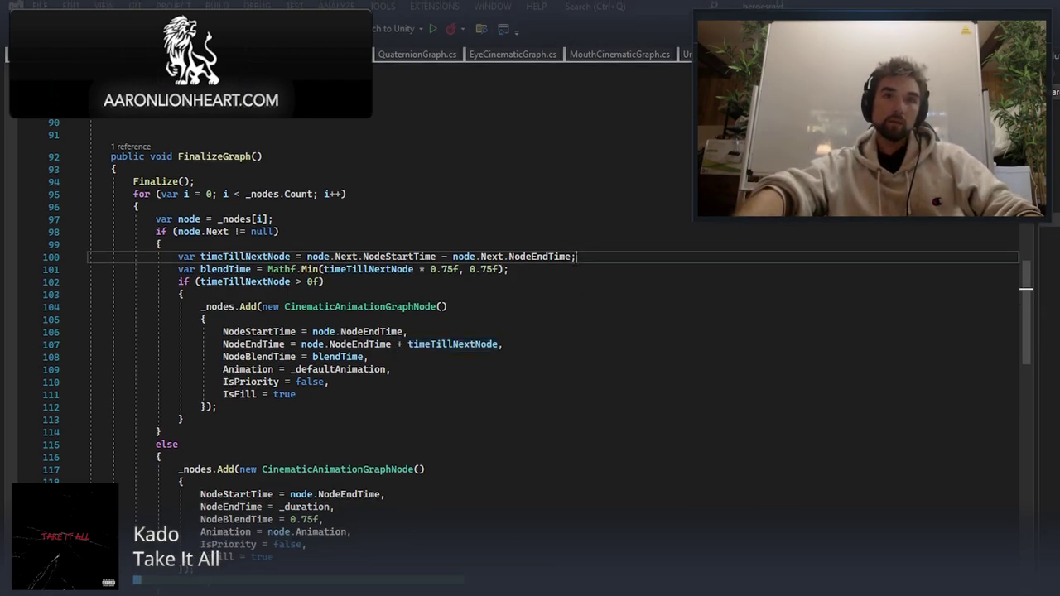
left_click_drag(571, 257, 327, 256)
key("ctrl+c")
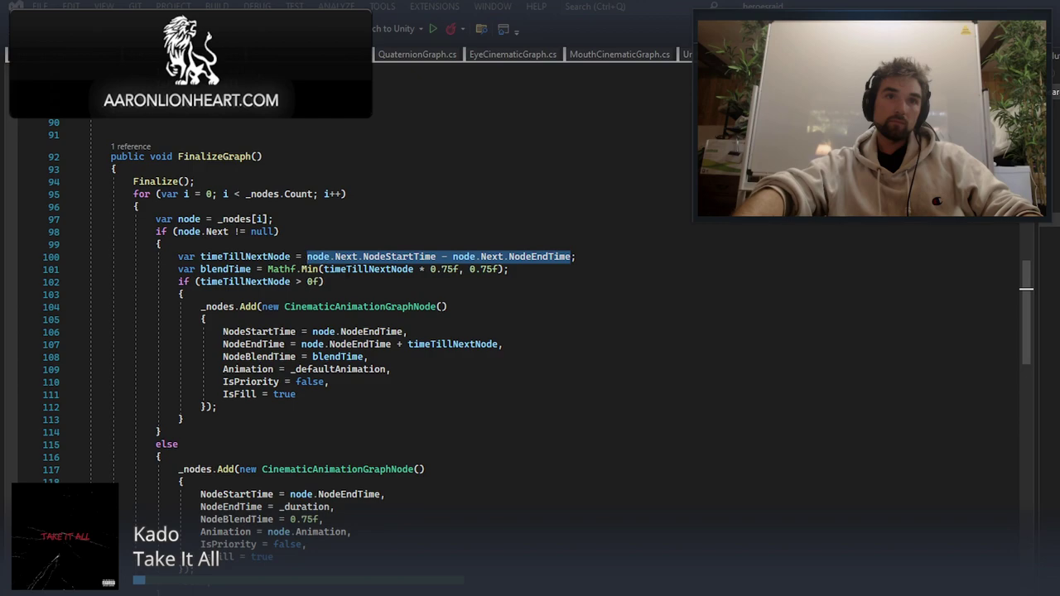
double_click(364, 269)
key("ctrl+v")
left_click(158, 244)
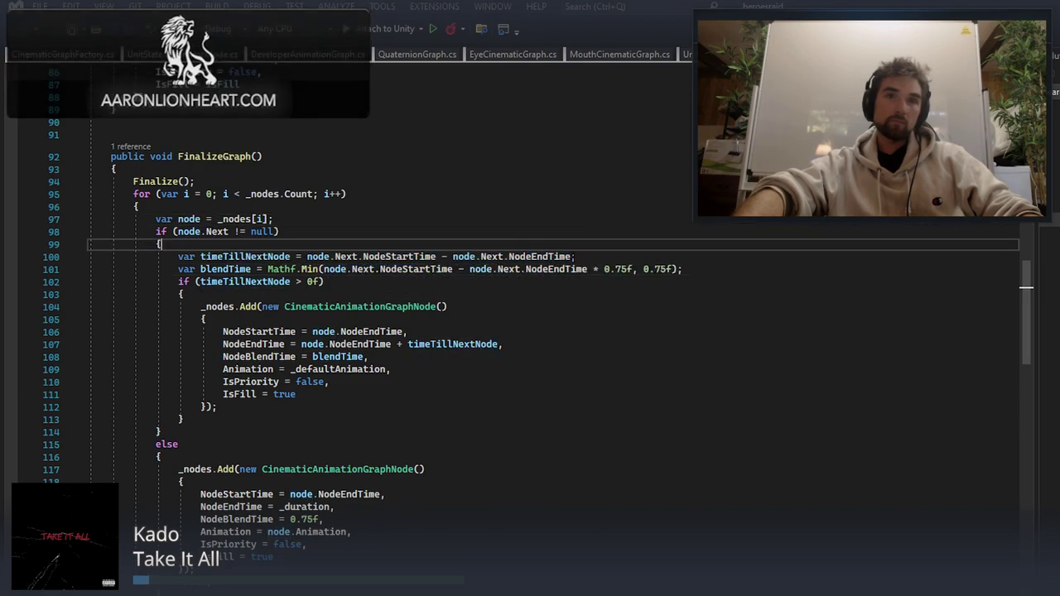
Change line 100 to subtract node.NodeEndTime, measuring from the current node's end.
left_click_drag(571, 257, 481, 257)
double_click(492, 257)
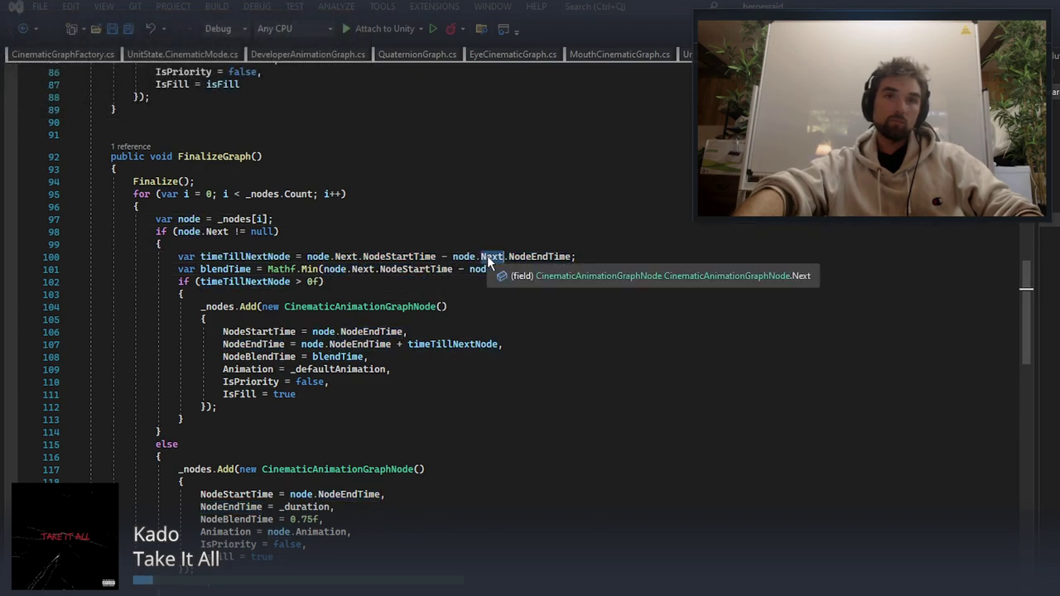
key("Delete")
key("Delete")
key("Up")
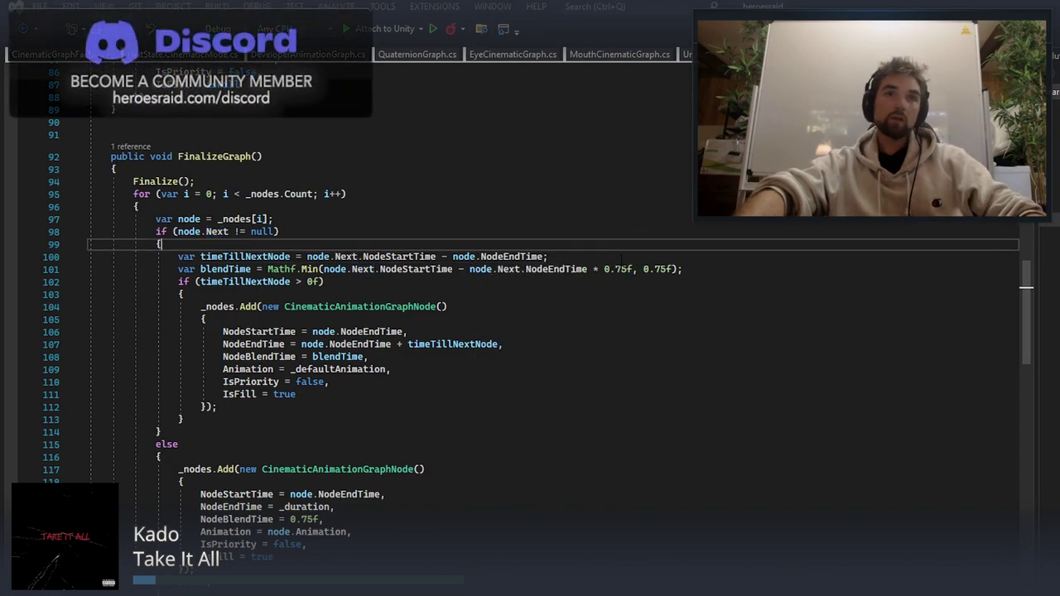
scroll(254, 218, "down", 5)
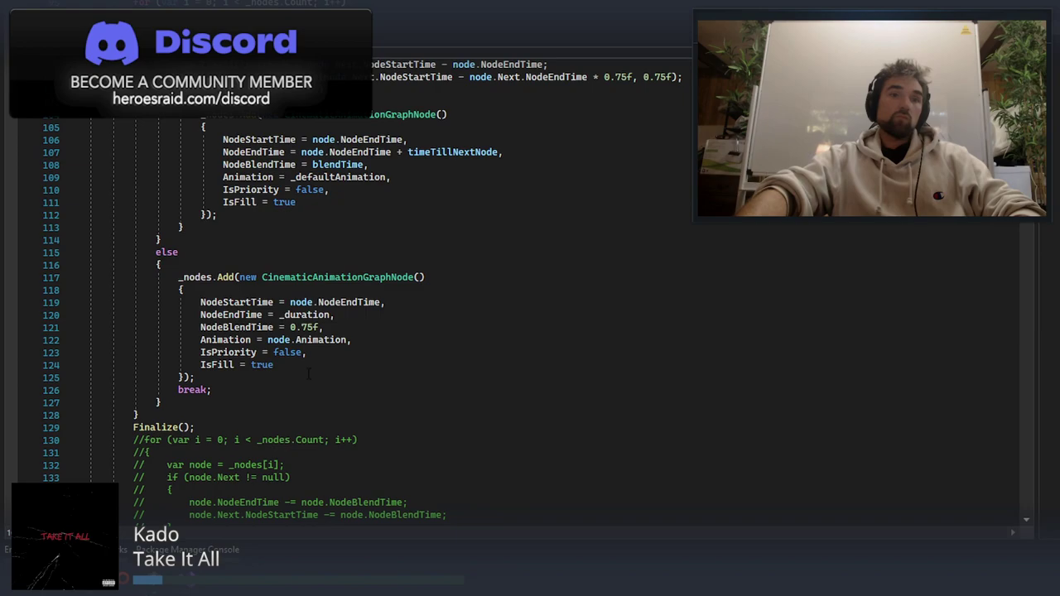
scroll(393, 212, "up", 1)
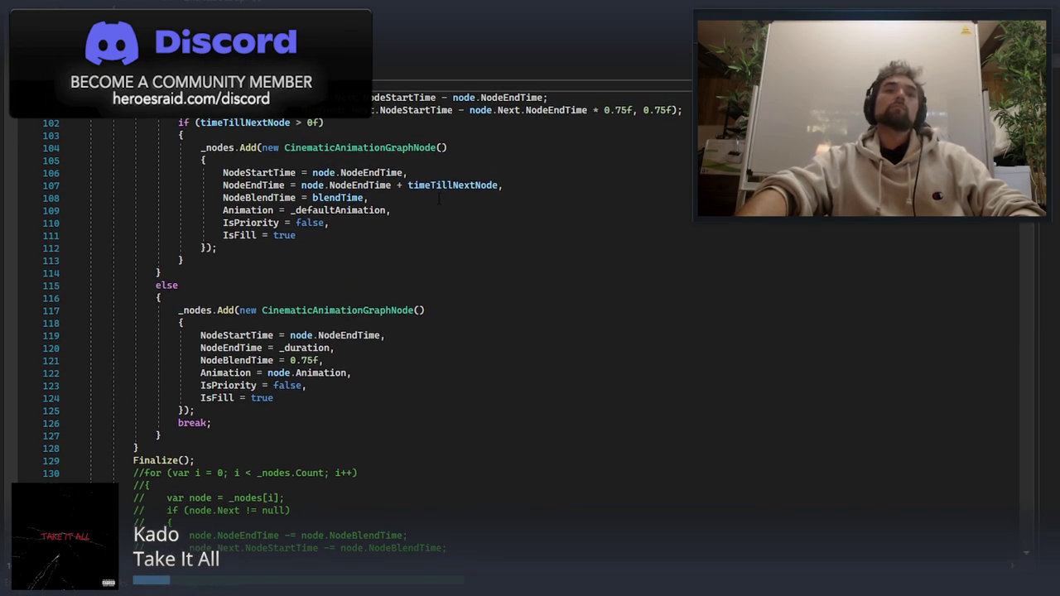
scroll(439, 197, "up", 1)
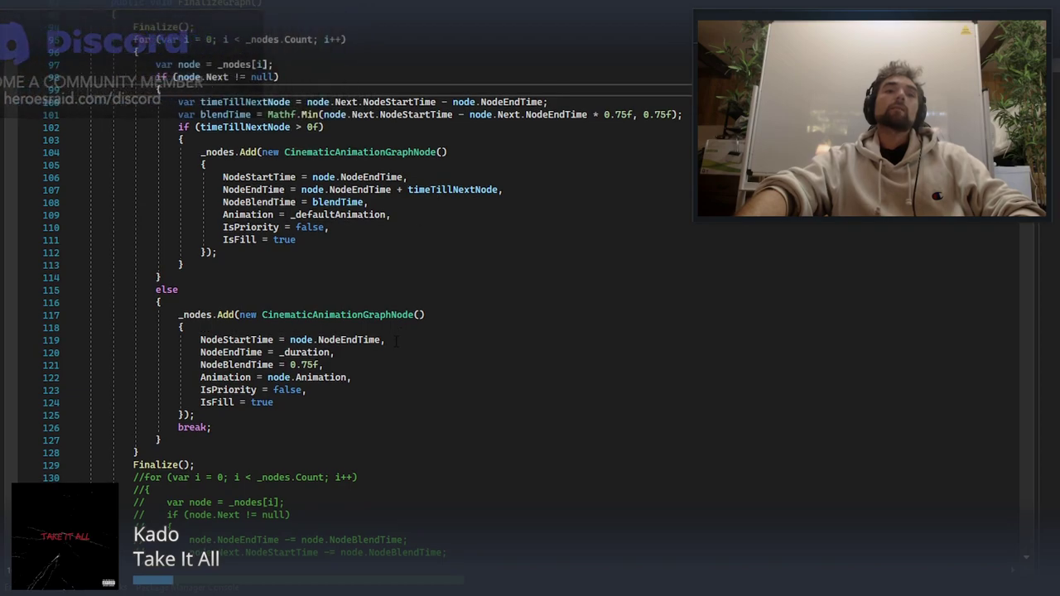
scroll(396, 340, "down", 1)
key("alt+Tab")
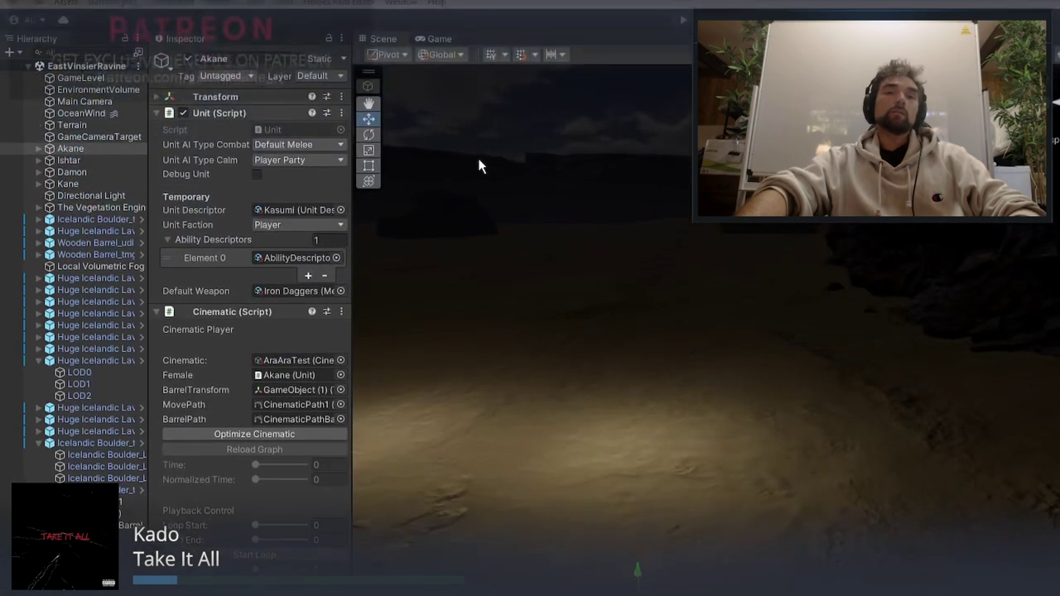
In AddAnimation, replace the blendTime assigned to NodeBlendTime on line 84 with 0.75f.
key("alt+Tab")
scroll(389, 315, "up", 3)
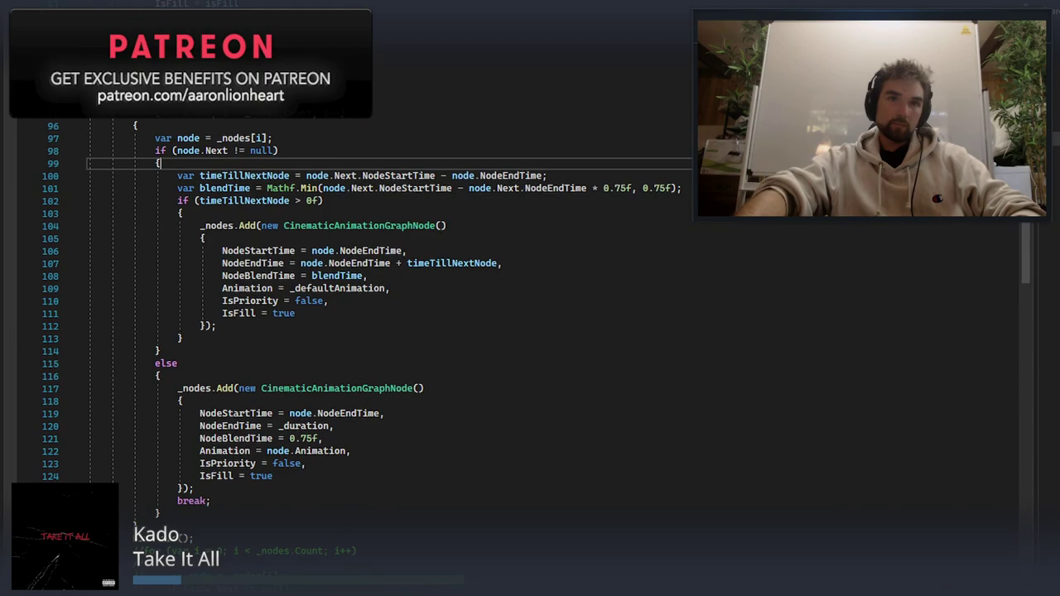
scroll(481, 325, "up", 5)
scroll(480, 325, "up", 7)
scroll(488, 334, "up", 6)
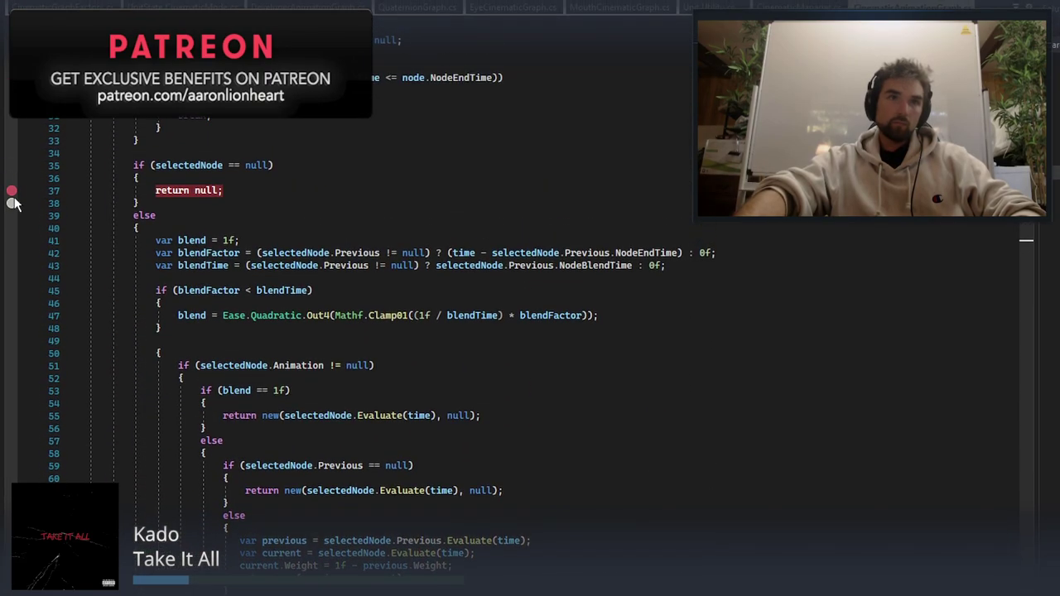
scroll(489, 334, "up", 9)
scroll(406, 323, "down", 12)
scroll(407, 324, "down", 14)
scroll(407, 323, "up", 2)
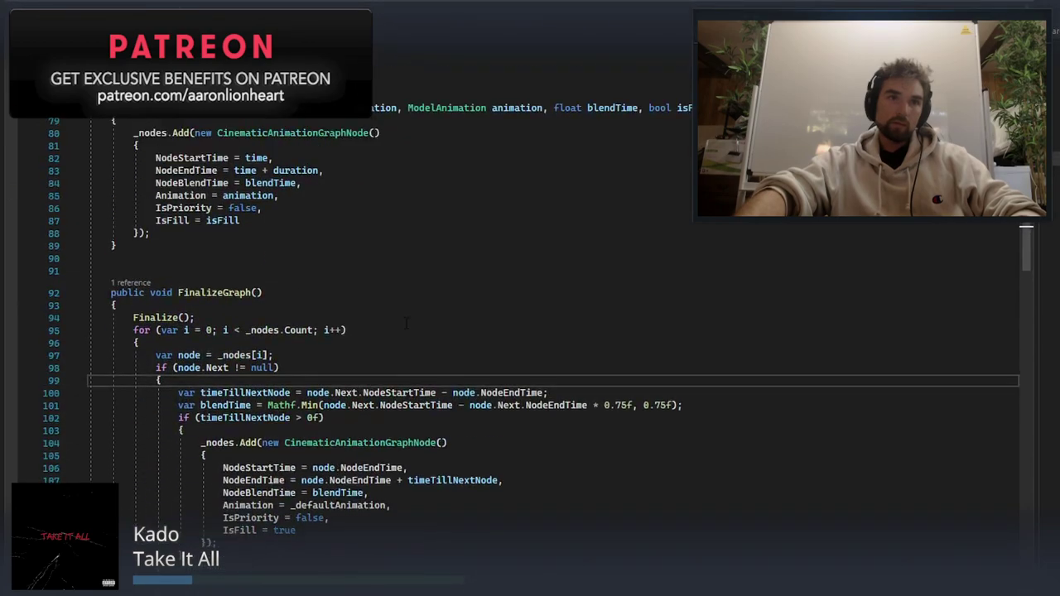
scroll(406, 265, "up", 1)
double_click(270, 201)
type("0.75f")
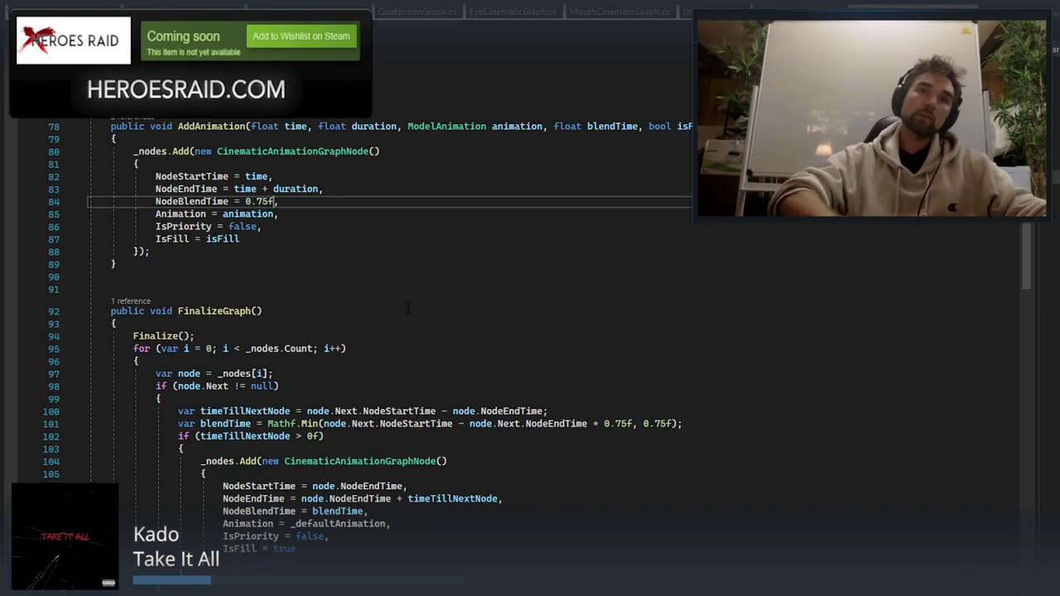
scroll(407, 309, "down", 2)
scroll(407, 309, "down", 4)
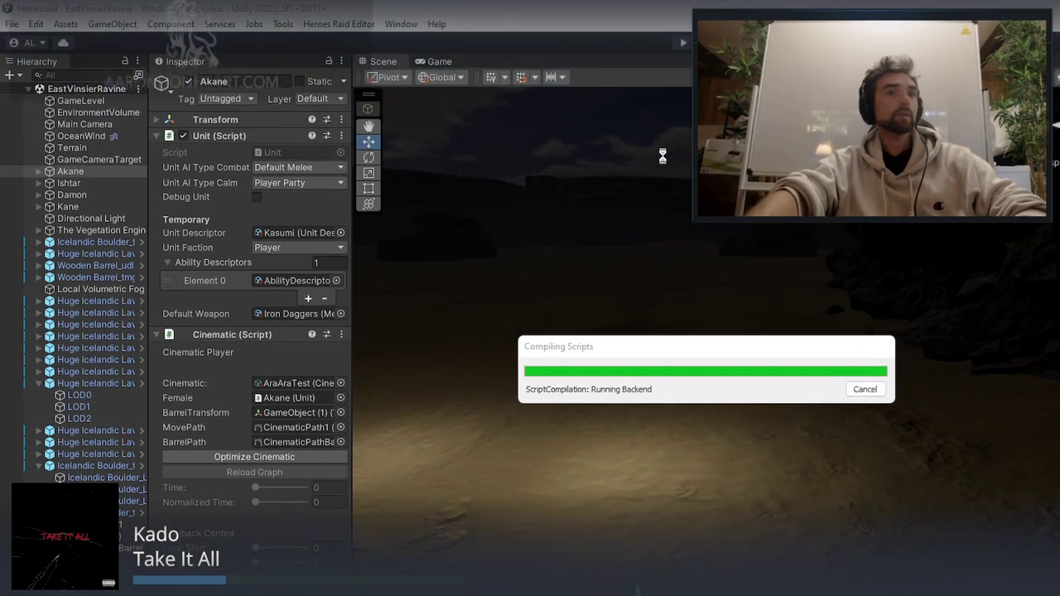
Enter play mode, start the cinematic, and loop it from 5 to 15.2 seconds.
left_click(683, 45)
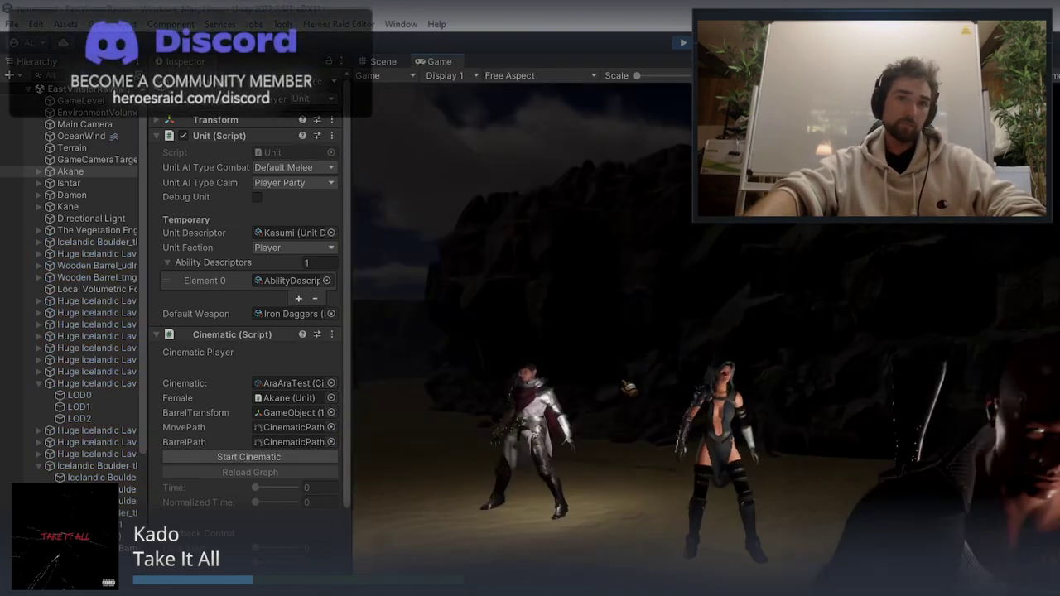
left_click(314, 364)
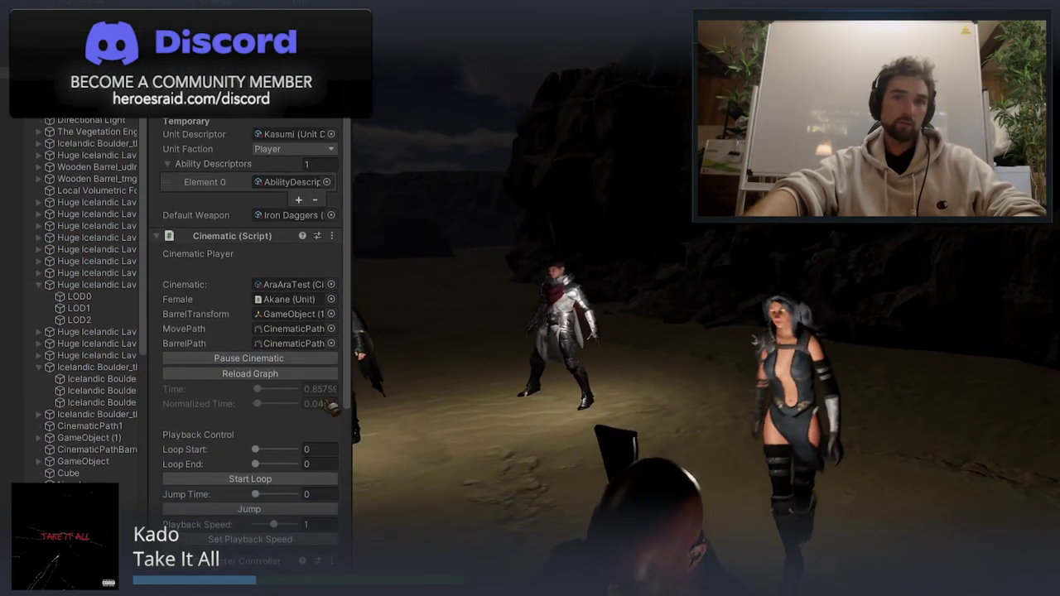
left_click(318, 362)
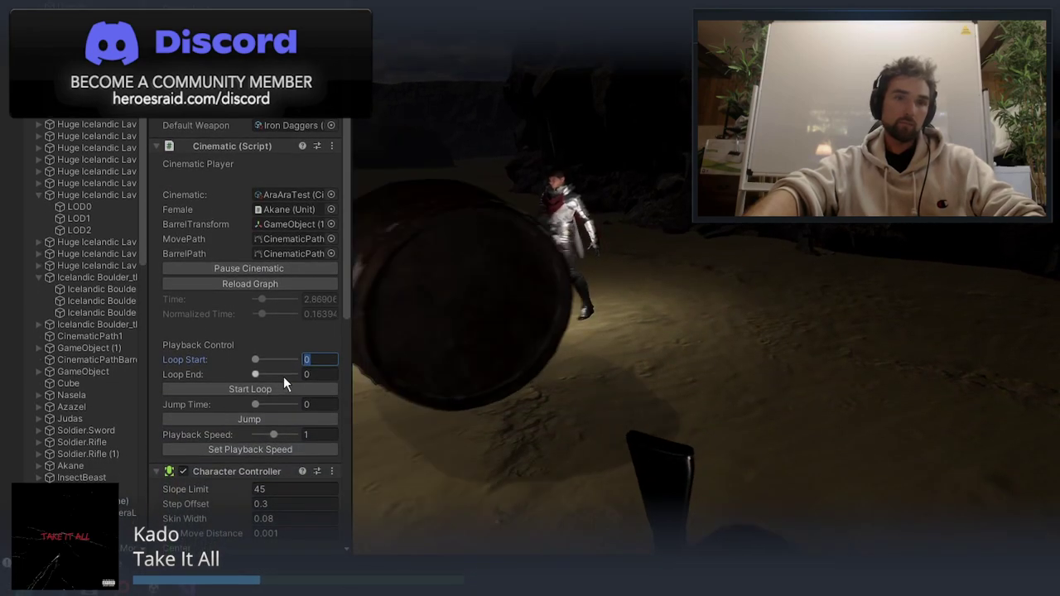
type("5")
left_click(289, 374)
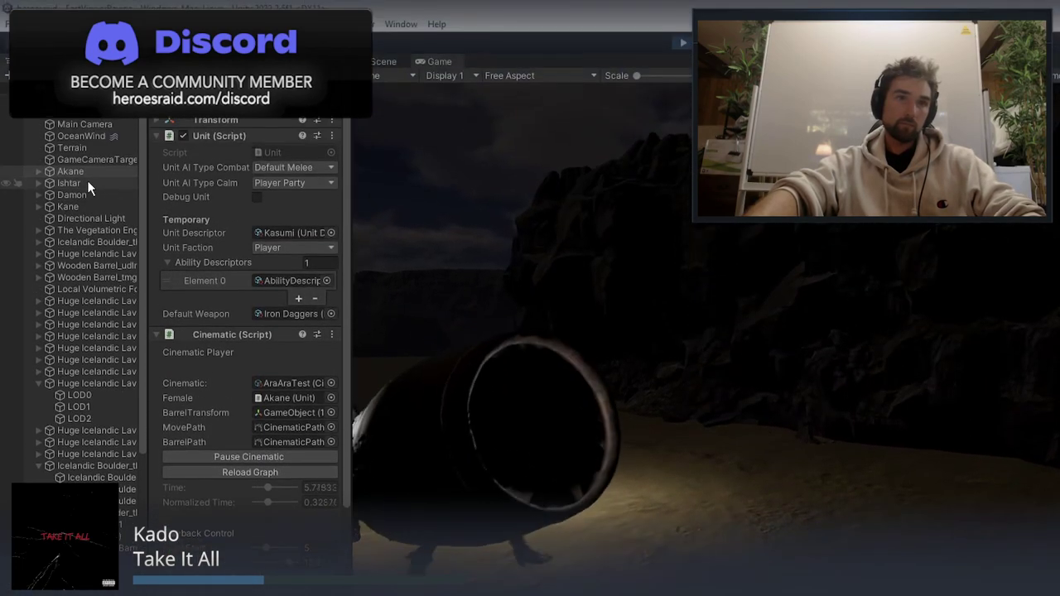
Switch to the Scene view and select Kasumi.Model to inspect its Animancer component.
double_click(83, 171)
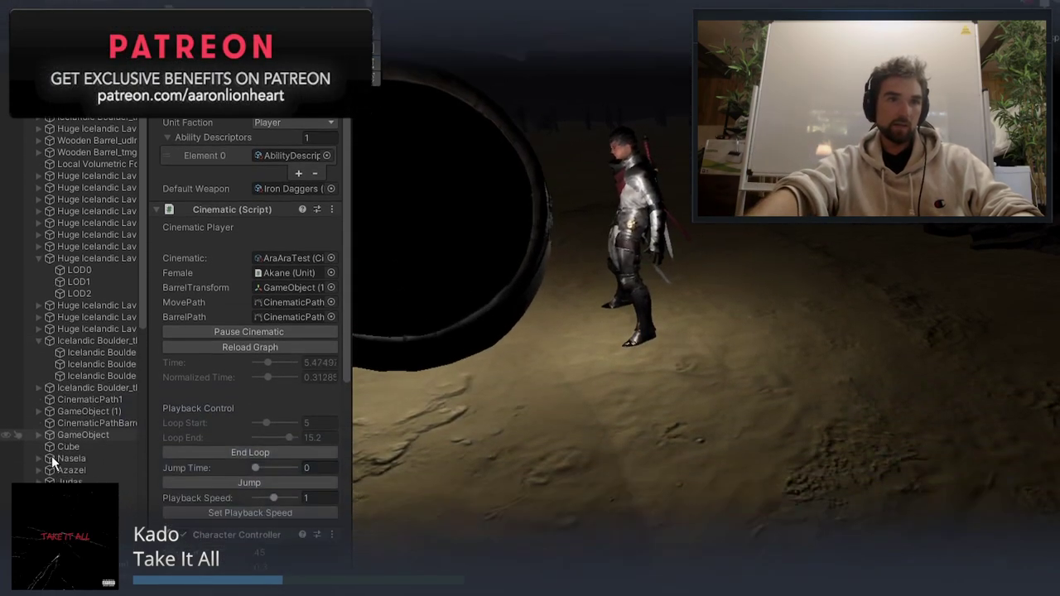
scroll(58, 439, "down", 2)
scroll(70, 413, "down", 3)
scroll(76, 421, "down", 3)
scroll(95, 401, "down", 2)
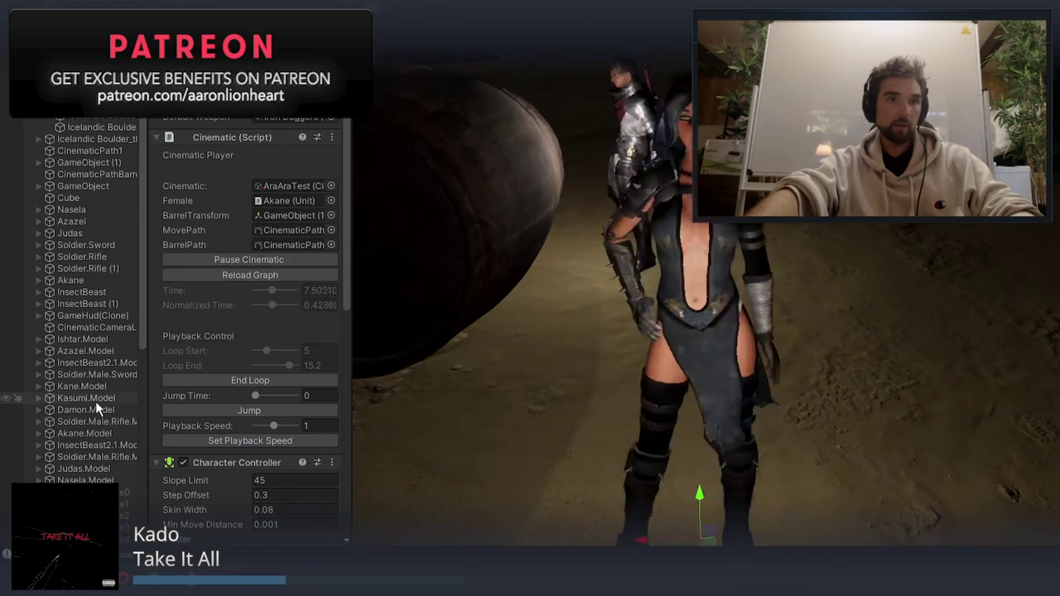
left_click(95, 401)
scroll(193, 240, "down", 3)
scroll(225, 232, "down", 5)
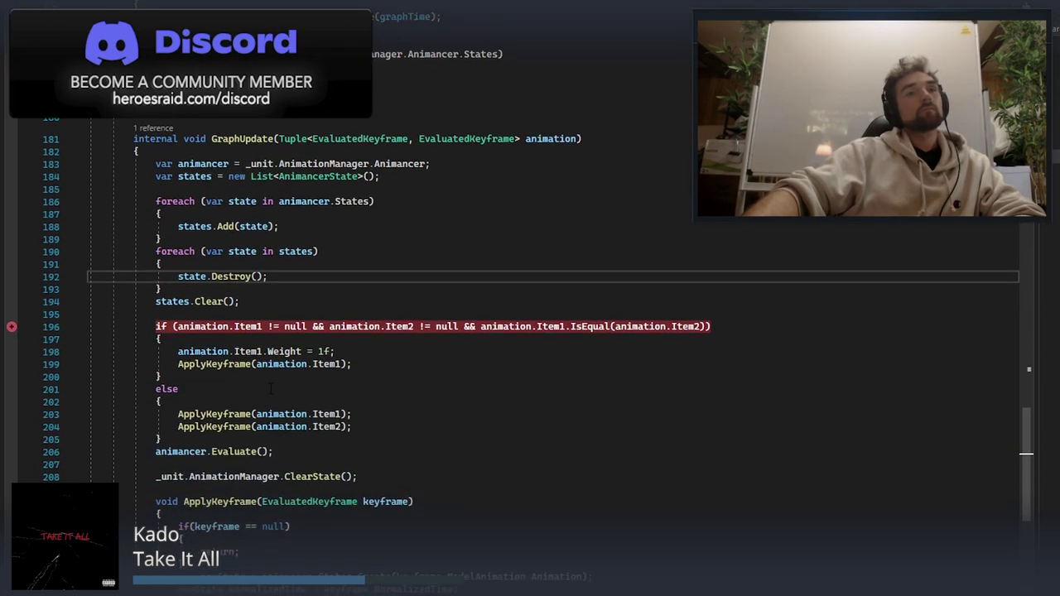
Remove the line 196 breakpoint and scroll down to ApplyKeyframe.
left_click(11, 326)
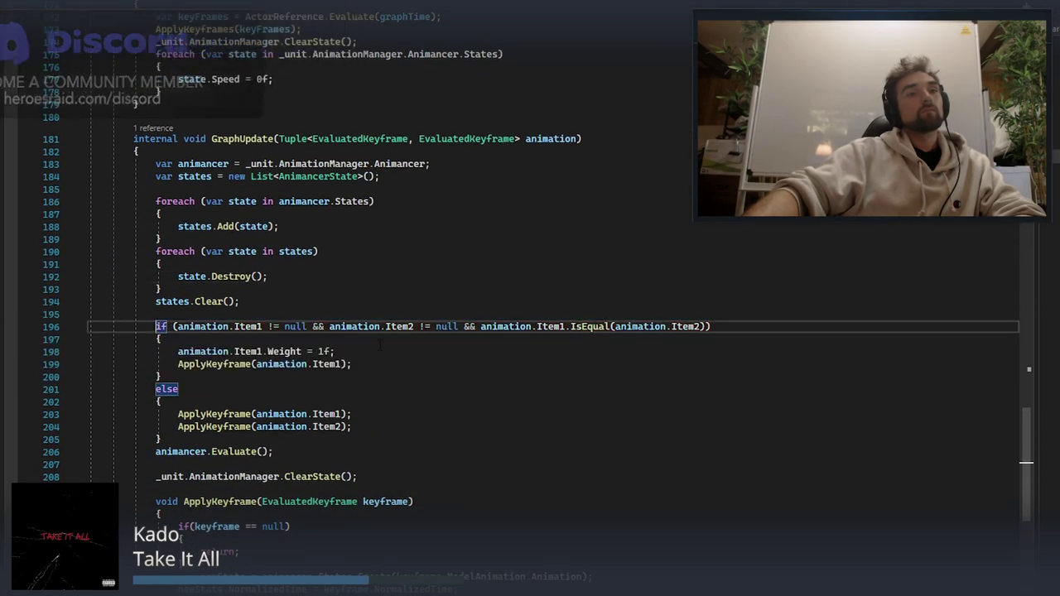
scroll(597, 372, "down", 3)
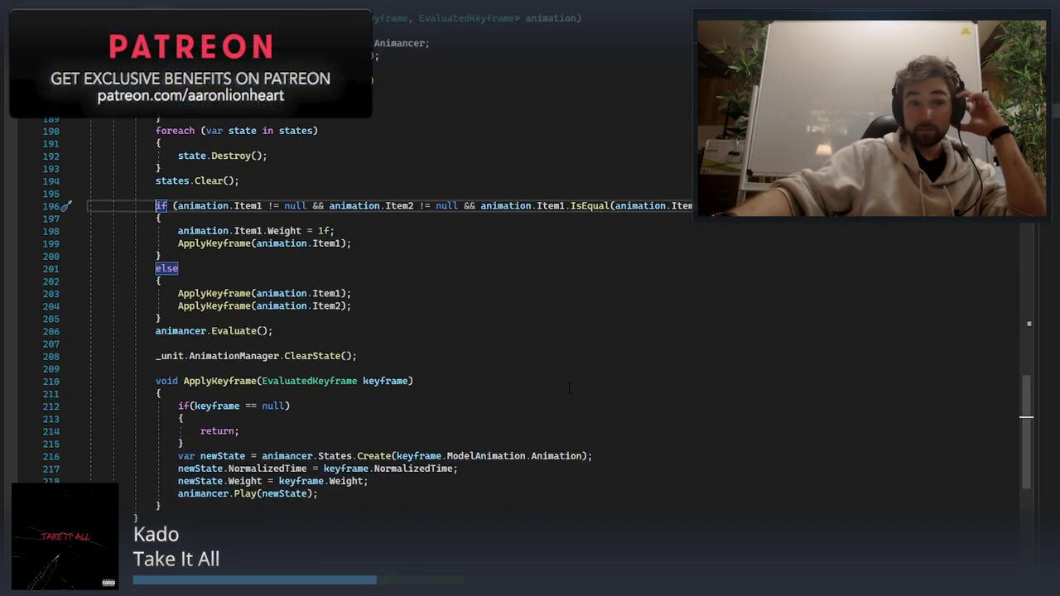
scroll(569, 387, "down", 2)
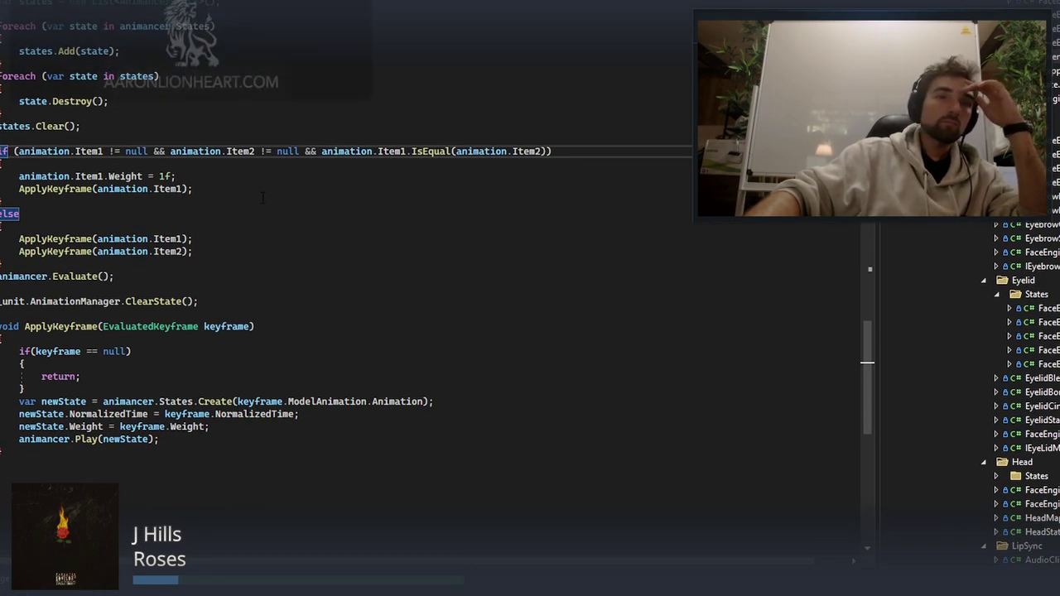
Add an int layer parameter to ApplyKeyframe after the keyframe parameter.
left_click(294, 326)
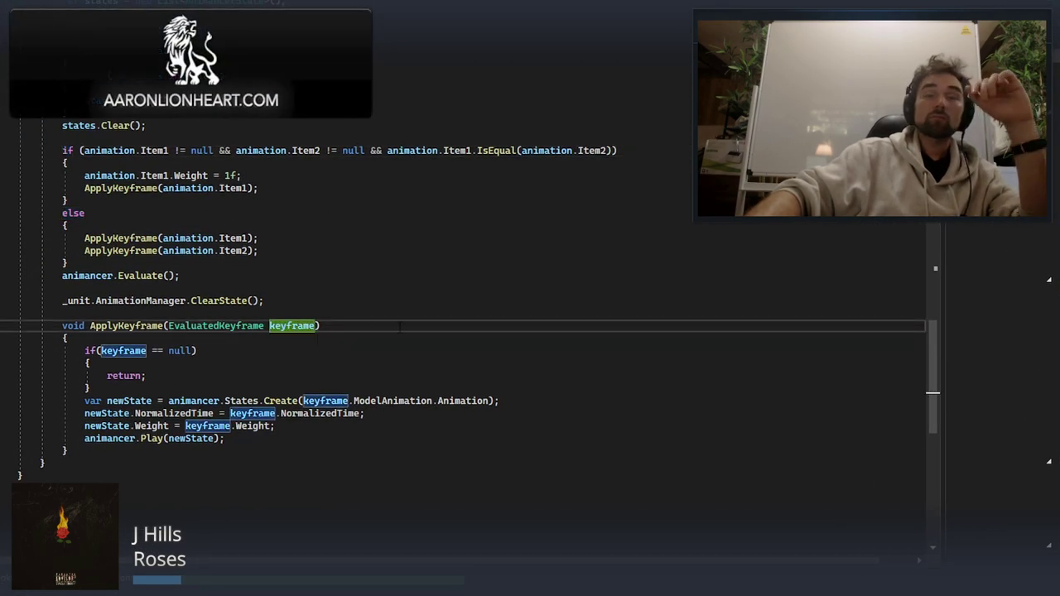
type(", inde")
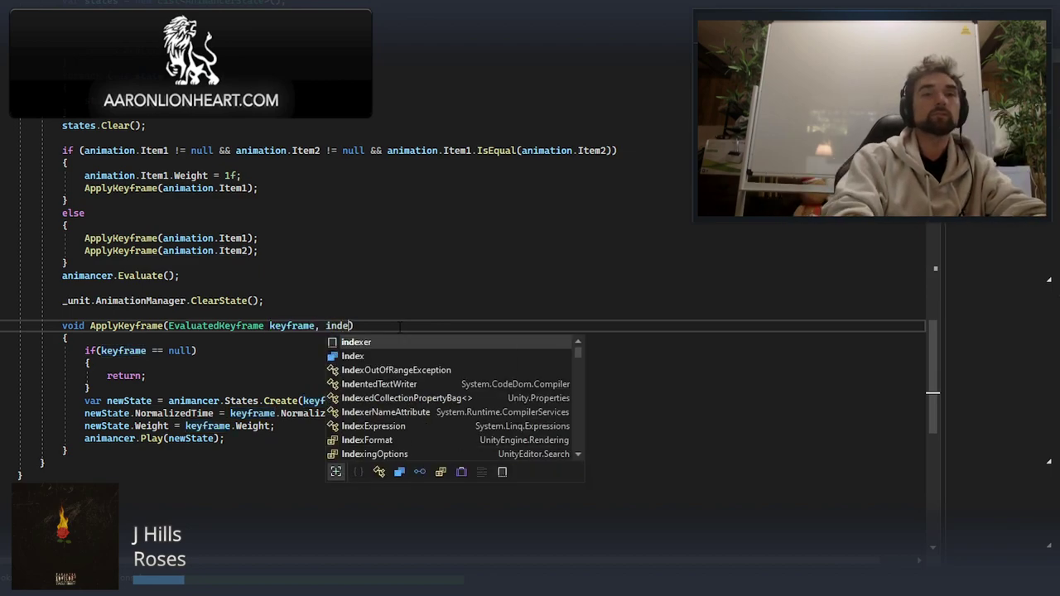
key("BackSpace")
key("BackSpace")
key("BackSpace")
type("nt layer")
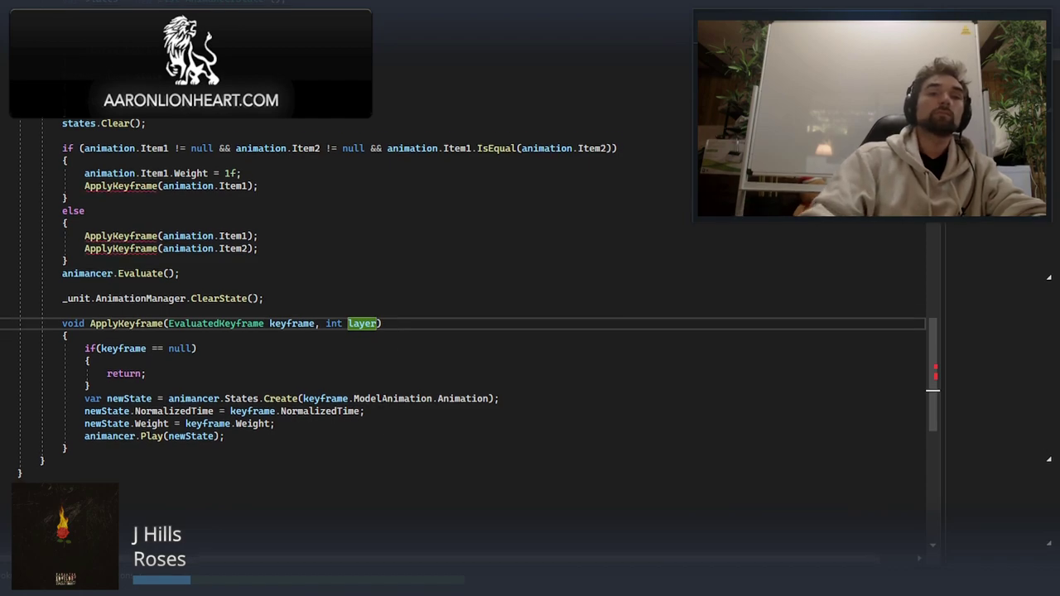
Change animancer.Play to animancer.Layers[layer].Play(newState) inside ApplyKeyframe.
left_click(182, 411)
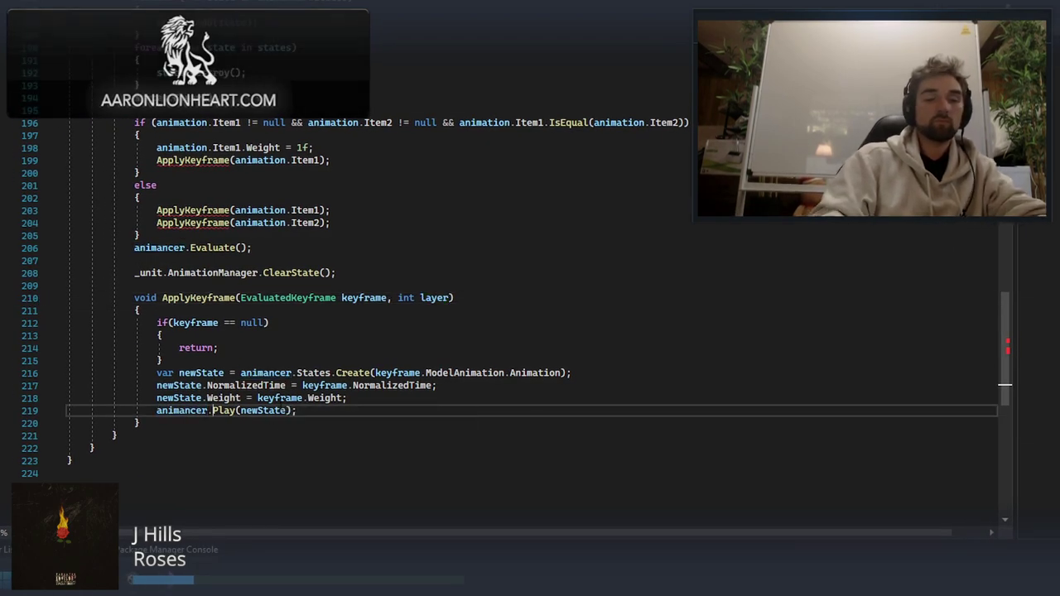
type("layers")
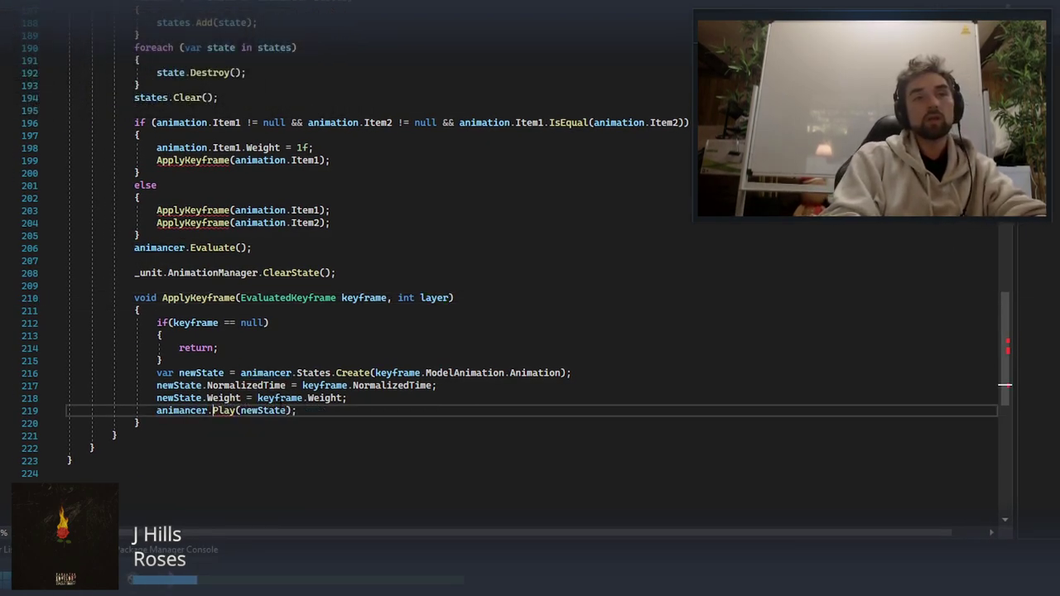
scroll(381, 313, "up", 2)
scroll(381, 313, "up", 3)
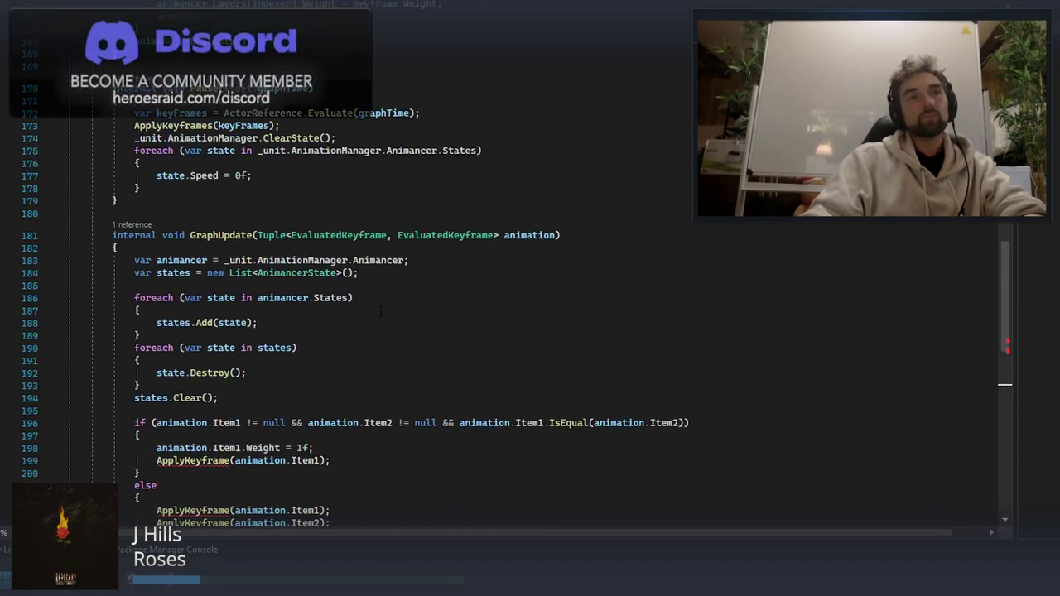
scroll(381, 313, "up", 5)
scroll(381, 313, "down", 4)
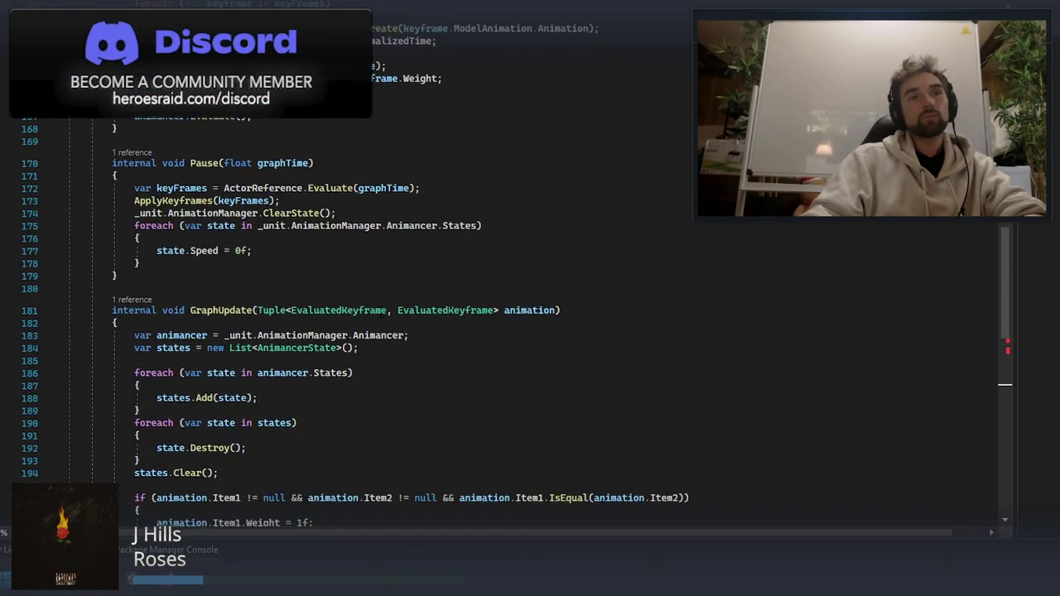
scroll(377, 316, "down", 5)
scroll(377, 315, "down", 1)
scroll(374, 319, "down", 1)
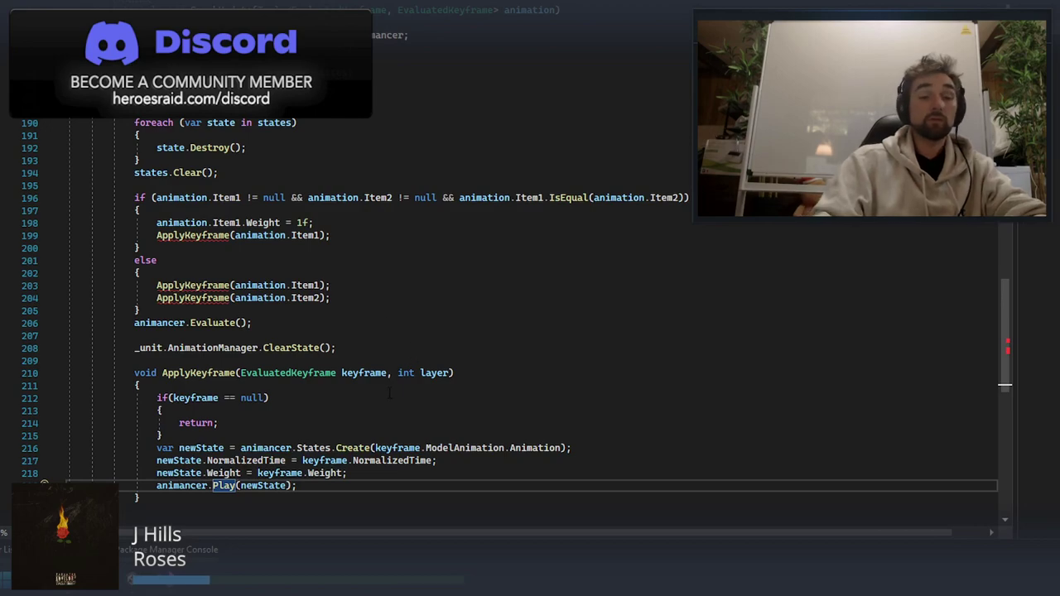
type("ers[")
type("in")
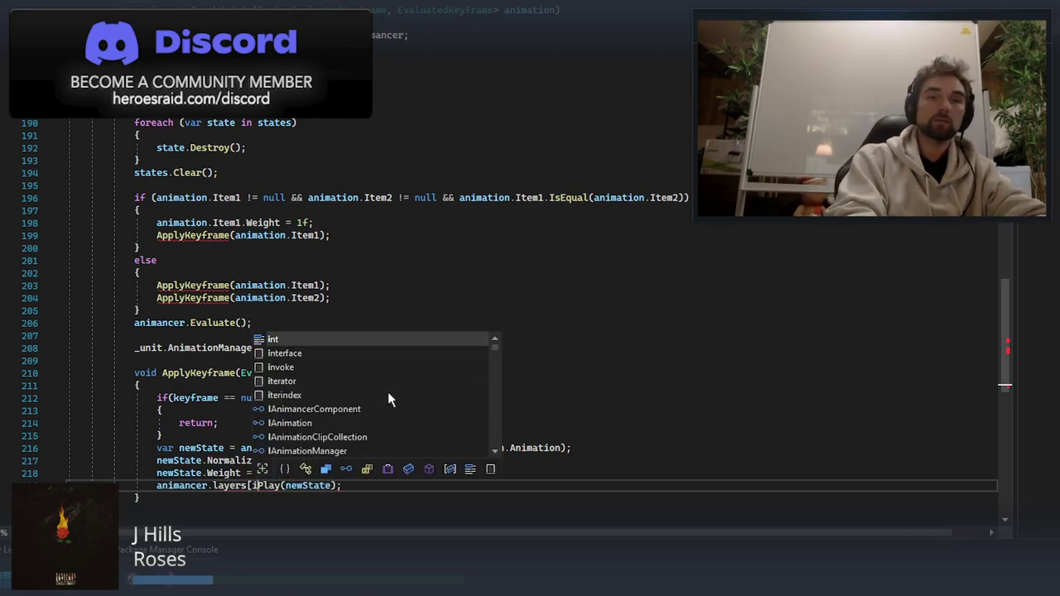
type("dexe")
key("BackSpace")
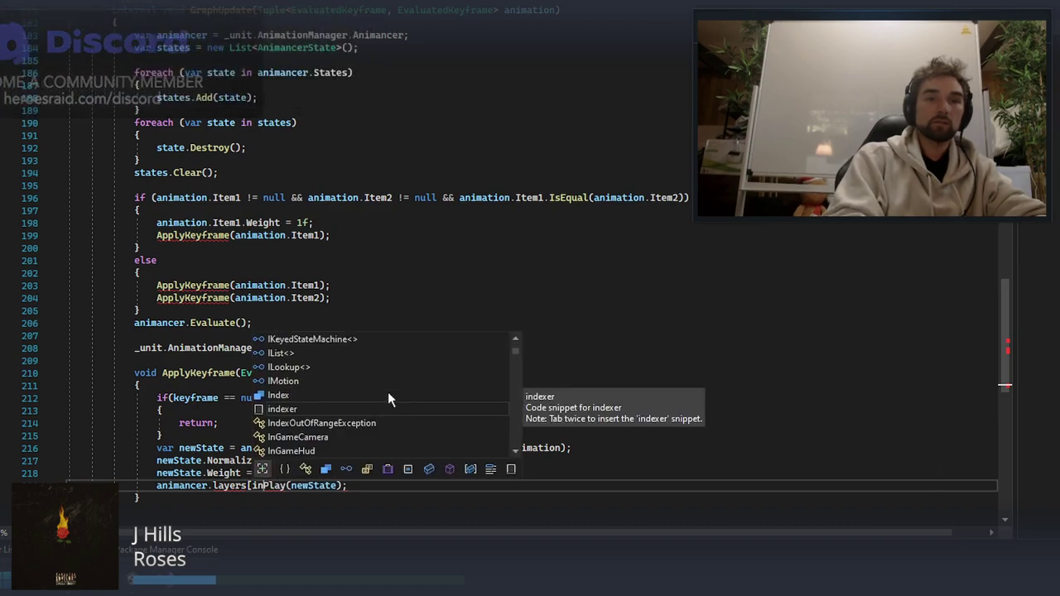
key("BackSpace")
key("BackSpace")
key("BackSpace")
key("BackSpace")
type("la")
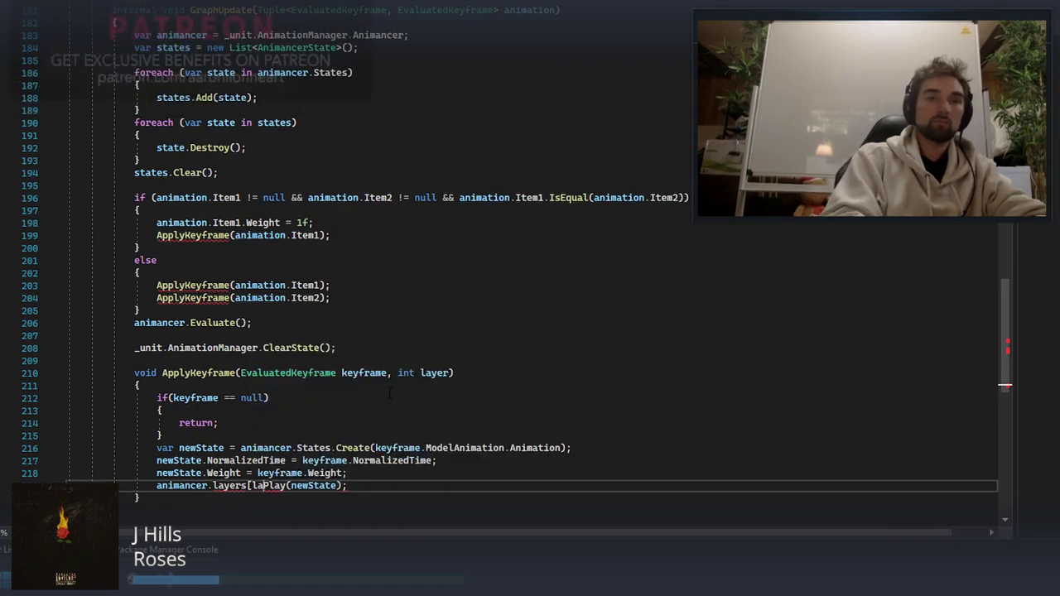
type("yer].")
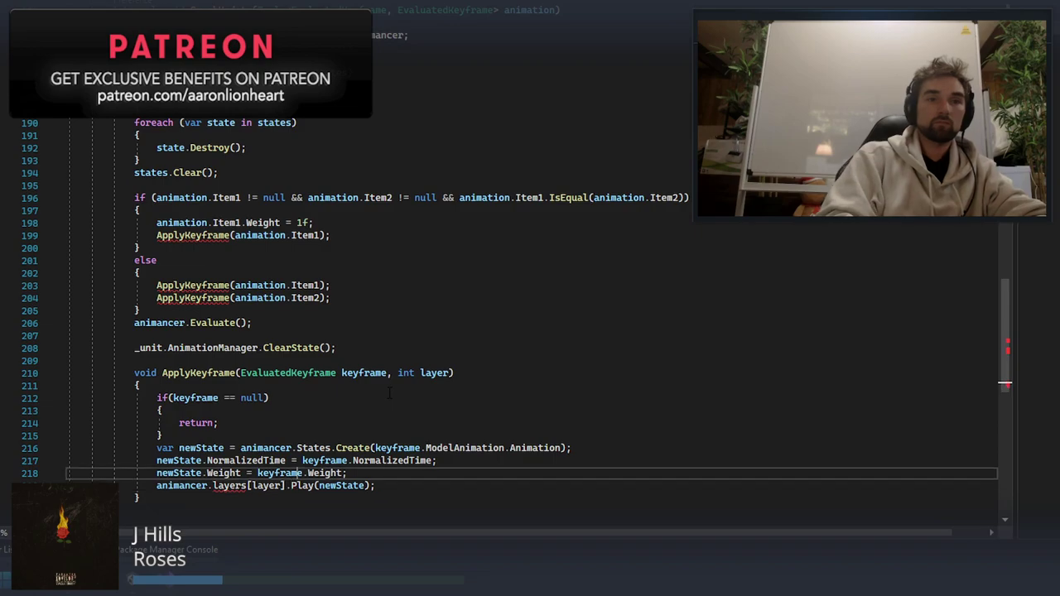
left_click(251, 485)
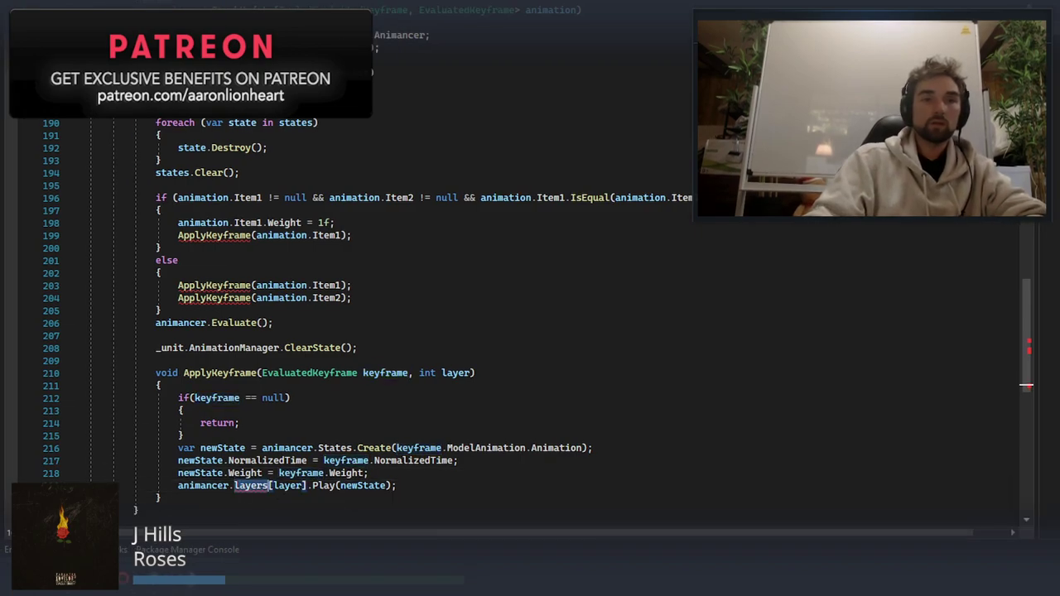
key("ctrl+space")
key("Tab")
left_click(272, 472)
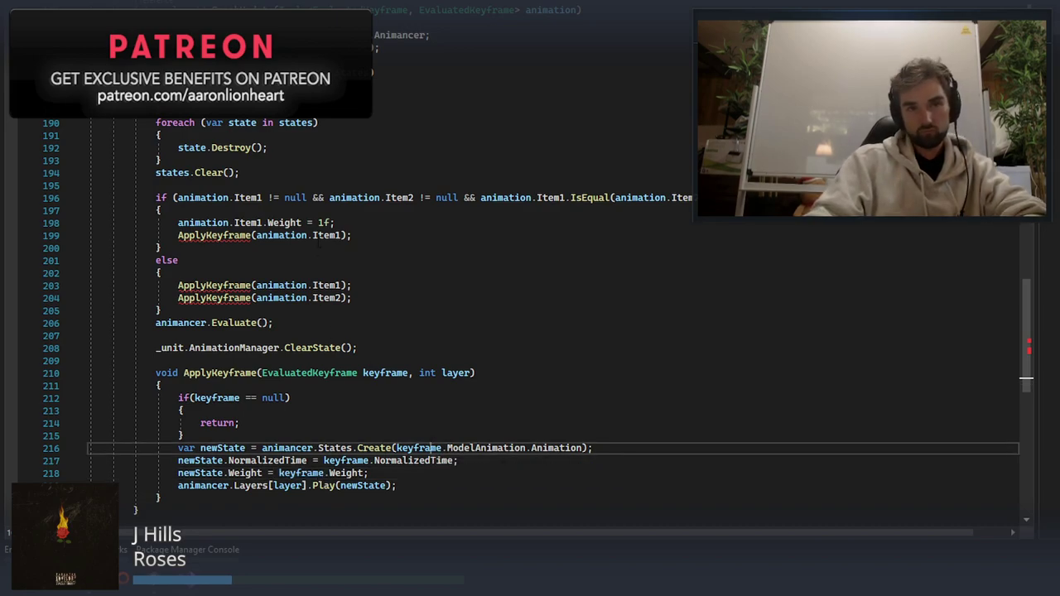
Pass layer 0 to the first ApplyKeyframe call for Item1.
left_click(378, 243)
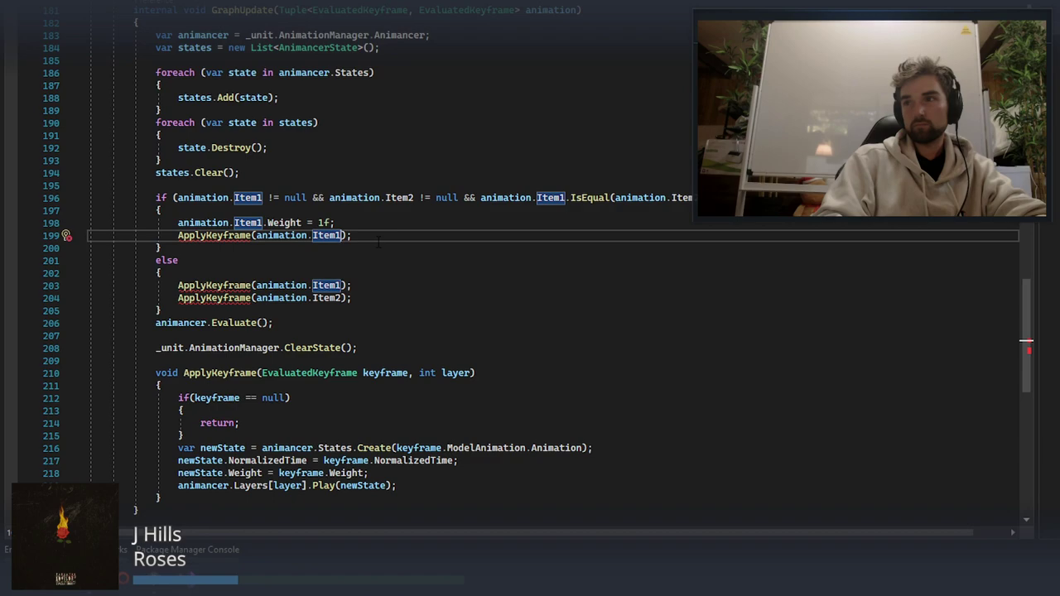
type(", 0")
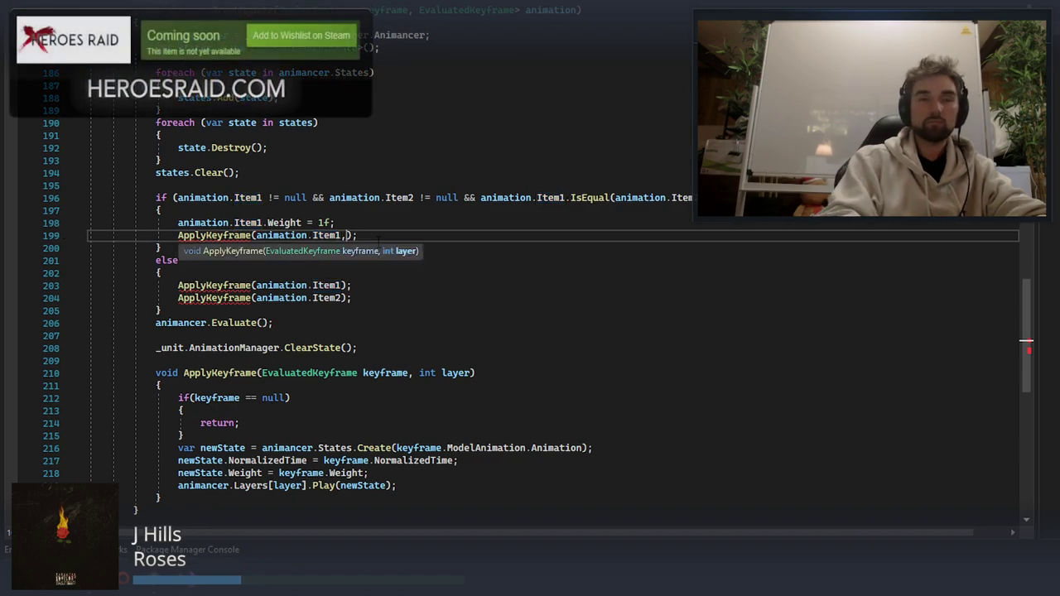
key("Down")
key("Down")
key("Down")
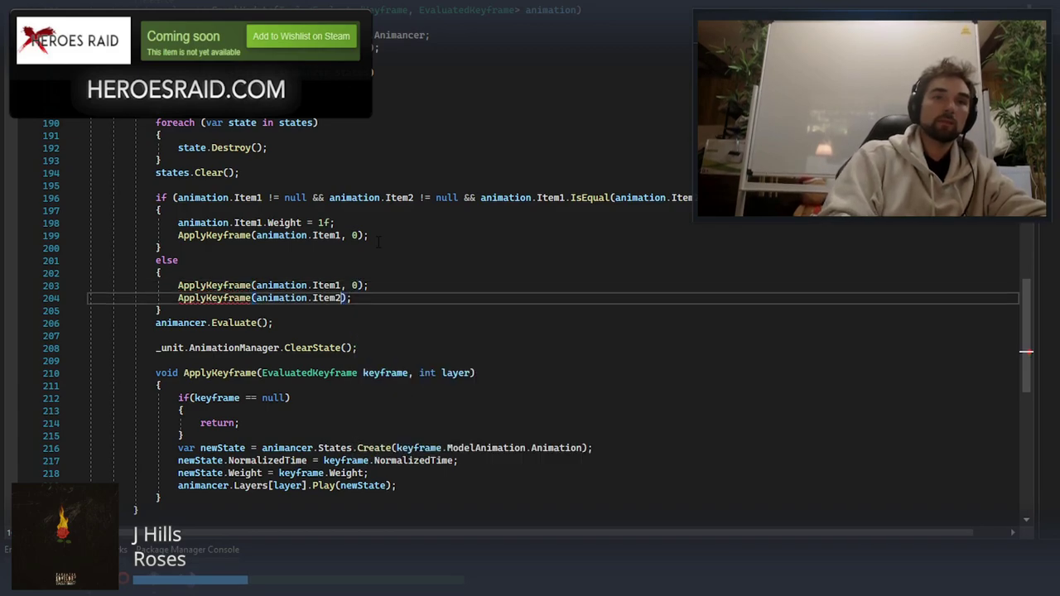
key("Up")
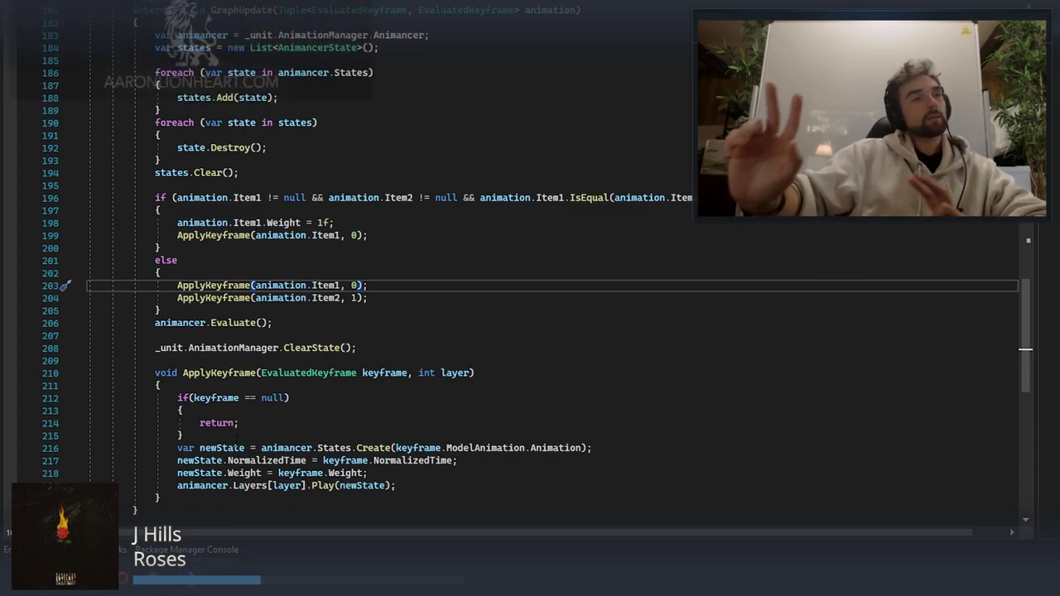
In Unity, select Akane and loop its cinematic between 5 and 14.2 seconds.
left_click(187, 550)
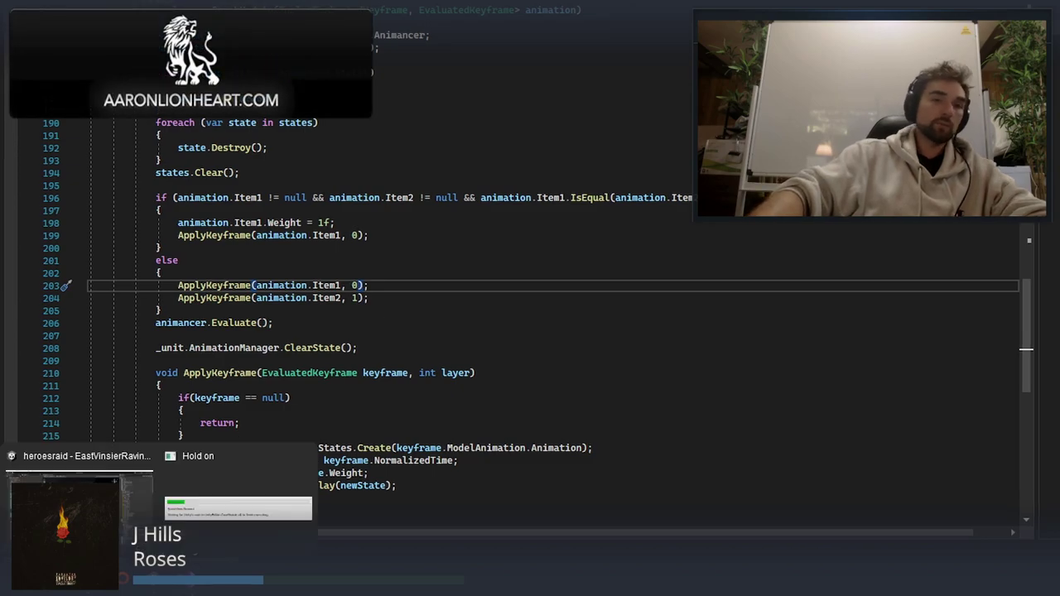
key("alt+Tab")
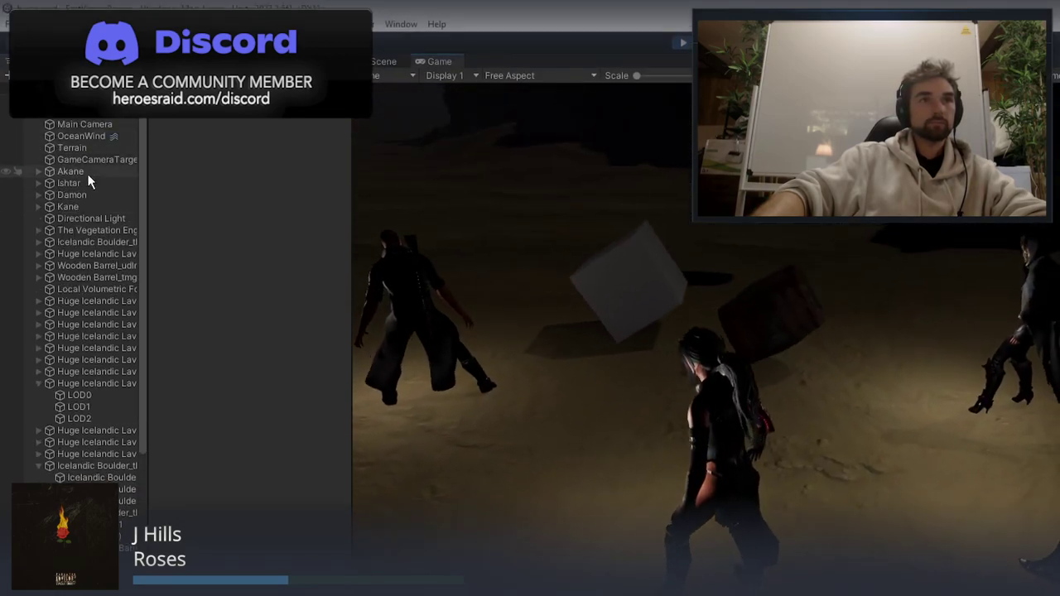
left_click(89, 172)
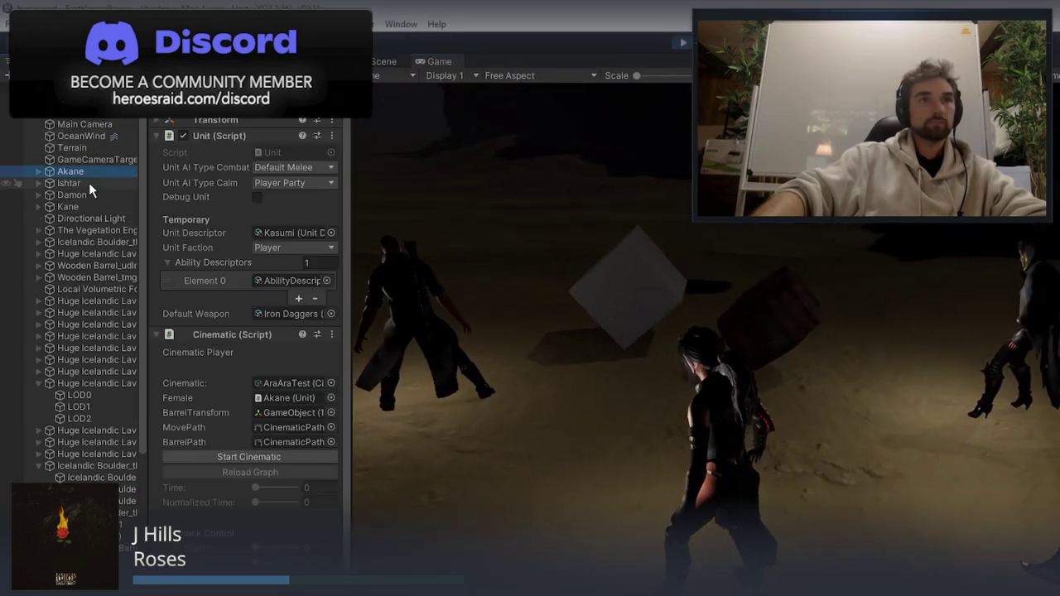
scroll(269, 411, "down", 3)
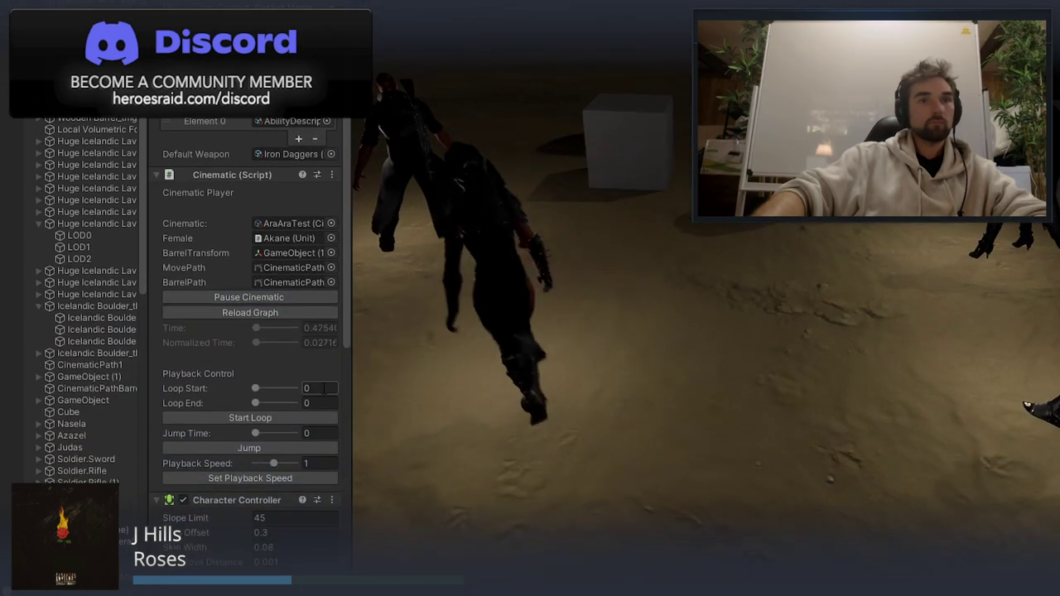
left_click_drag(255, 387, 286, 387)
scroll(294, 381, "down", 1)
left_click(287, 397)
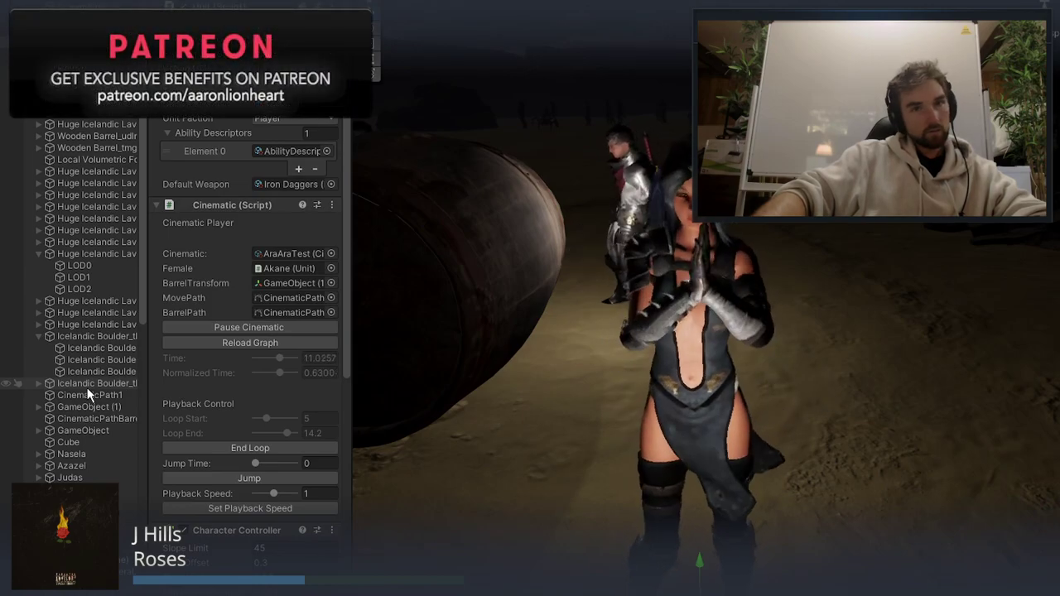
Select Kasumi.Model and check its Animancer states on Base Layer and Layer 1.
scroll(87, 344, "down", 1)
scroll(91, 356, "down", 2)
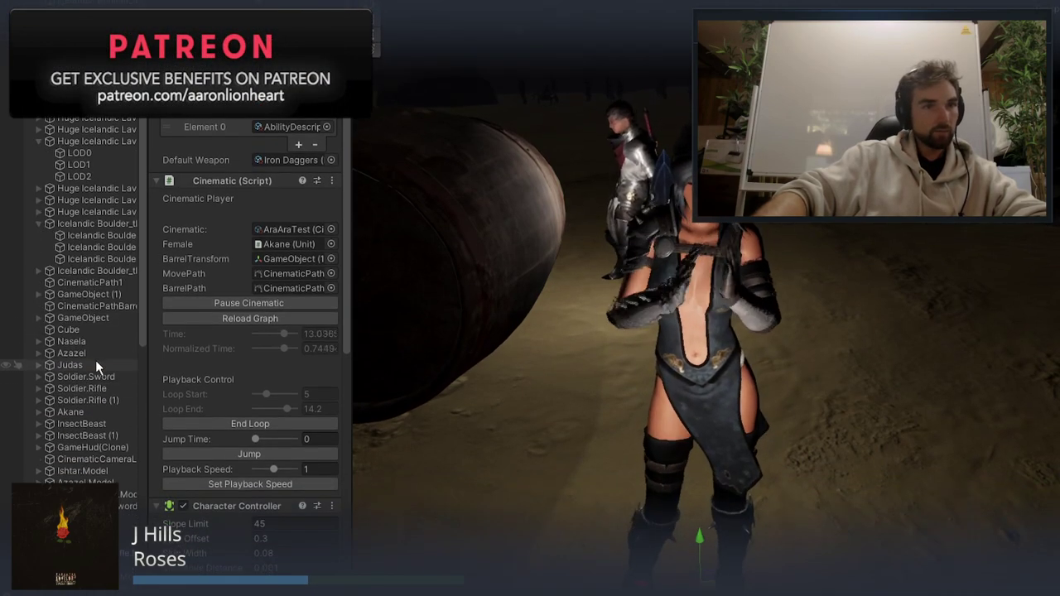
scroll(90, 354, "down", 1)
scroll(99, 373, "down", 2)
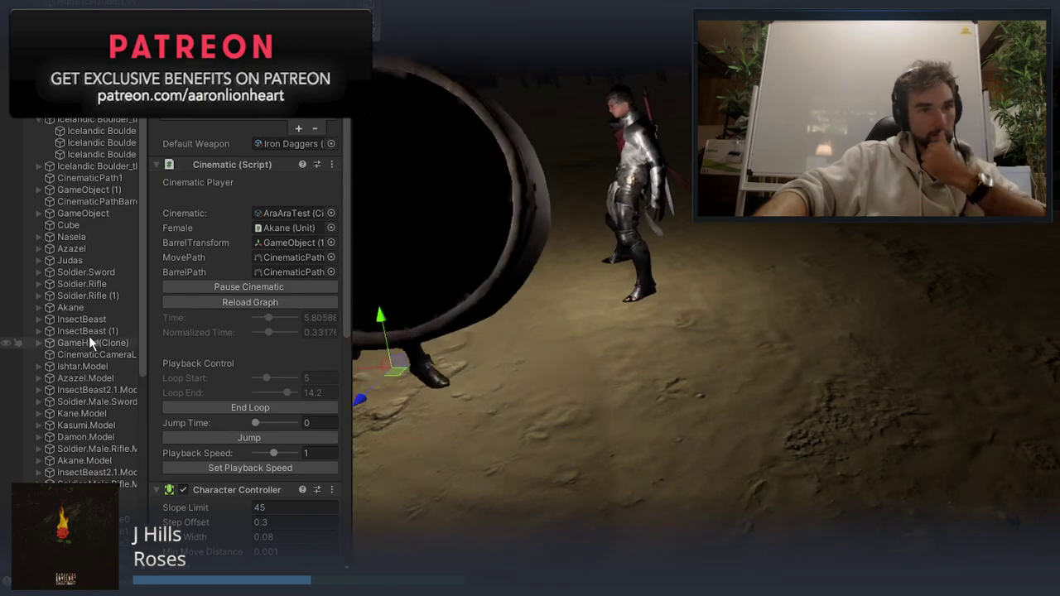
scroll(91, 389, "down", 2)
scroll(94, 394, "down", 1)
left_click(91, 396)
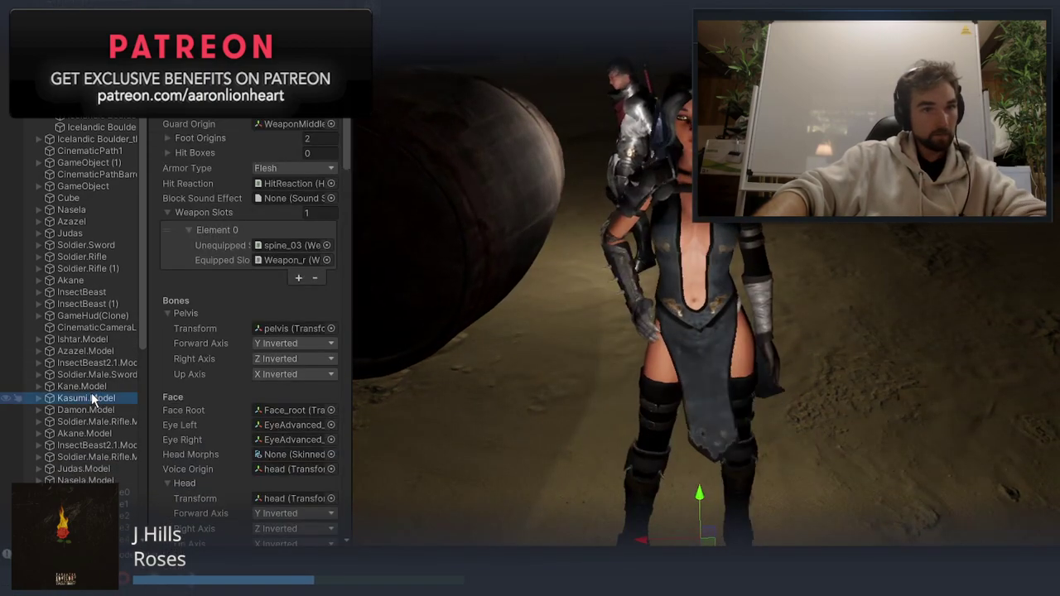
scroll(249, 233, "down", 5)
scroll(242, 222, "down", 5)
scroll(243, 225, "down", 5)
scroll(243, 232, "down", 2)
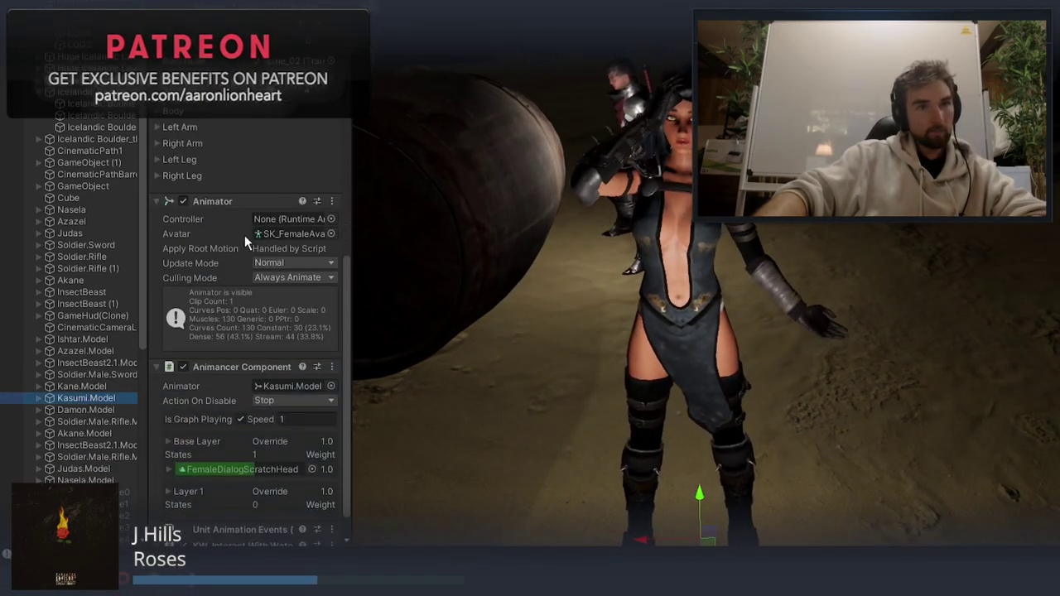
scroll(245, 240, "down", 1)
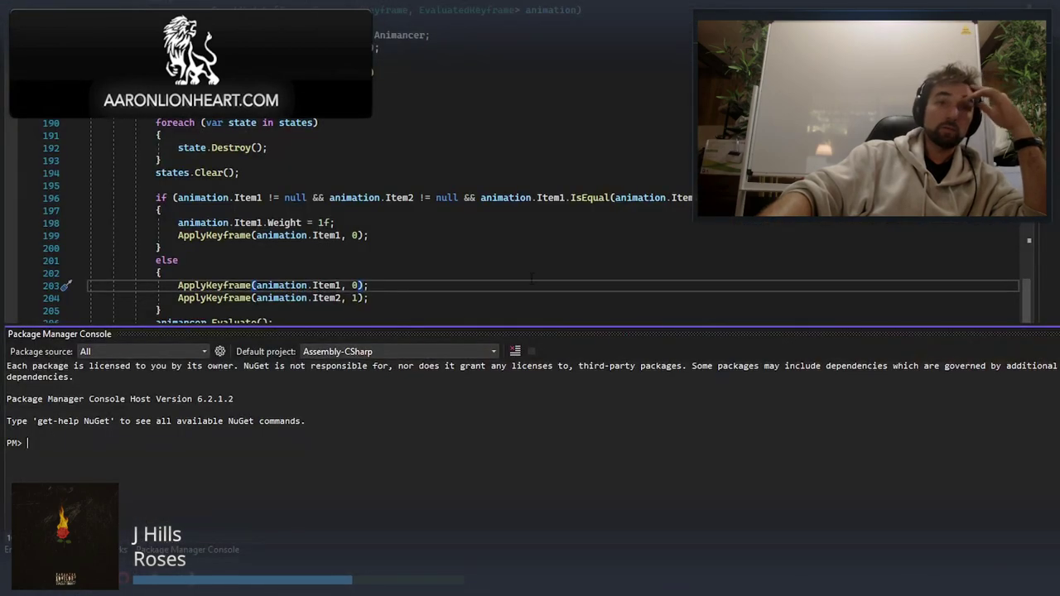
In Visual Studio, review the Play call's overloads on line 218, leaving the call unchanged.
left_click(554, 251)
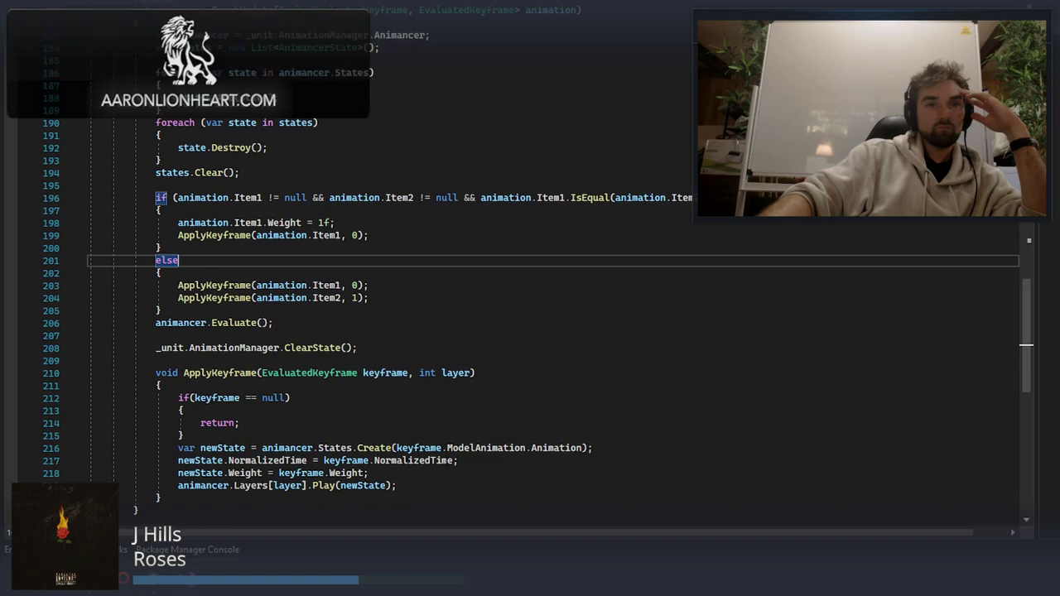
left_click(387, 486)
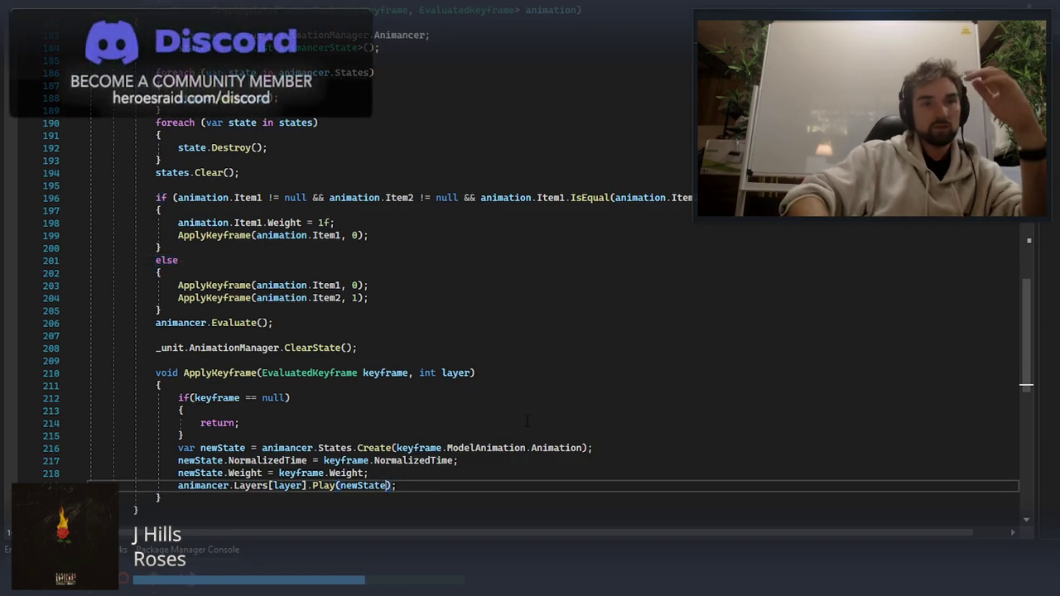
type(",")
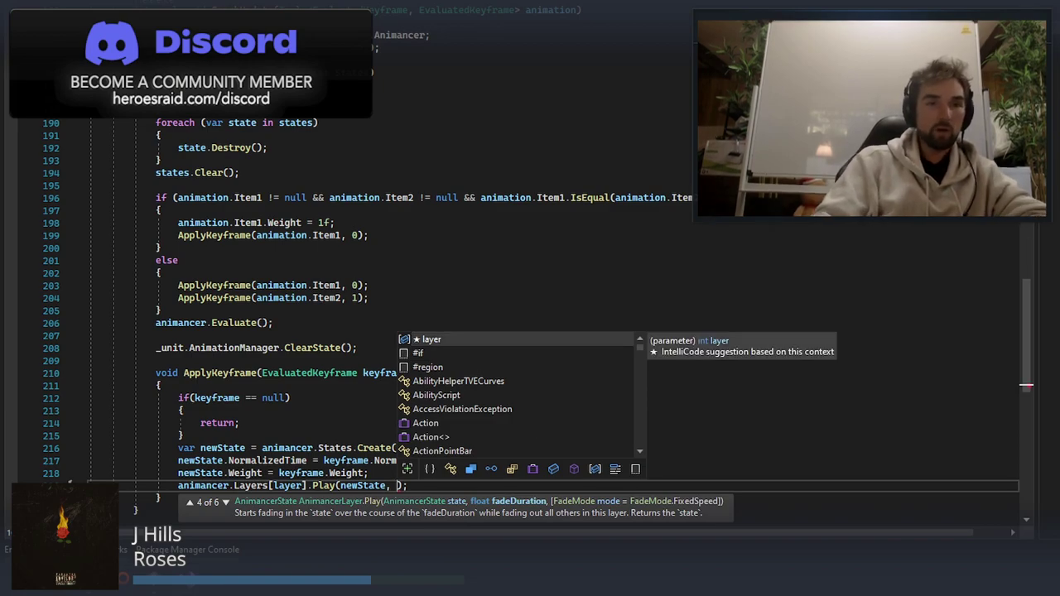
left_click(190, 508)
left_click(189, 508)
left_click(190, 508)
left_click(190, 507)
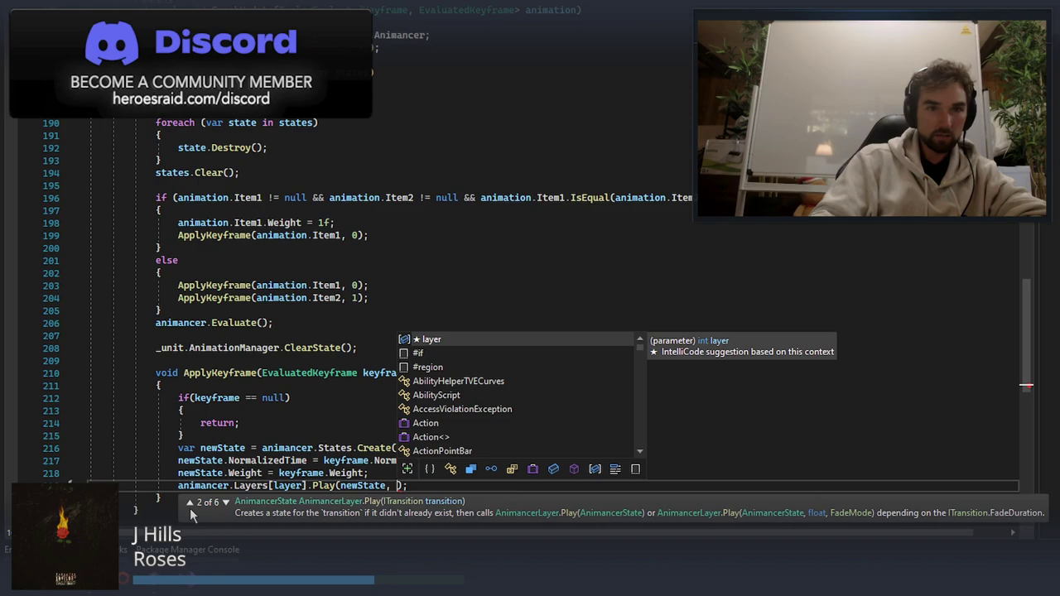
left_click(190, 503)
left_click(190, 503)
key("BackSpace")
key("BackSpace")
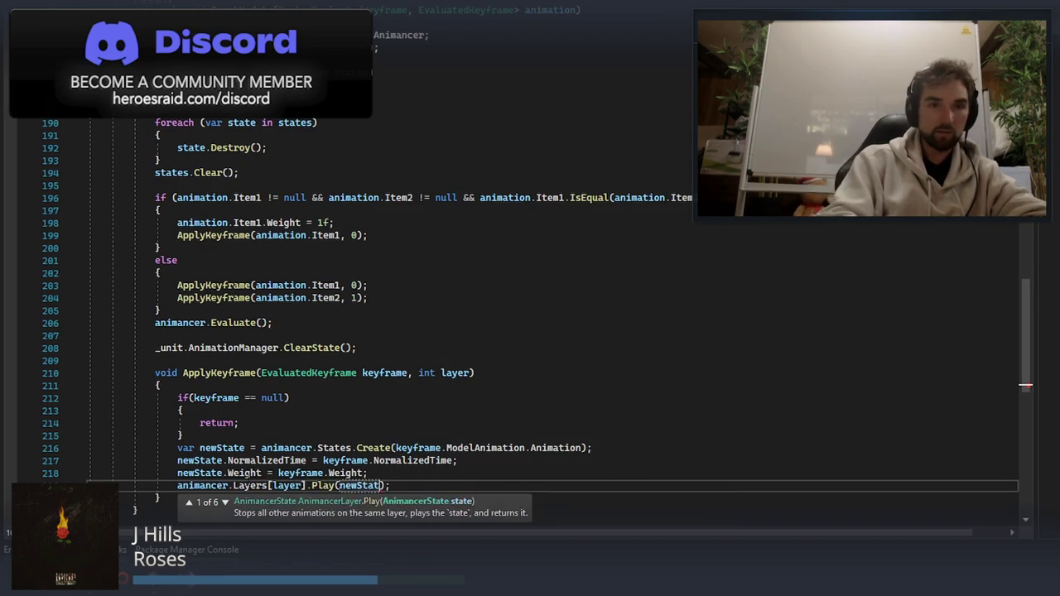
type("e")
key("Escape")
Replace the newState.Weight assignment with animancer.Layers[layer].SetWeight(keyframe.Weight).
key("End")
key("Return")
type("a")
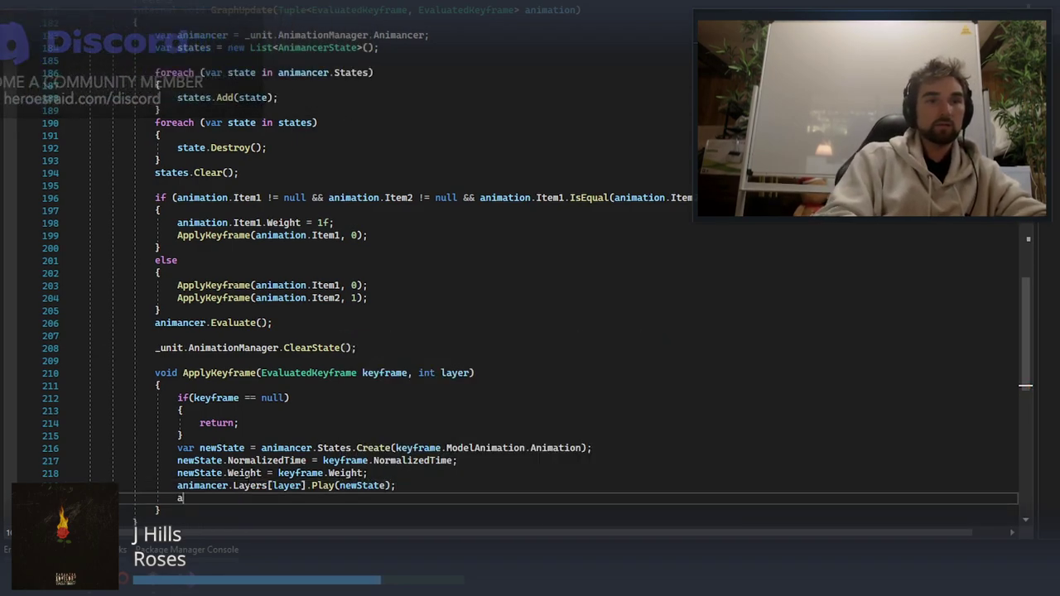
type("nimac")
left_click(251, 483)
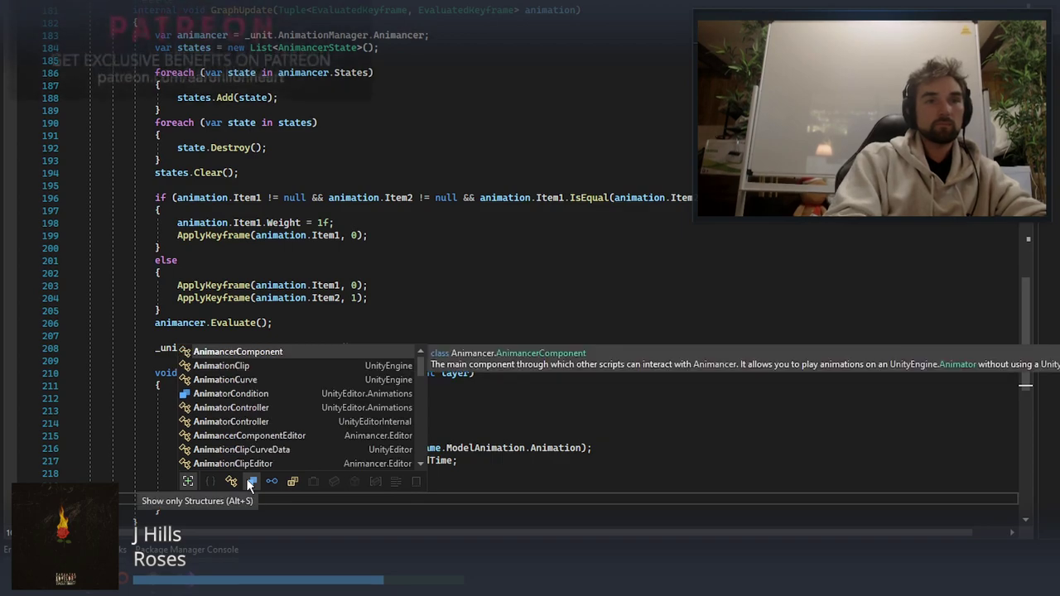
type("im")
key("Escape")
triple_click(245, 473)
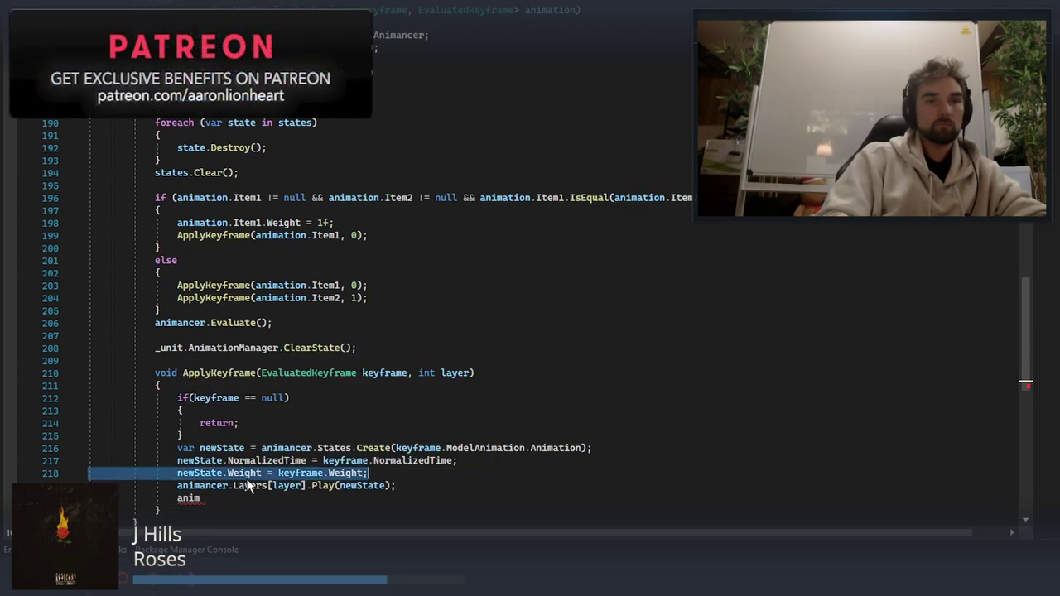
key("Delete")
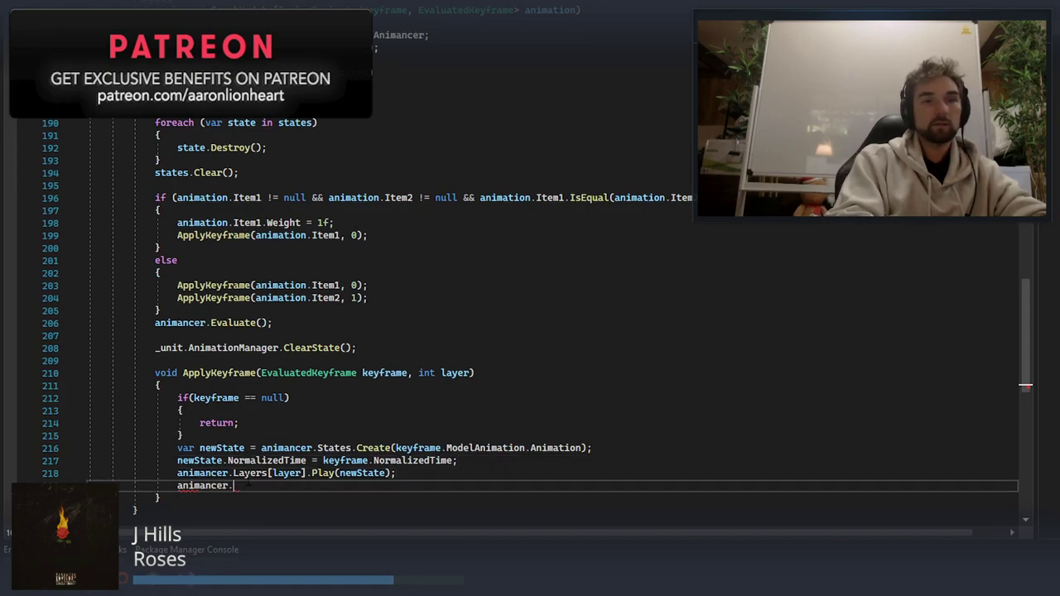
type("Layers[lay")
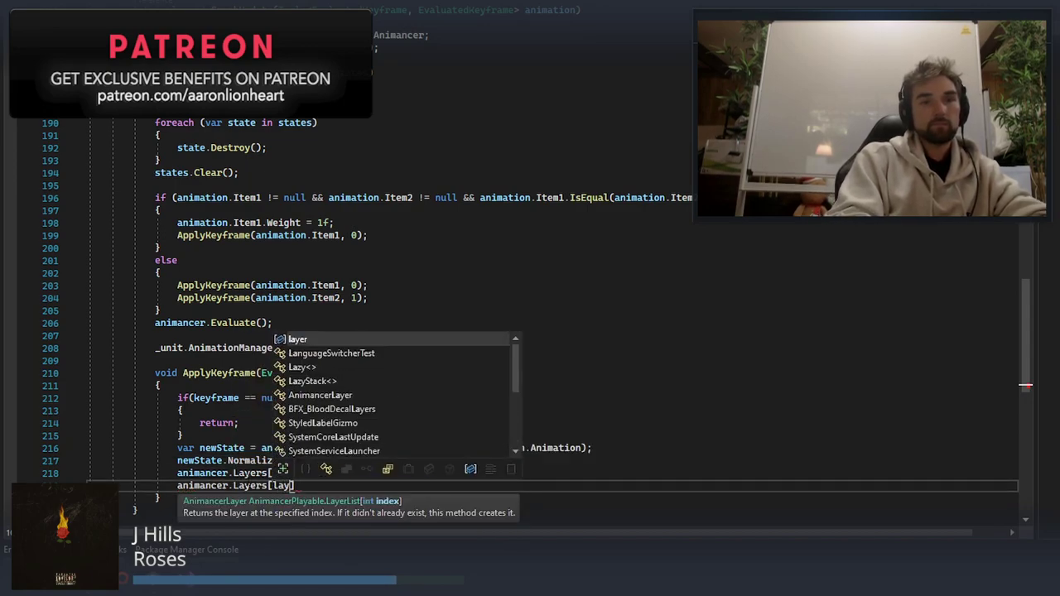
type("er].we")
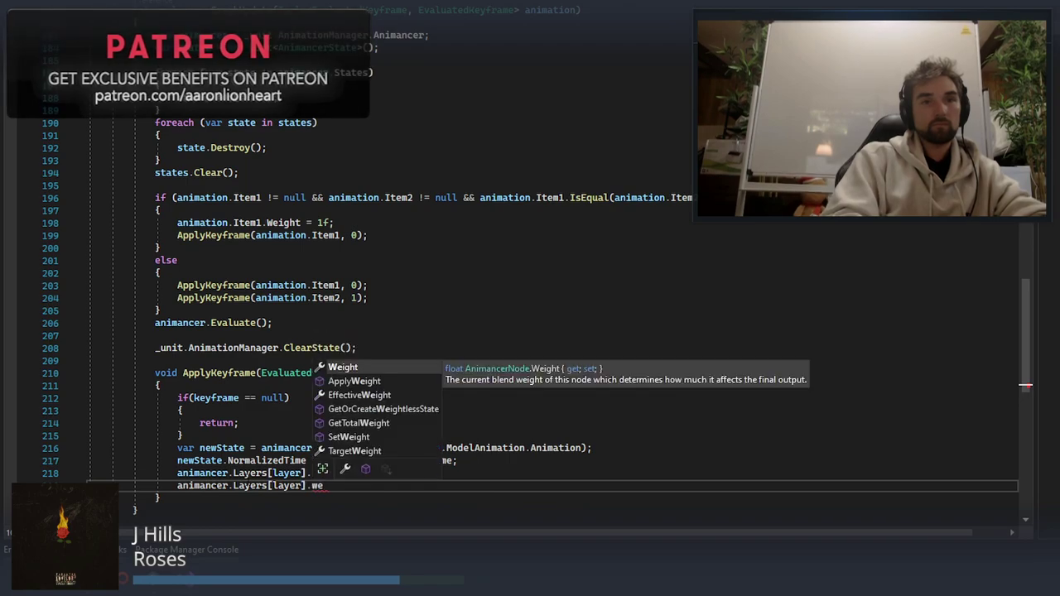
key("Down")
key("Down")
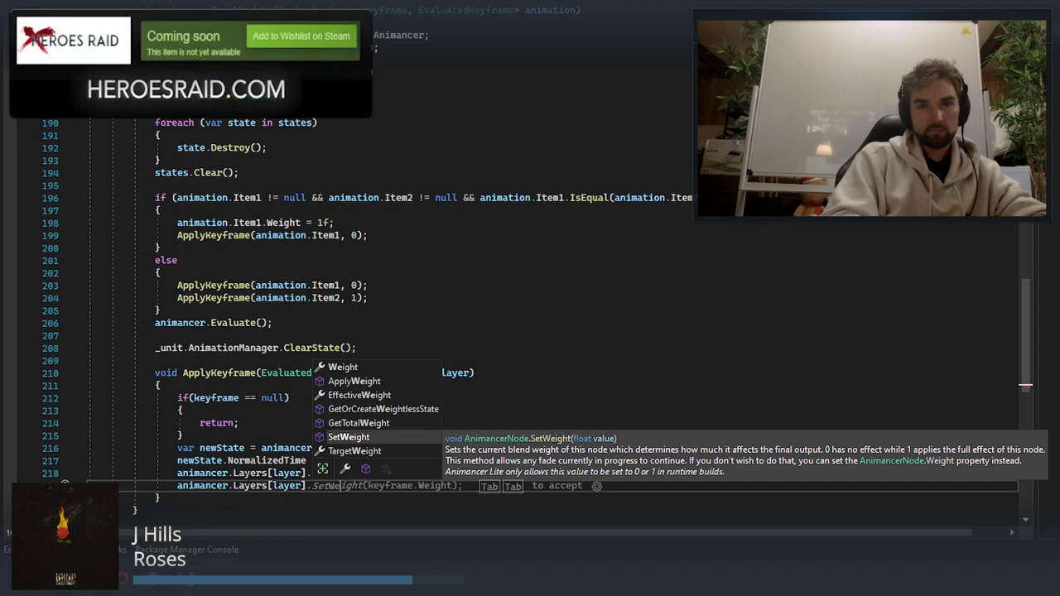
key("Tab")
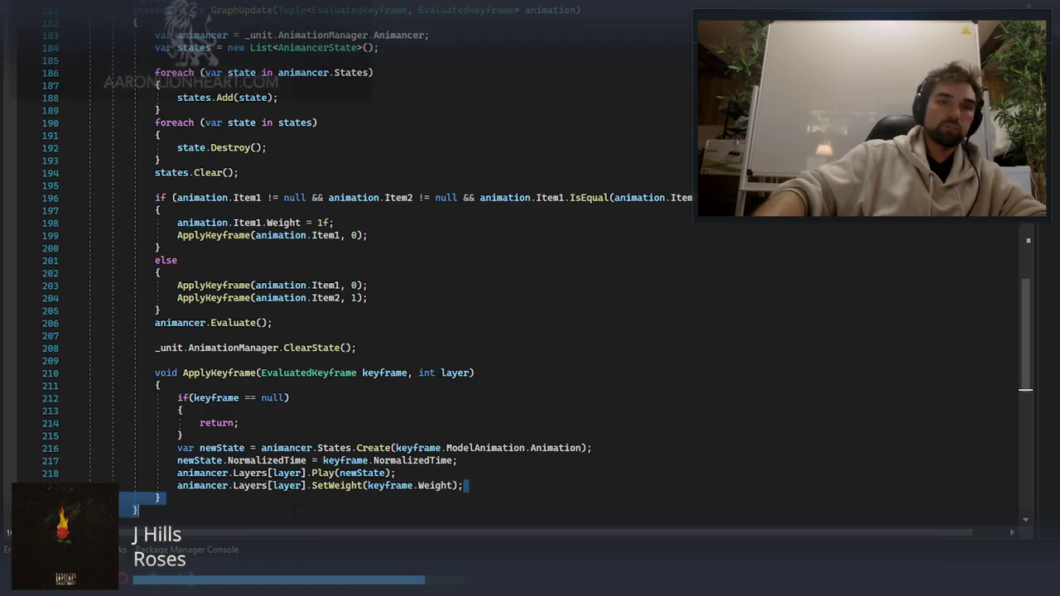
Place the SetWeight line before the Play call, then switch to Unity to recompile.
key("alt+Up")
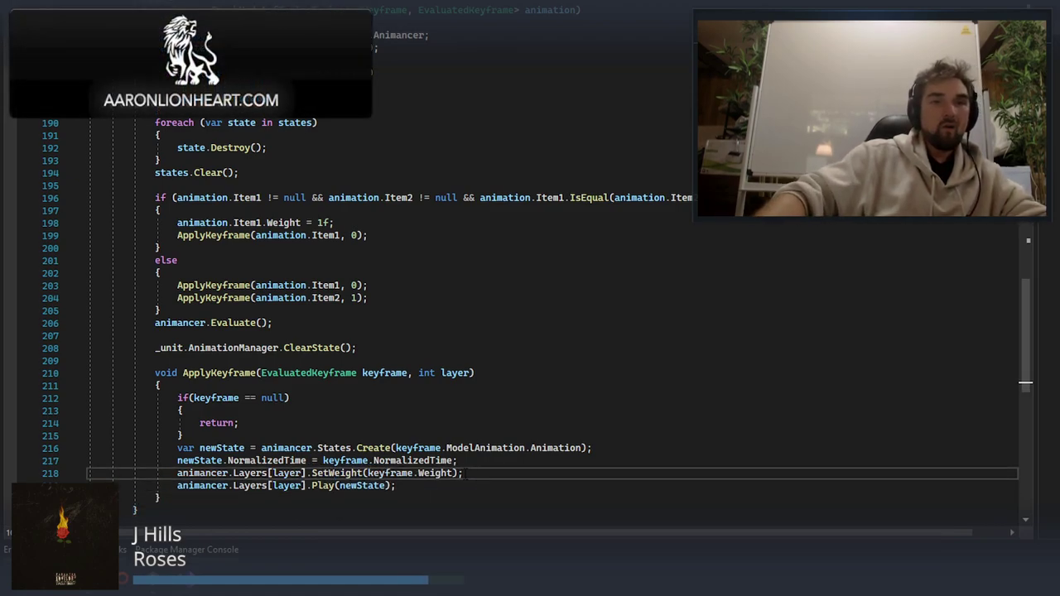
key("alt+Down")
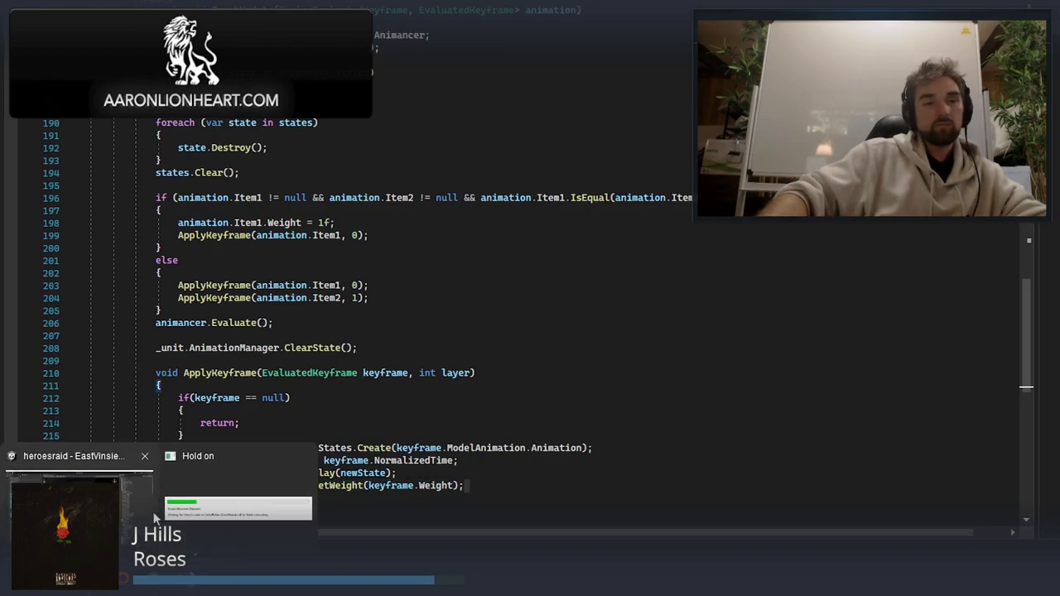
left_click(232, 464)
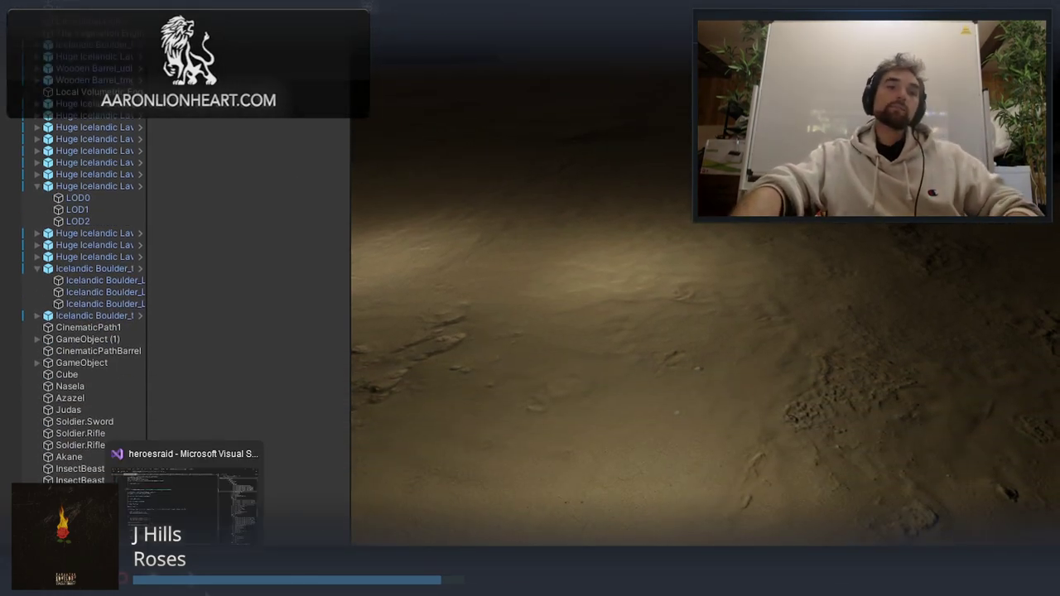
left_click(266, 431)
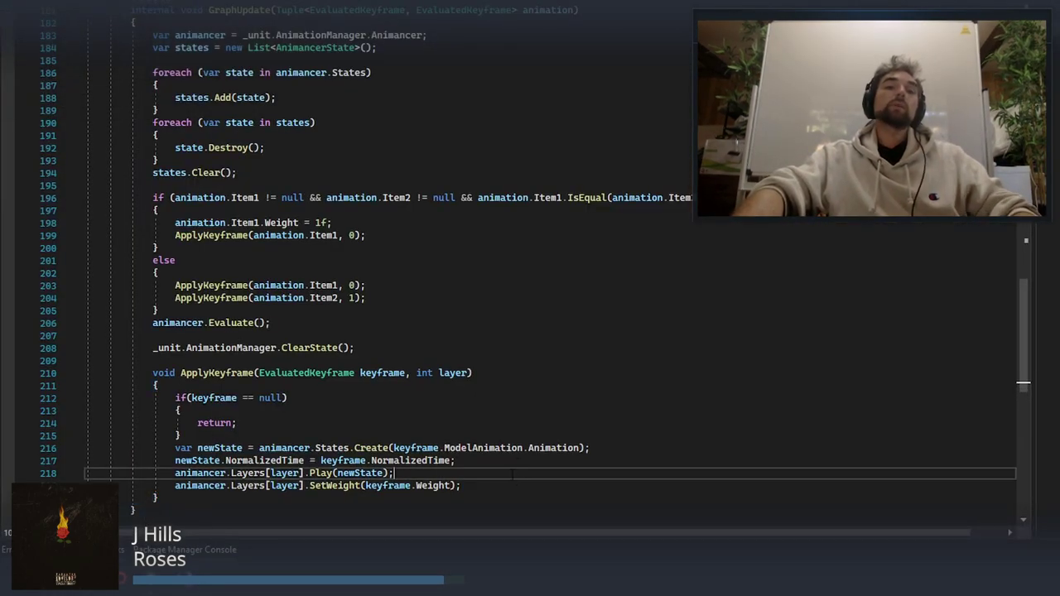
key("alt+Down")
left_click(391, 473)
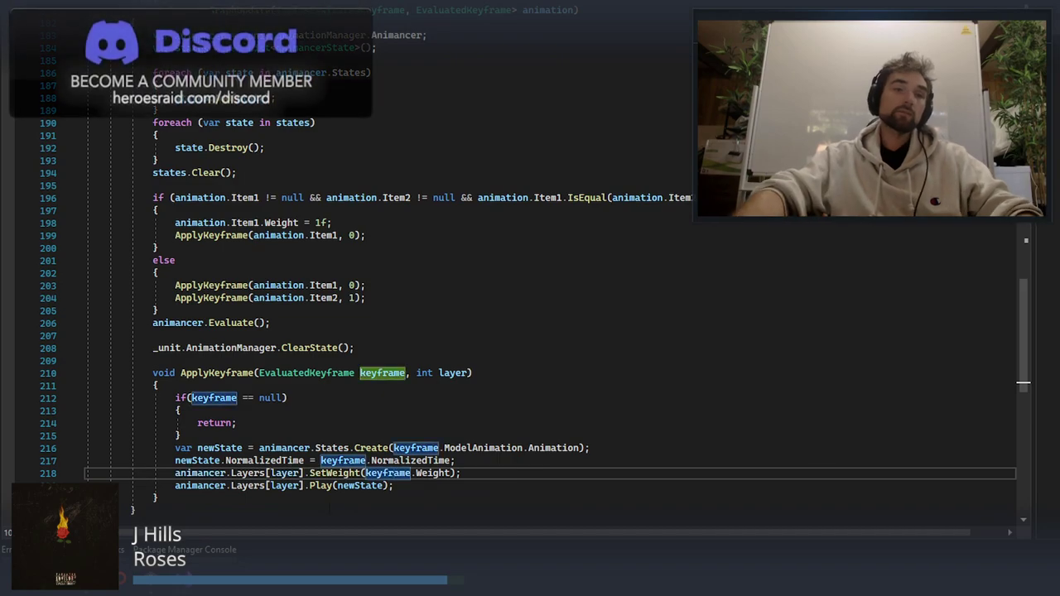
left_click(180, 589)
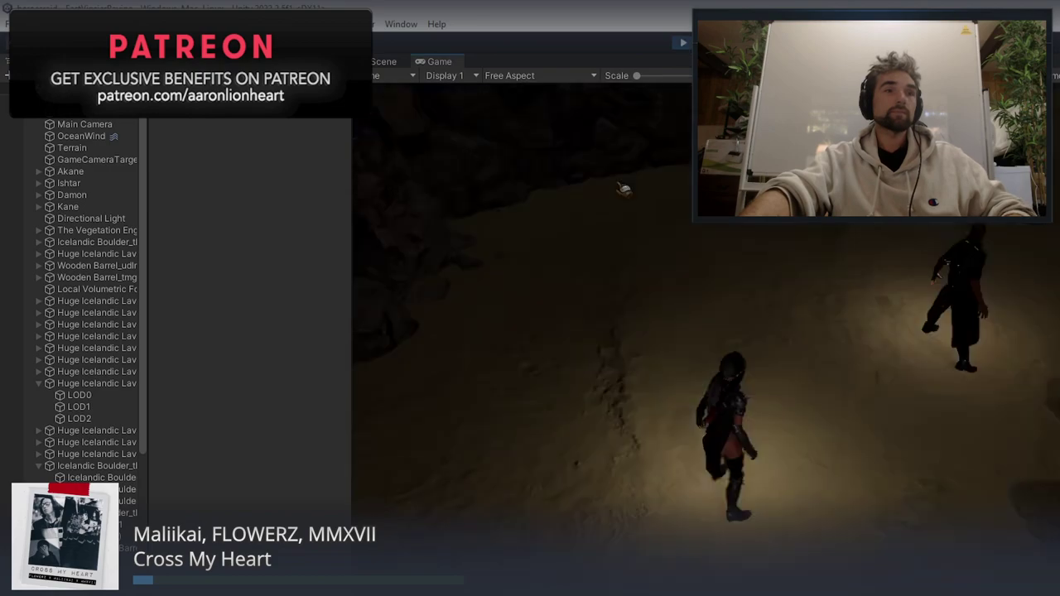
Start Akane's cinematic and loop it between 5 and 15.5 seconds.
left_click(75, 173)
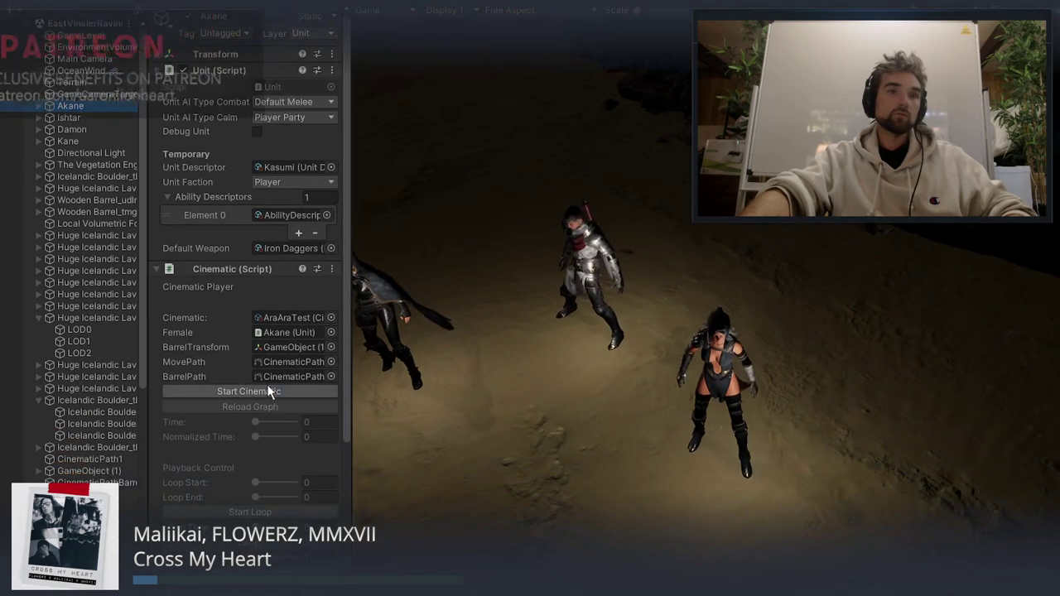
left_click(267, 391)
scroll(292, 393, "down", 3)
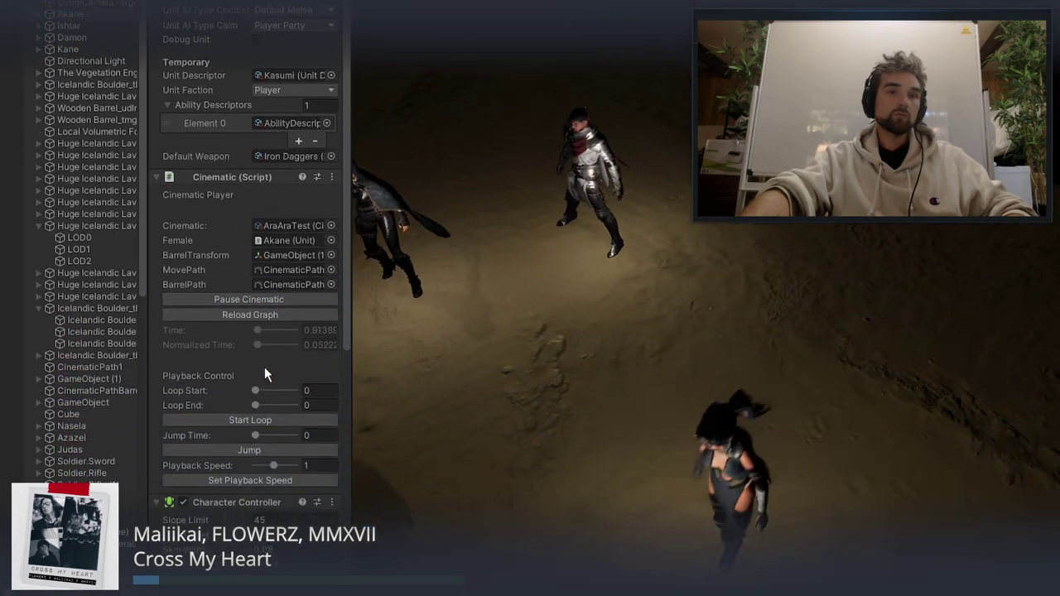
left_click(266, 374)
left_click(289, 387)
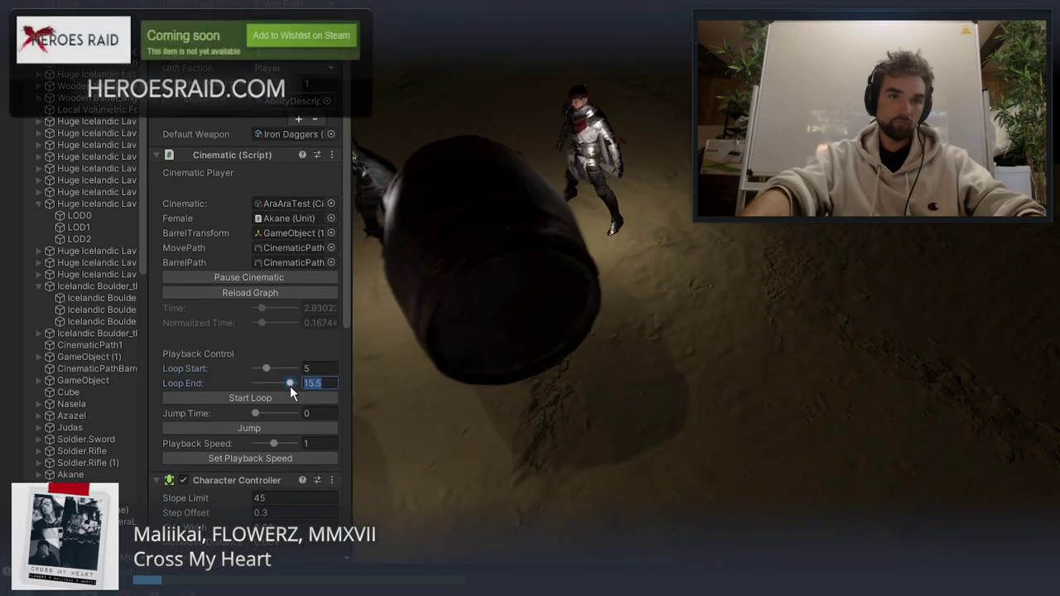
left_click(284, 382)
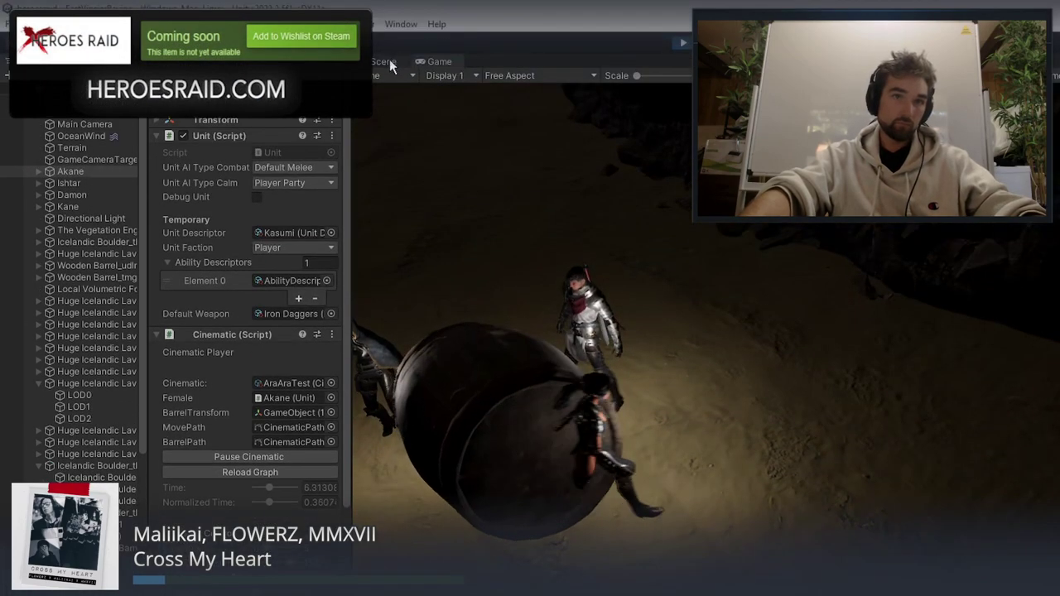
Select Kasumi.Model and scroll down to its Animator settings.
scroll(100, 387, "down", 3)
scroll(100, 388, "down", 3)
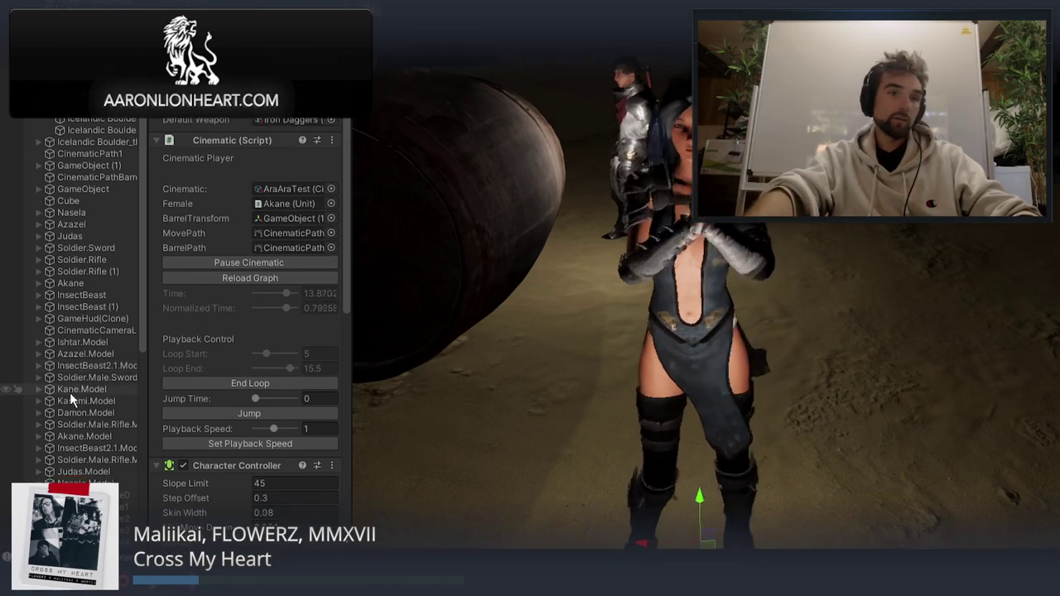
left_click(76, 398)
scroll(285, 212, "down", 8)
scroll(286, 212, "down", 3)
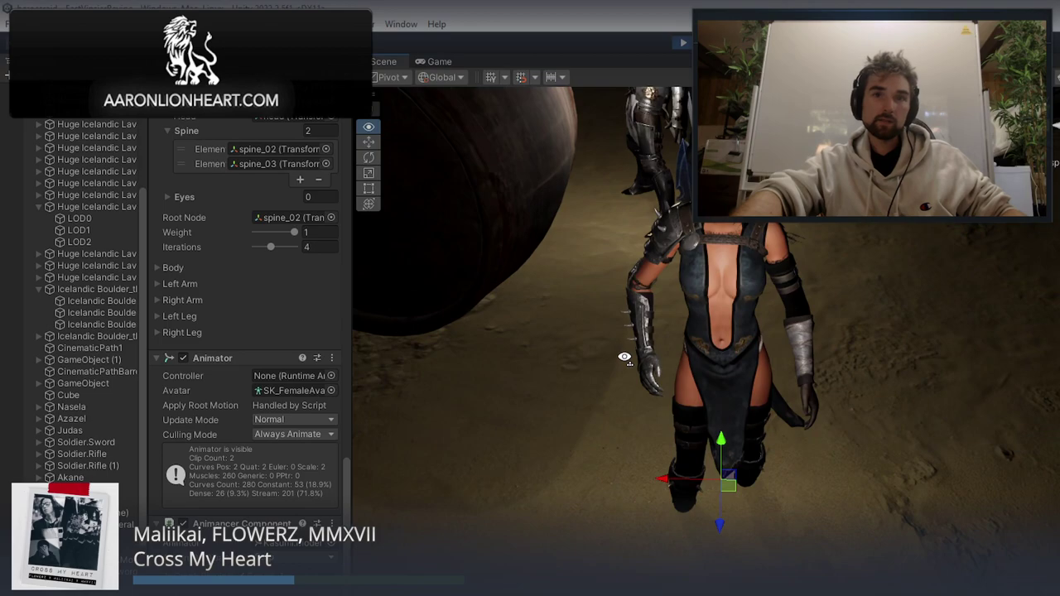
Fly the Scene view camera in close to Kasumi to watch the looping cinematic.
right_click_drag(580, 331, 625, 305)
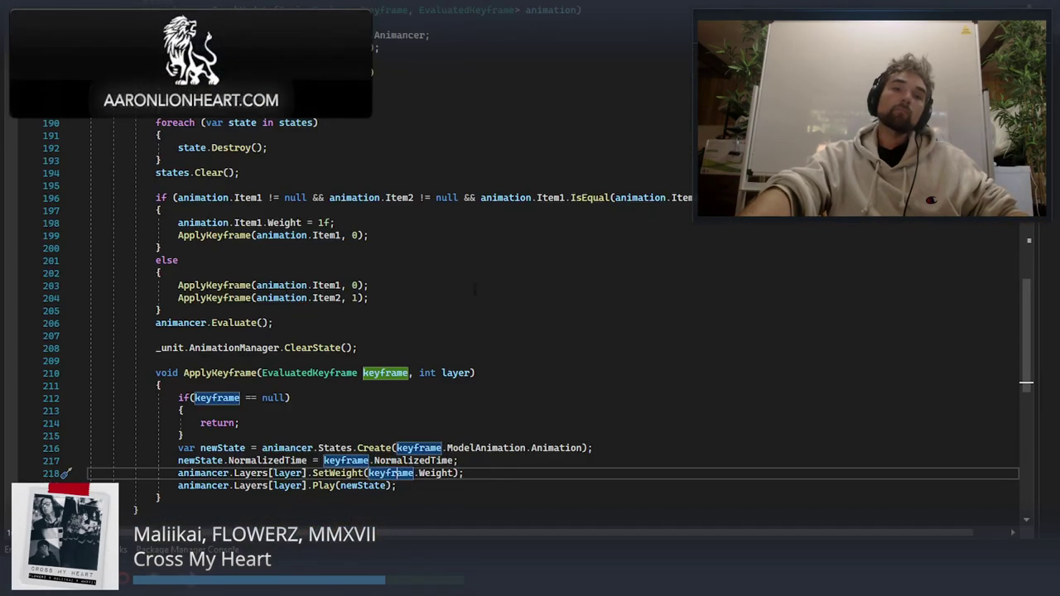
Wrap the SetWeight call in 'if (layer != 0) { }' and return to Unity to reload.
left_click(459, 302)
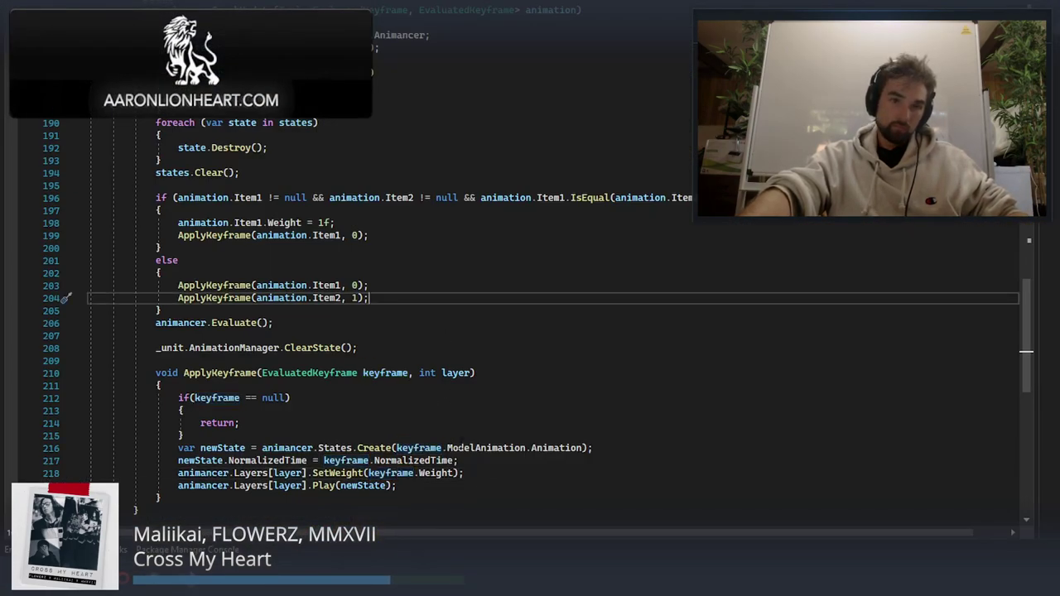
left_click(501, 462)
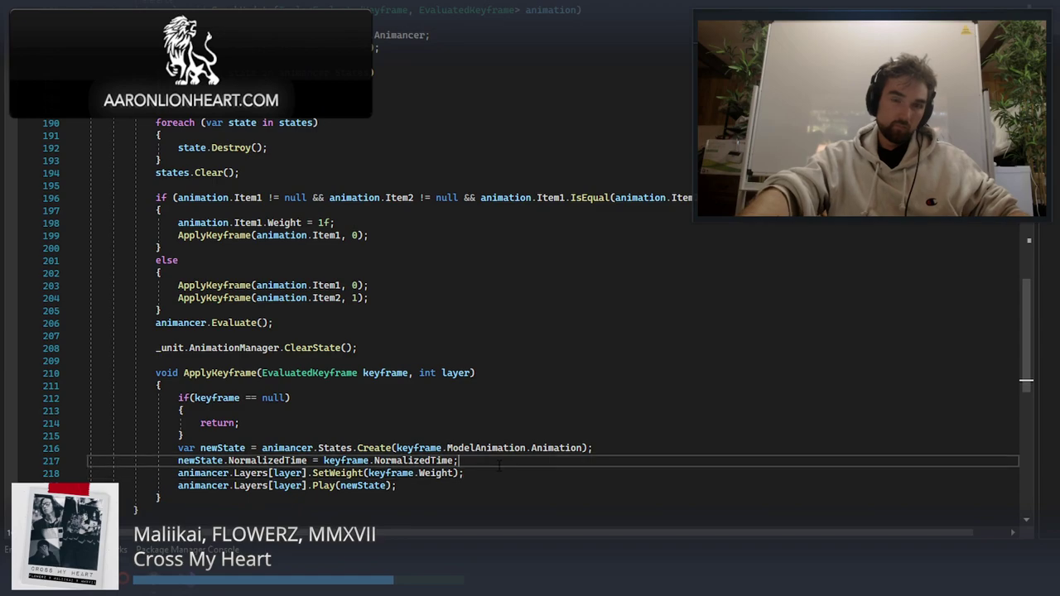
key("Return")
type("layer != )")
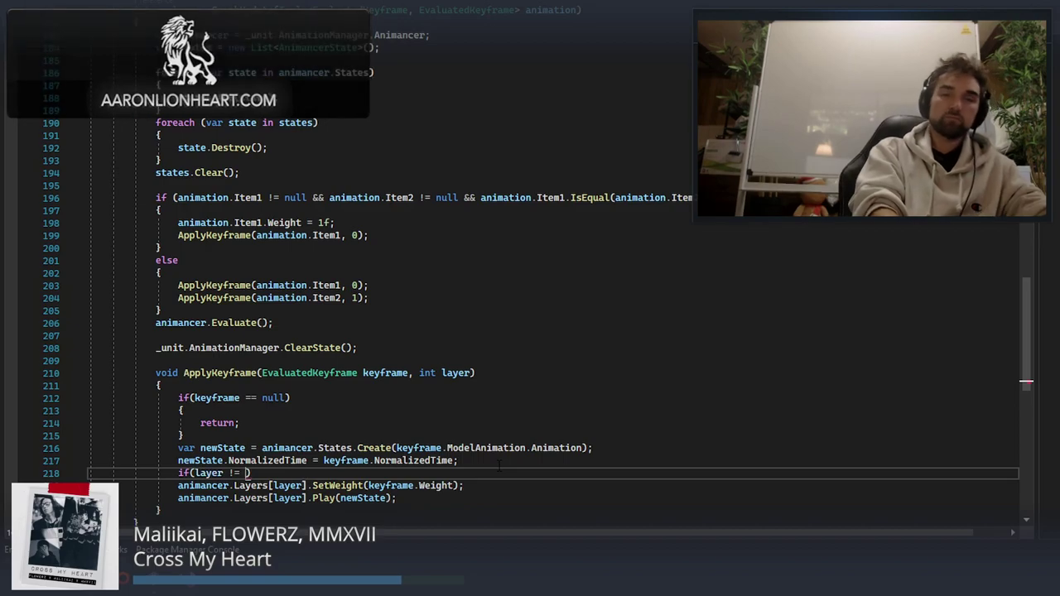
key("Tab")
key("End")
type("{")
key("Delete")
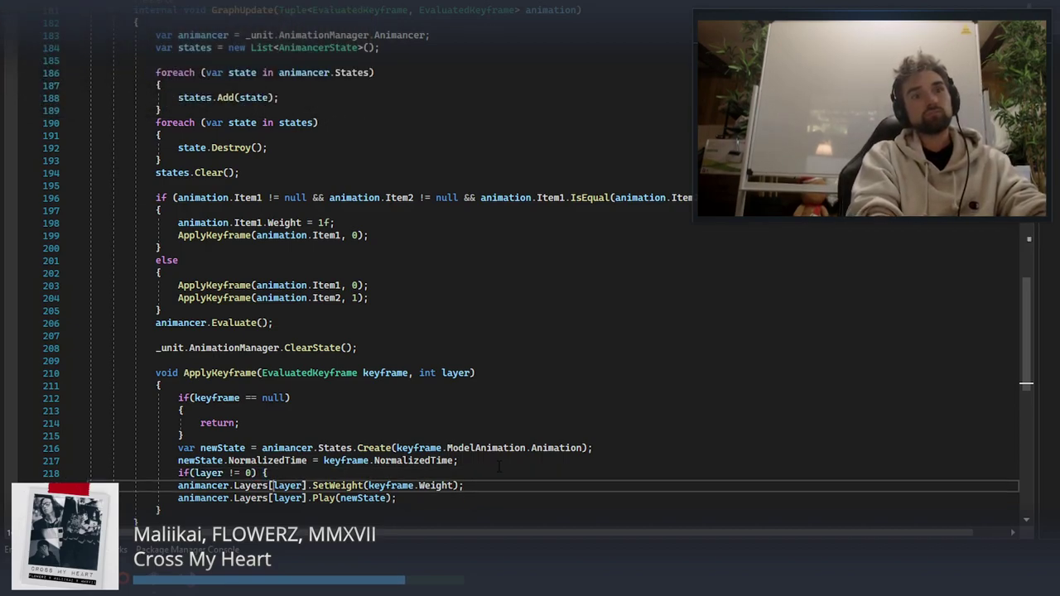
key("Down")
key("End")
key("Return")
type("}")
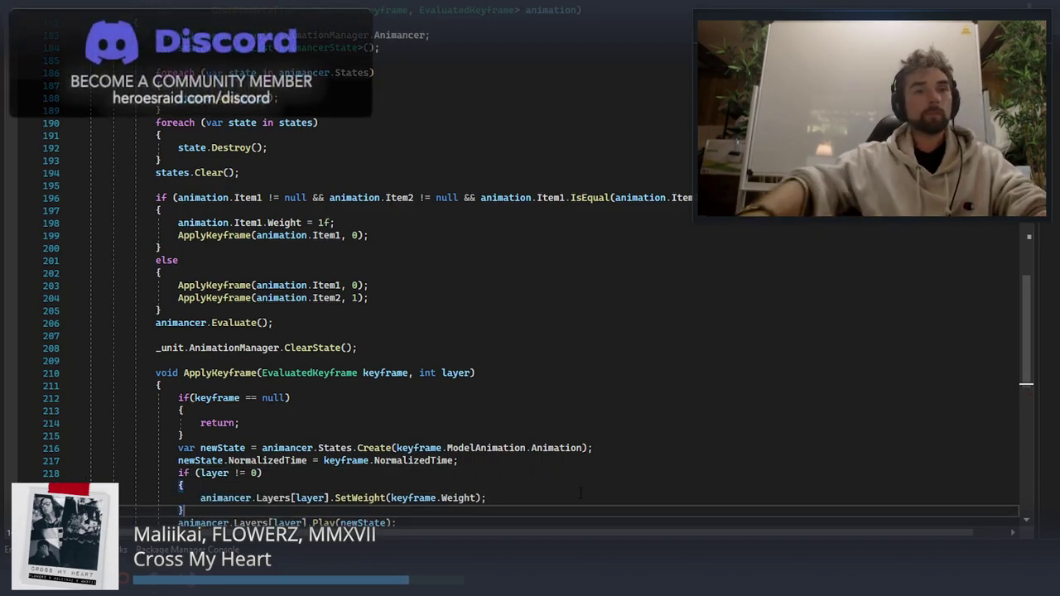
key("alt+Tab")
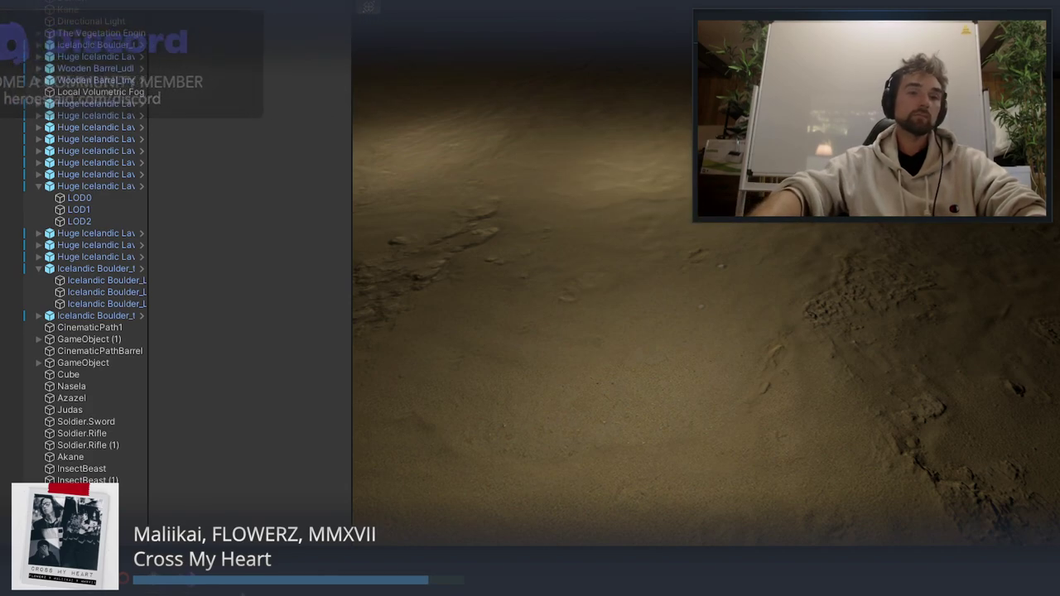
Back in Visual Studio, go from the GraphUpdate call to the Evaluate method definition.
key("alt+Tab")
scroll(500, 407, "down", 2)
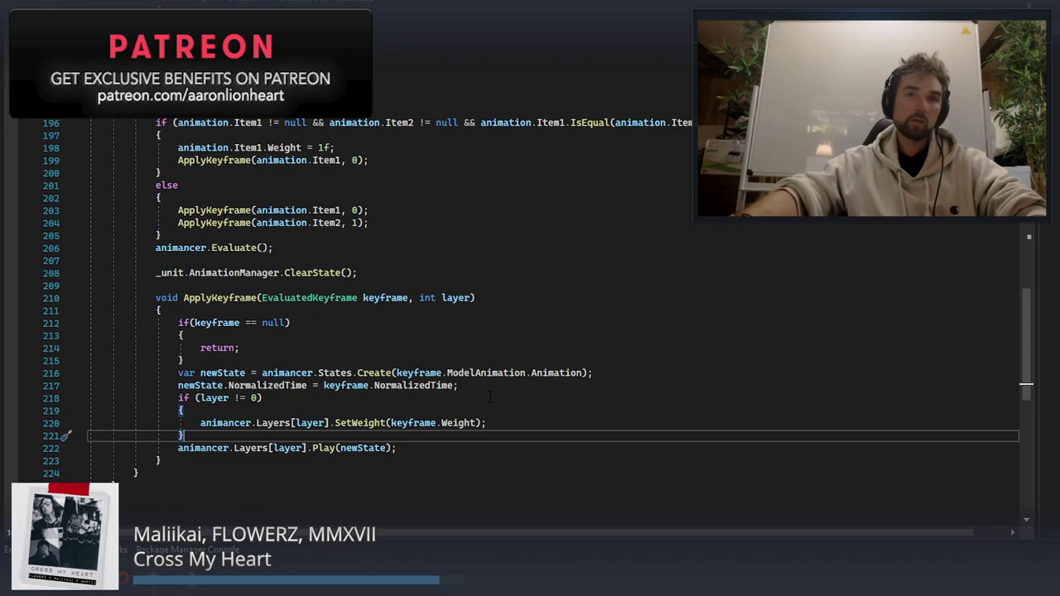
scroll(489, 397, "up", 3)
scroll(490, 397, "up", 2)
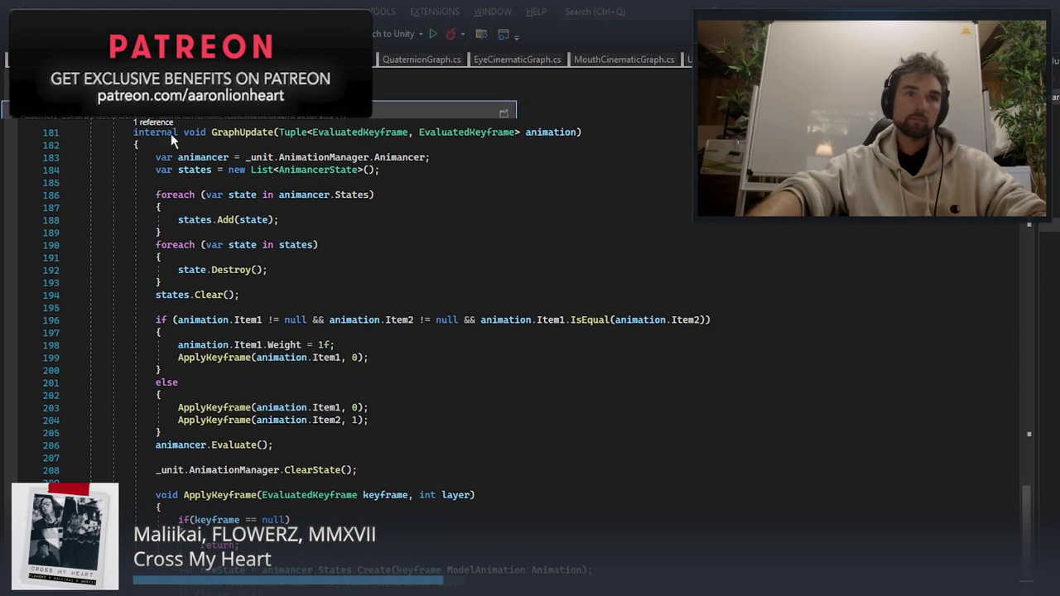
double_click(432, 82)
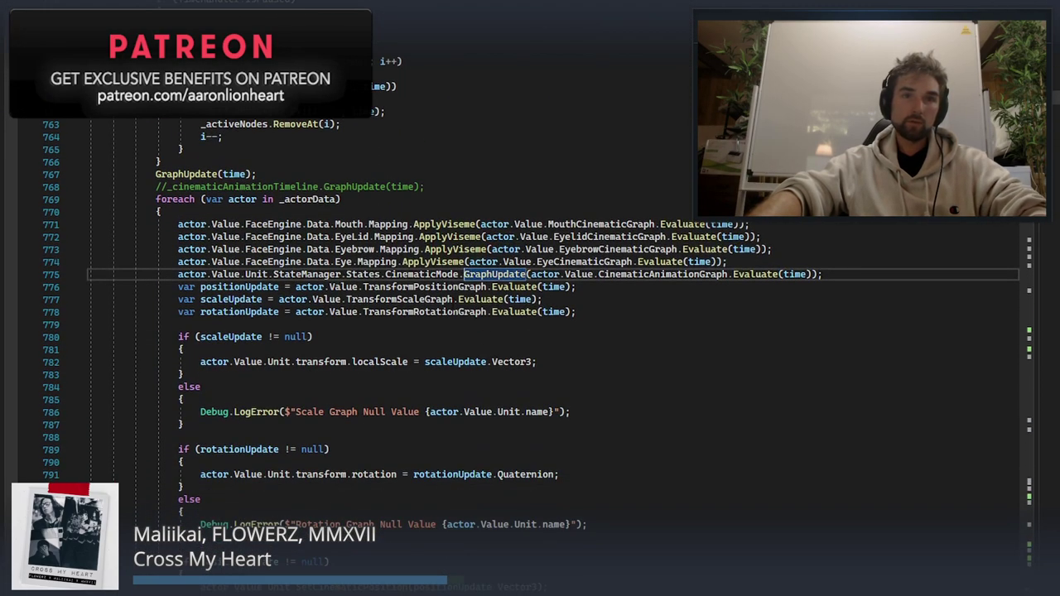
left_click(754, 275, "ctrl")
scroll(465, 308, "down", 4)
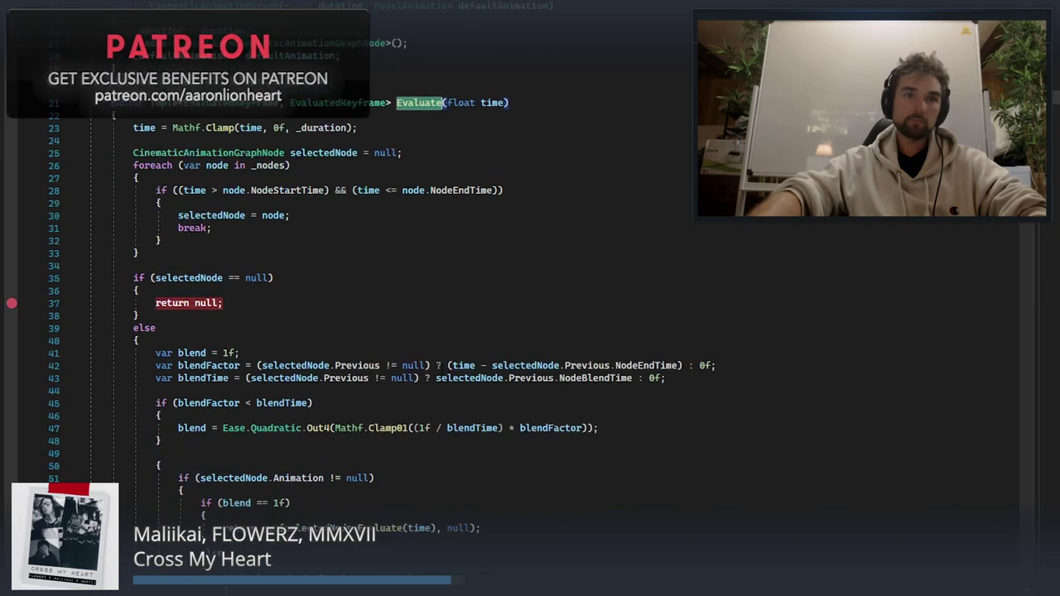
scroll(466, 323, "down", 14)
scroll(465, 348, "up", 4)
scroll(464, 358, "down", 2)
scroll(465, 358, "up", 4)
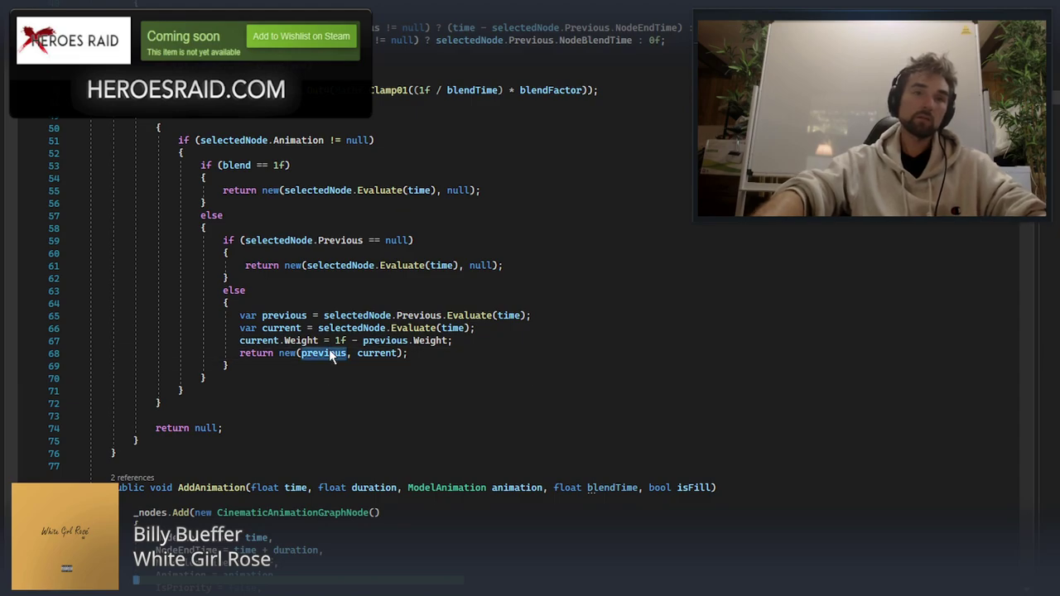
On line 68, change 'return new(current, current)' to 'return new(current, previous)'.
type("current")
key("Escape")
key("Up")
key("Up")
key("Up")
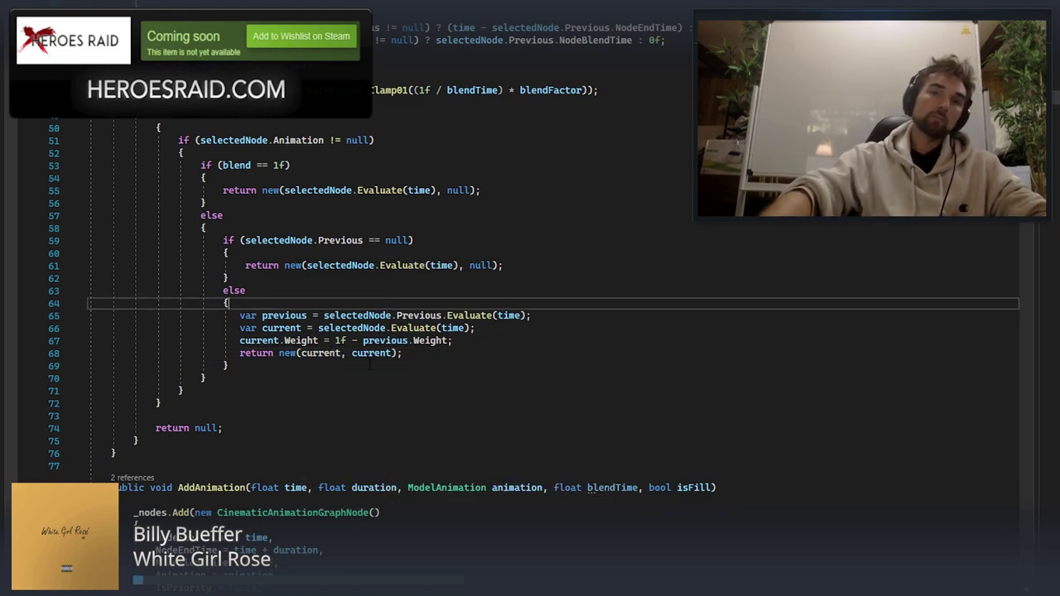
double_click(361, 353)
type("previous")
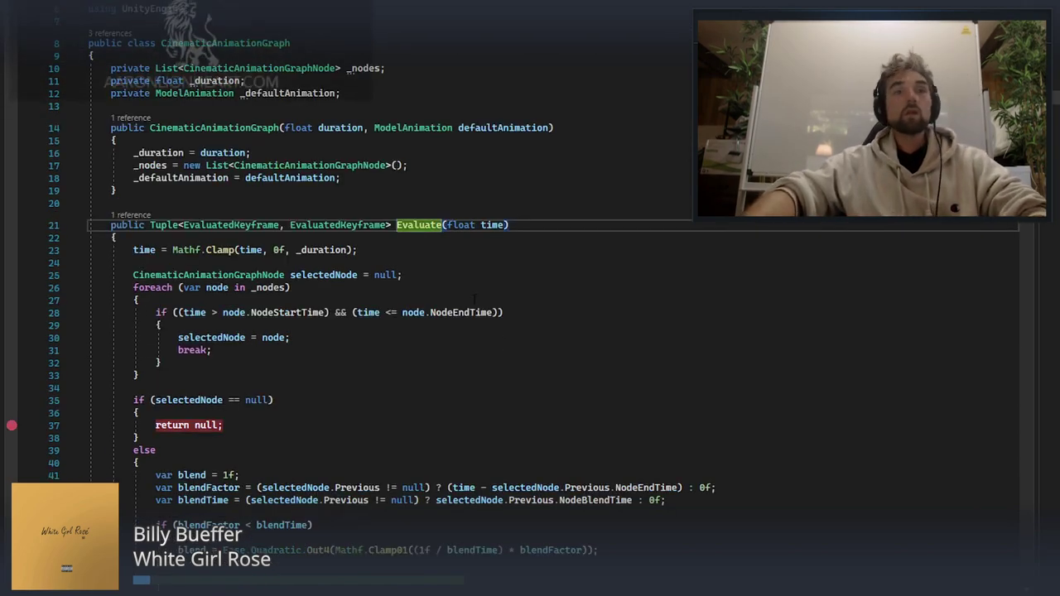
scroll(237, 350, "down", 2)
scroll(237, 350, "down", 3)
scroll(237, 351, "down", 2)
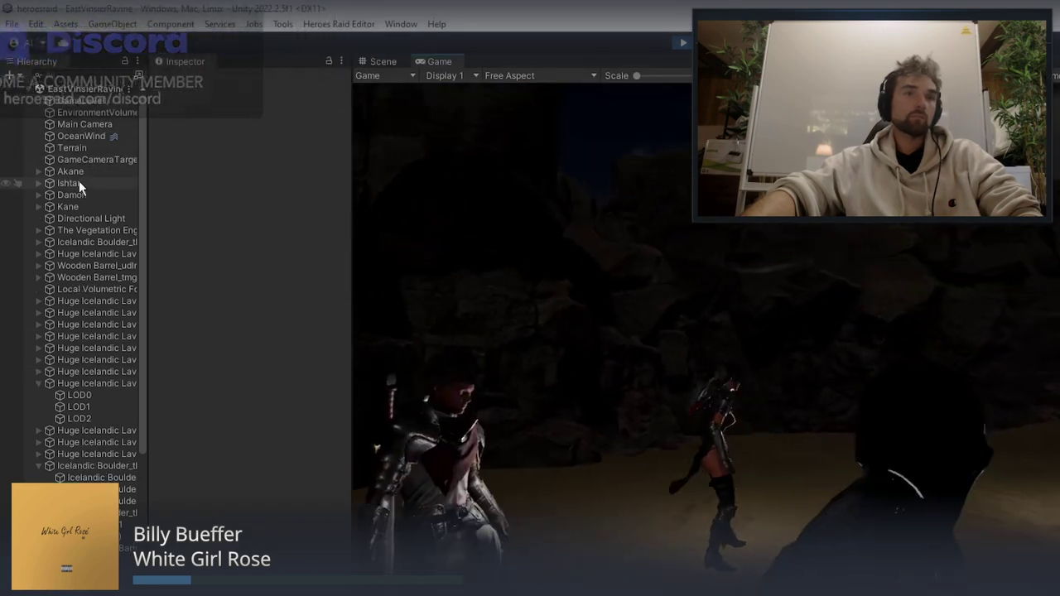
Start Akane's cinematic and loop it between 5 and 15.8 seconds.
left_click(82, 172)
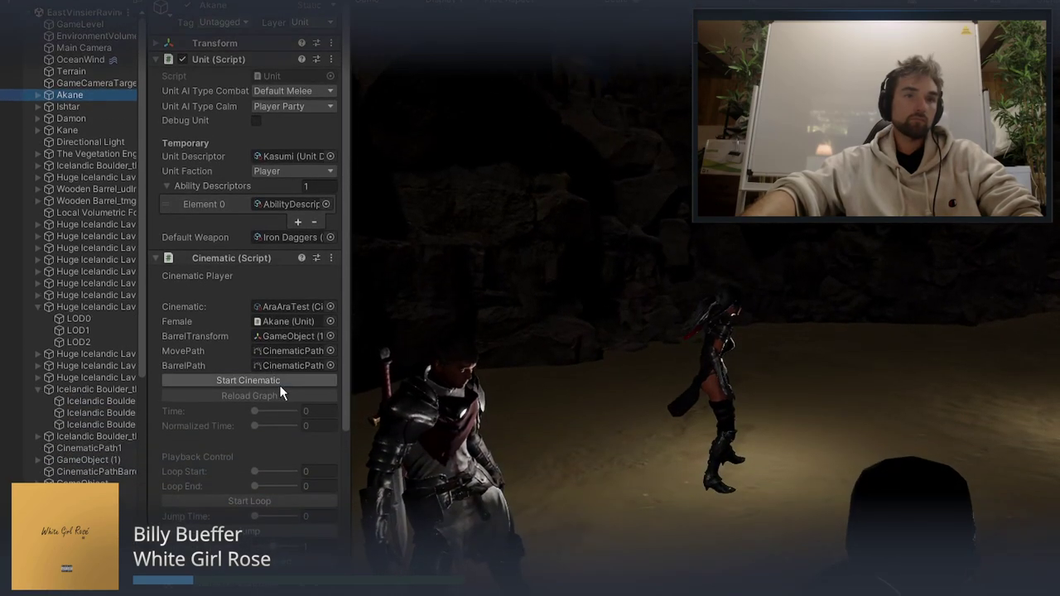
left_click(278, 381)
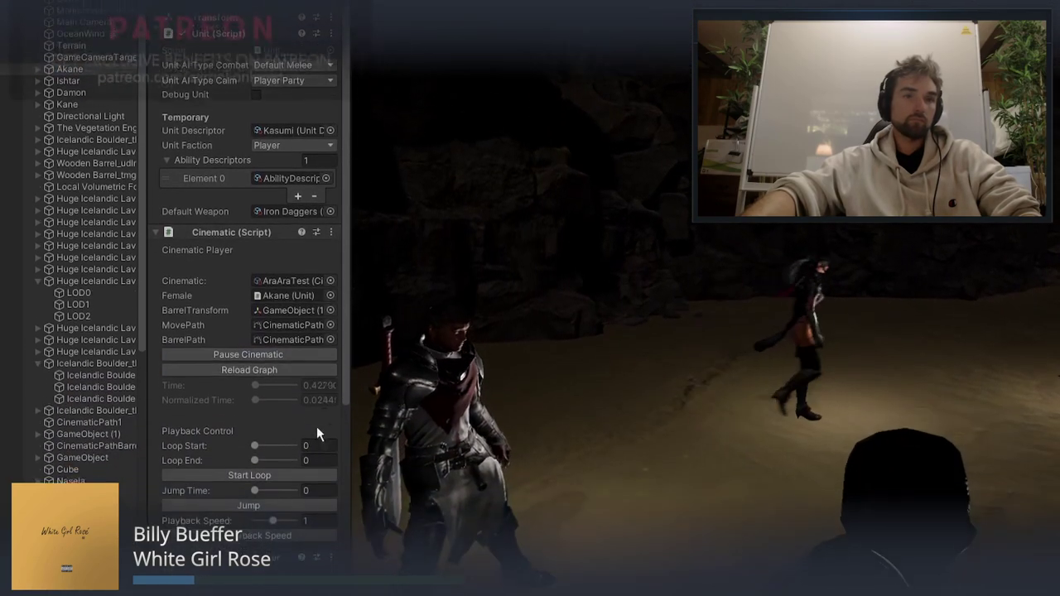
type("5")
left_click_drag(254, 391, 290, 390)
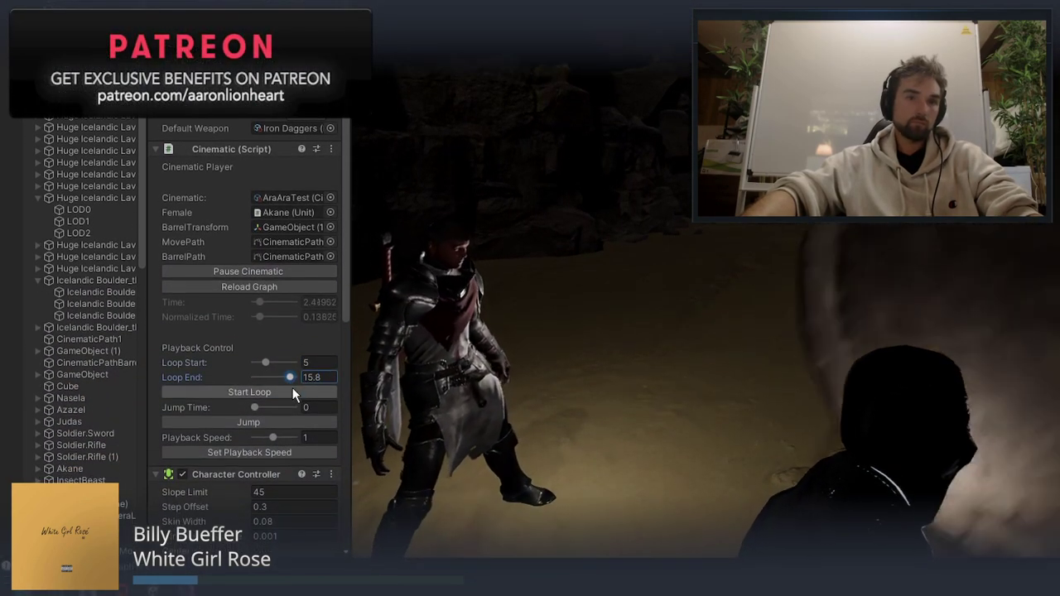
left_click(249, 405)
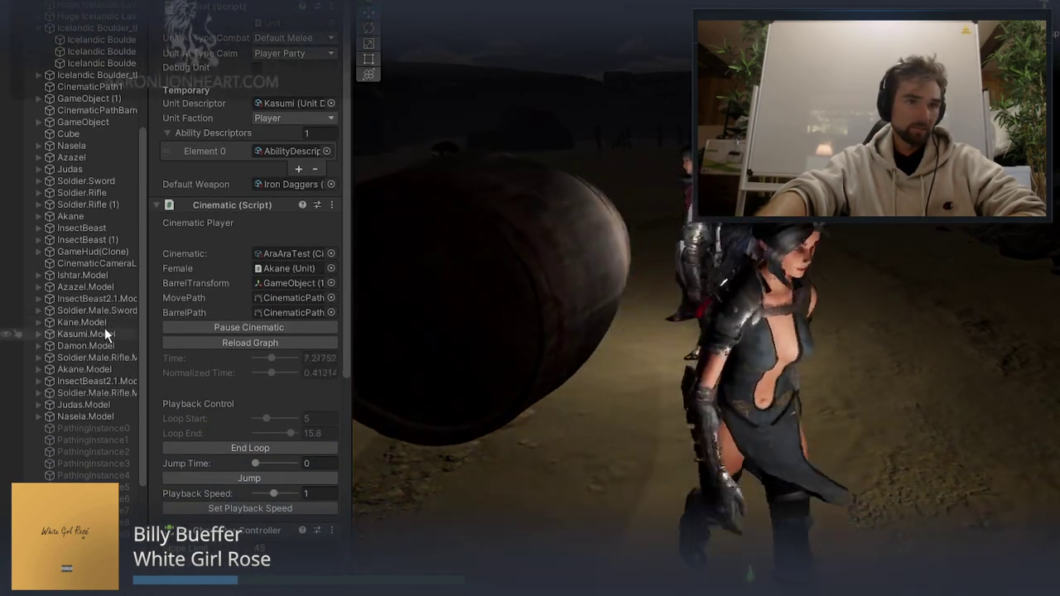
Select Kasumi.Model and review its Animator and Animancer components.
left_click(100, 333)
scroll(260, 236, "down", 8)
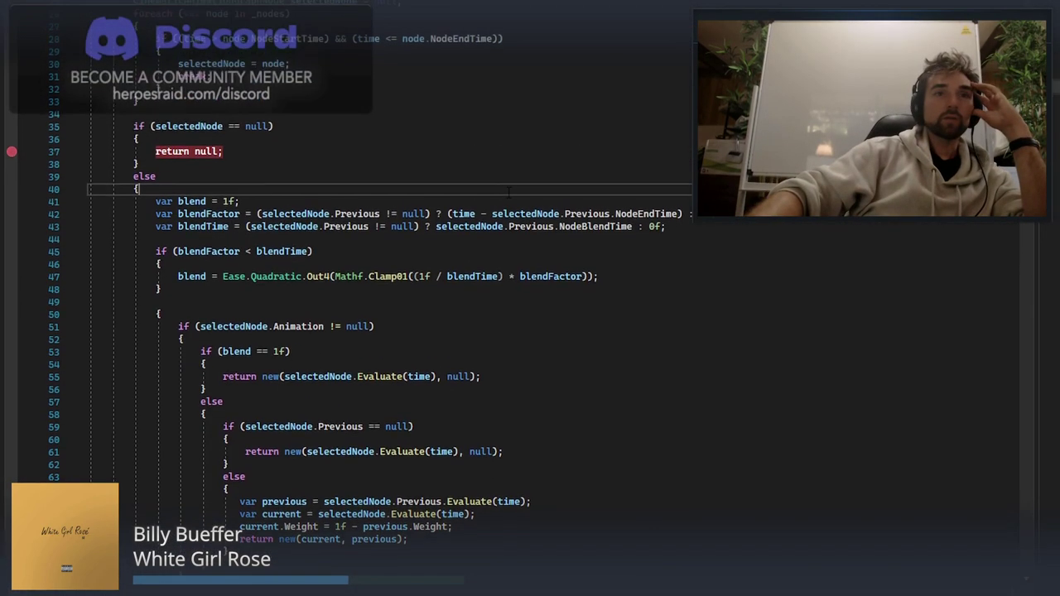
scroll(509, 192, "up", 2)
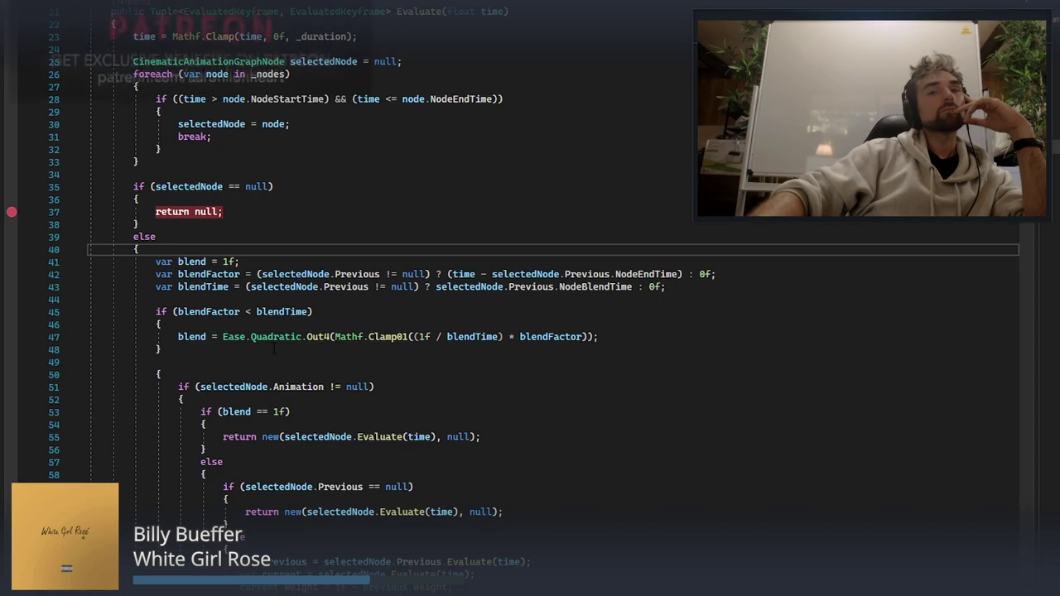
On line 47, remove the Ease.Quadratic.Out4( wrapper and its extra closing parenthesis.
left_click(472, 336)
scroll(460, 390, "down", 1)
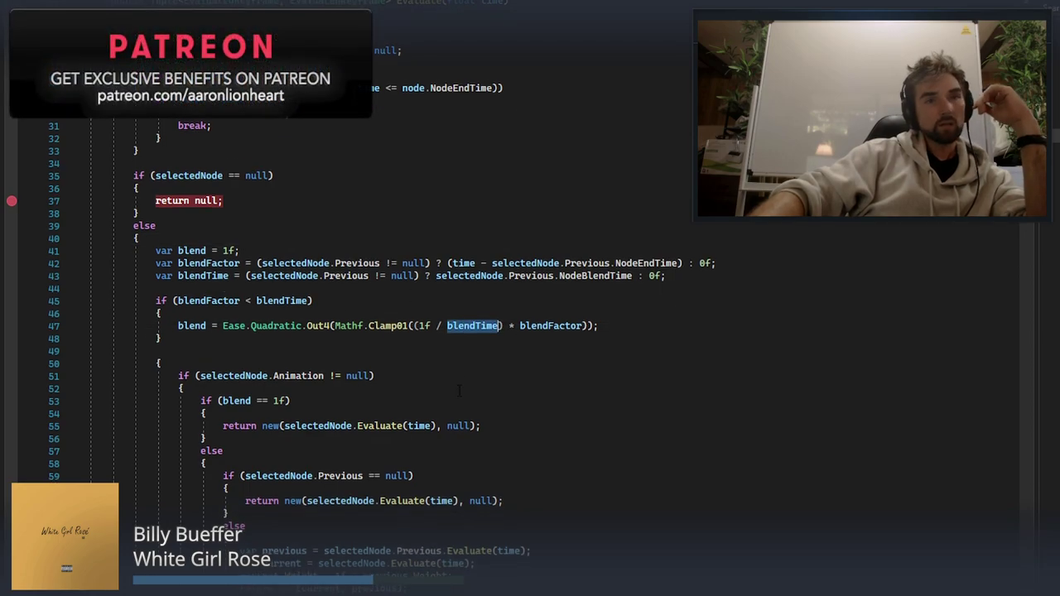
left_click(527, 308)
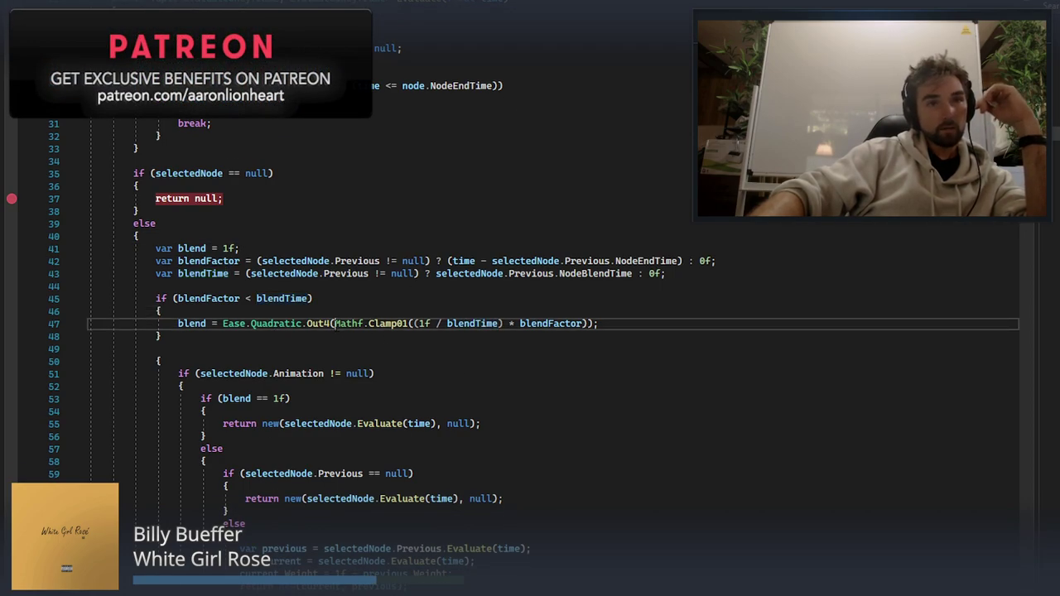
left_click_drag(333, 323, 223, 324)
key("BackSpace")
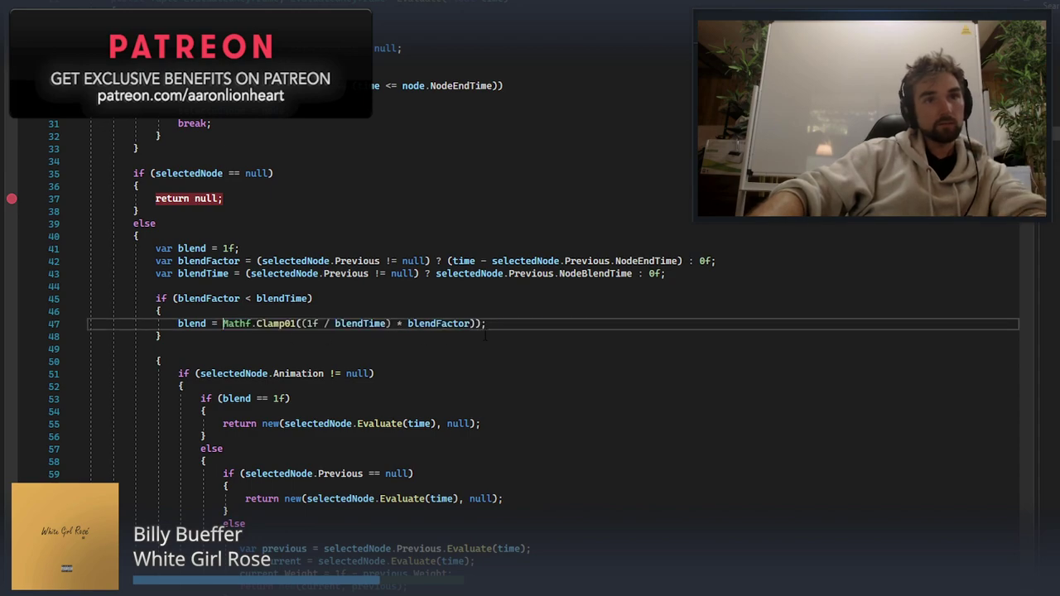
left_click(475, 324)
key("BackSpace")
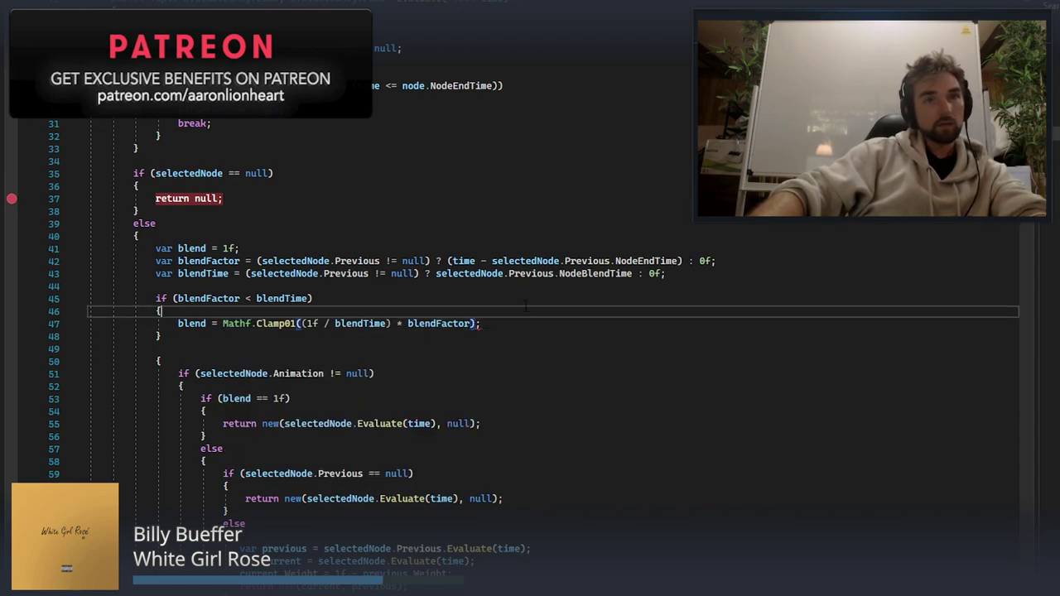
key("Up")
key("Up")
key("Down")
key("Down")
key("Up")
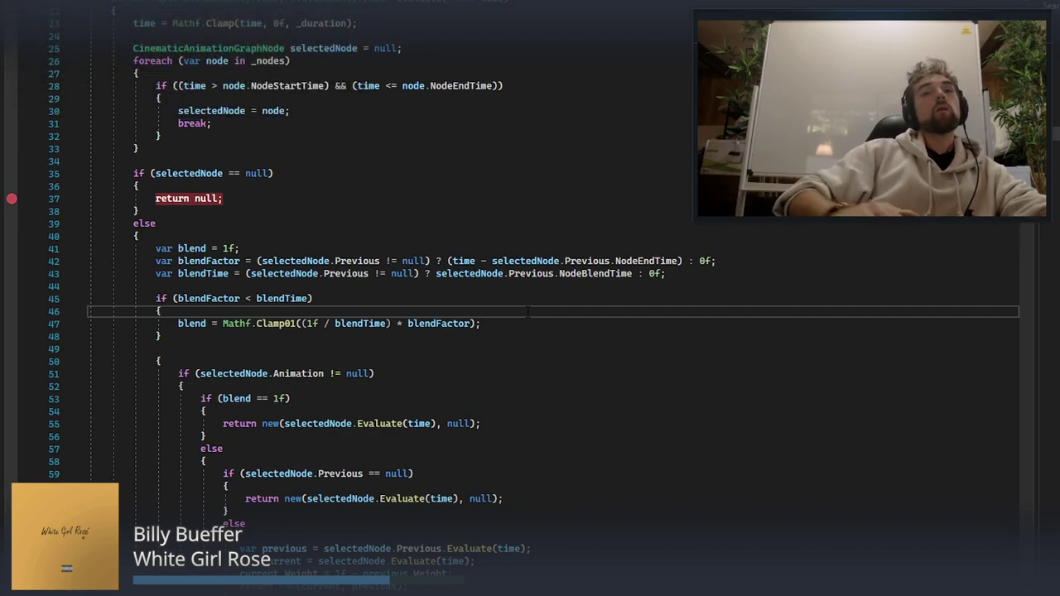
Scroll through AddAnimation and FinalizeGraph to review the fill-node setup.
scroll(476, 390, "down", 1)
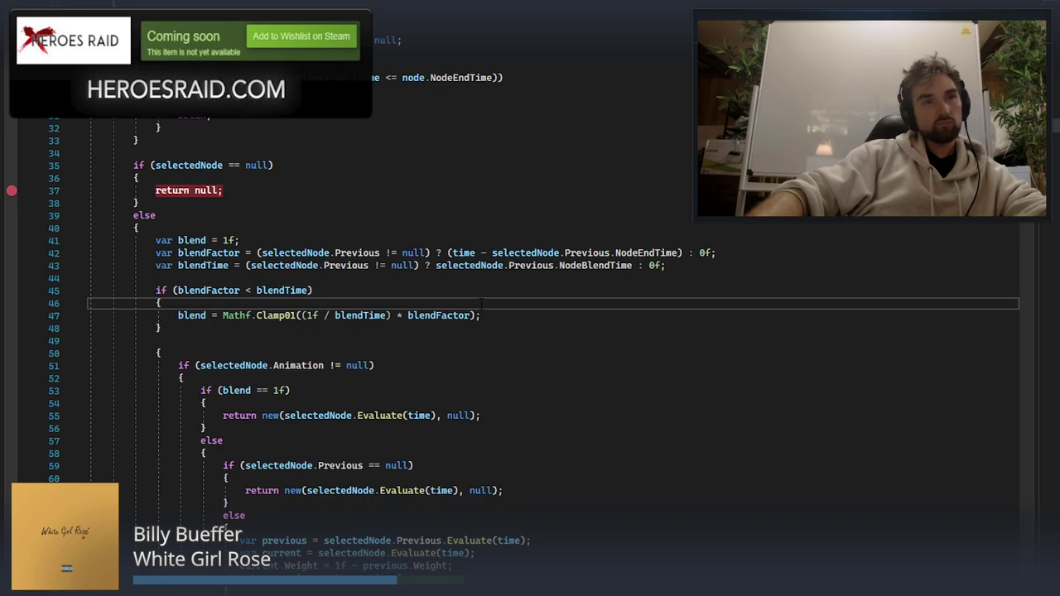
scroll(482, 305, "up", 1)
scroll(497, 319, "down", 3)
scroll(523, 336, "down", 6)
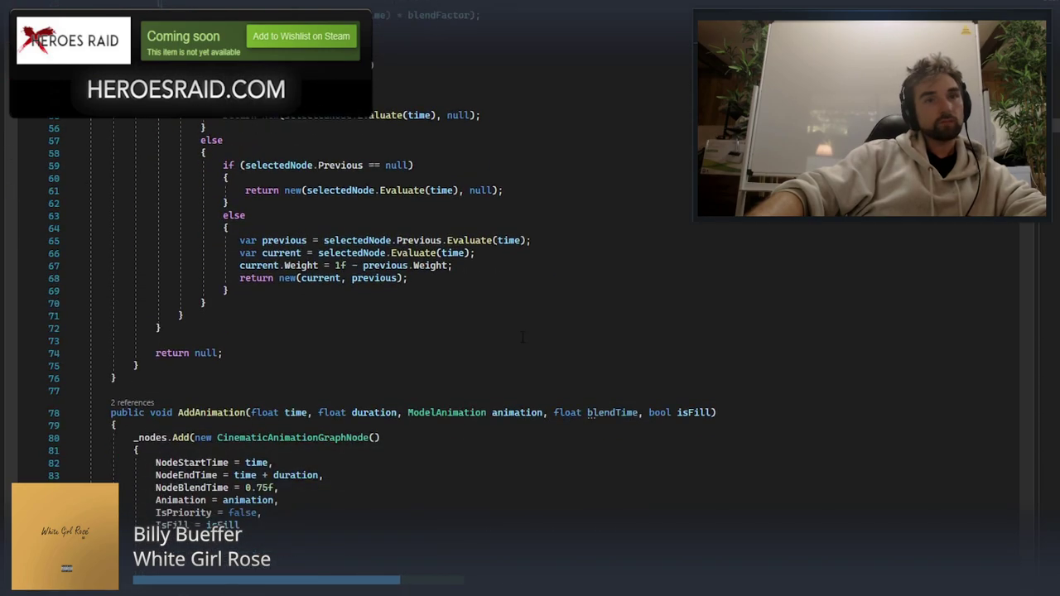
scroll(522, 336, "down", 5)
scroll(522, 336, "down", 1)
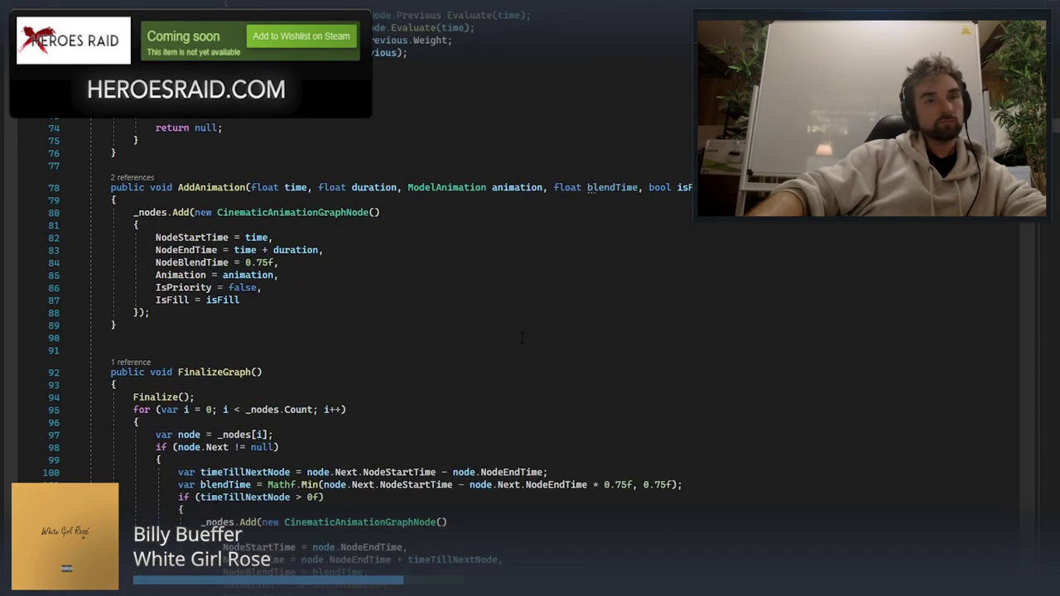
scroll(518, 337, "down", 2)
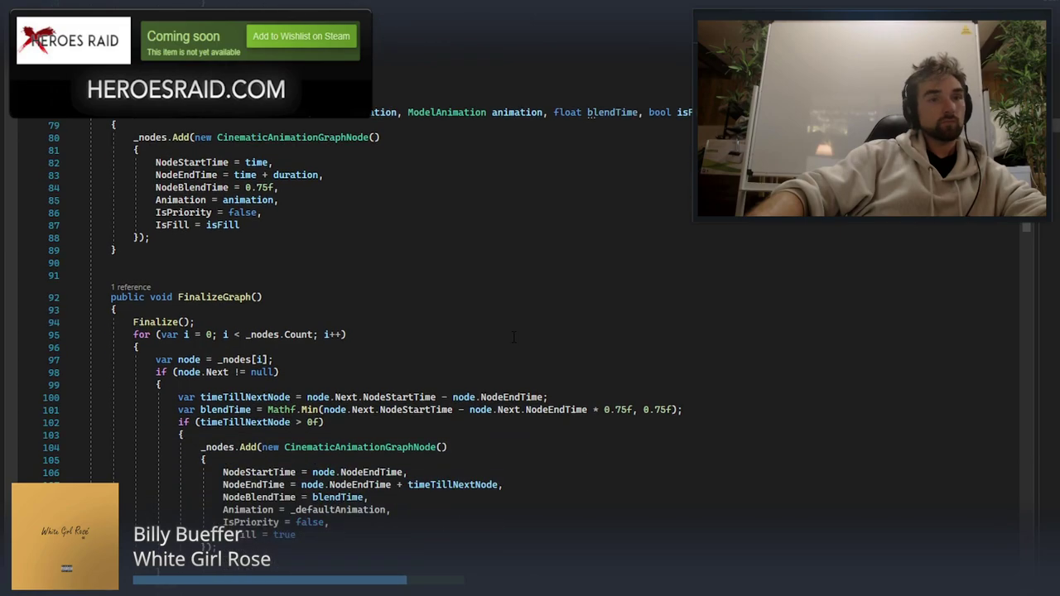
scroll(517, 337, "down", 2)
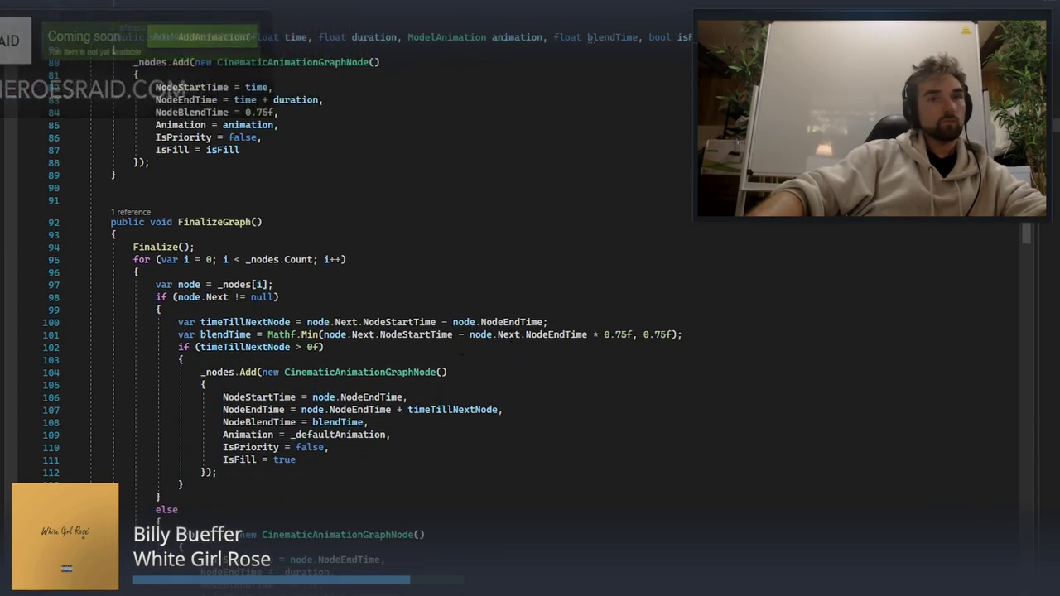
Change the blend-time cap on line 174 from 0.1f to 0.75f.
scroll(377, 377, "up", 4)
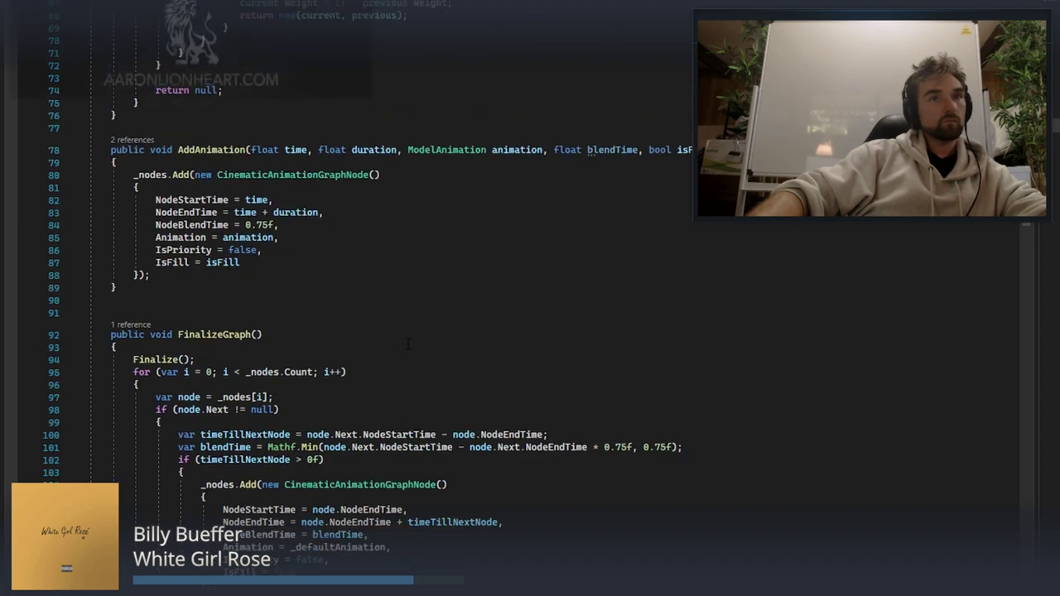
scroll(377, 377, "down", 3)
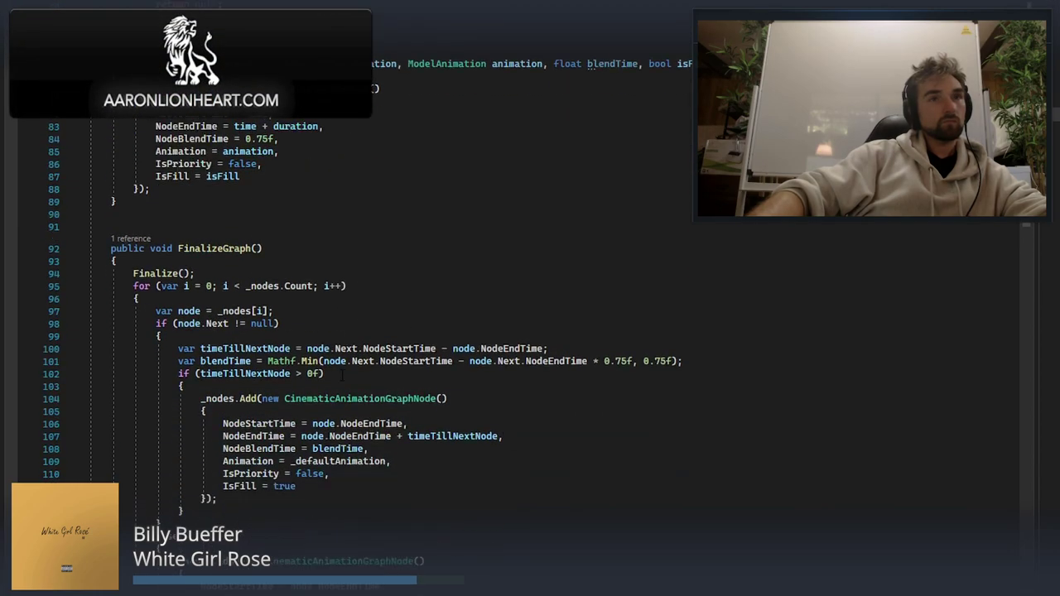
scroll(364, 371, "down", 4)
scroll(342, 360, "down", 15)
scroll(369, 309, "down", 4)
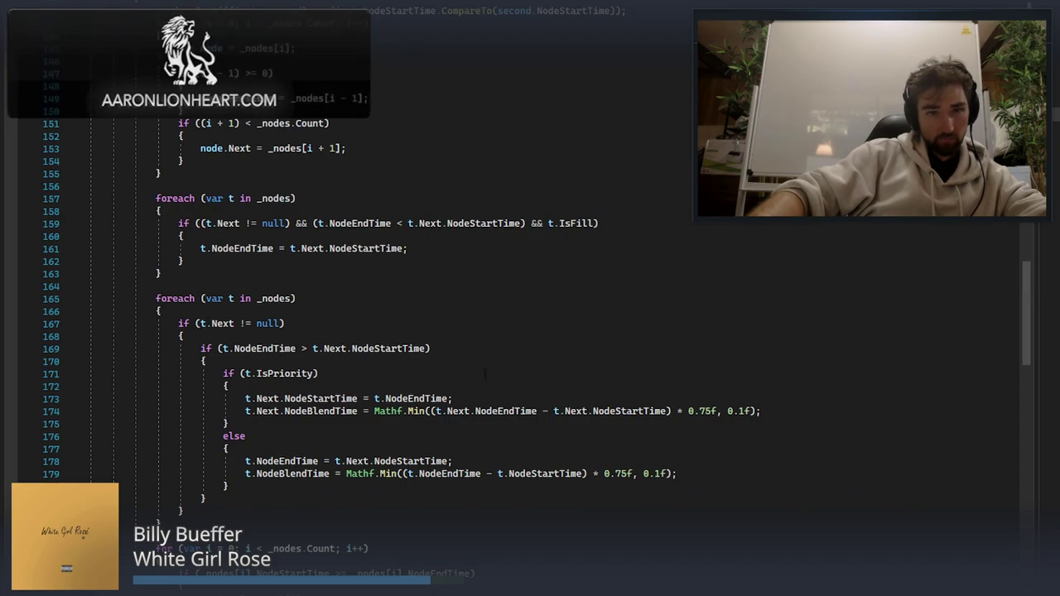
scroll(393, 322, "down", 2)
left_click(743, 329)
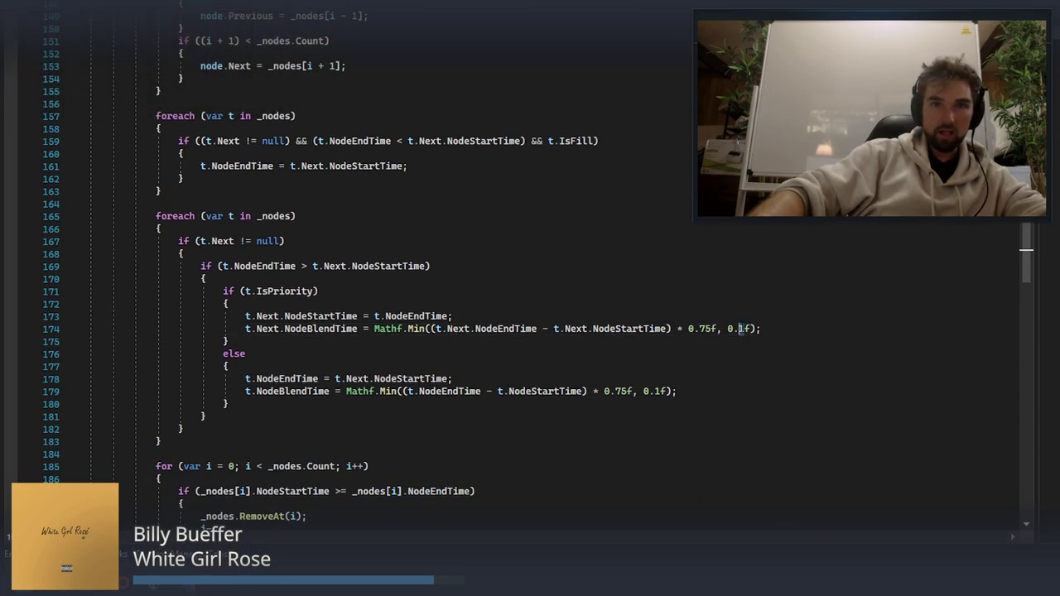
key("BackSpace")
type("75")
Change line 179's cap from 0.1f to 0.75f as well, then return to Unity to recompile.
left_click(663, 391)
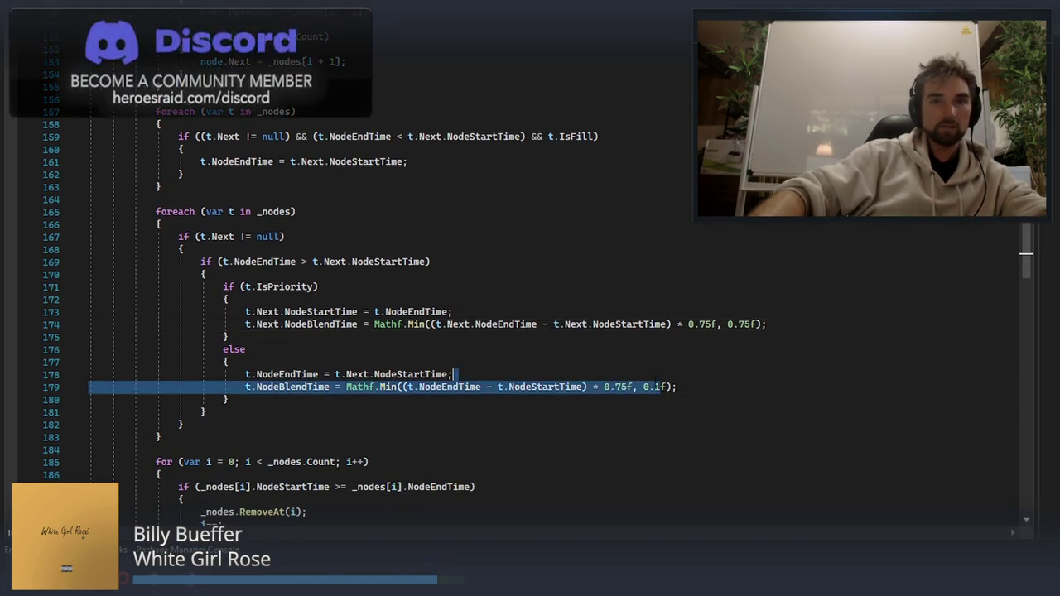
key("BackSpace")
type("75")
key("Up")
scroll(724, 312, "down", 5)
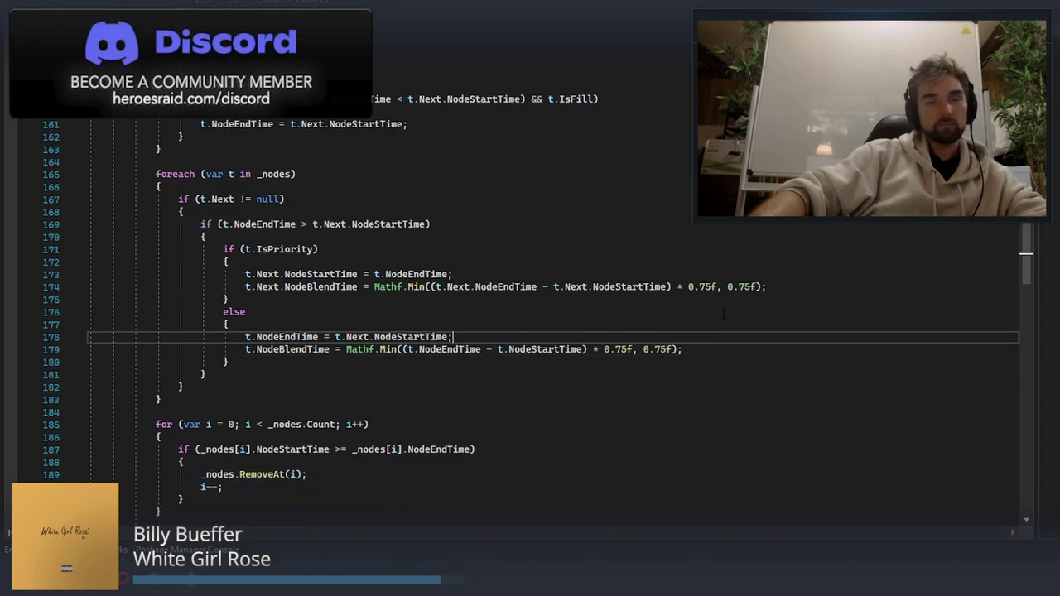
key("alt+Tab")
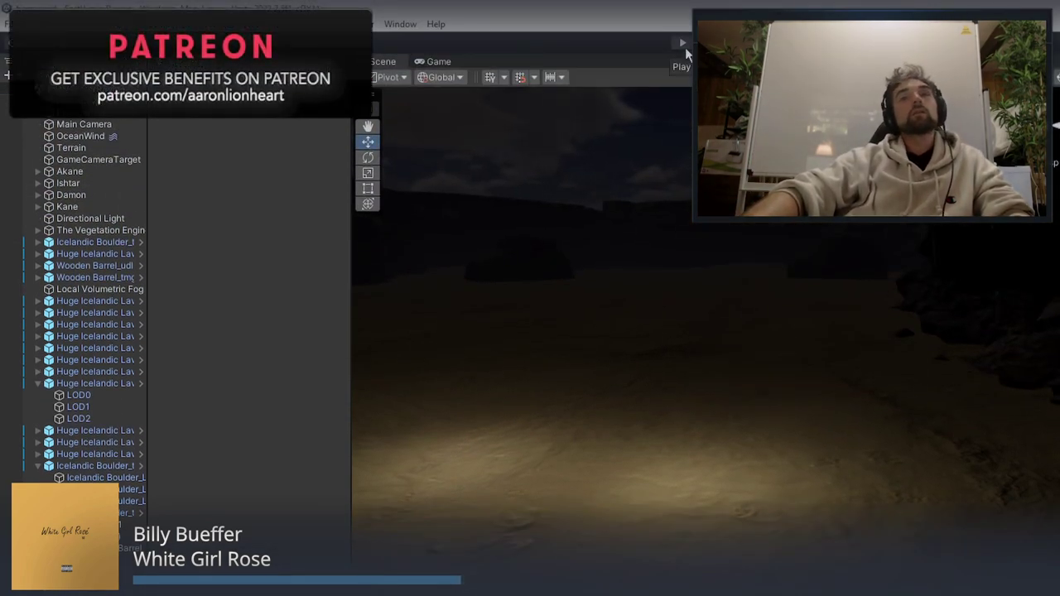
Run the game, start Akane's cinematic looping from 5 seconds, and watch it in the Scene view.
left_click(683, 44)
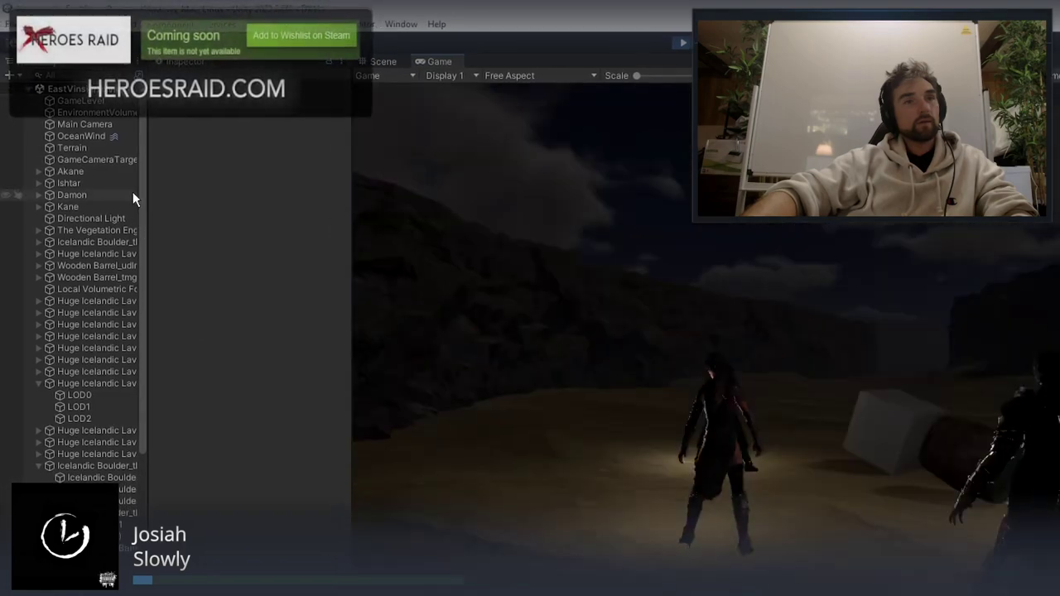
left_click(88, 174)
scroll(88, 174, "down", 4)
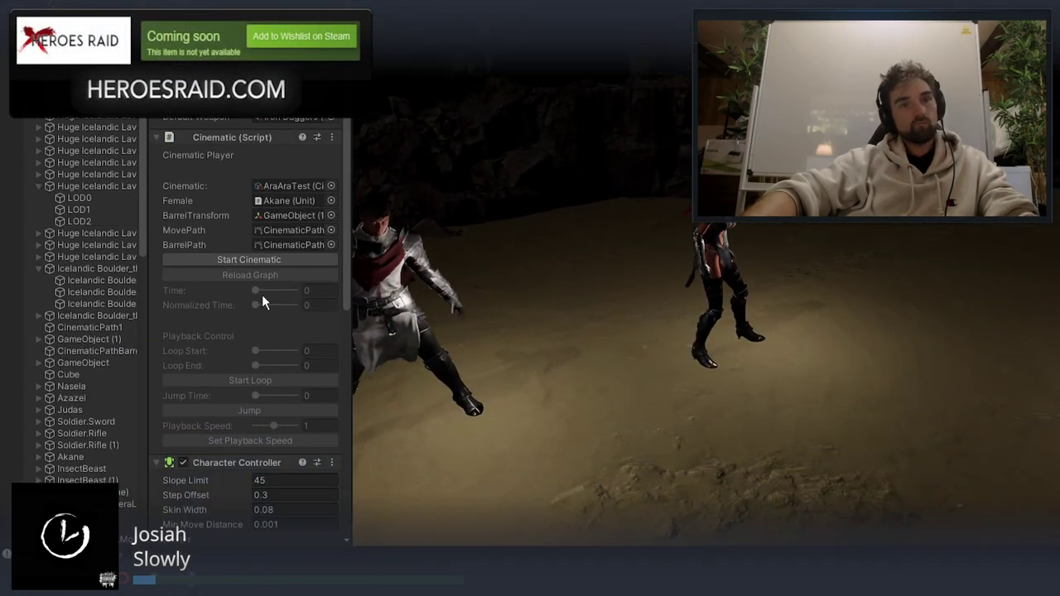
left_click(269, 258)
left_click_drag(256, 351, 292, 367)
left_click(290, 377)
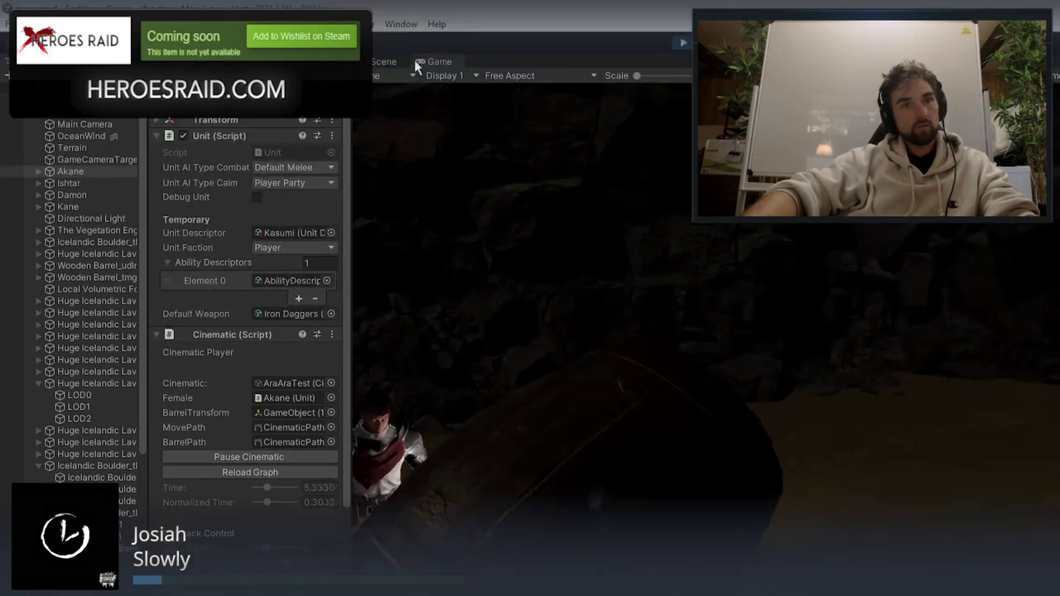
left_click(390, 60)
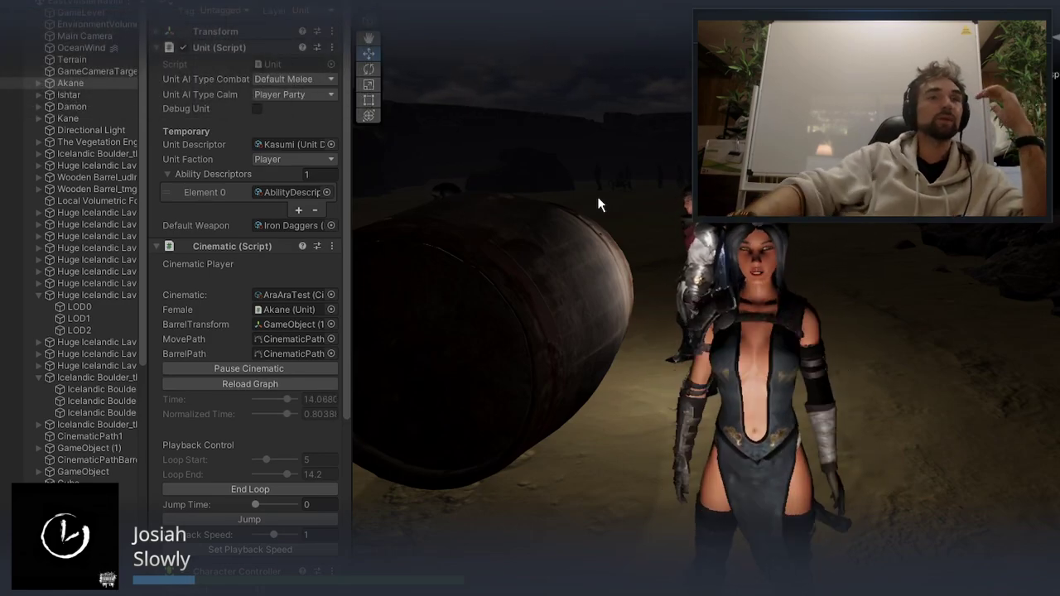
Select Kasumi.Model in the Hierarchy and scroll its Inspector down to the bone and face settings.
scroll(93, 340, "down", 5)
scroll(99, 328, "down", 4)
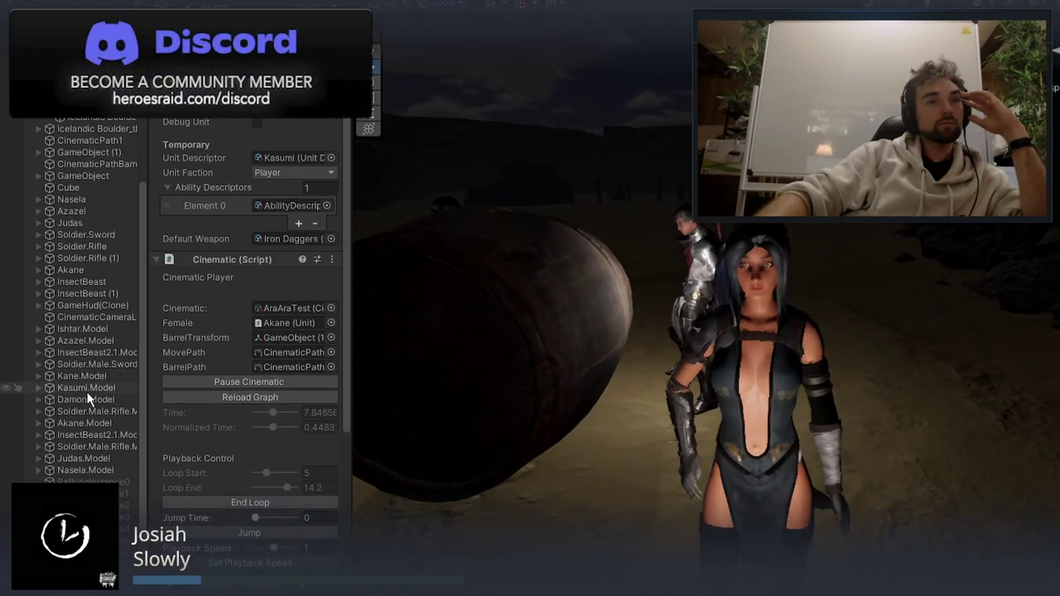
left_click(87, 389)
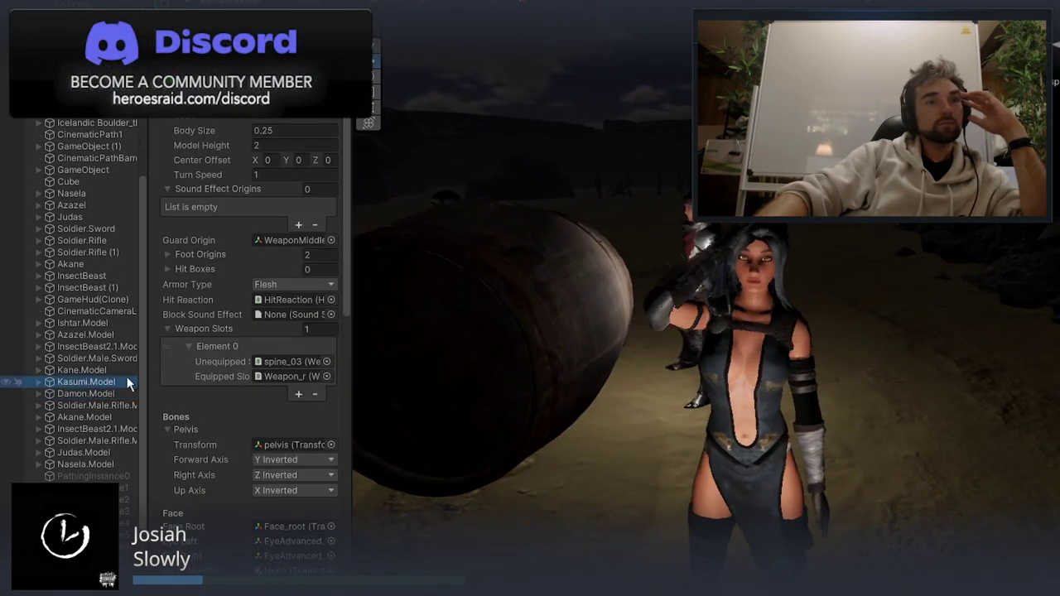
scroll(226, 345, "down", 5)
scroll(230, 354, "down", 5)
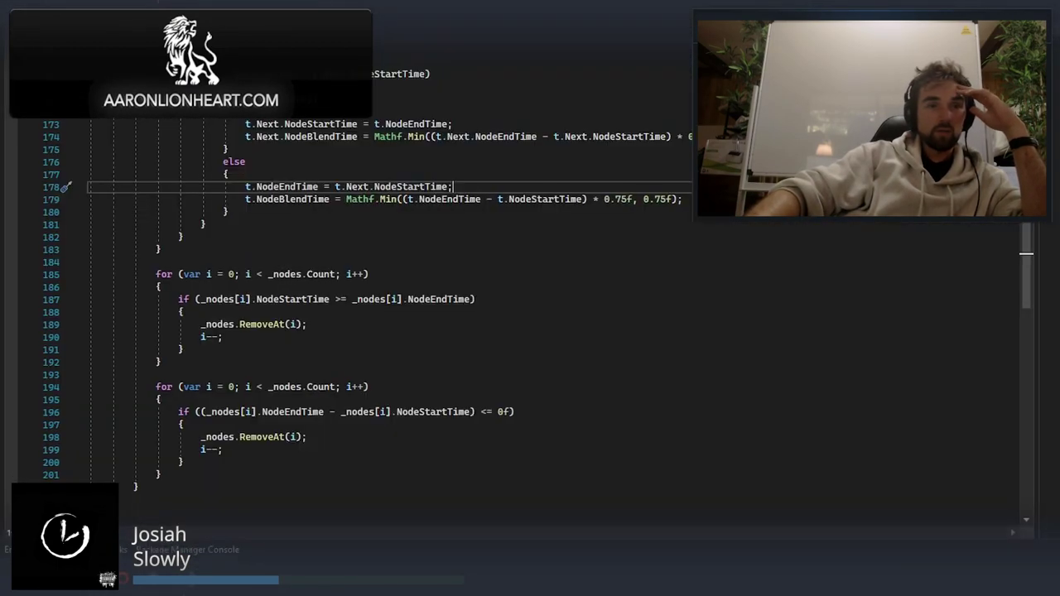
Look up the Evaluate method definition, then return to its call on line 55.
scroll(574, 262, "up", 2)
scroll(580, 298, "up", 3)
scroll(584, 348, "up", 13)
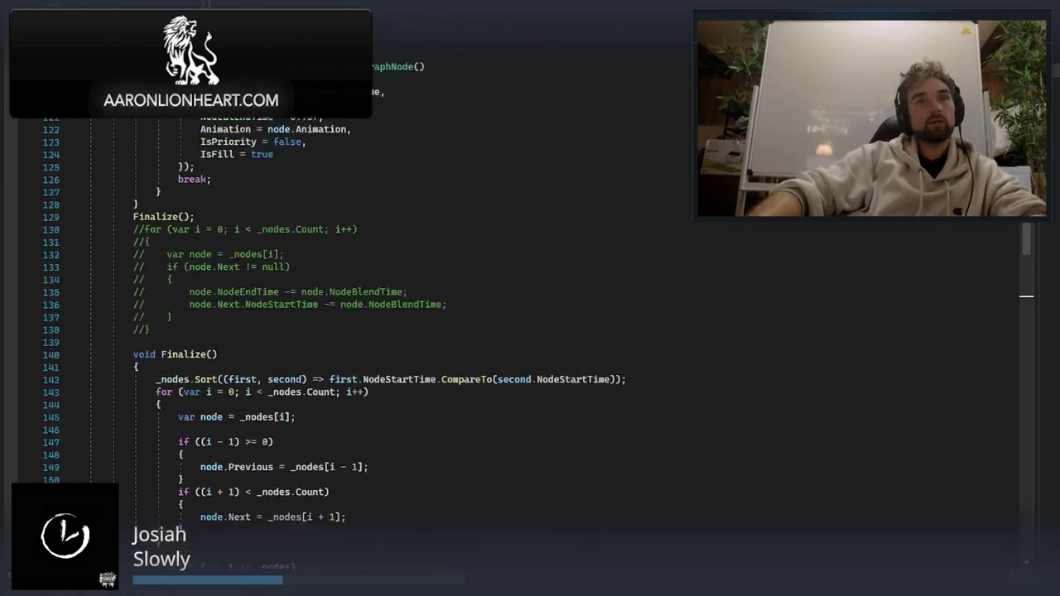
scroll(592, 390, "up", 5)
scroll(592, 389, "up", 2)
scroll(592, 389, "up", 9)
scroll(592, 390, "up", 6)
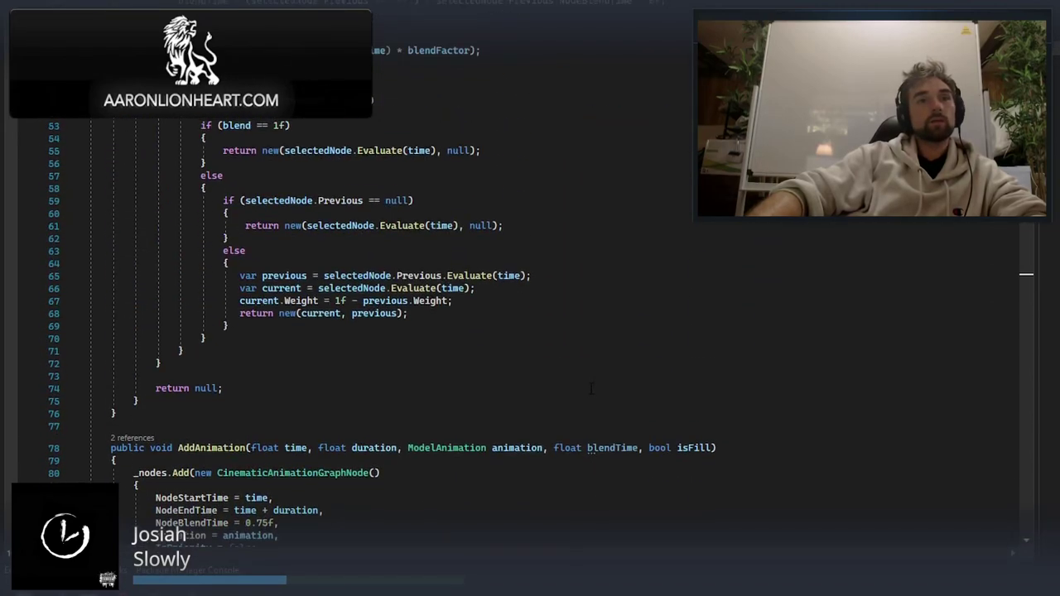
scroll(592, 389, "up", 4)
scroll(428, 340, "down", 1)
left_click(391, 283, "ctrl")
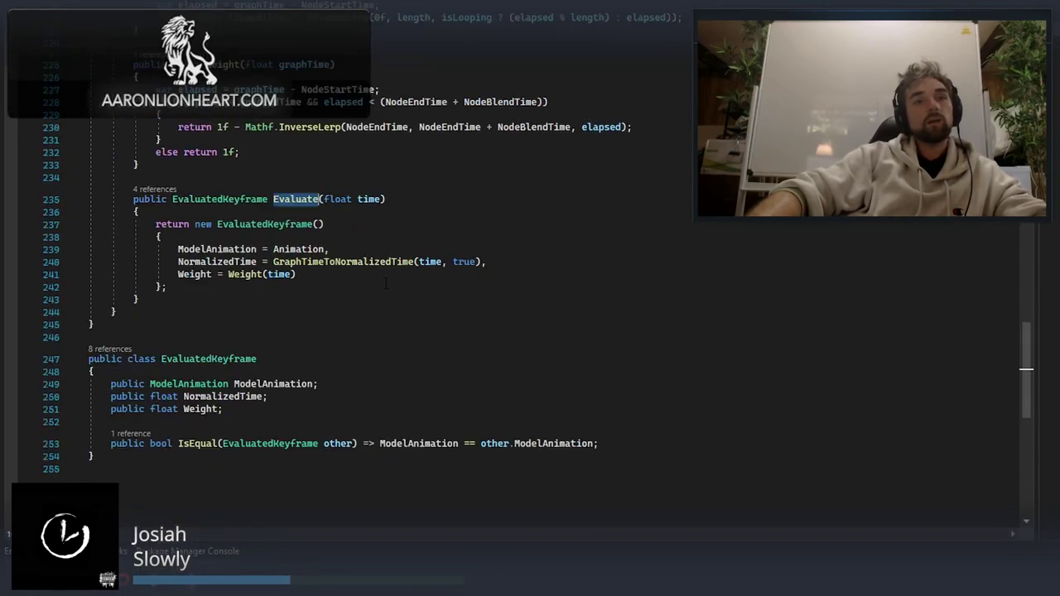
key("ctrl+minus")
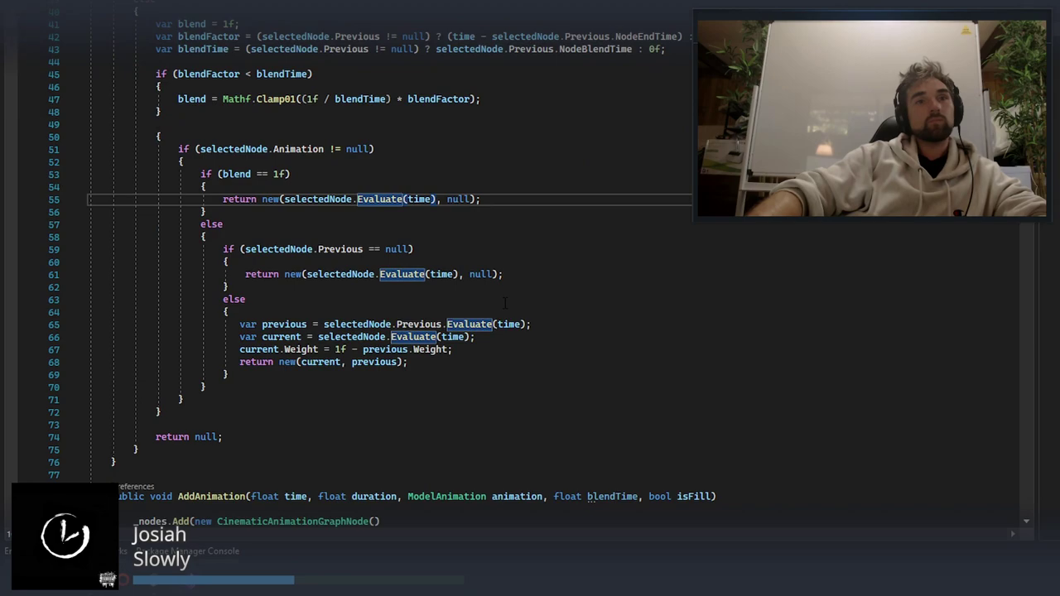
Change line 68's blend result to new(previous, current), save, and switch to Unity.
double_click(300, 362)
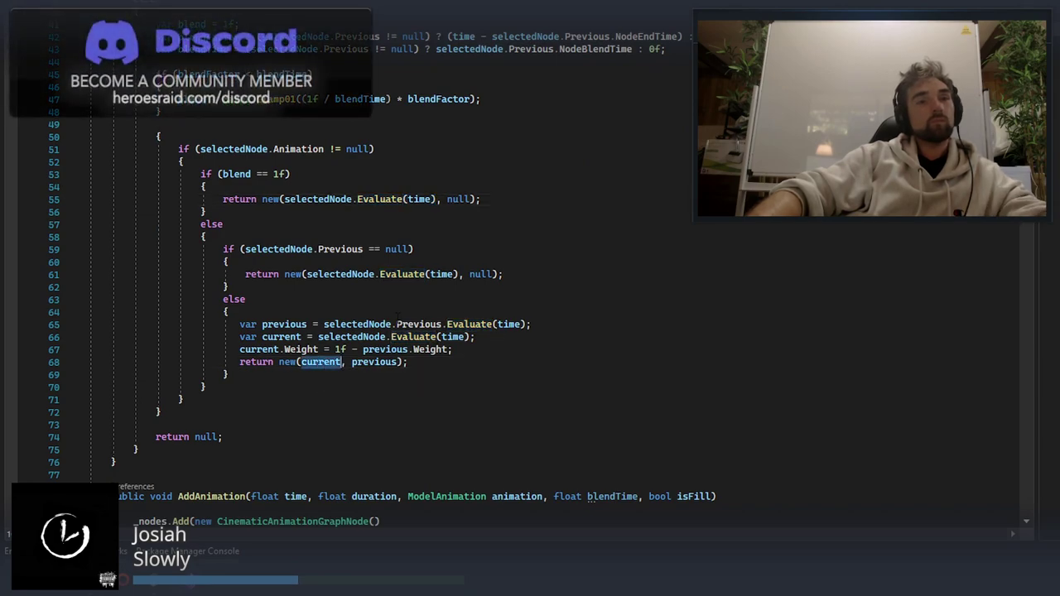
type("previous")
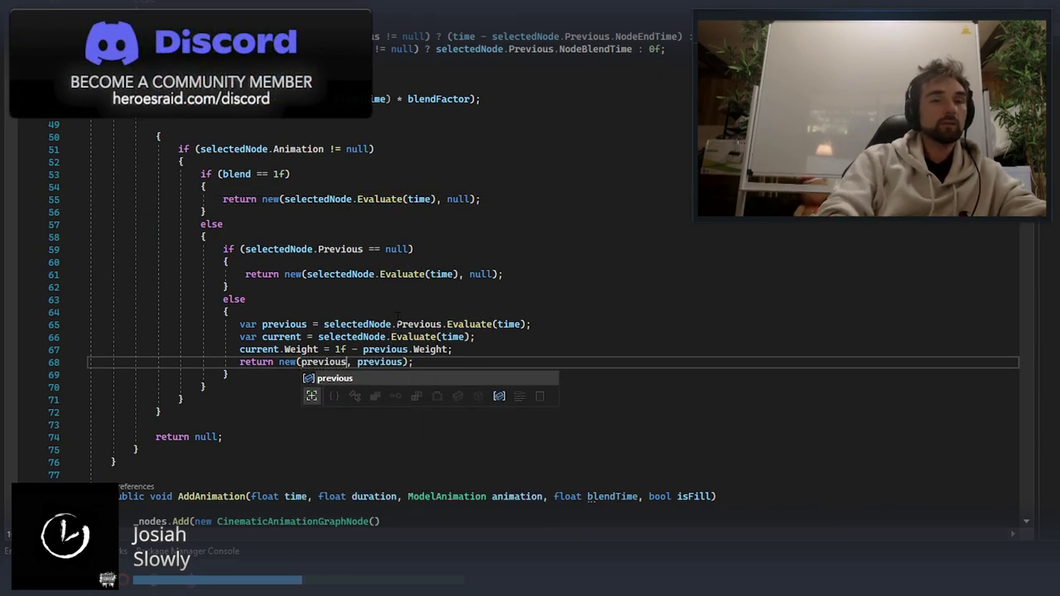
scroll(398, 318, "up", 3)
scroll(431, 397, "down", 2)
left_click(363, 385)
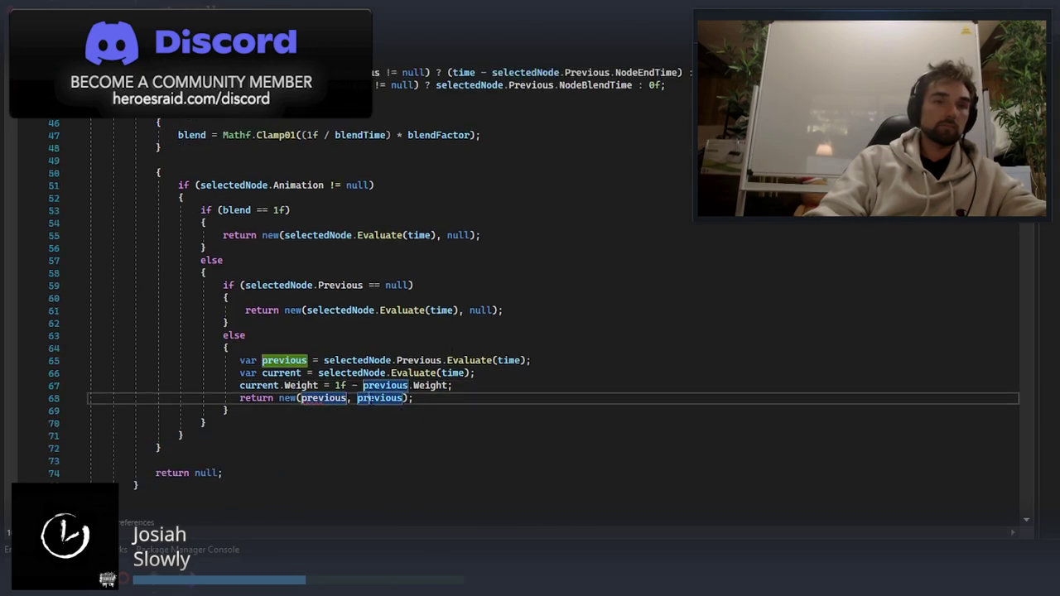
double_click(379, 398)
type("current")
key("Escape")
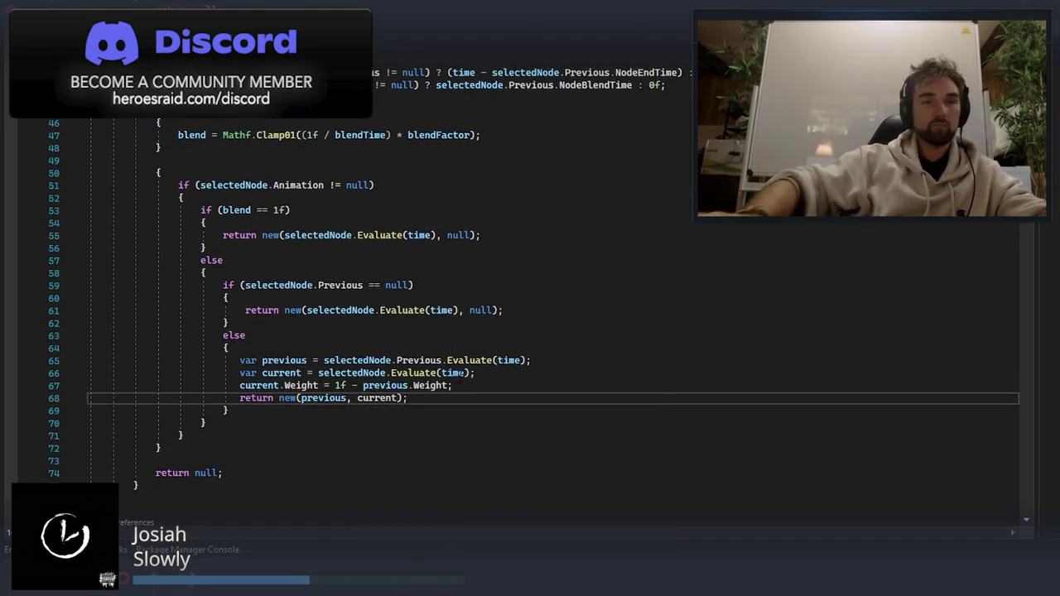
key("ctrl+s")
key("alt+Tab")
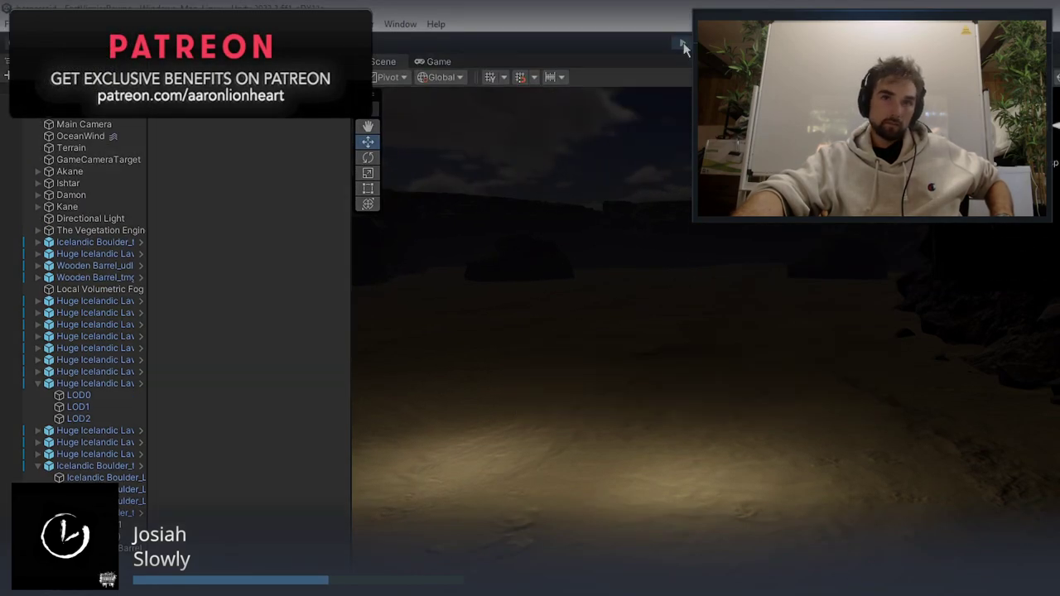
Play the game and loop Akane's cinematic from 3.9 to 15.8 seconds, viewed in the Scene tab.
left_click(684, 42)
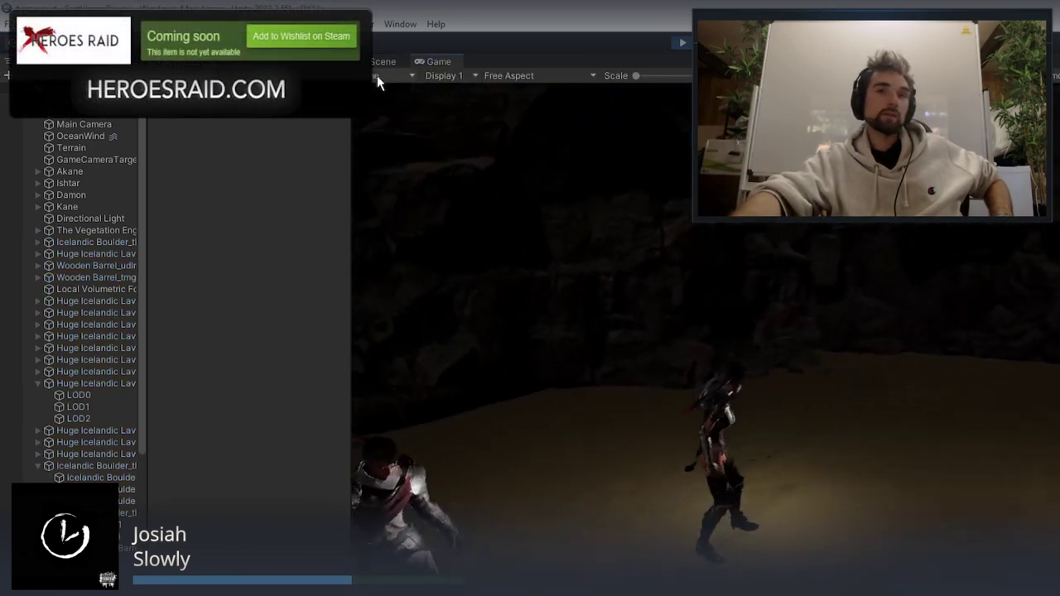
left_click(125, 171)
scroll(248, 331, "down", 5)
left_click(263, 377)
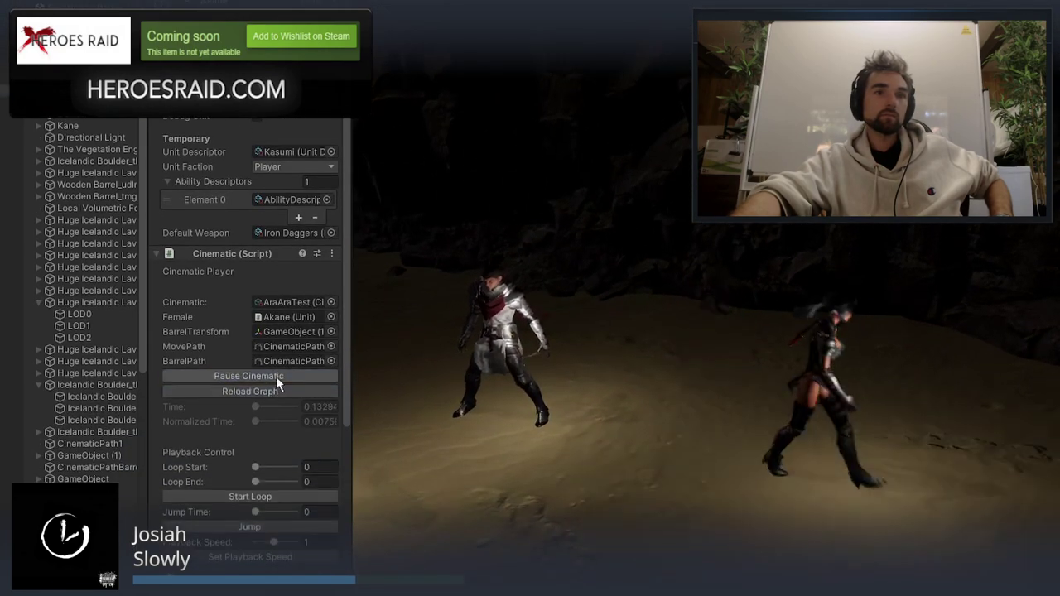
scroll(276, 376, "down", 3)
left_click(270, 377)
left_click_drag(268, 393, 291, 389)
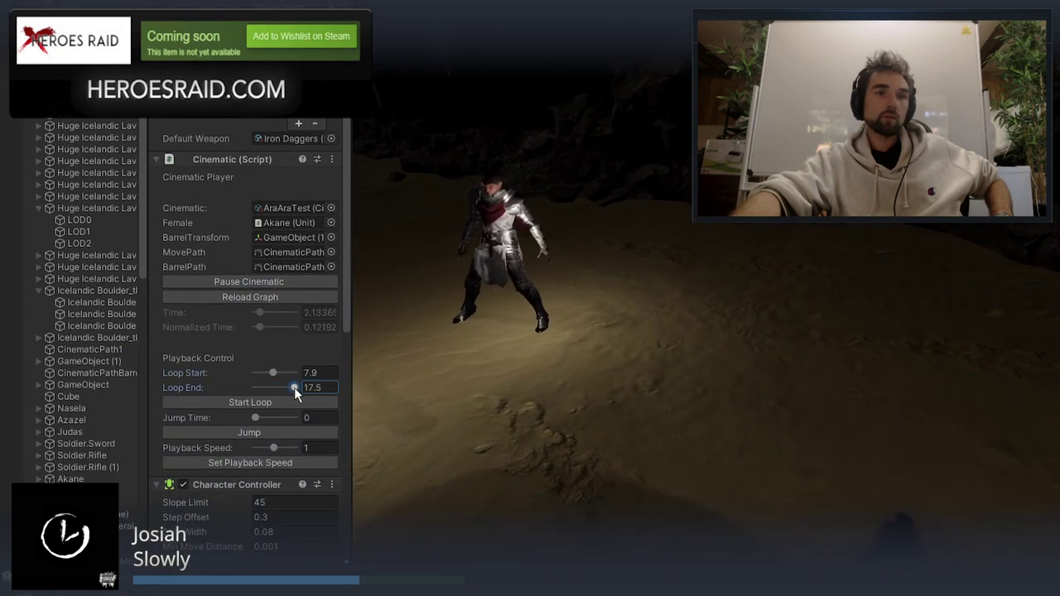
scroll(293, 387, "down", 1)
left_click(280, 384)
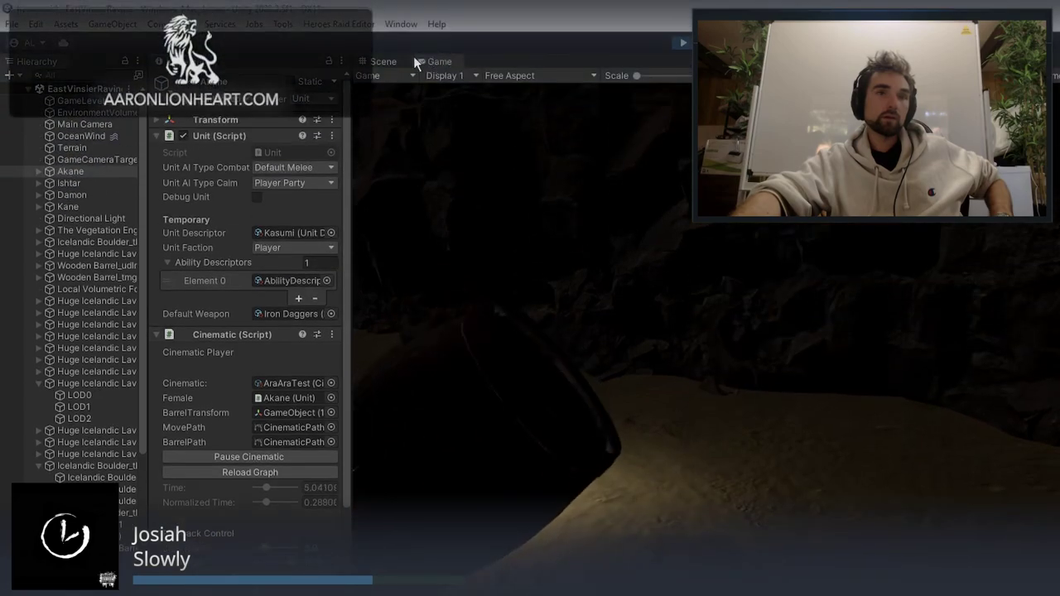
left_click(386, 60)
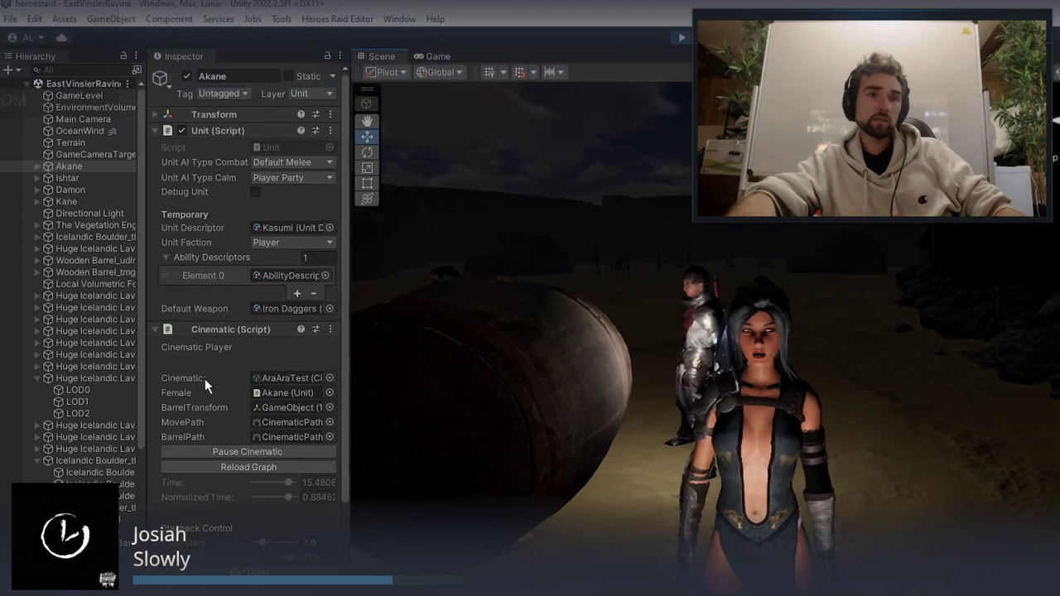
Select Kasumi.Model in the Hierarchy and scroll the Inspector down to its Animator section.
scroll(100, 373, "down", 6)
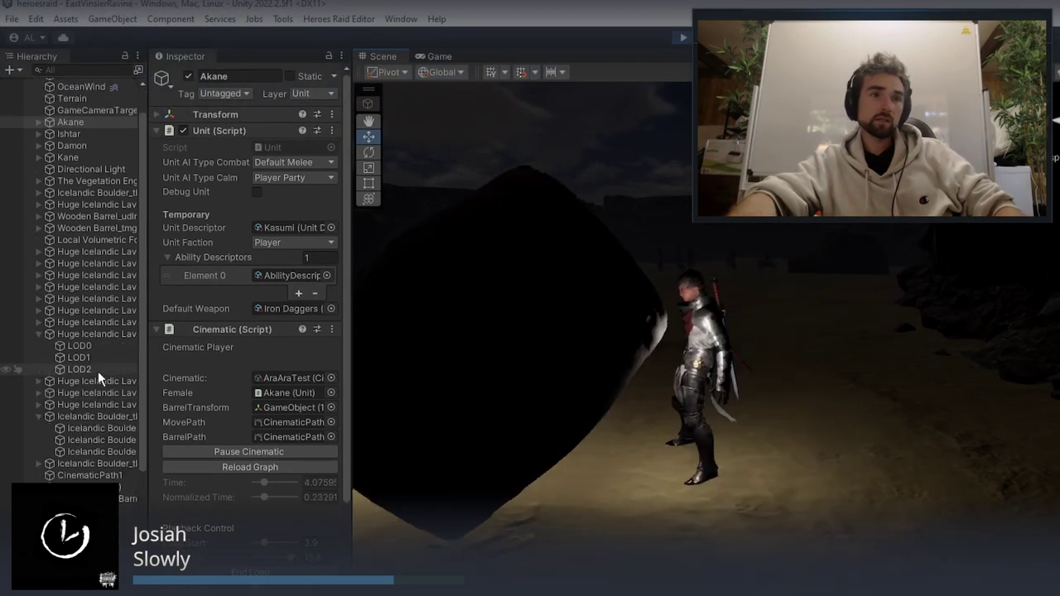
scroll(115, 388, "down", 3)
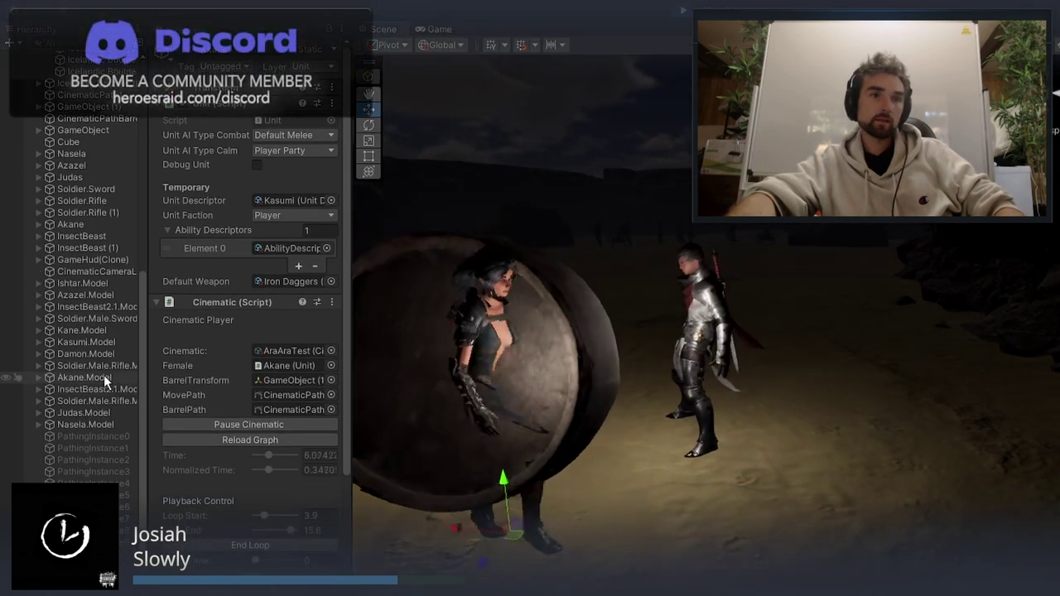
left_click(103, 344)
scroll(223, 373, "down", 5)
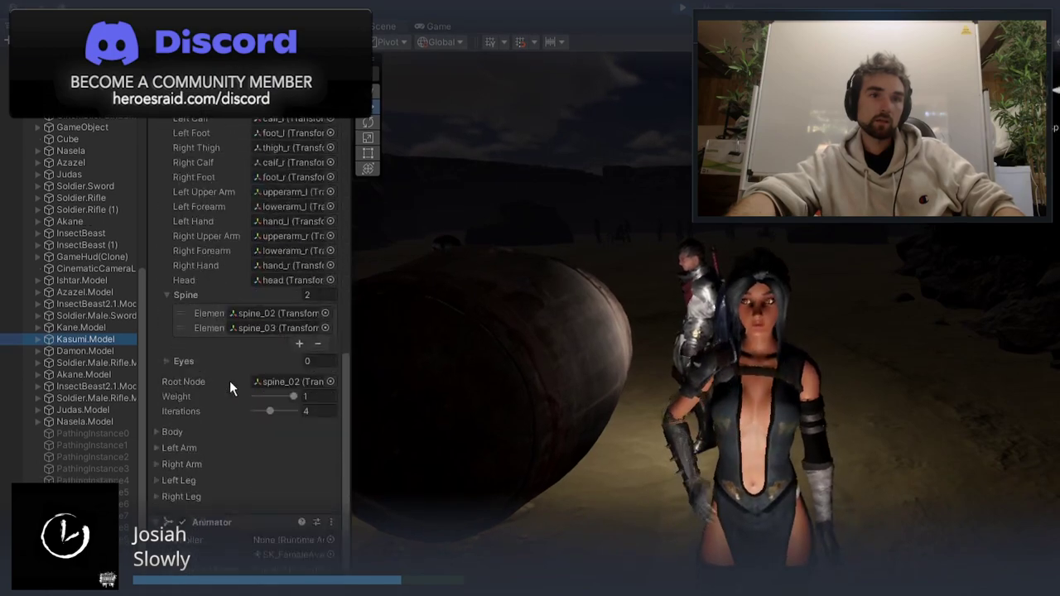
scroll(230, 383, "down", 5)
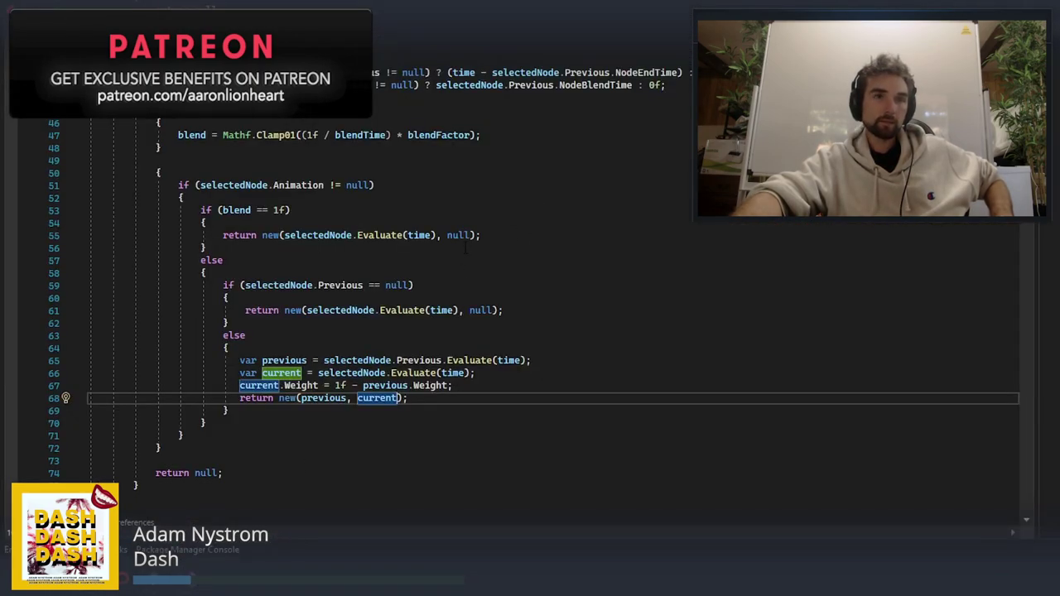
Go from the GraphUpdate call on line 775 to its definition and scroll down to ApplyKeyframe.
left_click(571, 370)
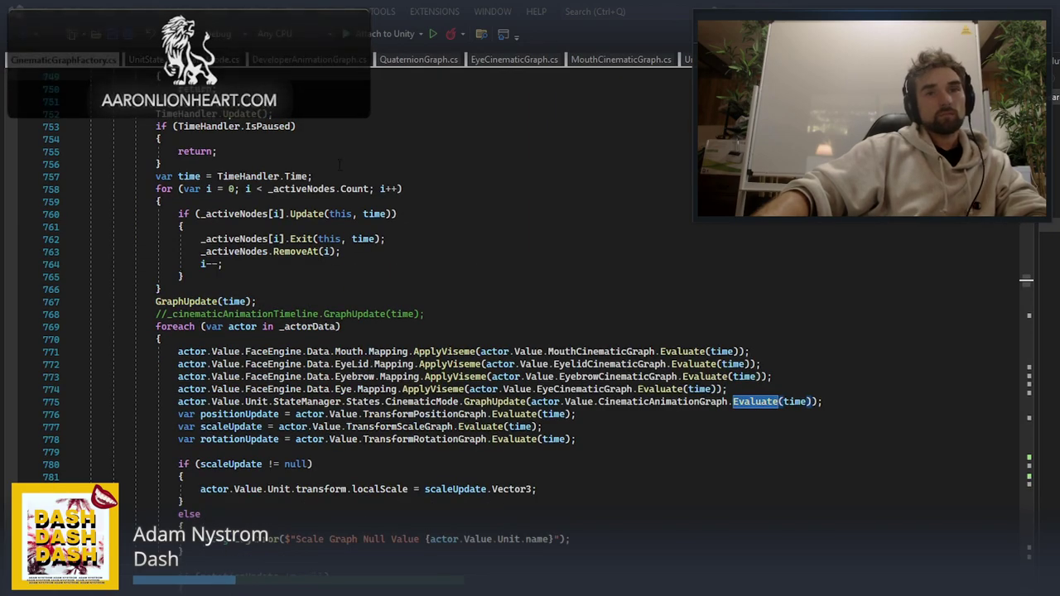
left_click(500, 401)
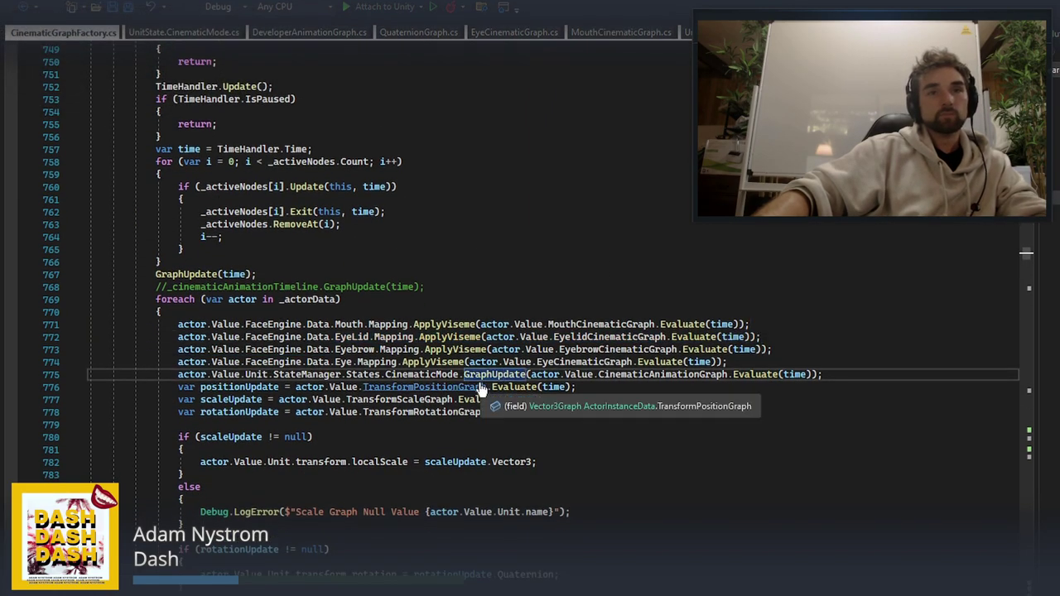
key("F12")
scroll(409, 382, "down", 2)
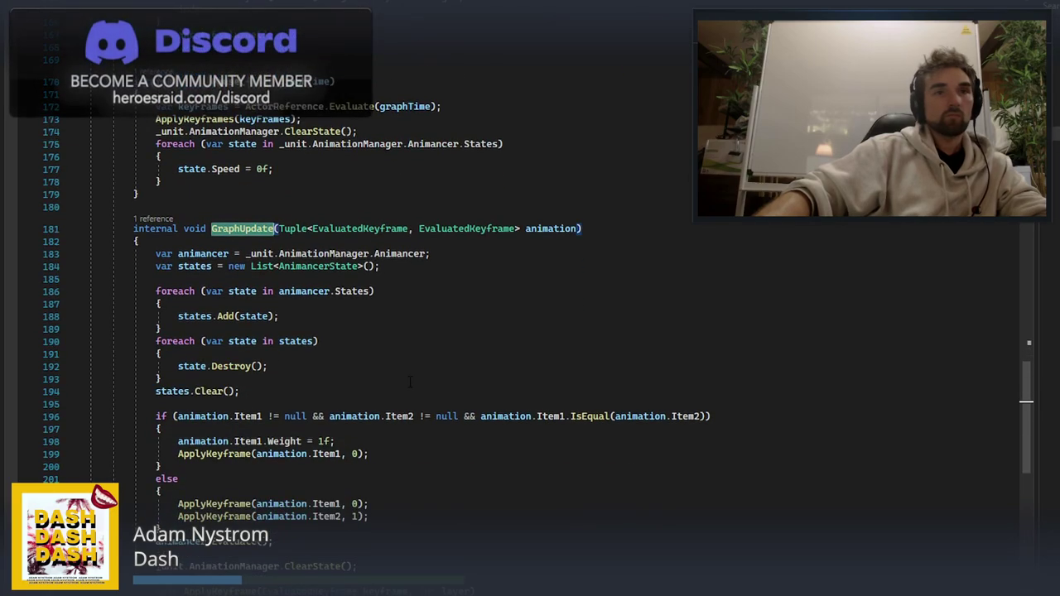
scroll(388, 316, "down", 3)
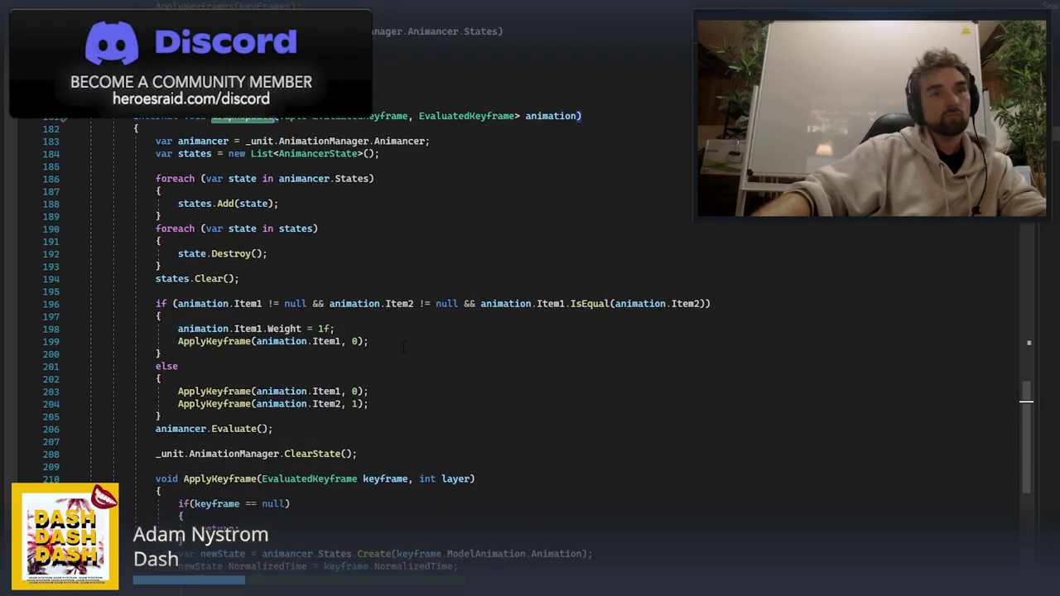
scroll(409, 382, "down", 1)
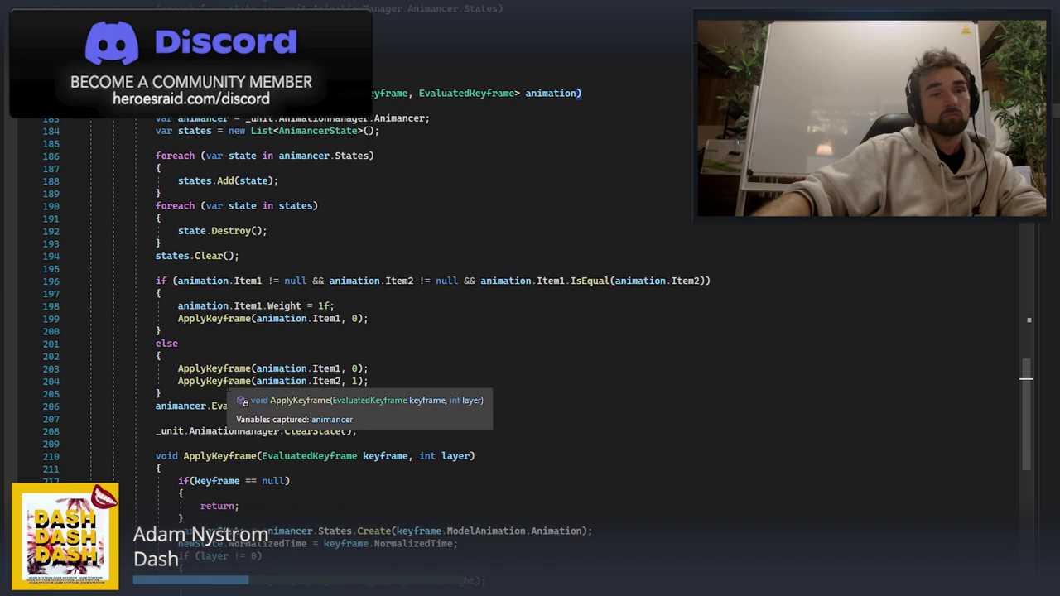
scroll(346, 293, "down", 3)
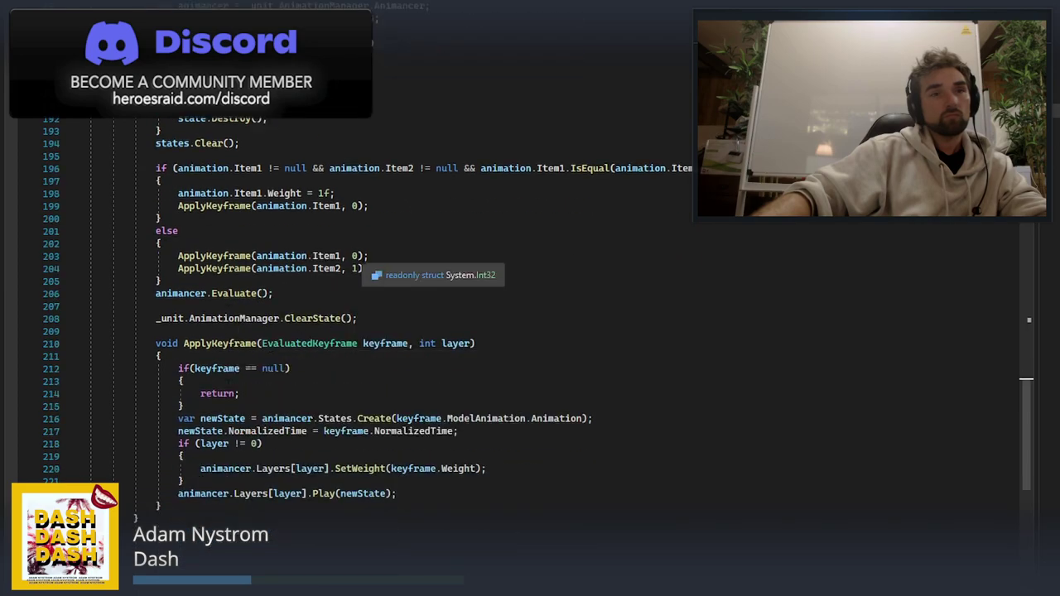
scroll(357, 268, "down", 3)
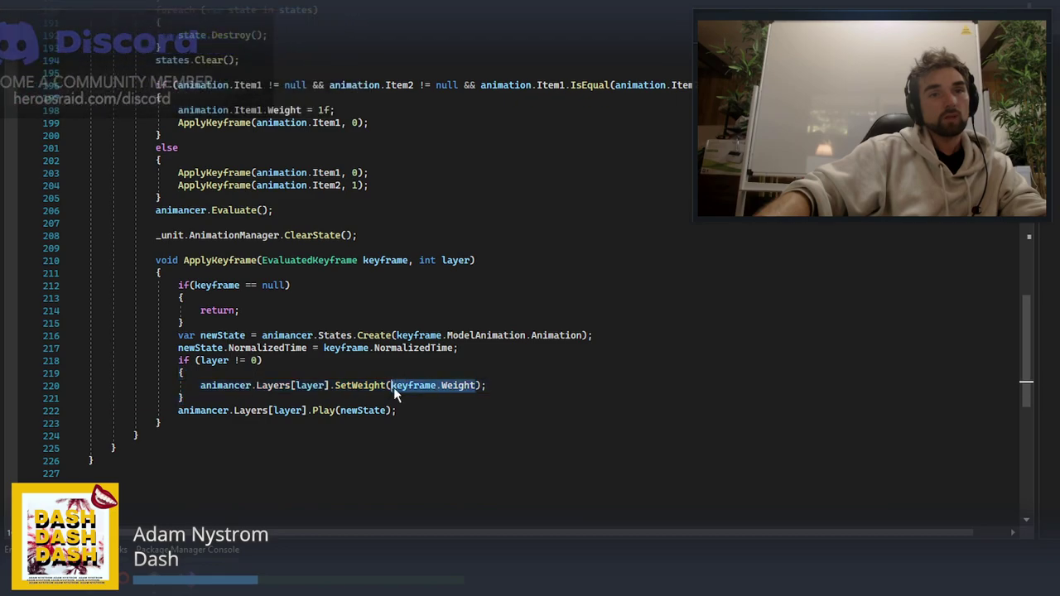
Insert UnityEngine.Debug.Log(keyframe.Weight); above SetWeight in ApplyKeyframe, then return to Unity.
left_click(375, 363)
left_click(324, 372)
key("Return")
type("co")
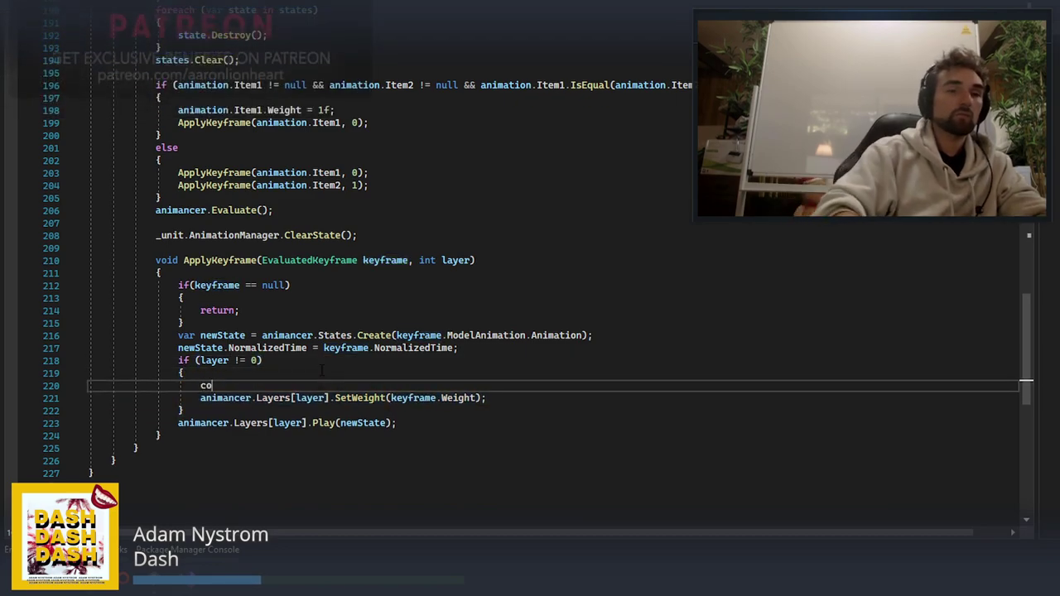
type("nsole.lo")
key("shift+Home")
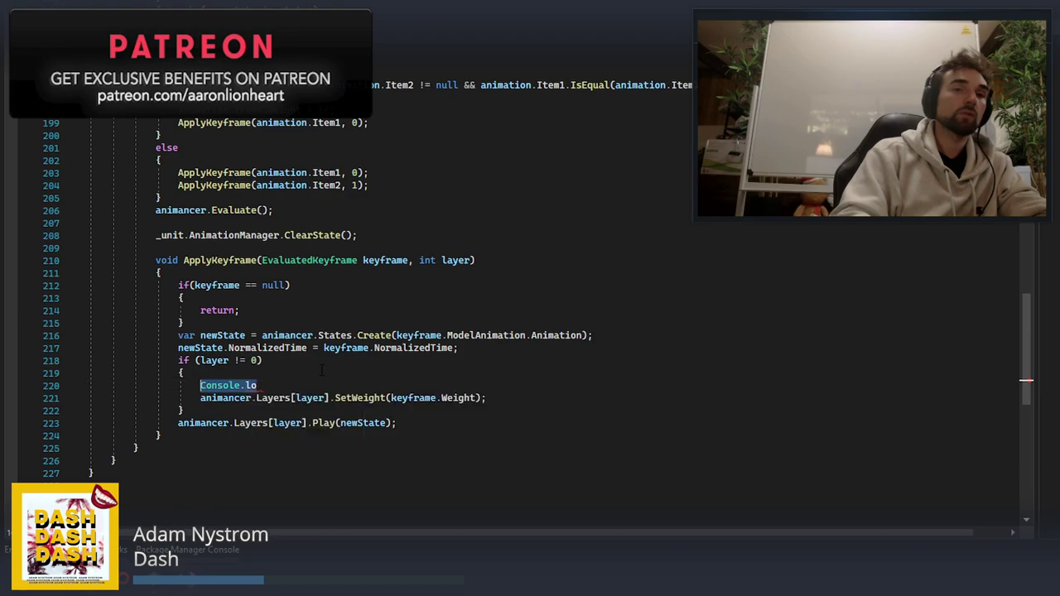
type("Debug.lo")
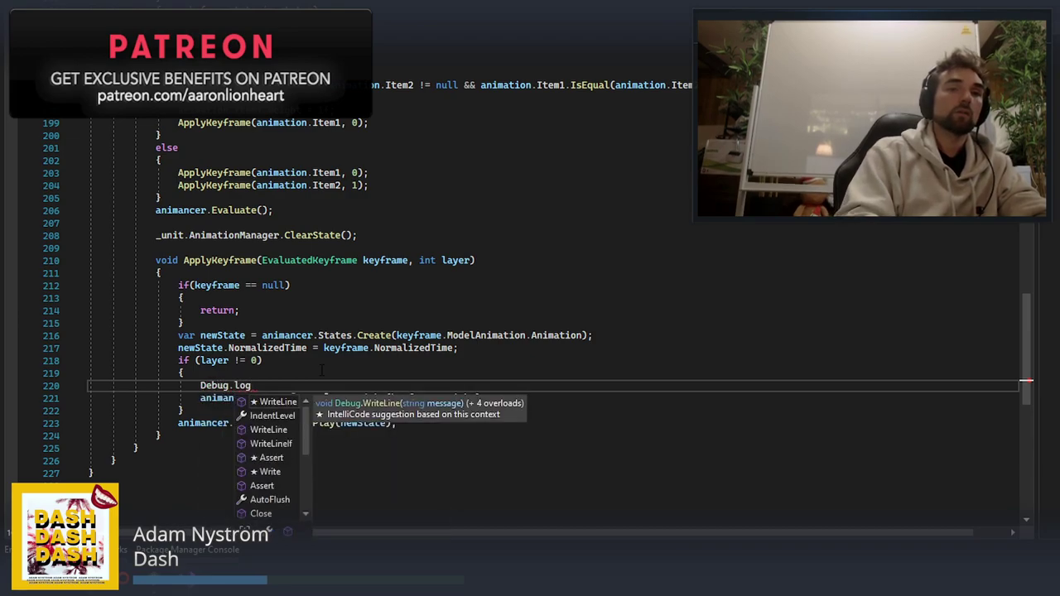
key("Escape")
key("shift+Home")
type("Un")
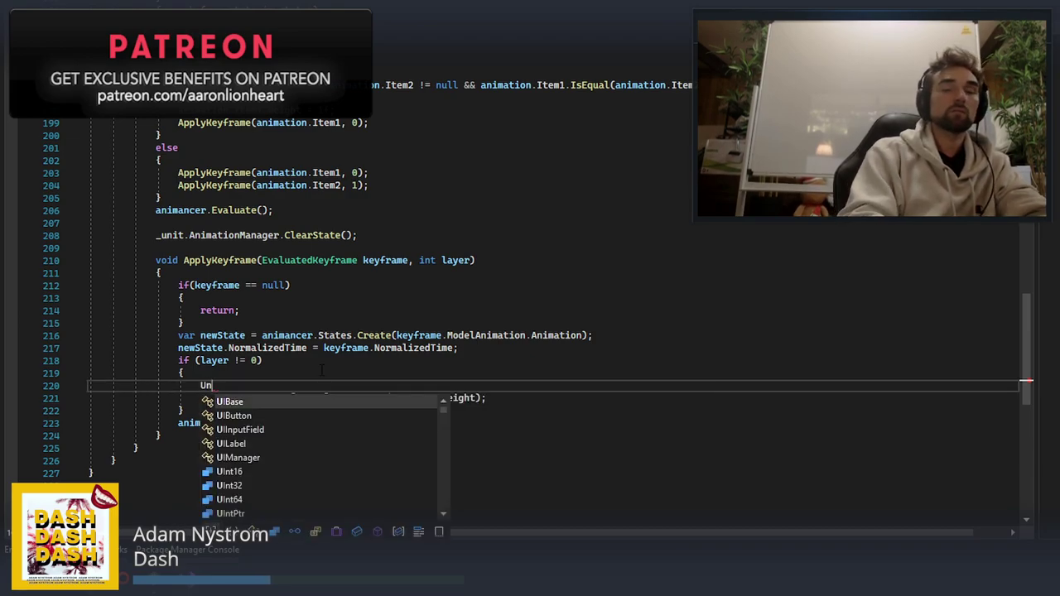
type("ngine.")
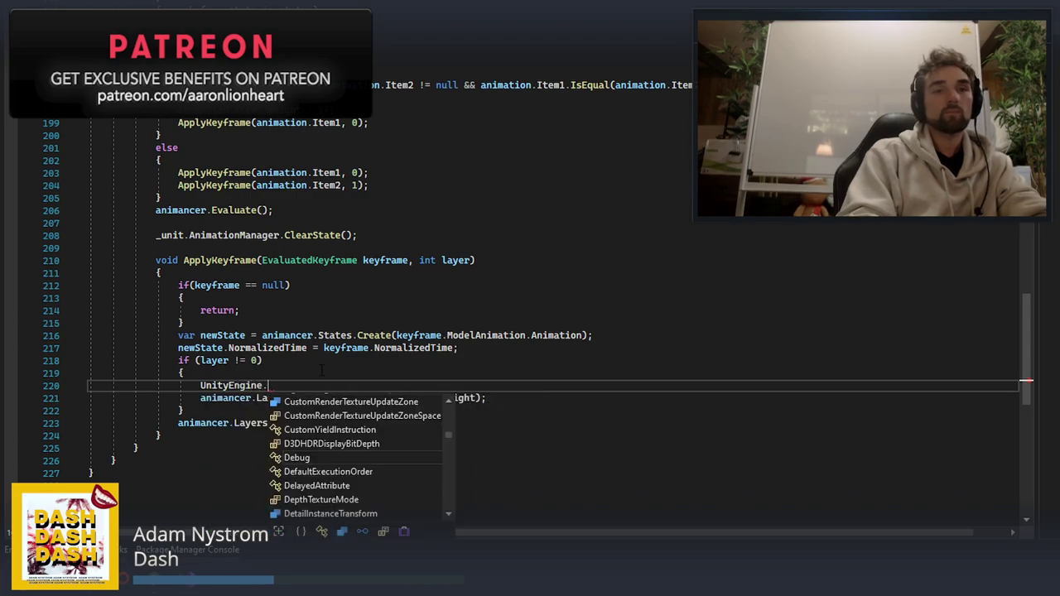
type("Debug.l($")
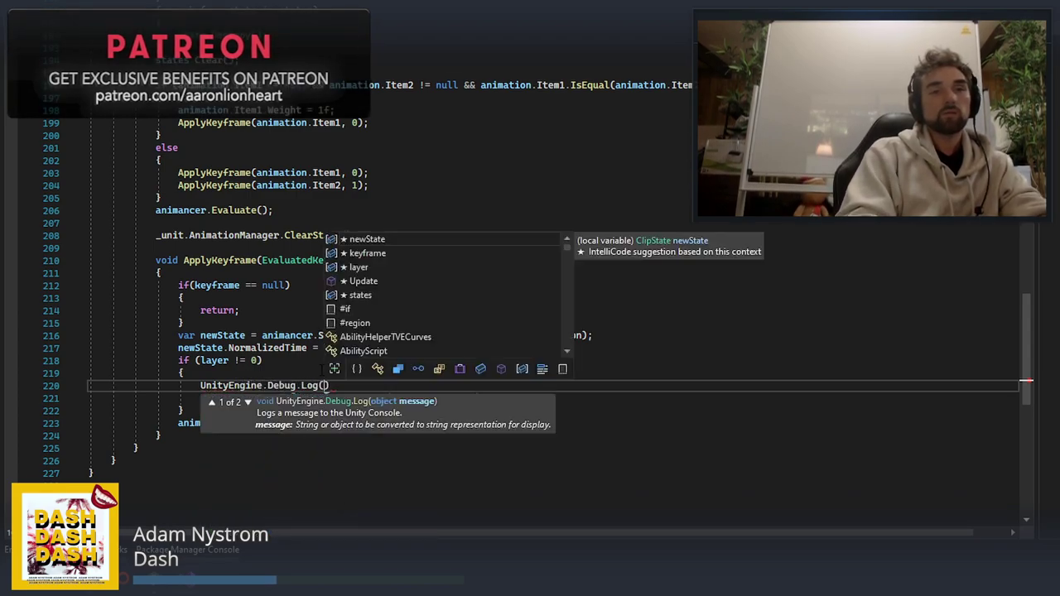
type("keyframe.Weight")
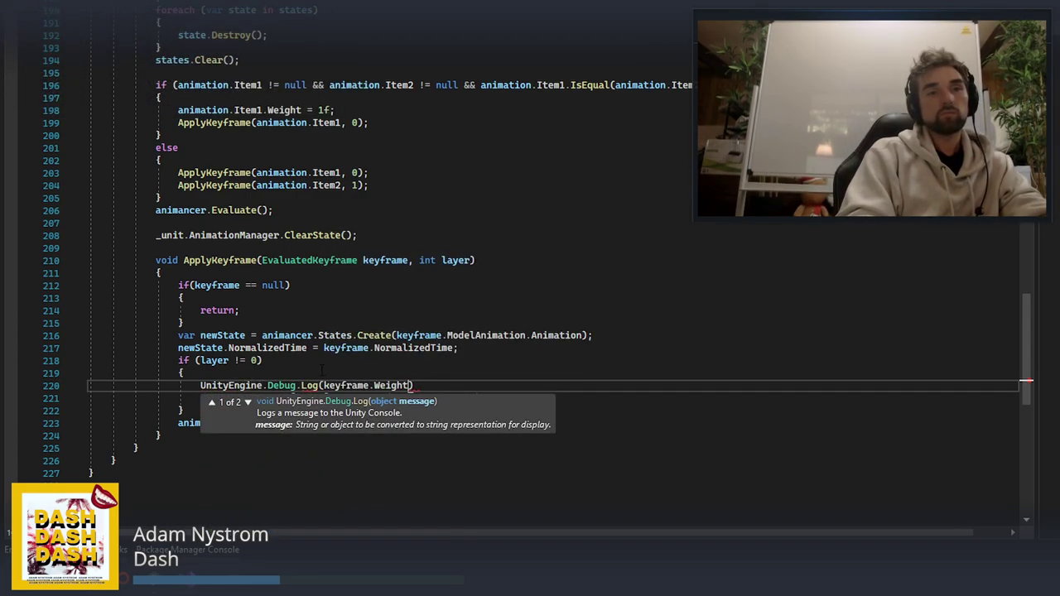
type(");")
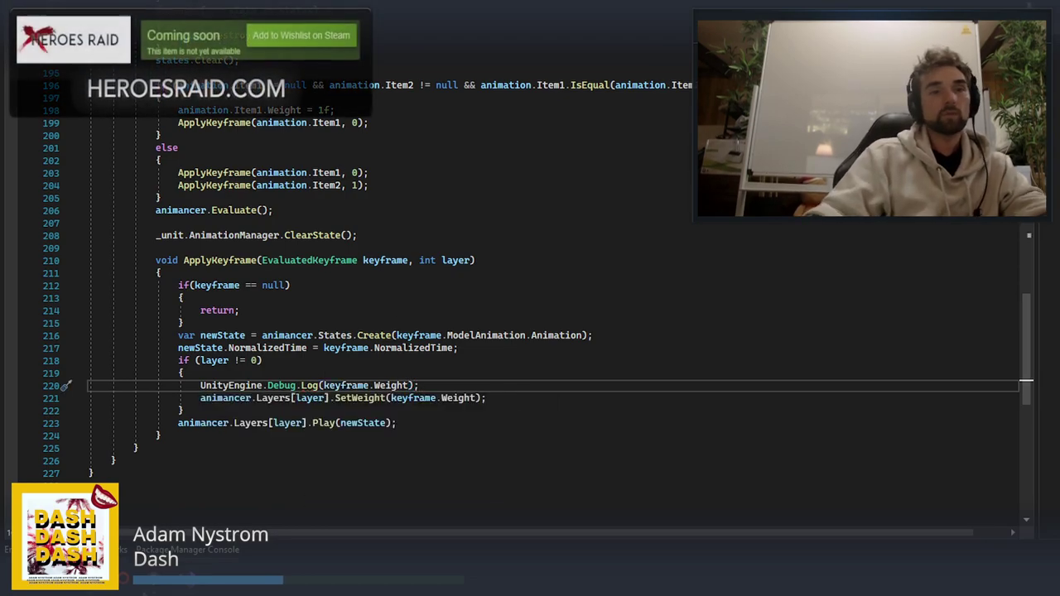
key("alt+Tab")
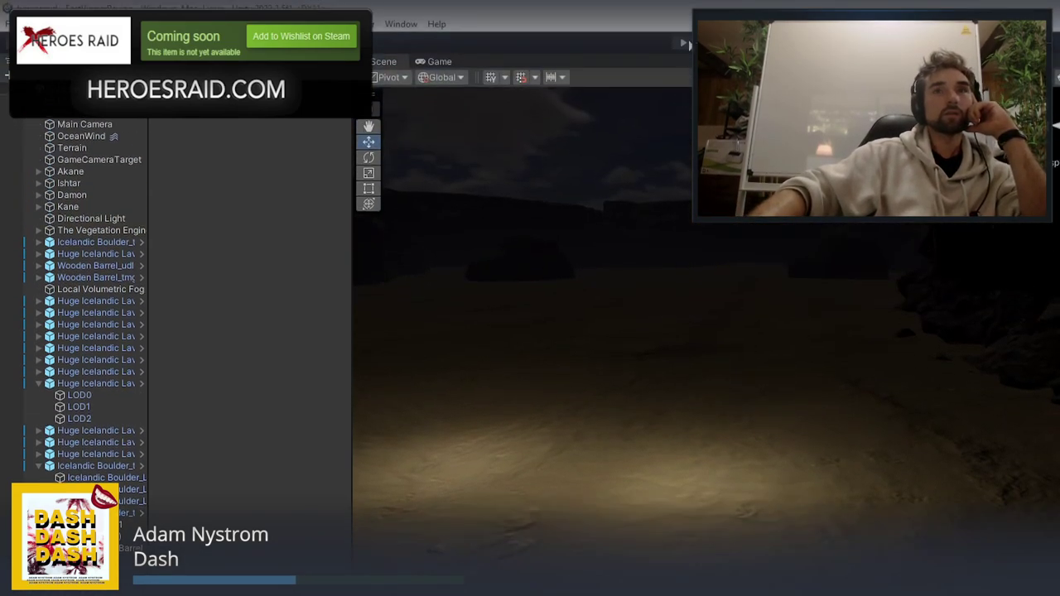
Play the game, set Akane's Loop Start and Loop End sliders, and show the Console log.
left_click(685, 44)
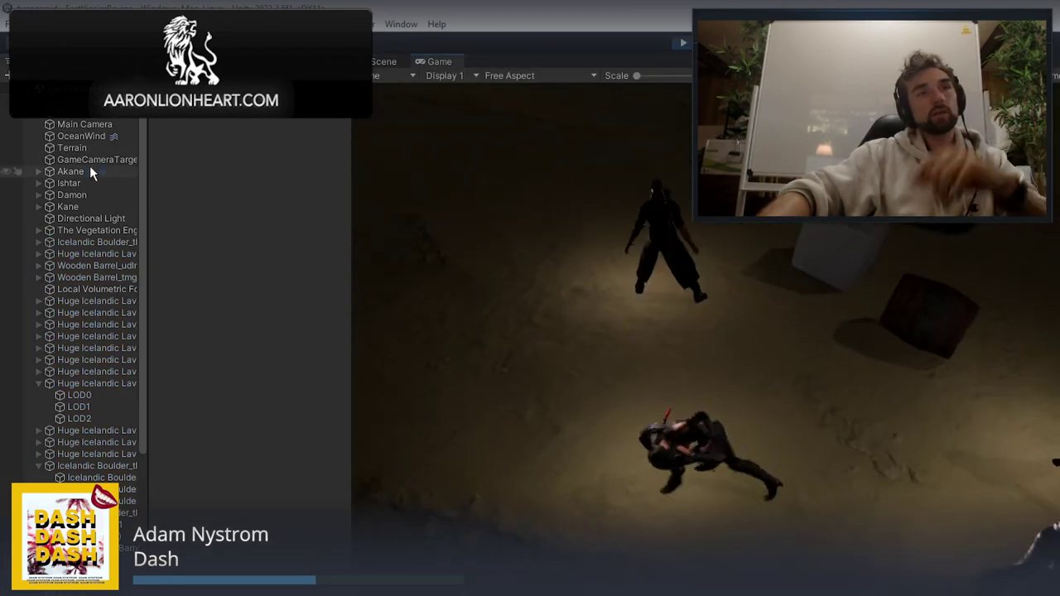
left_click(89, 168)
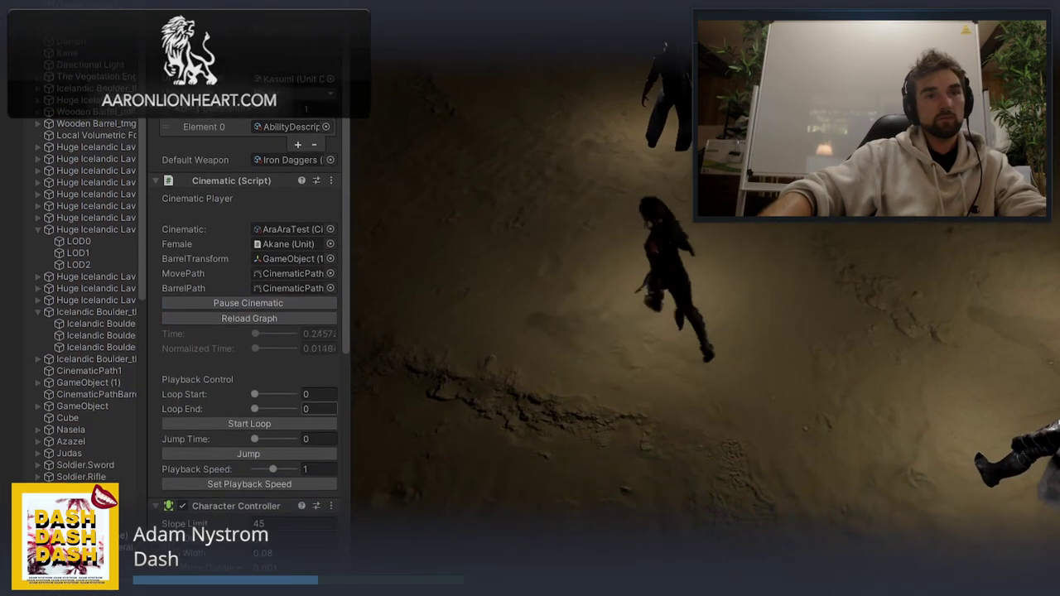
mouse_move(254, 394)
left_mouse_down()
mouse_move(295, 387)
mouse_move(265, 372)
left_mouse_up()
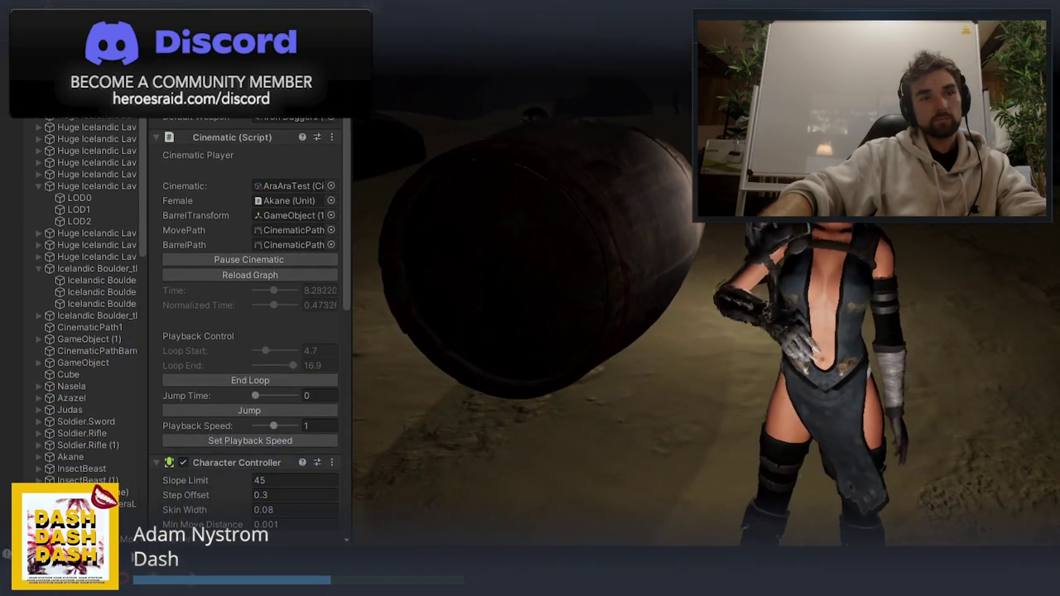
key("ctrl+shift+c")
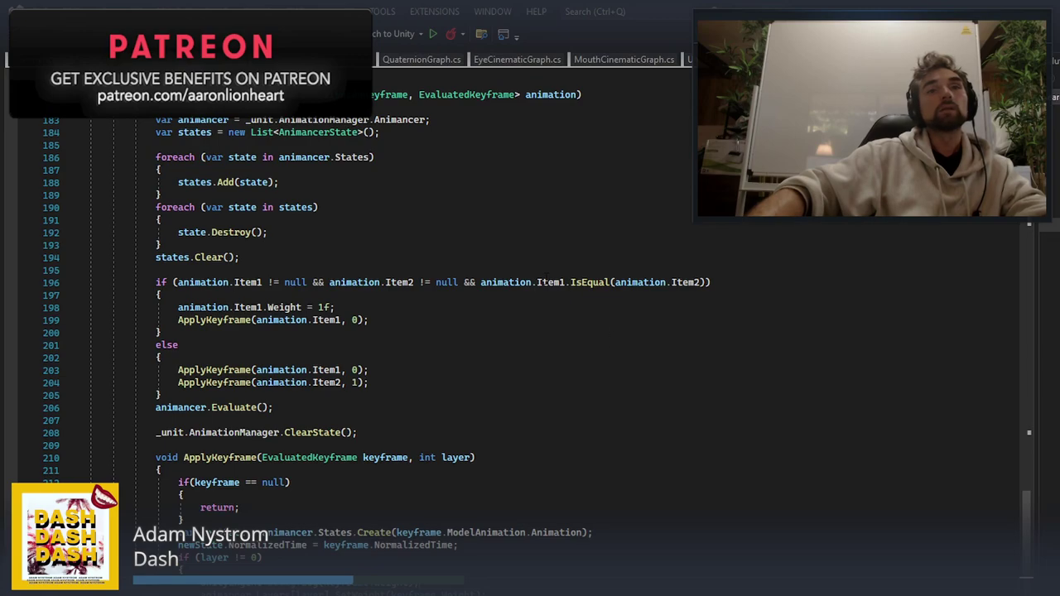
Follow GraphUpdate's one reference to its caller and open CinematicAnimationGraph's Evaluate method.
scroll(152, 204, "up", 3)
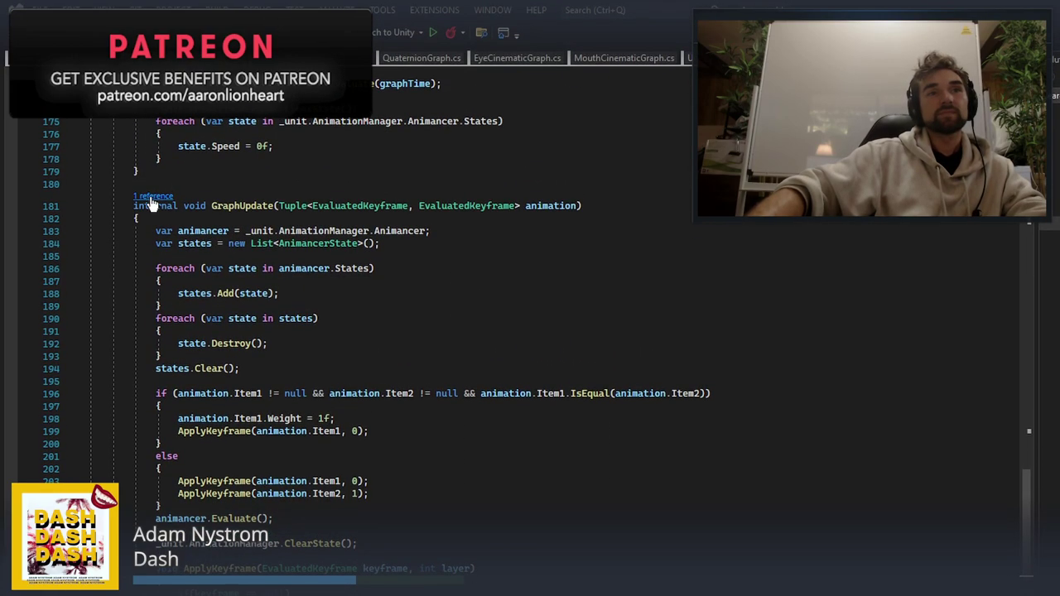
left_click(152, 196)
double_click(165, 155)
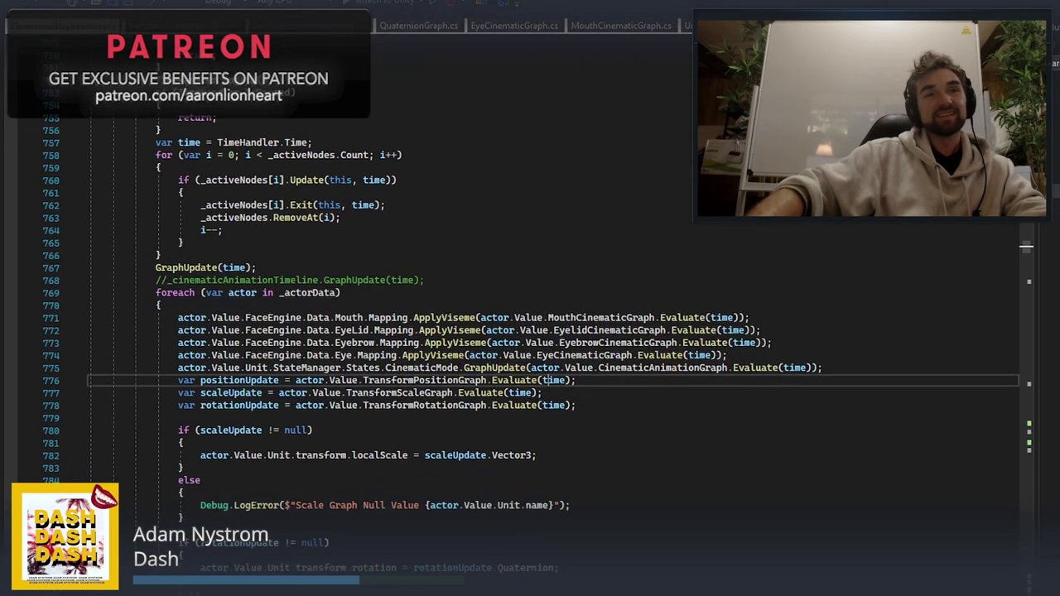
left_click(758, 367, "ctrl")
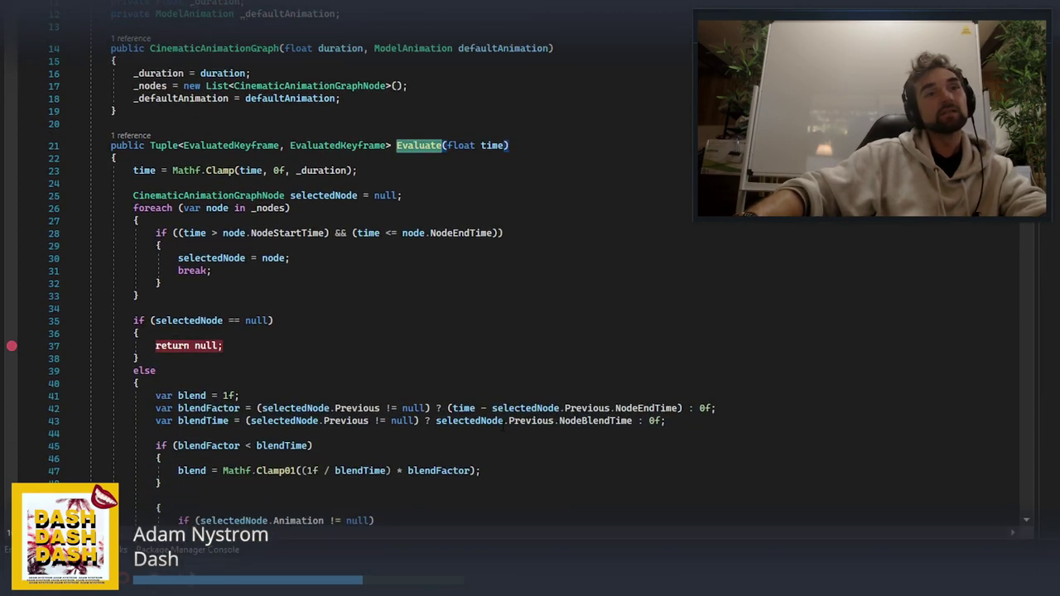
scroll(478, 303, "down", 2)
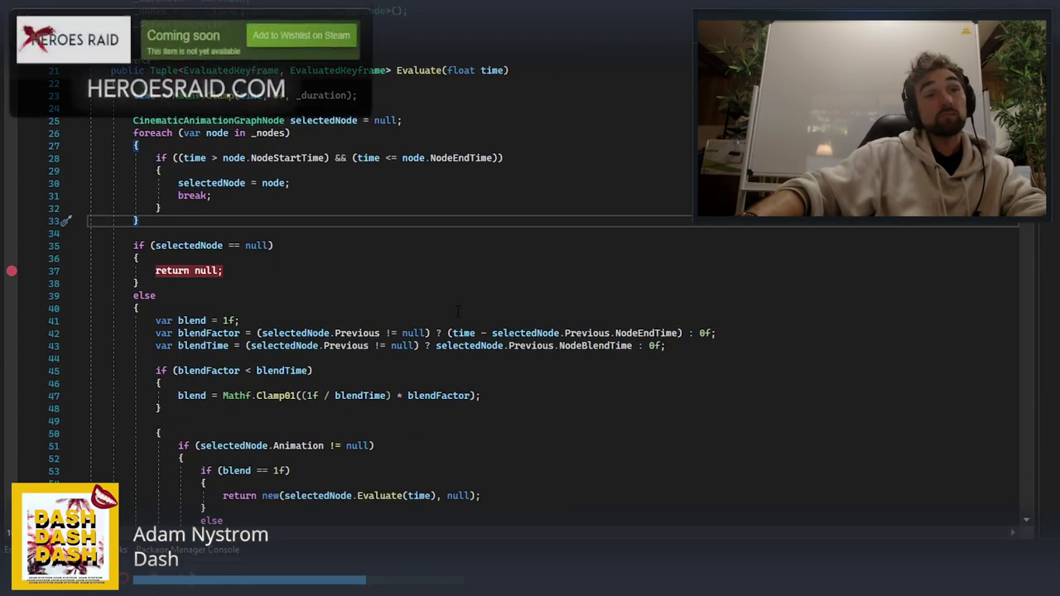
scroll(457, 311, "down", 4)
scroll(457, 311, "down", 3)
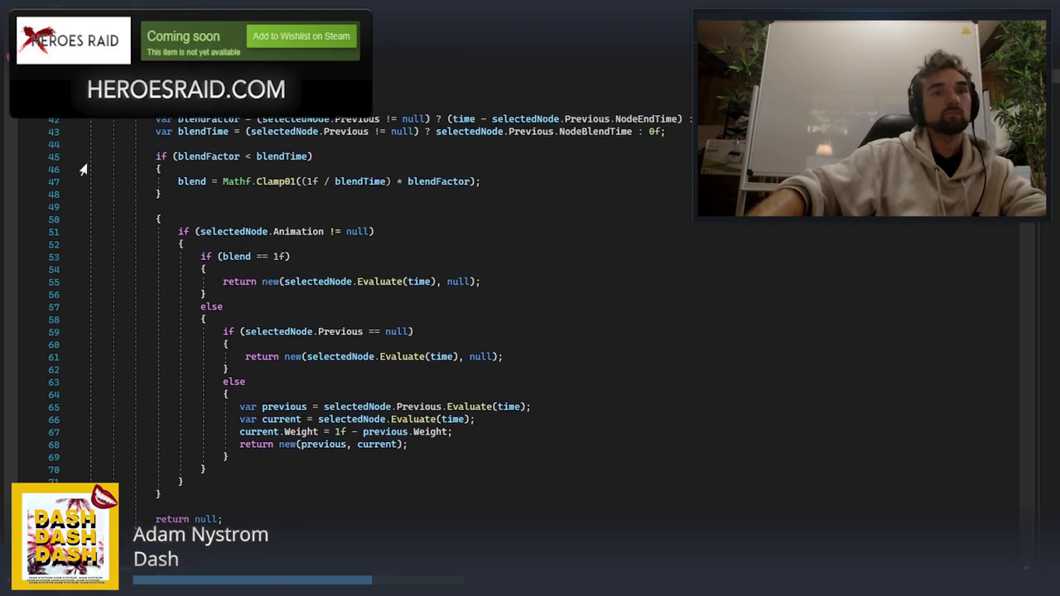
scroll(83, 166, "up", 5)
scroll(430, 389, "down", 6)
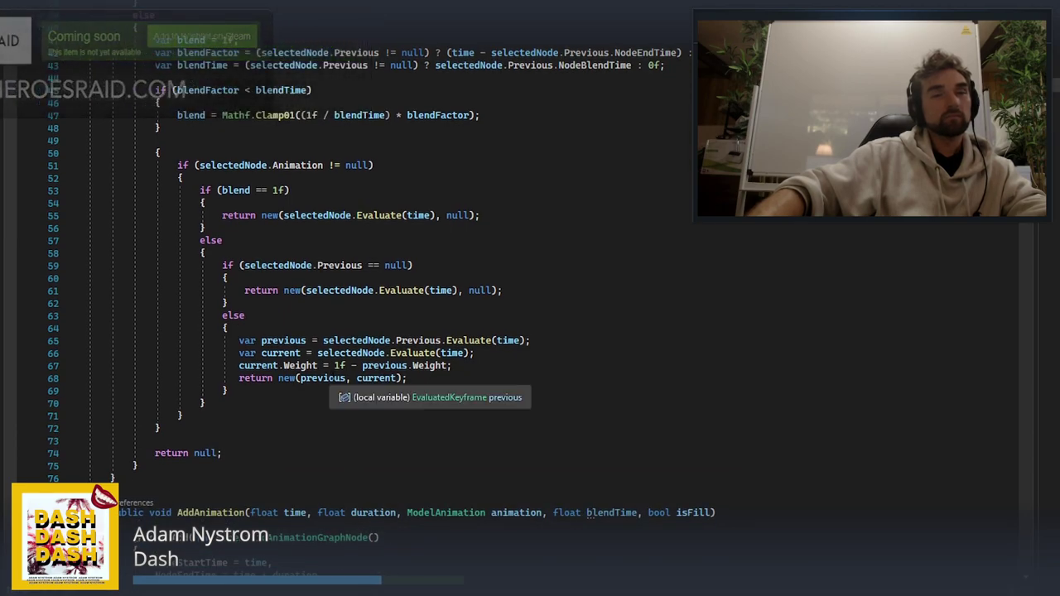
Highlight every use of the previous keyframe and scroll to the node's Weight method.
left_click(319, 378)
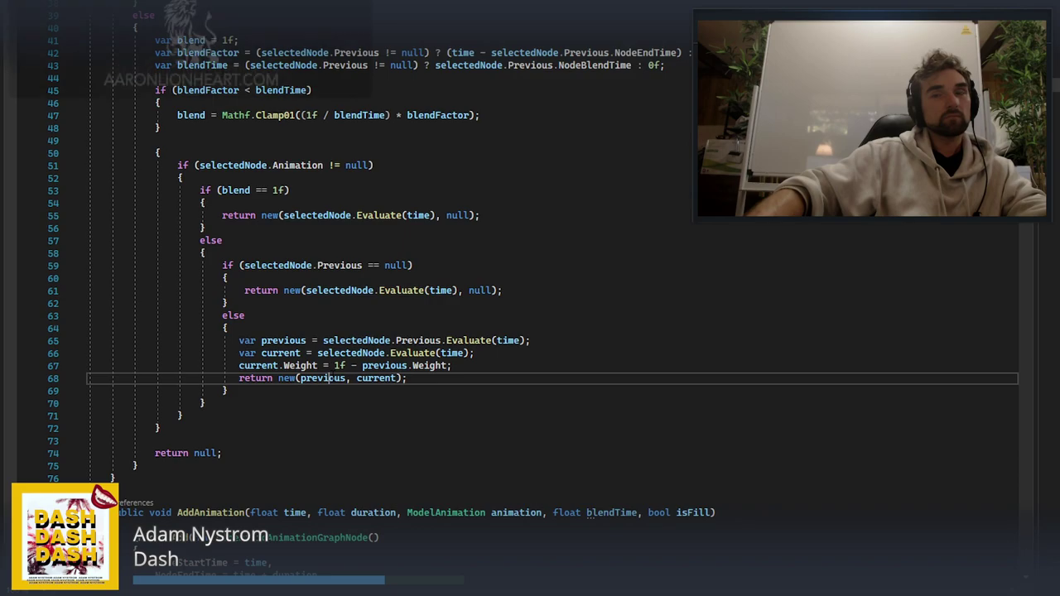
scroll(318, 378, "down", 8)
scroll(319, 377, "down", 9)
scroll(376, 326, "down", 3)
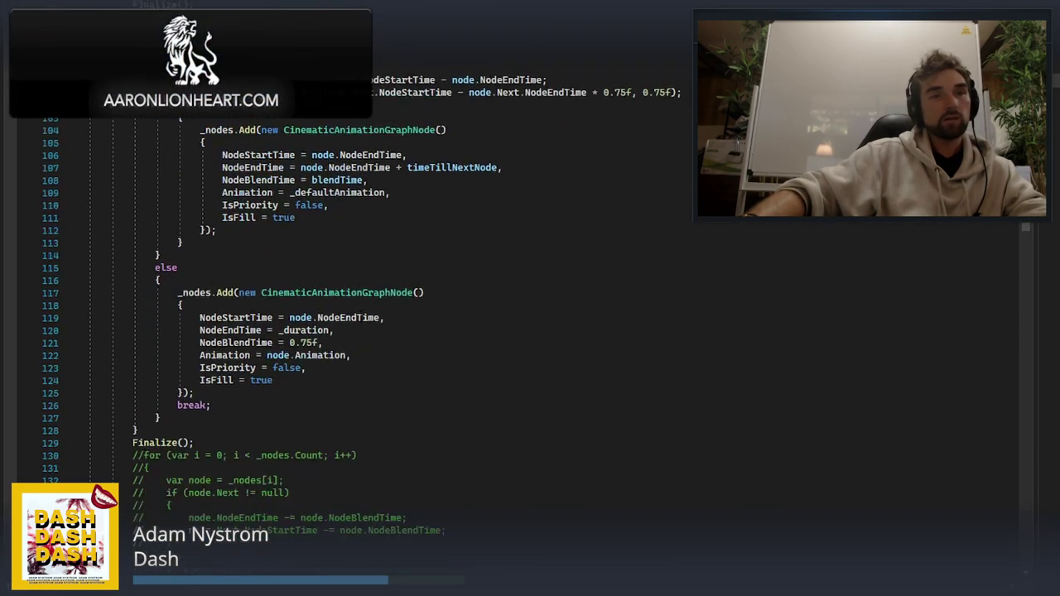
scroll(376, 325, "down", 3)
scroll(375, 326, "up", 8)
scroll(375, 326, "up", 5)
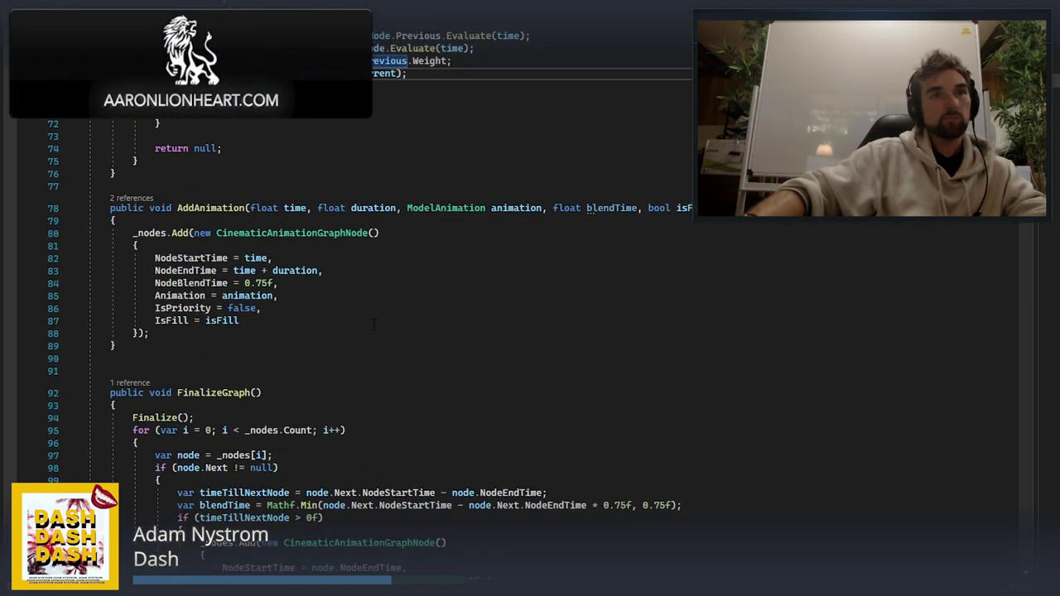
scroll(453, 168, "up", 4)
Delete '- NodeStartTime' from elapsed on line 227 of Weight() and switch back to Unity.
left_click(467, 180, "ctrl")
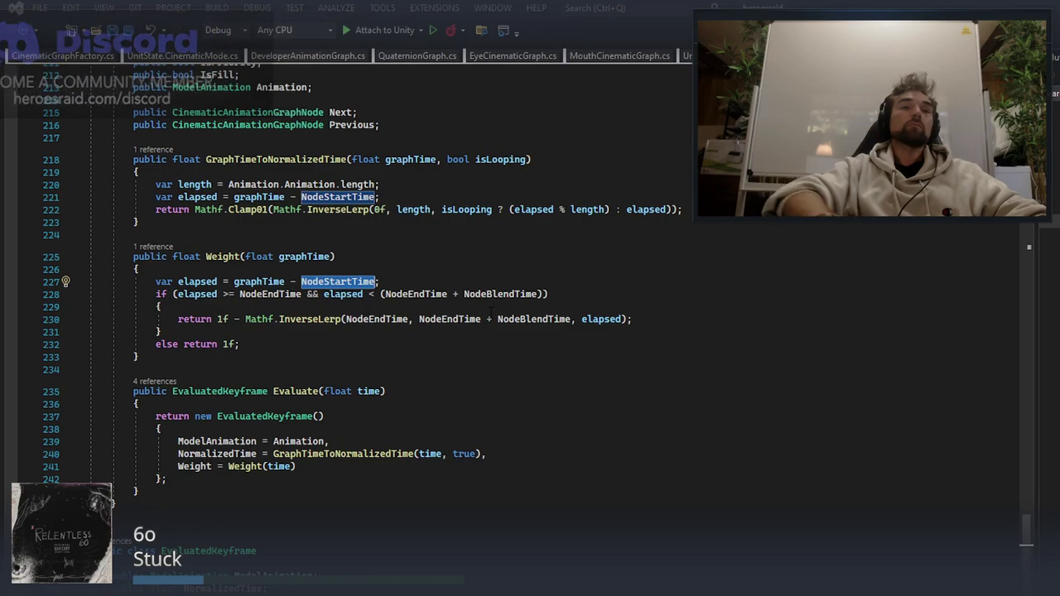
key("ctrl+BackSpace")
key("ctrl+BackSpace")
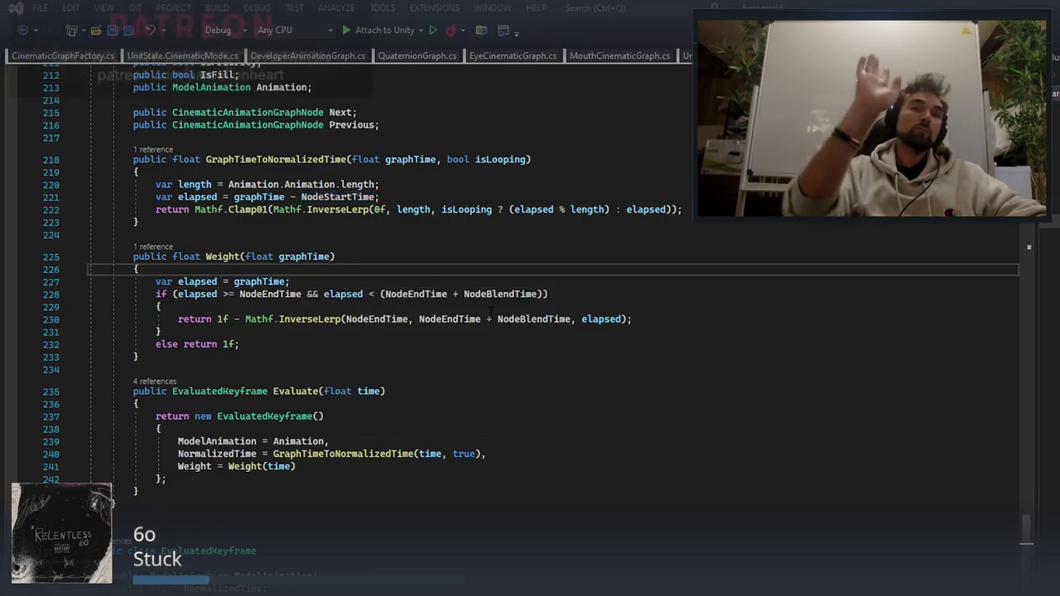
scroll(491, 311, "down", 5)
key("alt+Tab")
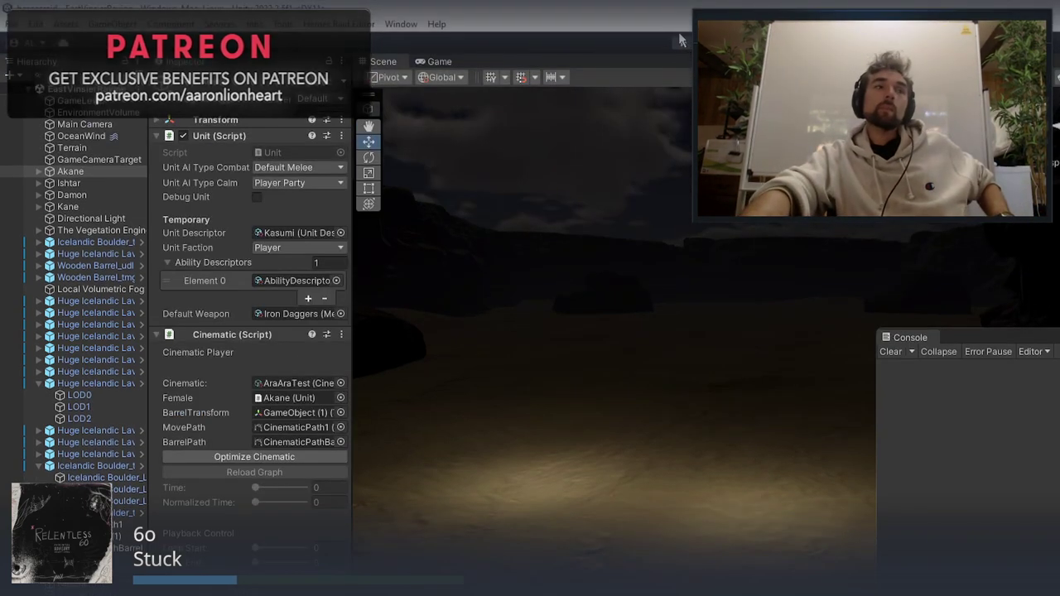
Play the game and loop Akane's cinematic from 5 to 15.8 seconds, orbiting the Scene view.
left_click(681, 41)
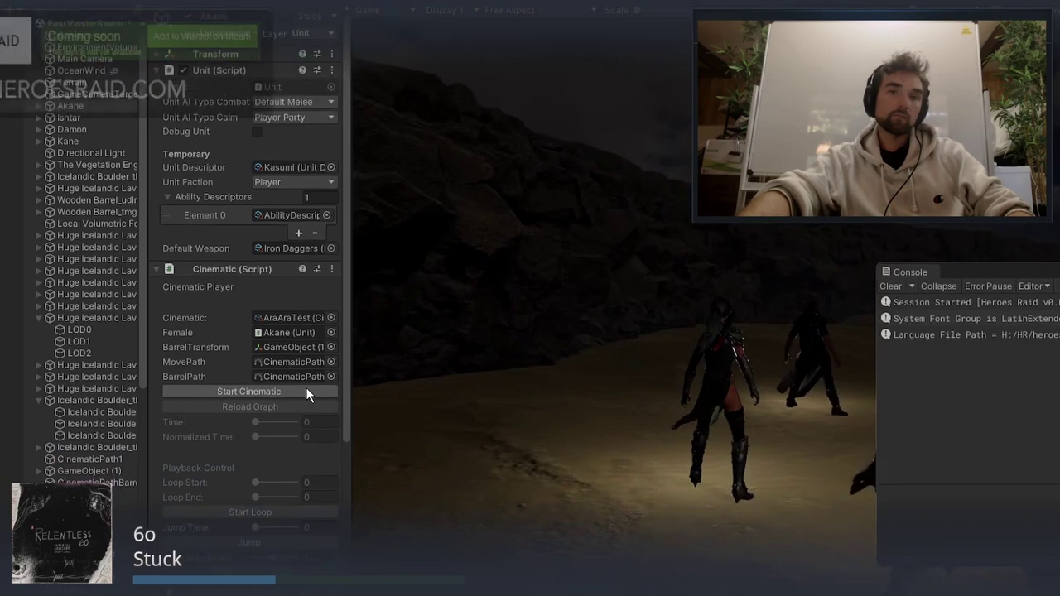
left_click(306, 391)
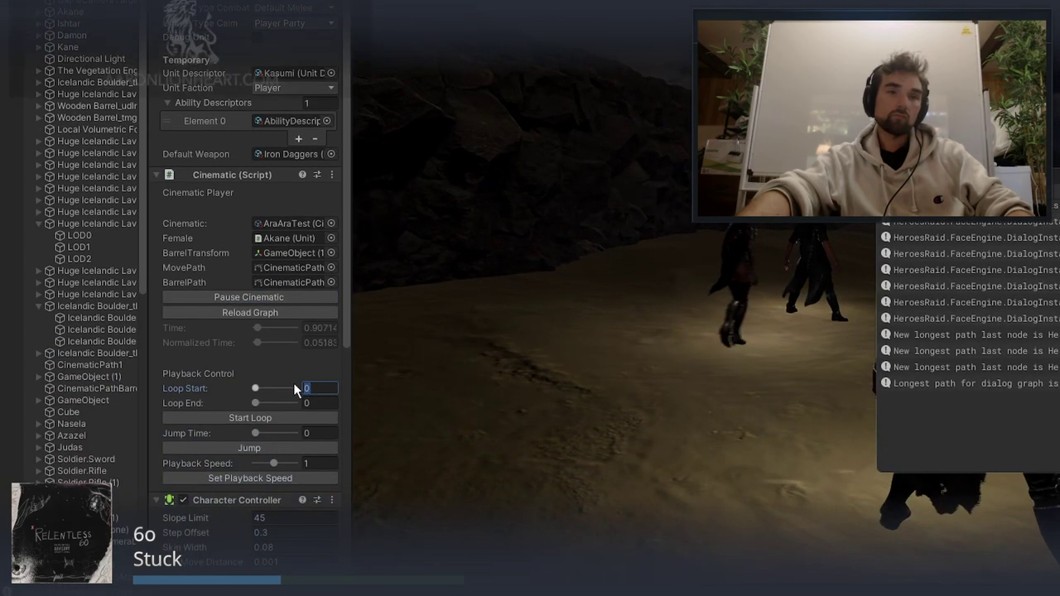
type("5")
left_click_drag(276, 365, 290, 365)
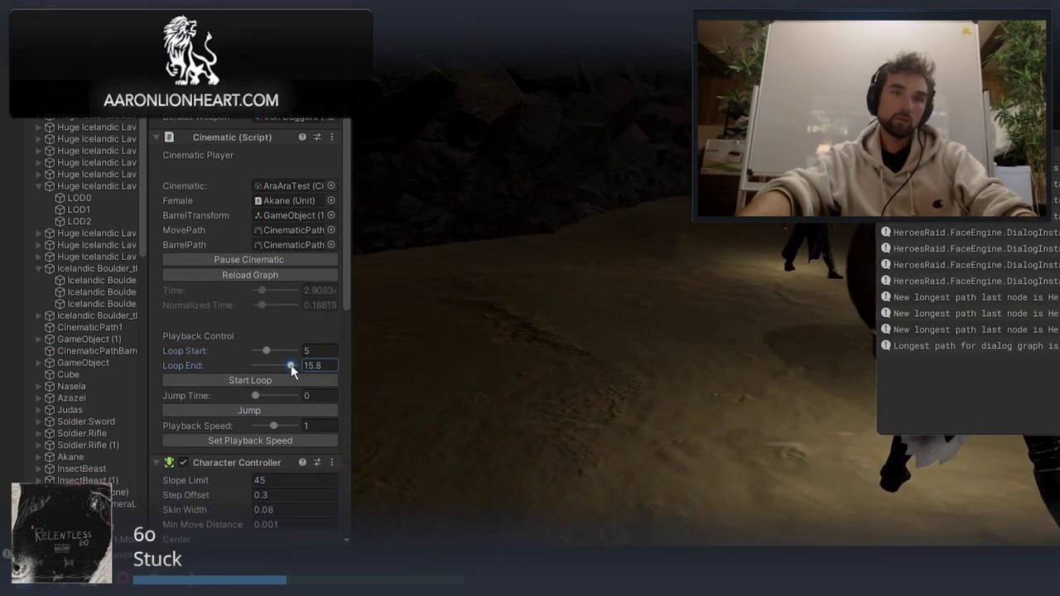
left_click(291, 381)
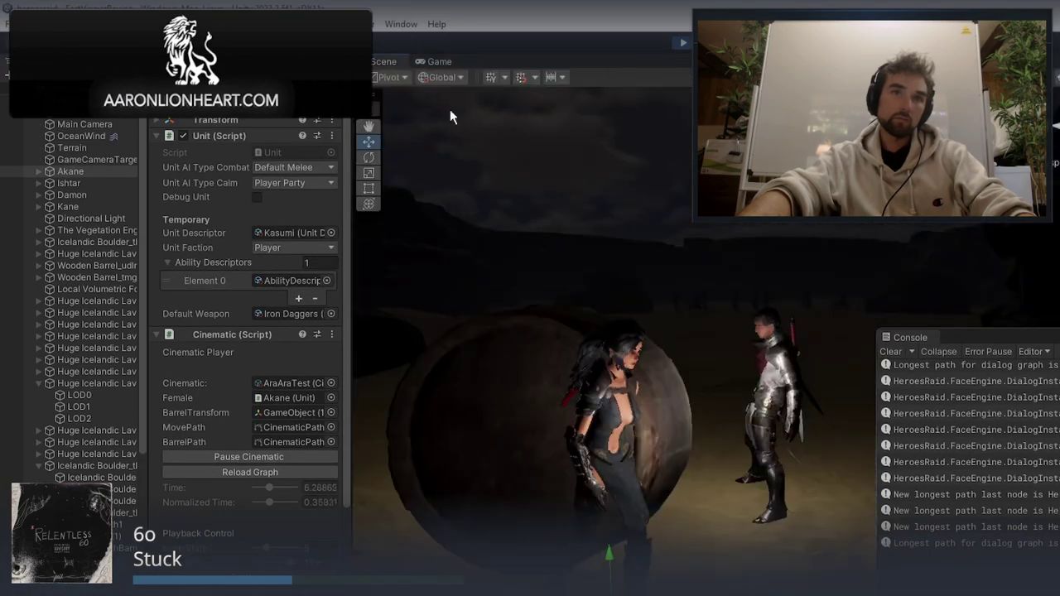
mouse_move(632, 292)
left_mouse_down("alt")
mouse_move(653, 308)
mouse_move(686, 286)
left_mouse_up("alt")
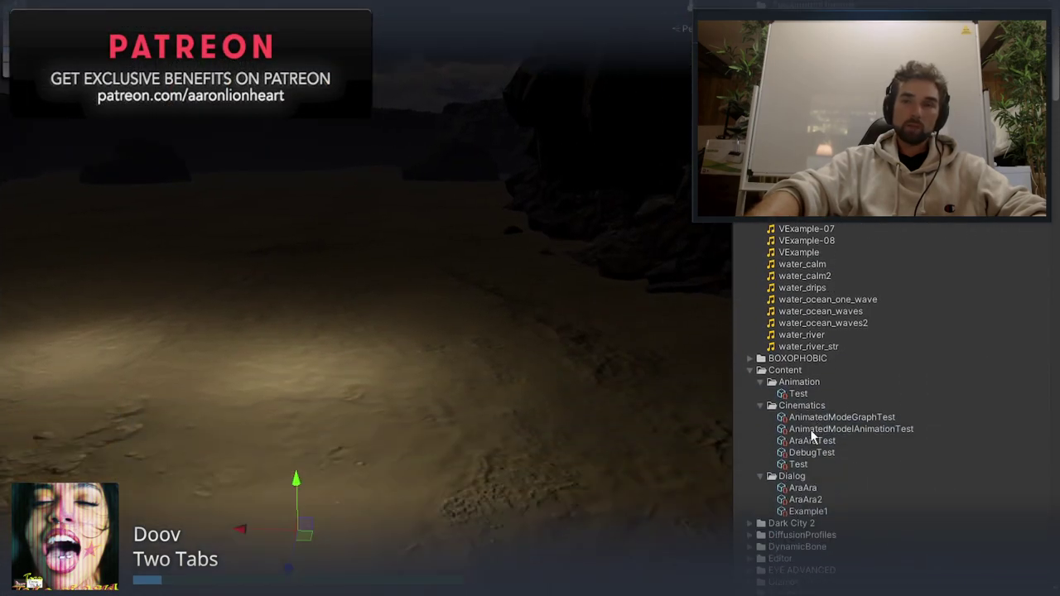
Open the AnimatedModelAnimationTest graph, check a Play Animation node's End Type options, and pan across the nodes.
double_click(812, 431)
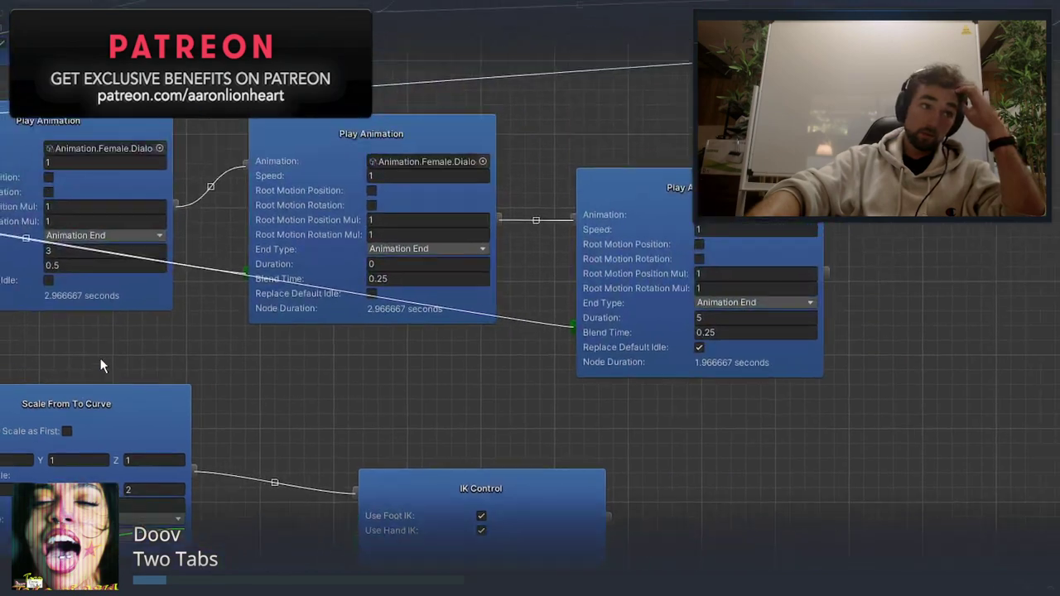
middle_click_drag(649, 277, 229, 370)
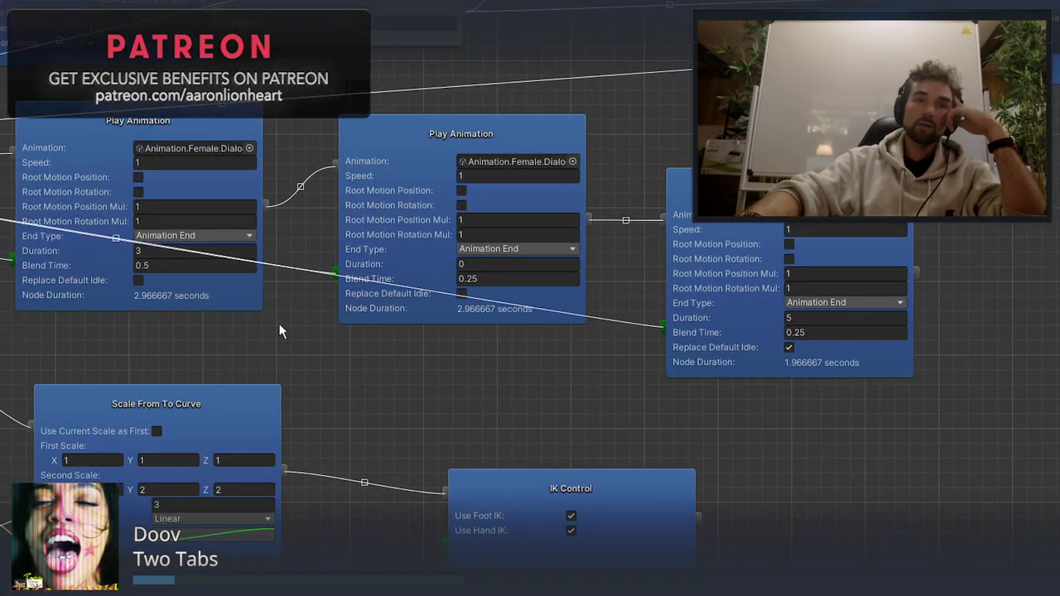
left_click(199, 234)
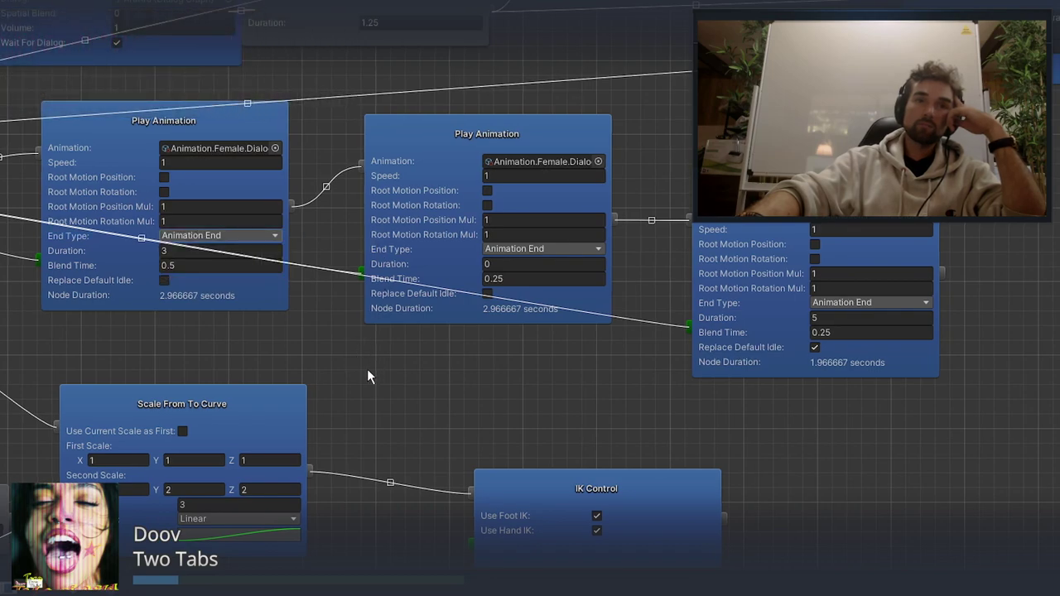
middle_click_drag(367, 368, 468, 352)
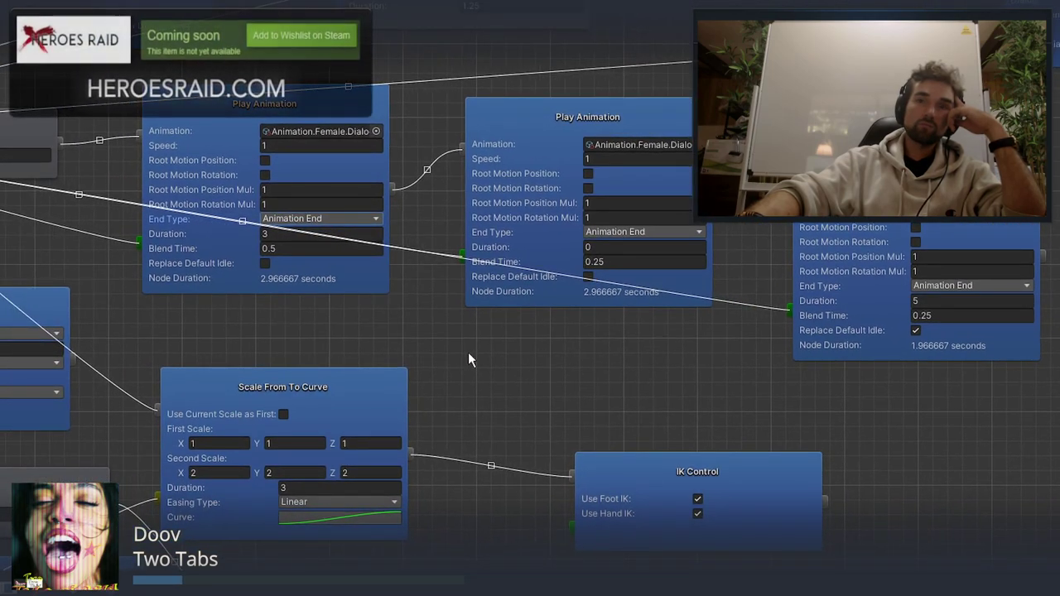
mouse_move(469, 359)
middle_mouse_down()
mouse_move(495, 363)
mouse_move(221, 553)
middle_mouse_up()
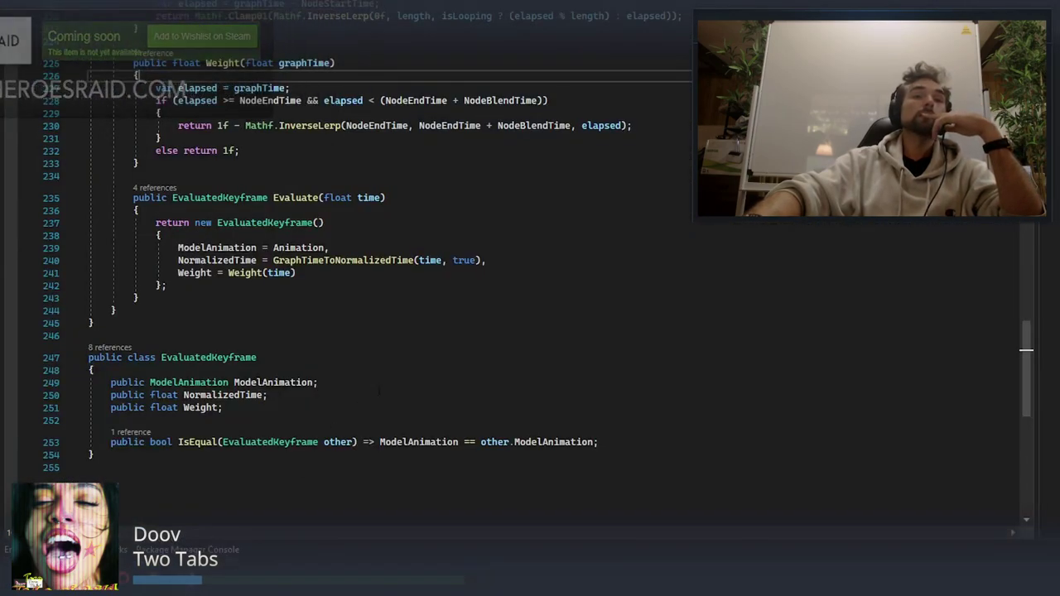
Add a 'public bool IsLooping' field below IsFill in CinematicAnimationGraphNode.
scroll(373, 290, "up", 5)
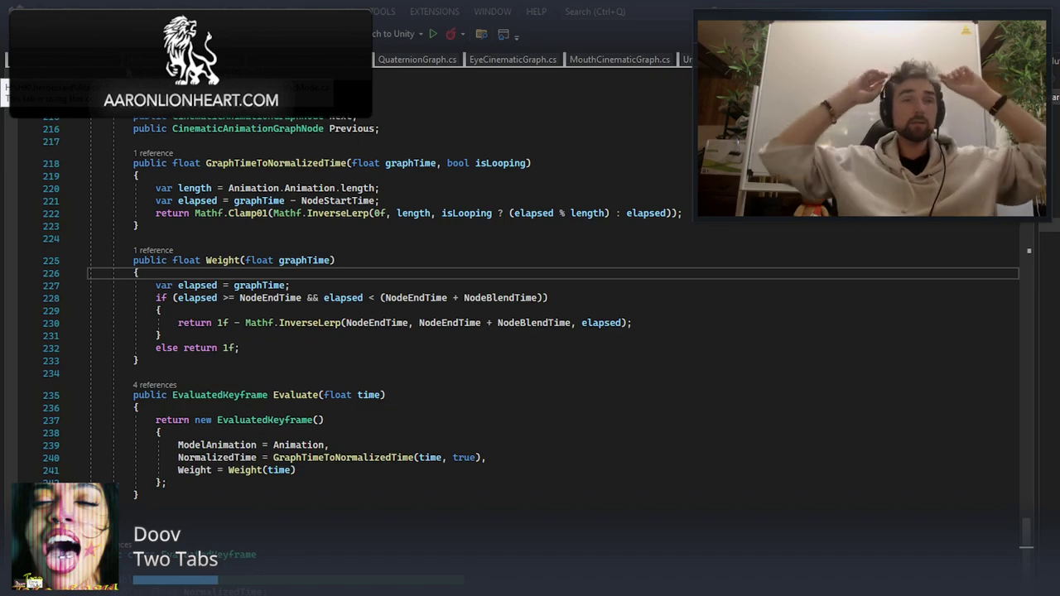
scroll(530, 332, "down", 2)
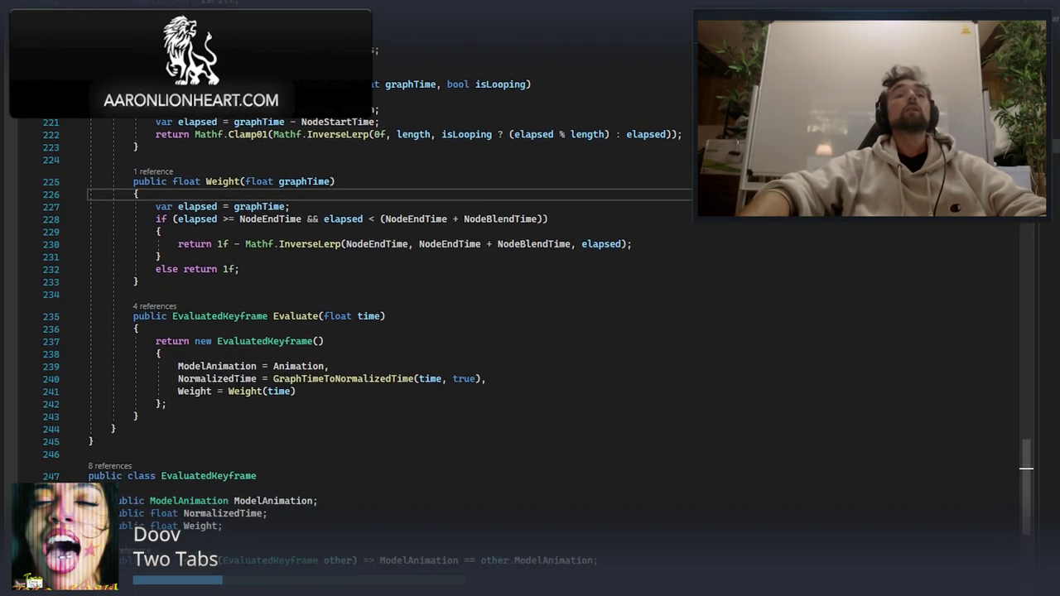
scroll(342, 278, "up", 3)
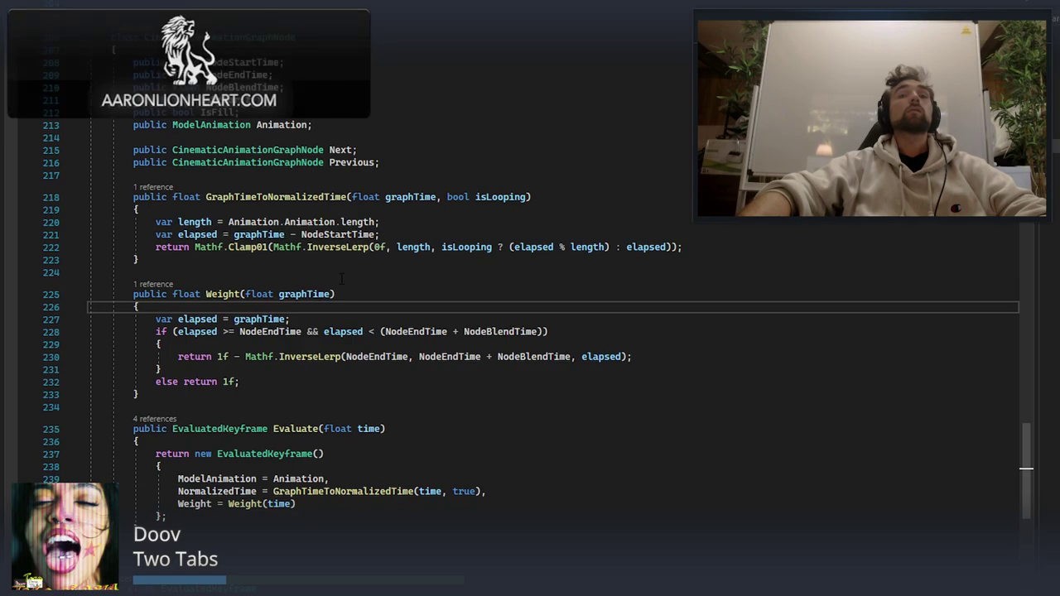
scroll(341, 279, "up", 1)
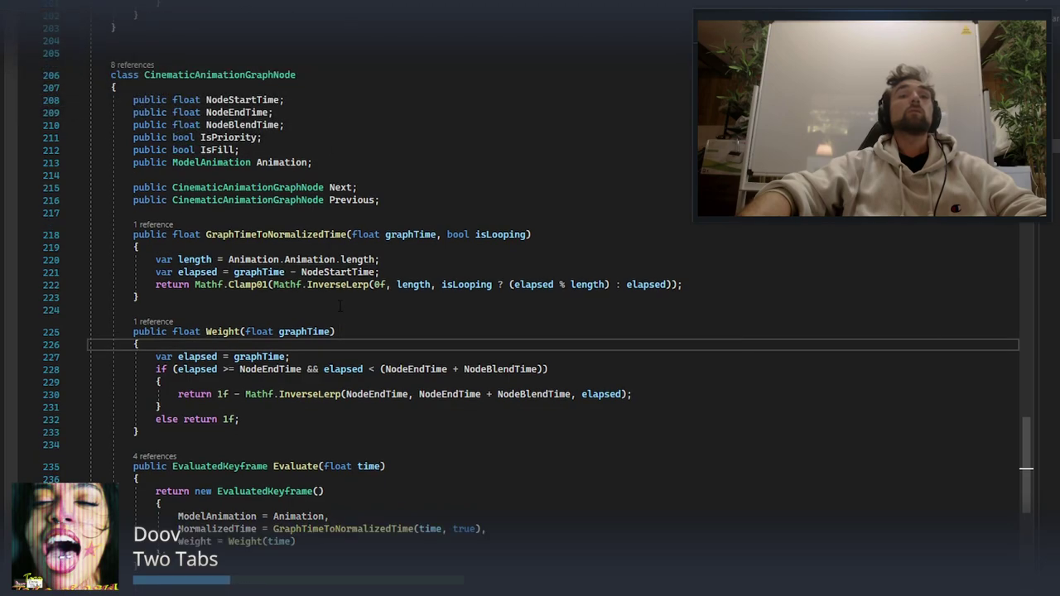
scroll(352, 323, "up", 10)
scroll(365, 340, "up", 8)
scroll(381, 360, "up", 8)
scroll(399, 385, "up", 7)
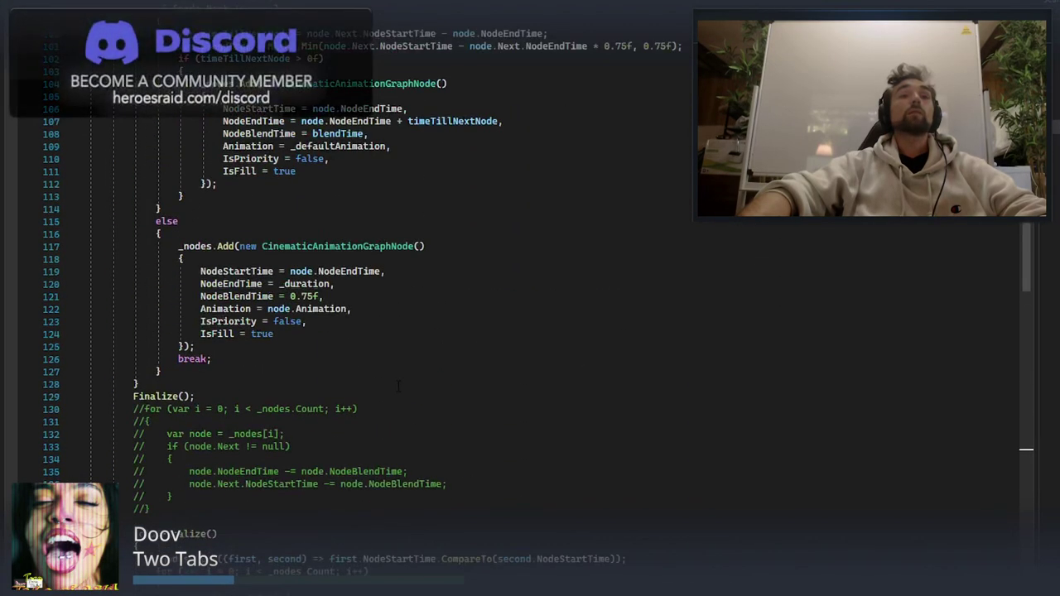
scroll(398, 386, "down", 2)
scroll(399, 386, "up", 1)
scroll(402, 381, "down", 20)
scroll(405, 375, "down", 7)
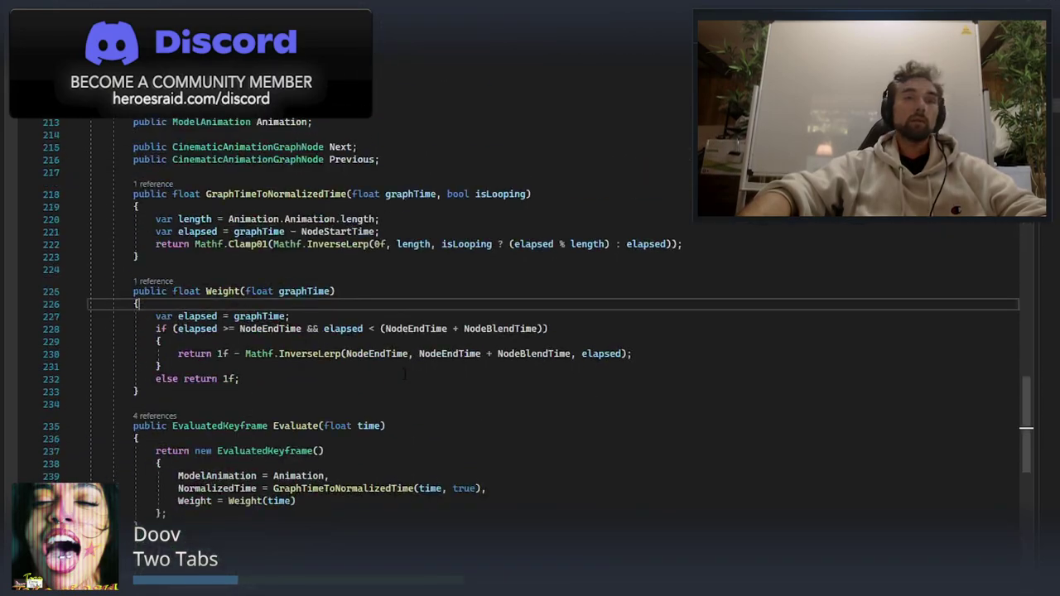
scroll(405, 374, "up", 3)
left_click(317, 201)
key("Return")
type("pub")
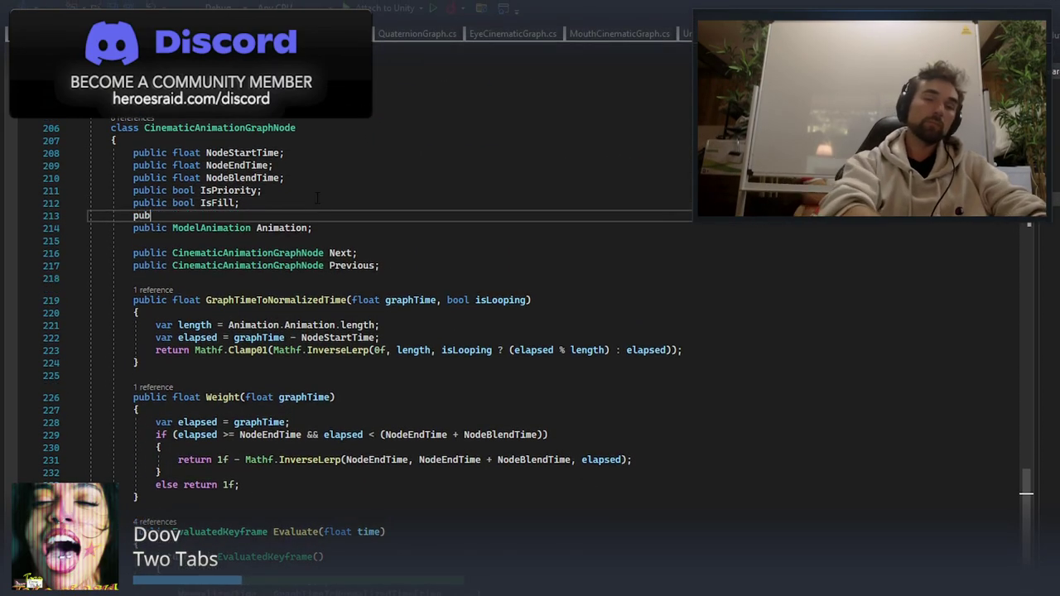
type("lic bool IsLooping;")
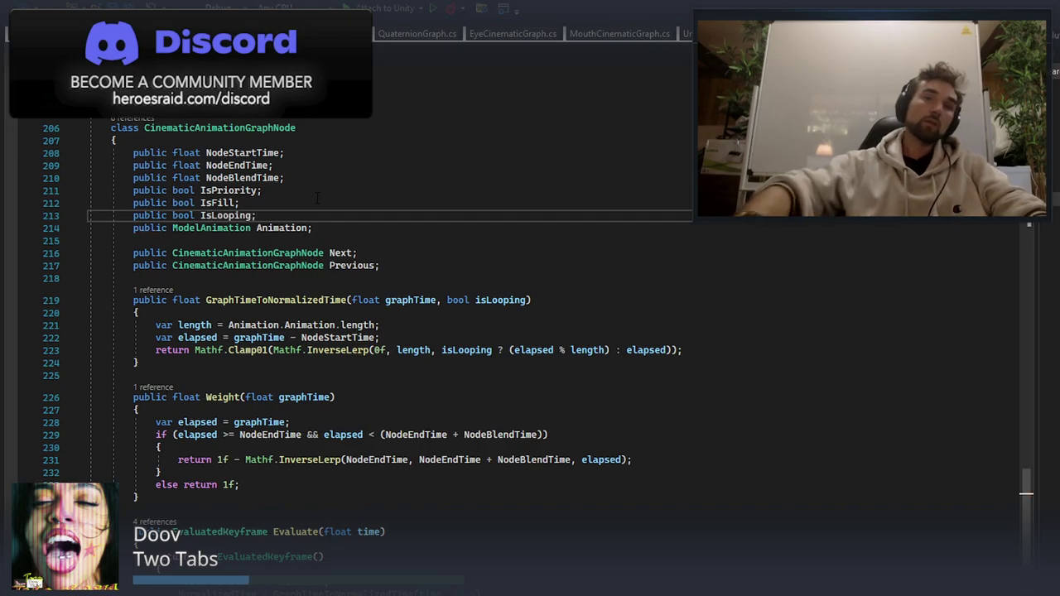
Add a 'bool isLooping' parameter to the AddAnimation method.
scroll(317, 198, "up", 8)
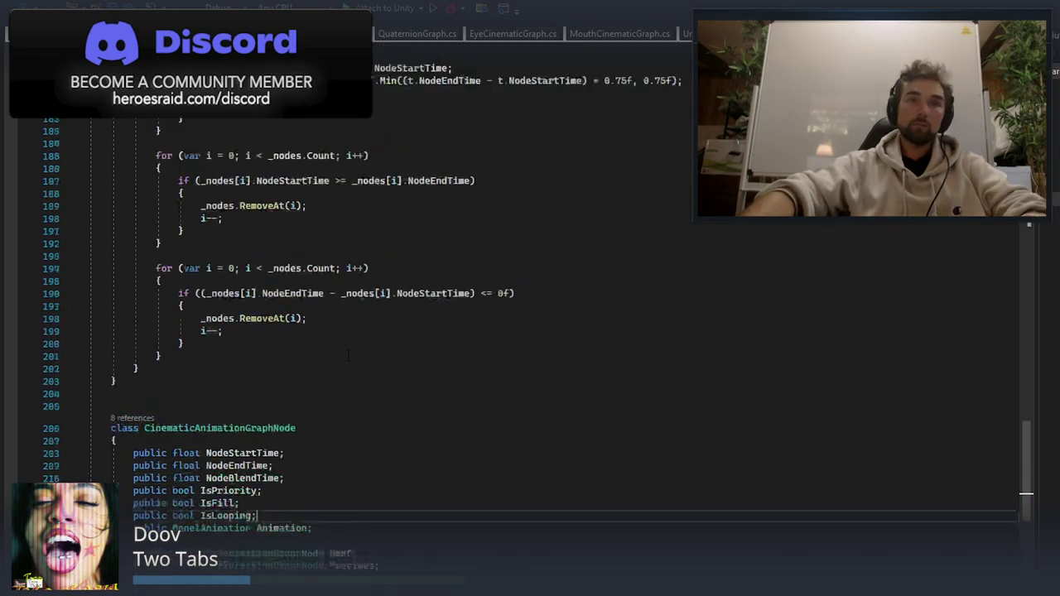
scroll(332, 248, "up", 13)
scroll(364, 332, "up", 8)
scroll(395, 388, "up", 7)
scroll(590, 346, "up", 10)
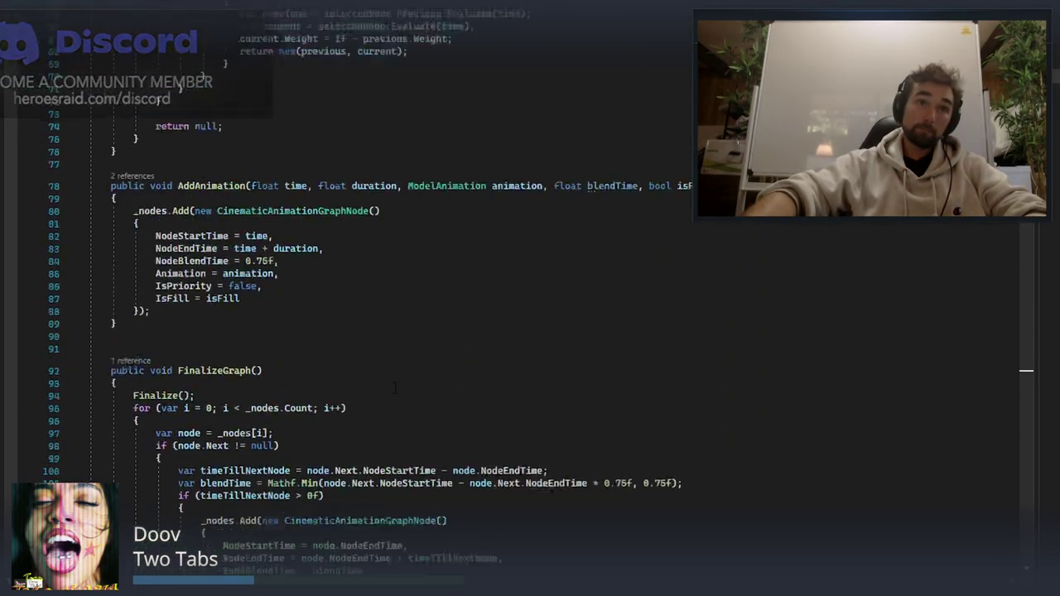
scroll(590, 346, "up", 4)
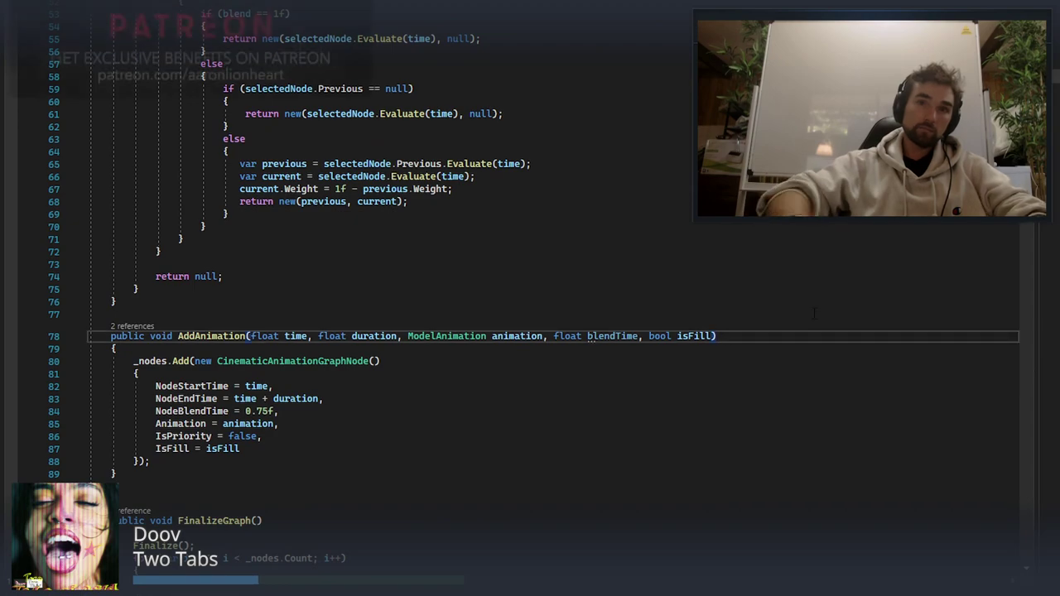
type(", bool isLooping")
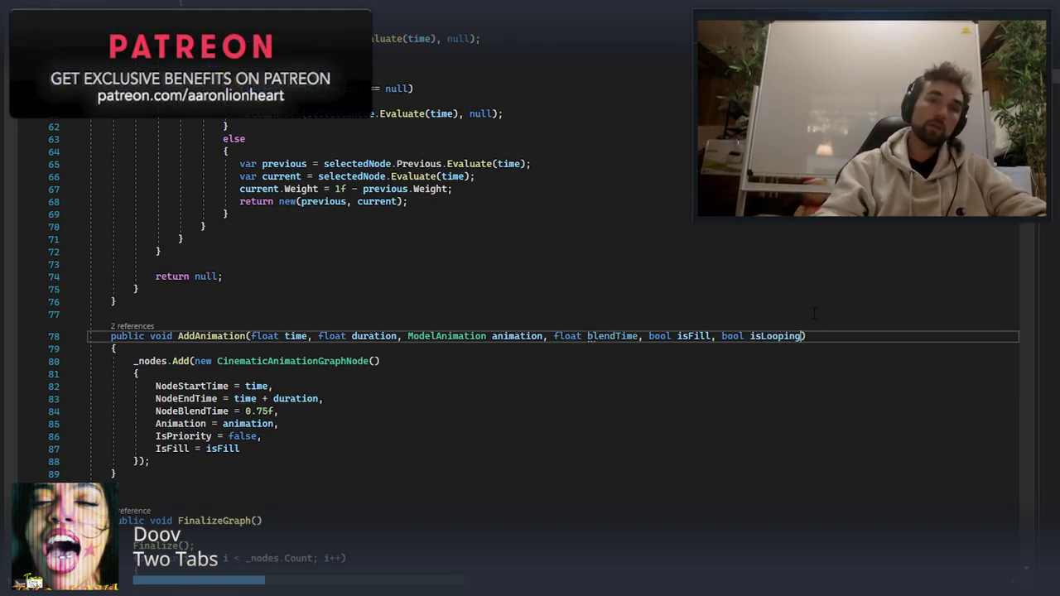
Set IsLooping = isLooping in the new node's initializer inside AddAnimation.
left_click(402, 440)
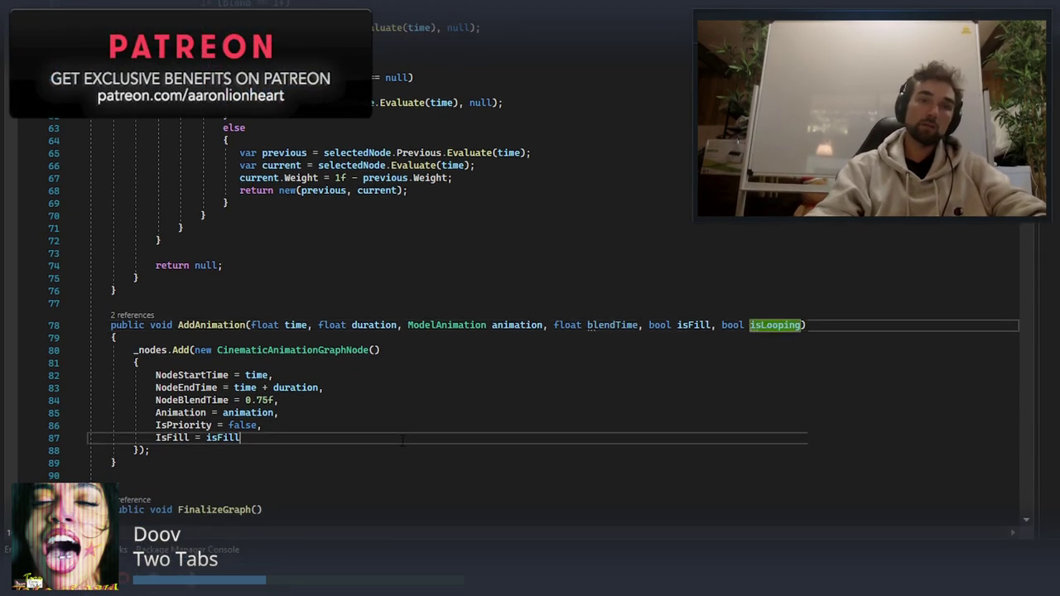
type(",")
key("Return")
type("IsLooping = is")
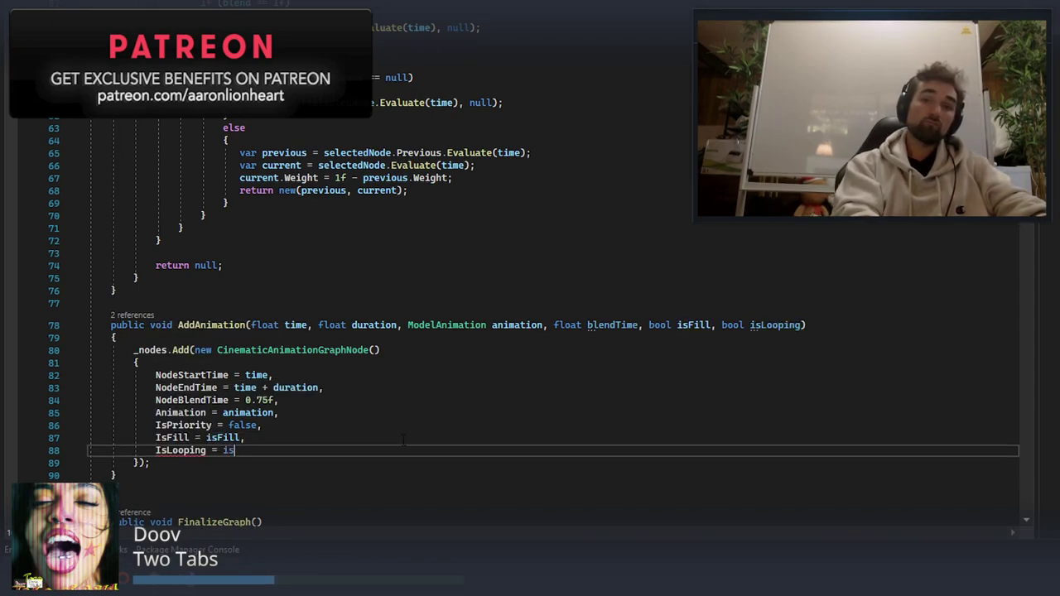
key("Down")
key("Tab")
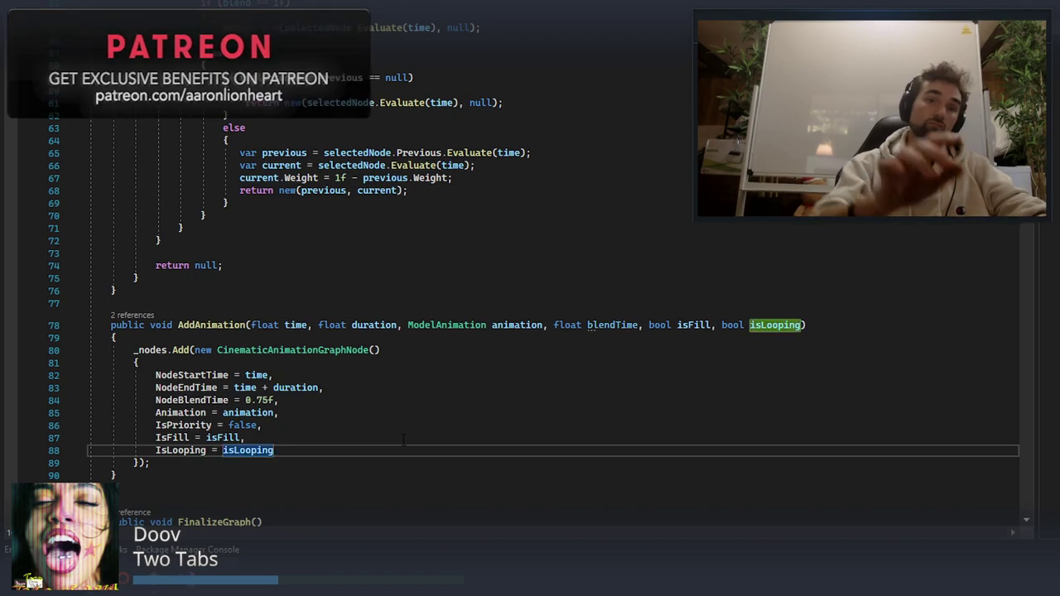
Remove the breakpoint on line 37 of Evaluate.
scroll(461, 351, "up", 7)
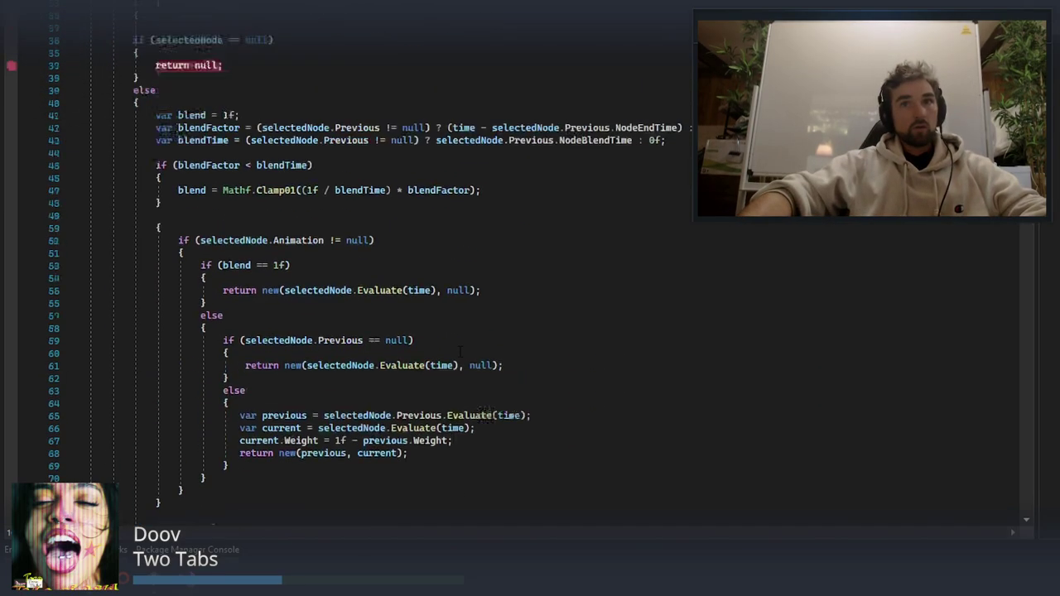
scroll(461, 351, "up", 4)
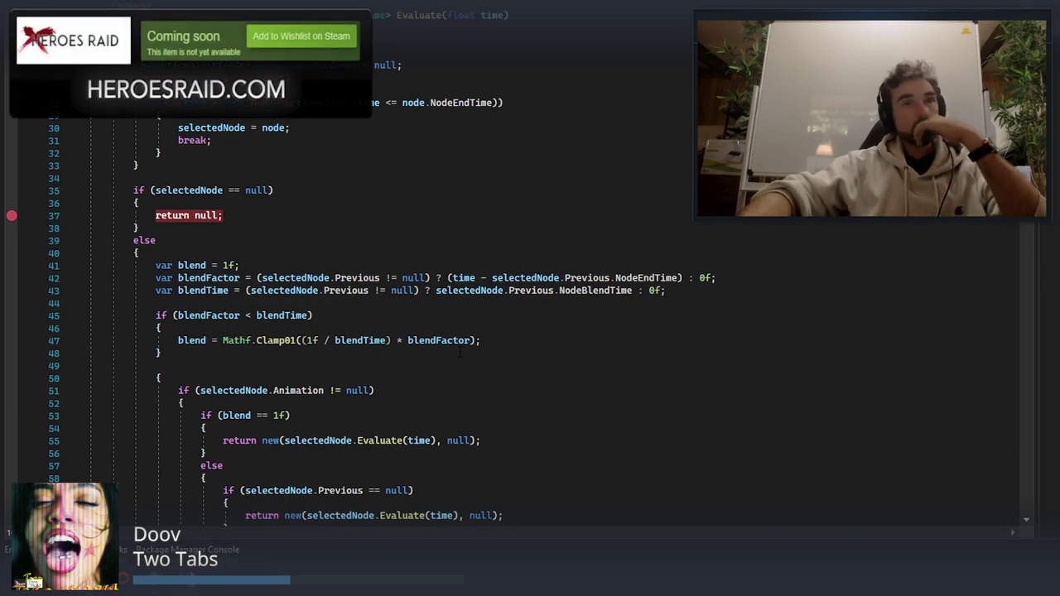
scroll(461, 351, "up", 1)
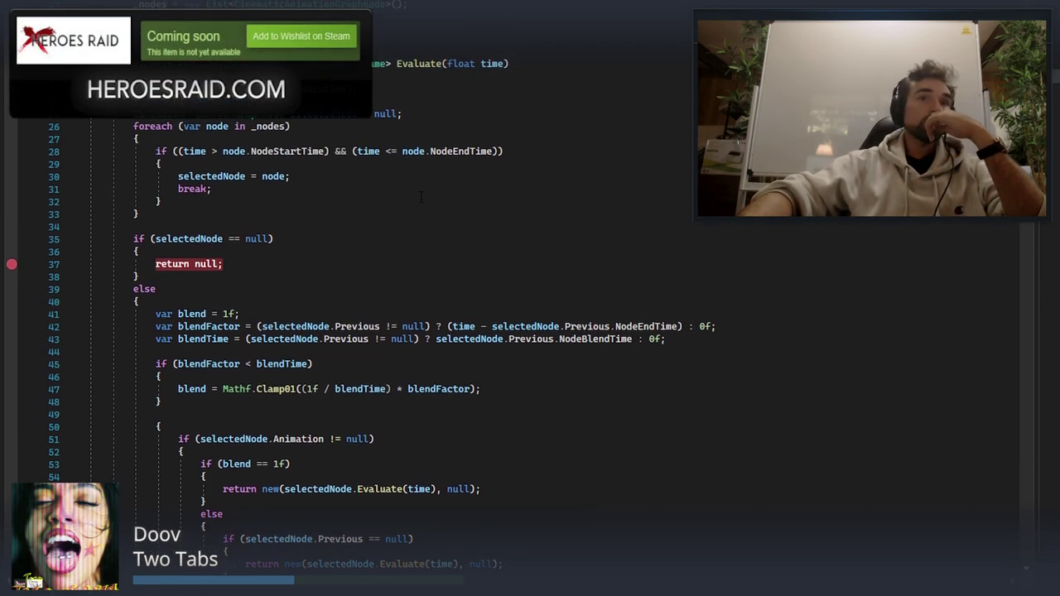
left_click(12, 265)
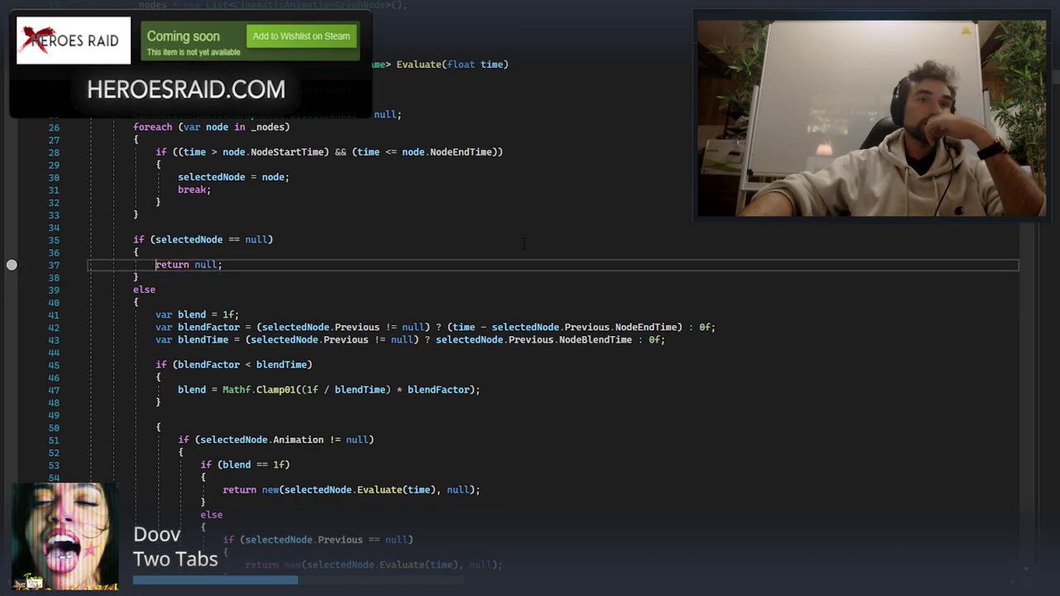
scroll(498, 257, "down", 4)
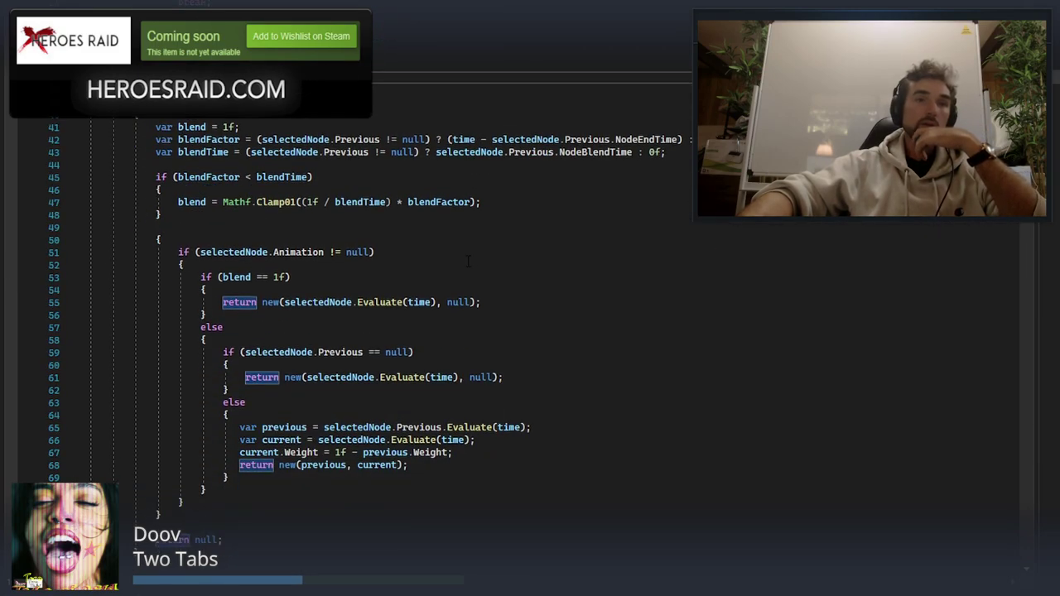
Replace the hard-coded true in Evaluate's GraphTimeToNormalizedTime call on line 242 with IsLooping.
scroll(416, 371, "down", 1)
left_click(402, 355, "ctrl")
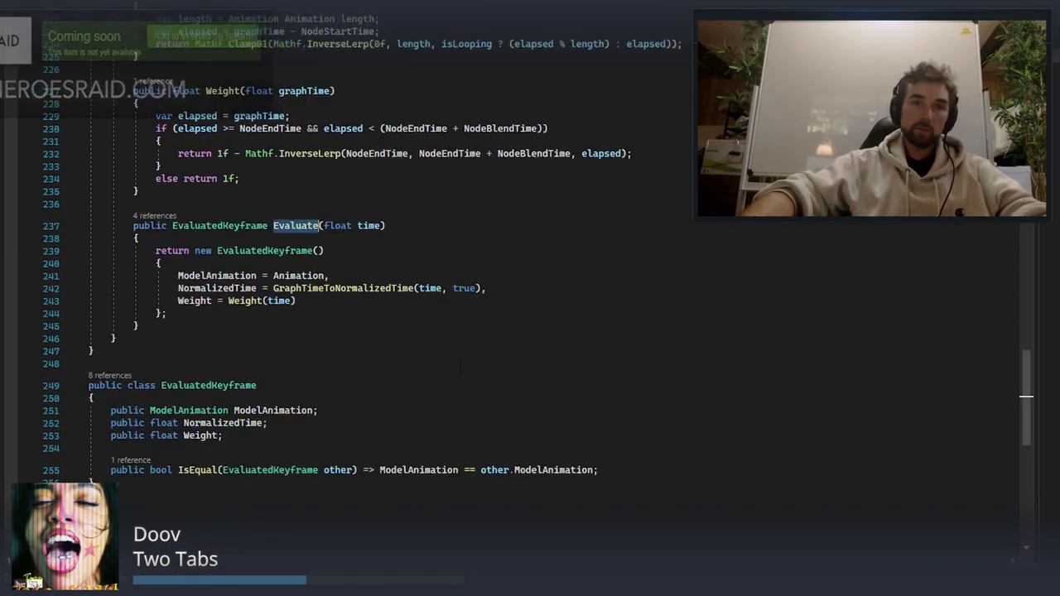
left_click(404, 300)
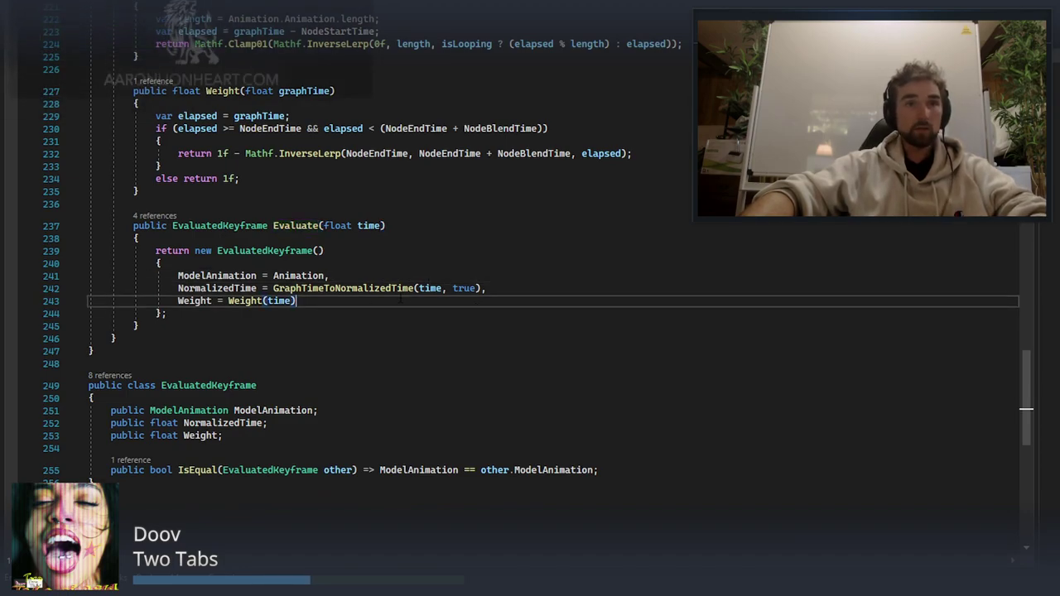
left_click(400, 291)
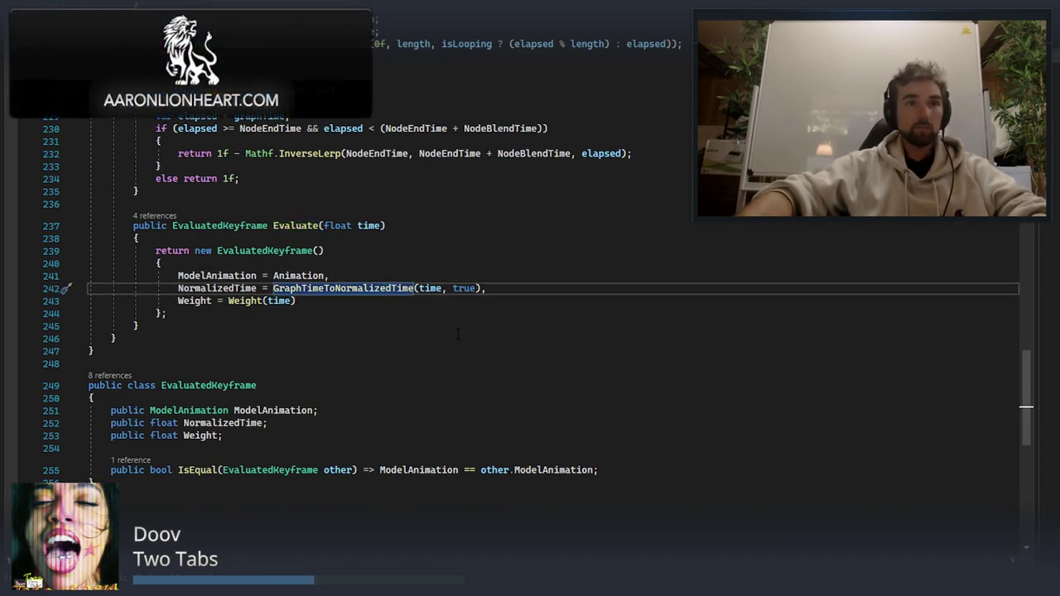
scroll(457, 333, "up", 1)
scroll(505, 323, "up", 2)
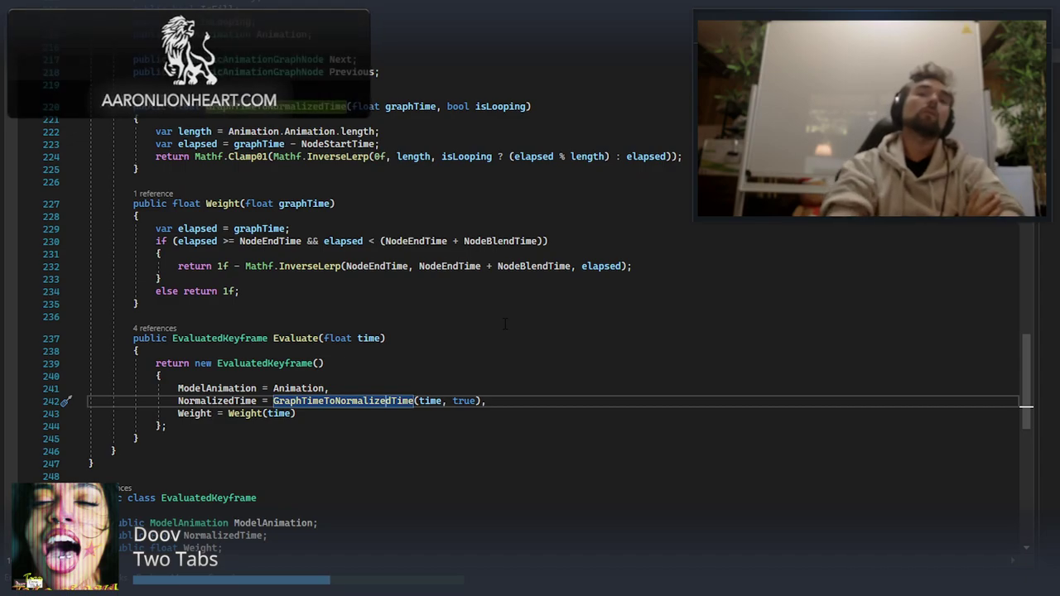
scroll(504, 323, "down", 1)
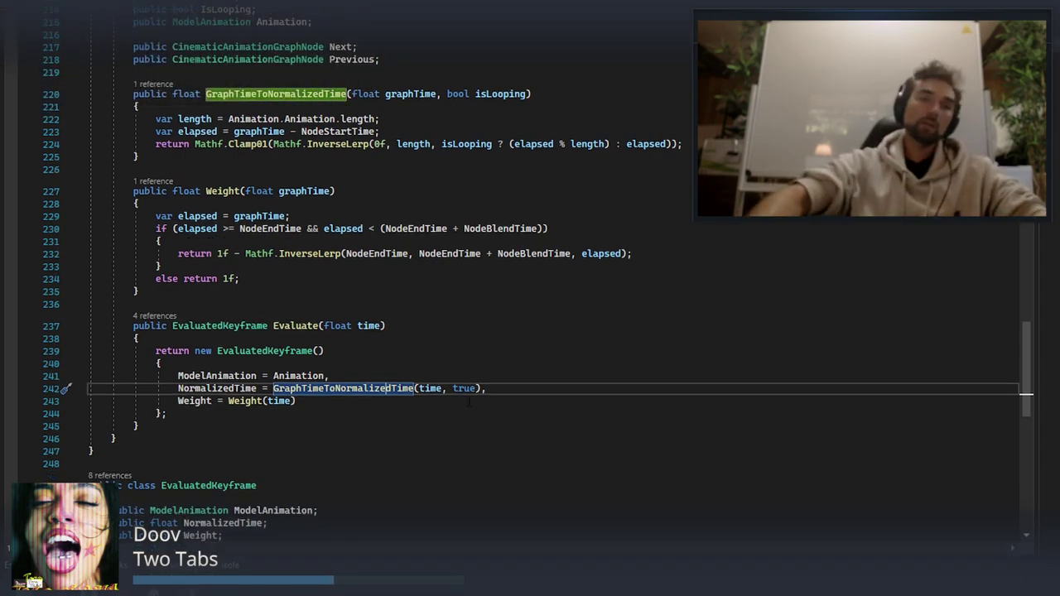
double_click(463, 375)
type("is")
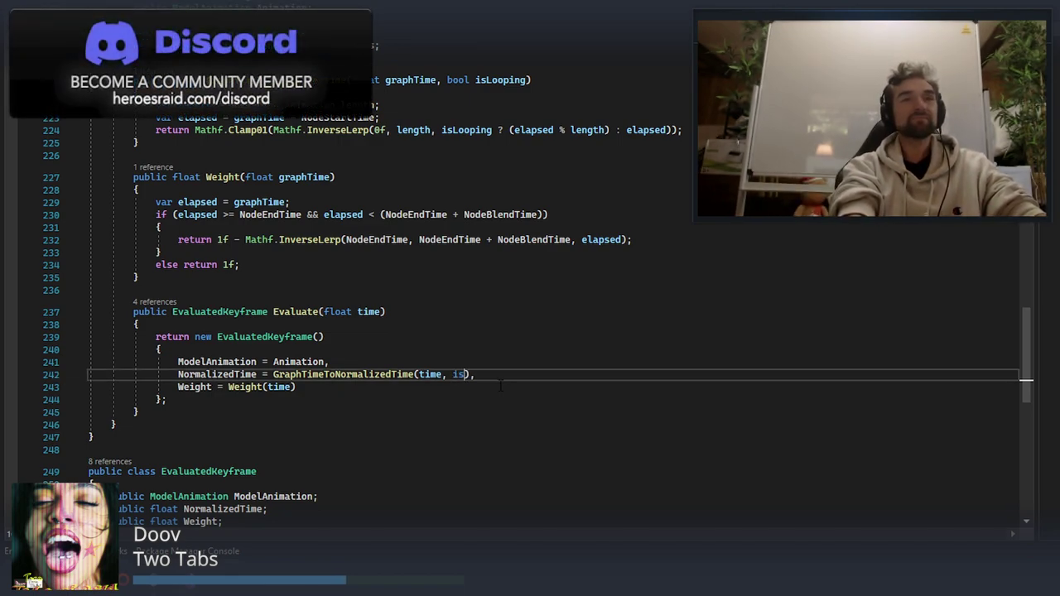
type("Lo")
key("Tab")
key("Up")
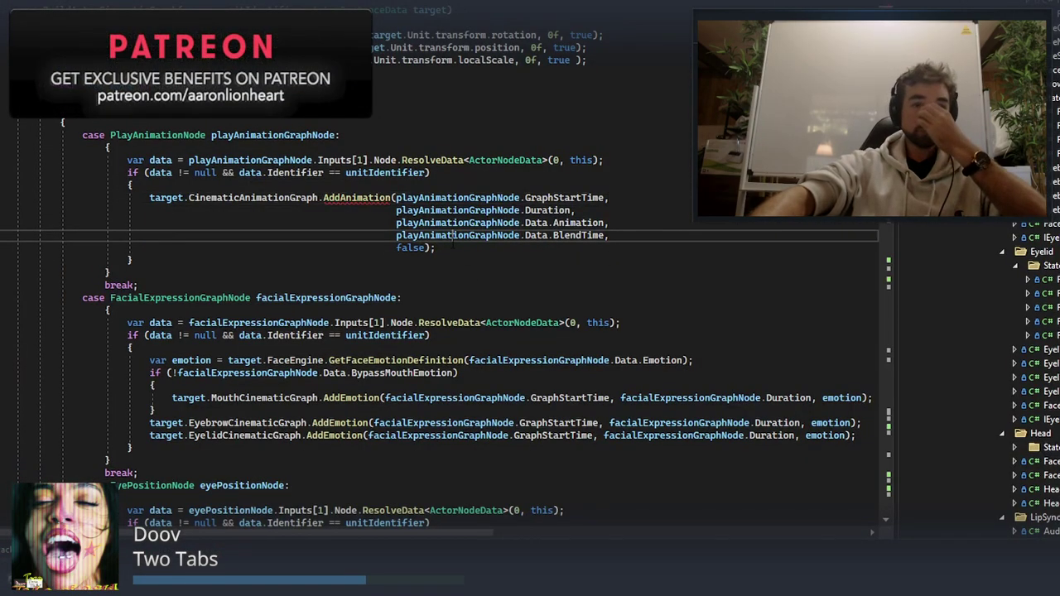
Pass 'playAnimationGraphNode.Data.EndType == AnimationEndType.UseDuration' as AddAnimation's final argument.
left_click(453, 246)
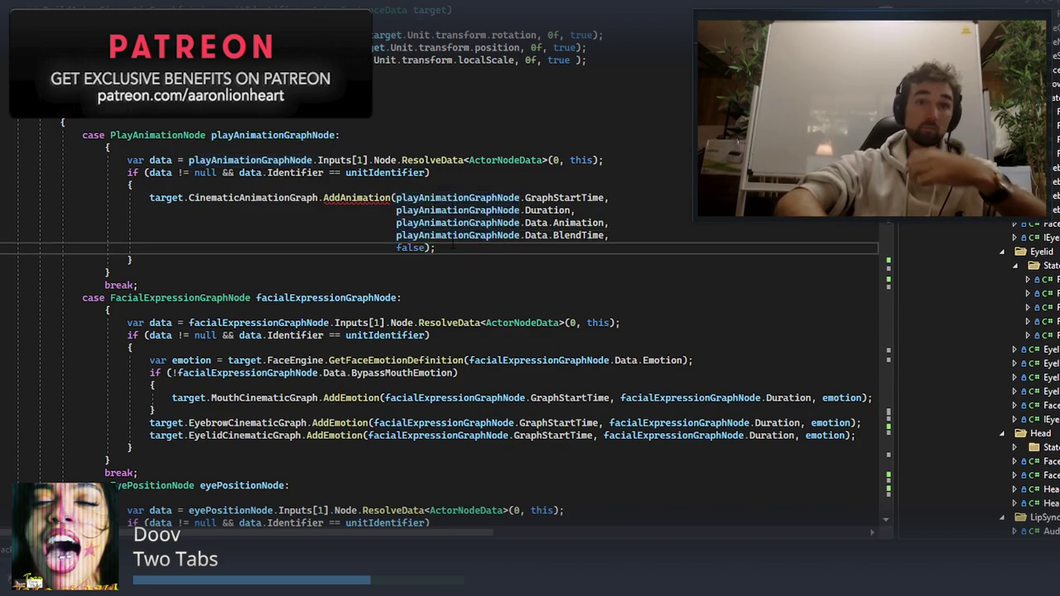
type(",")
key("Return")
type("playAnimationGraphNode")
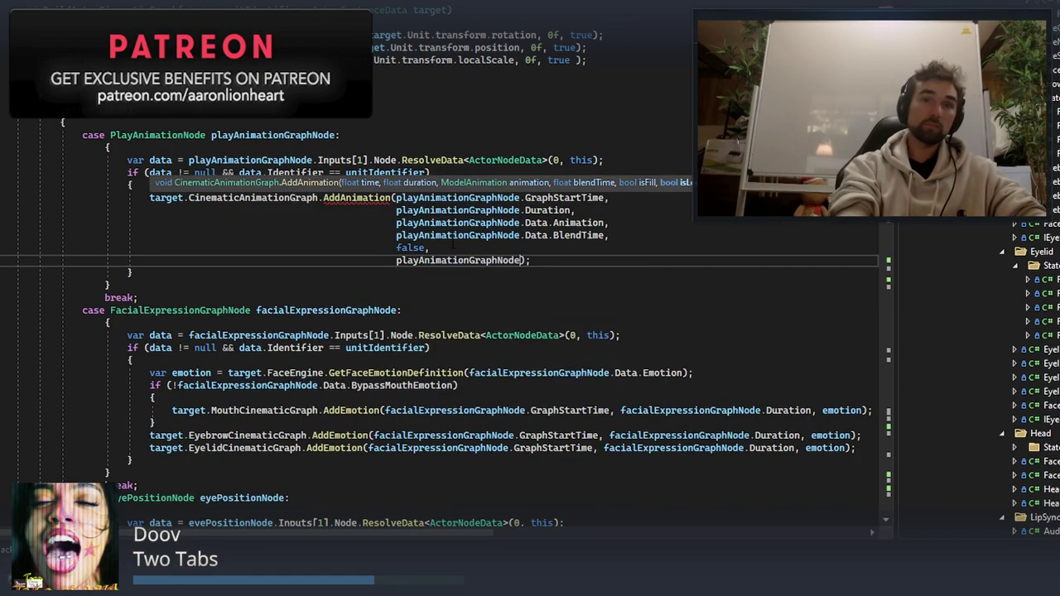
type(".da.en")
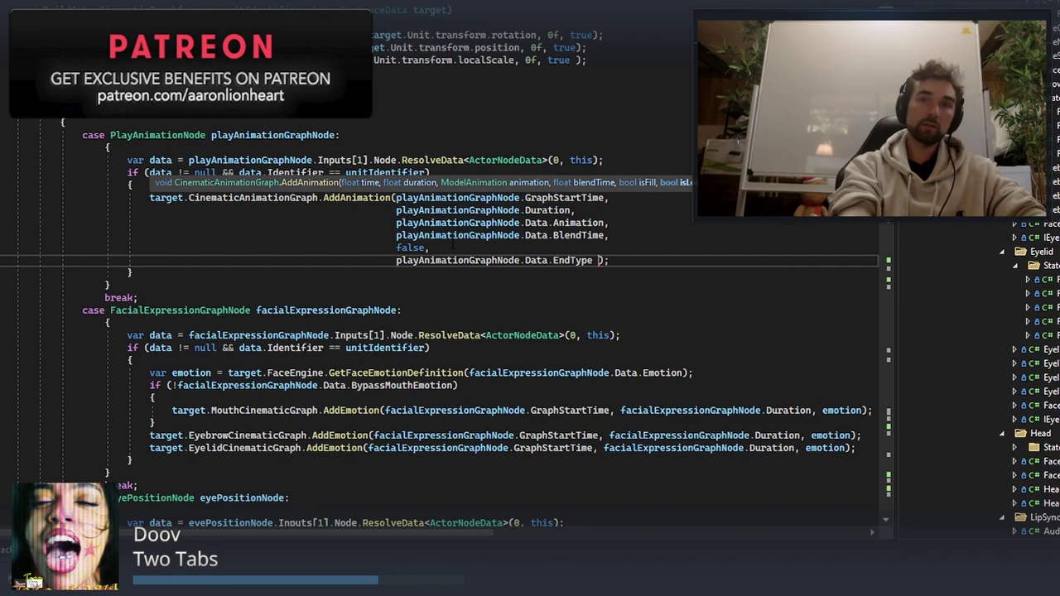
type("== AnimationEndType.")
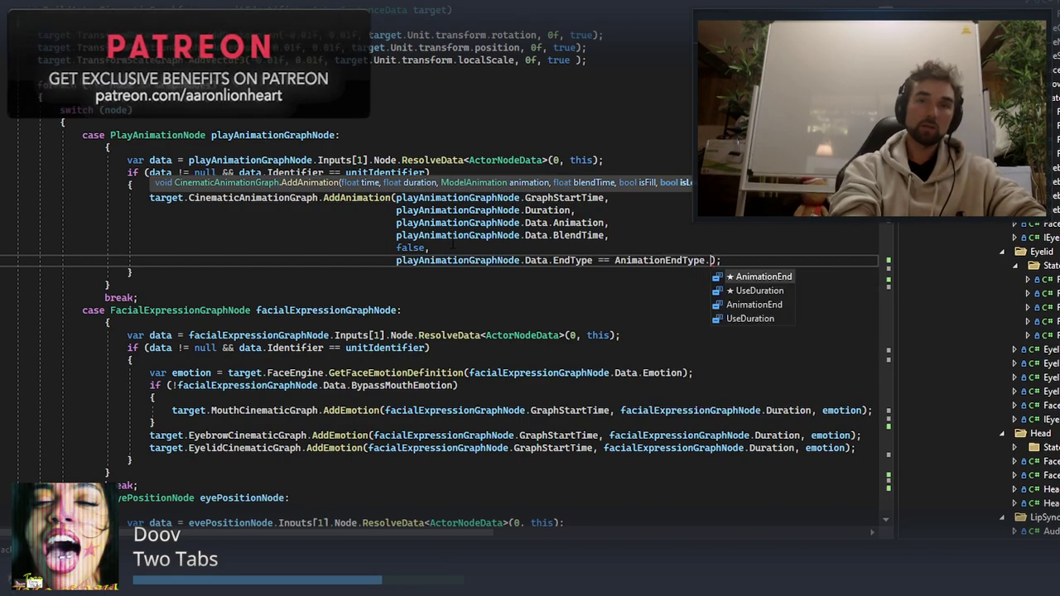
key("Down")
key("Tab")
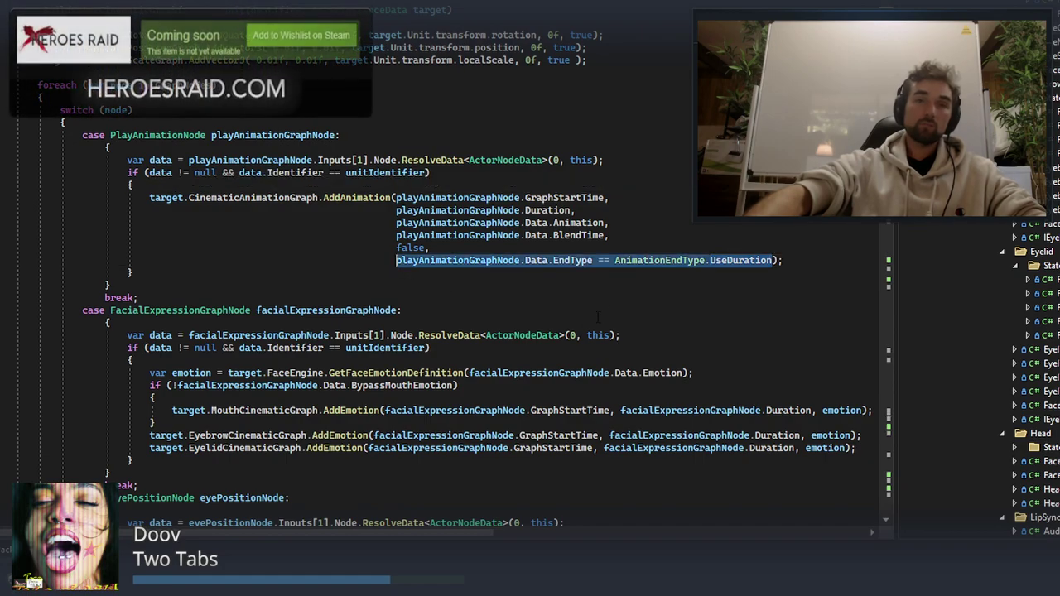
left_click(456, 261)
key("alt+Tab")
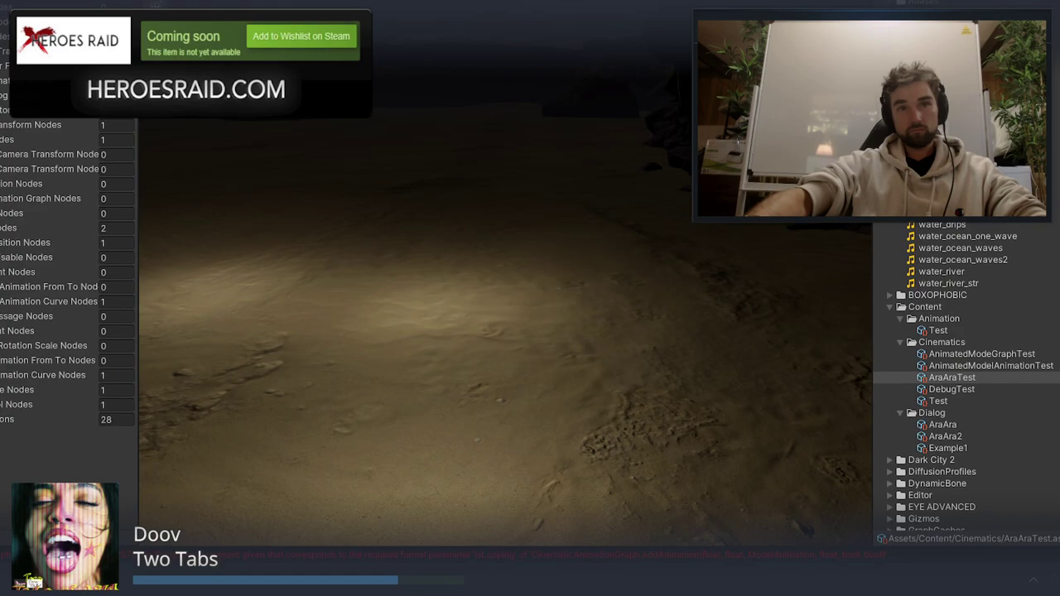
key("alt+Tab")
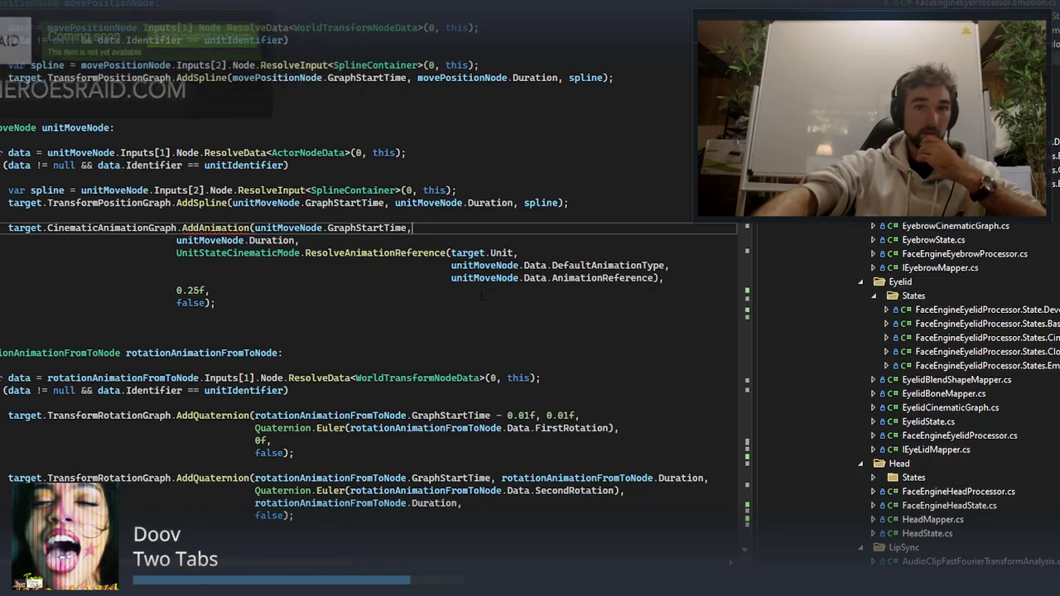
Pass true as the final argument of the unit-move AddAnimation call, then recompile in Unity.
left_click(201, 303)
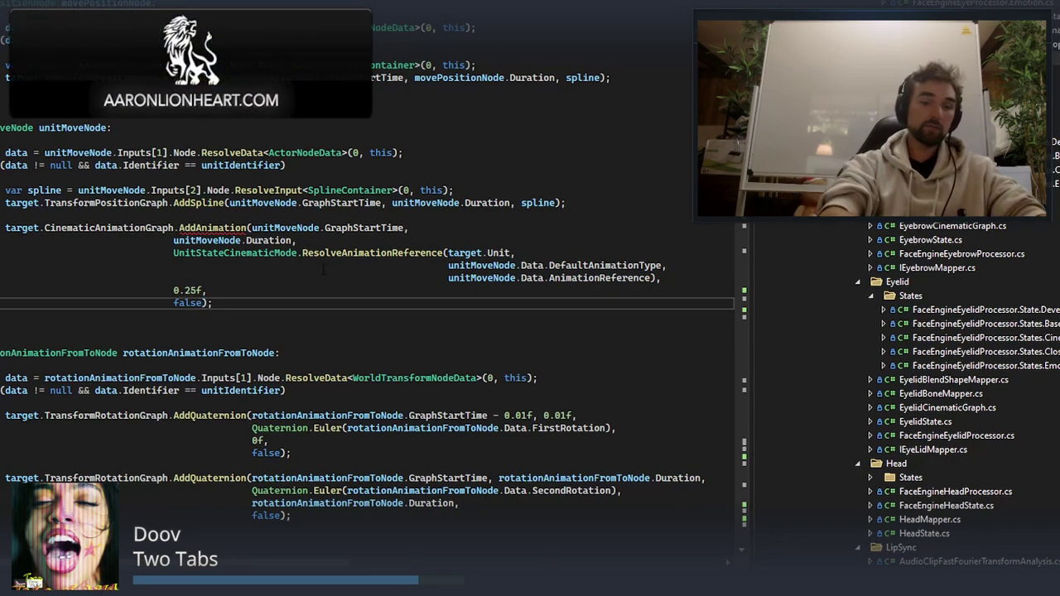
type(",")
key("Return")
type("true);")
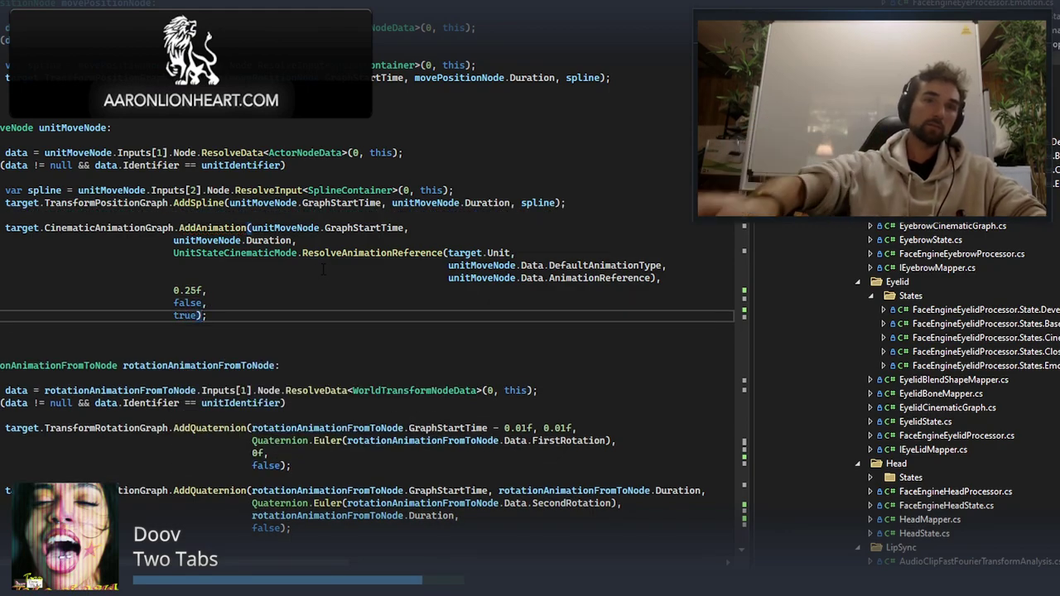
key("alt+Tab")
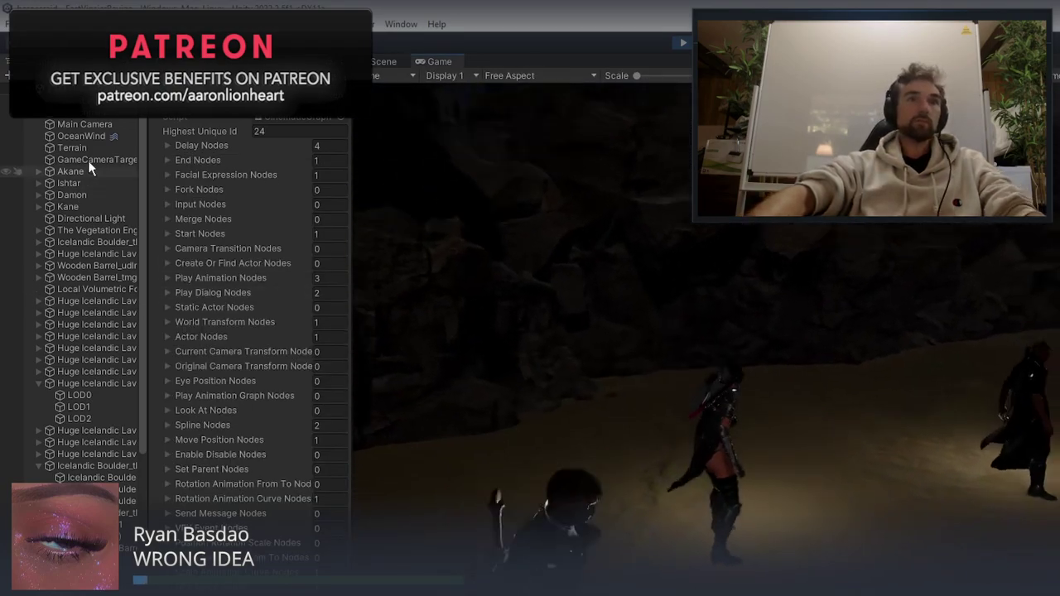
Select Akane in the Hierarchy and start the AraAraTest cinematic.
left_click(90, 171)
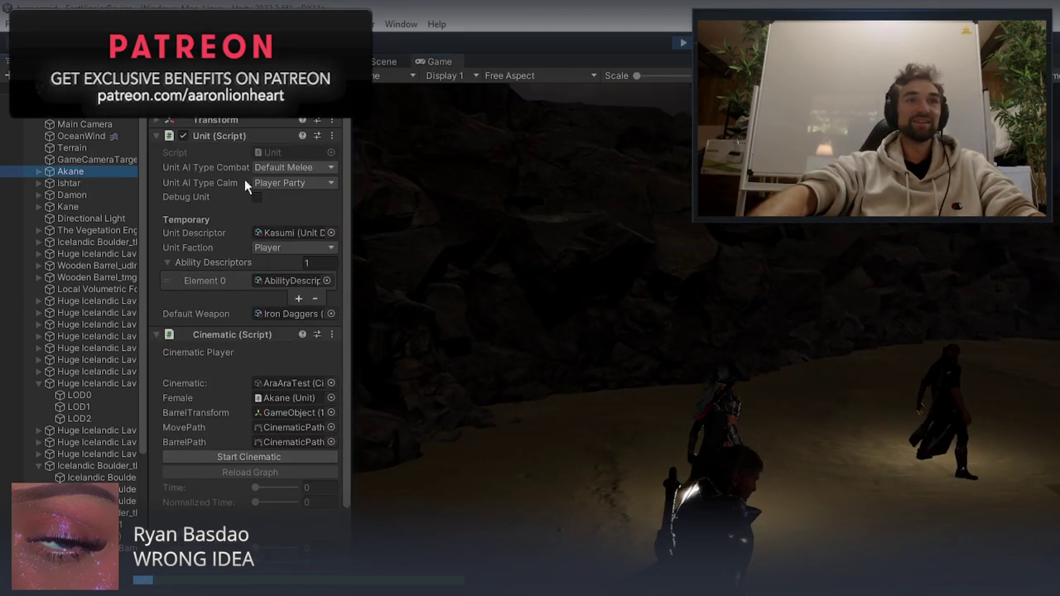
scroll(273, 331, "down", 10)
scroll(289, 395, "down", 3)
scroll(282, 372, "up", 9)
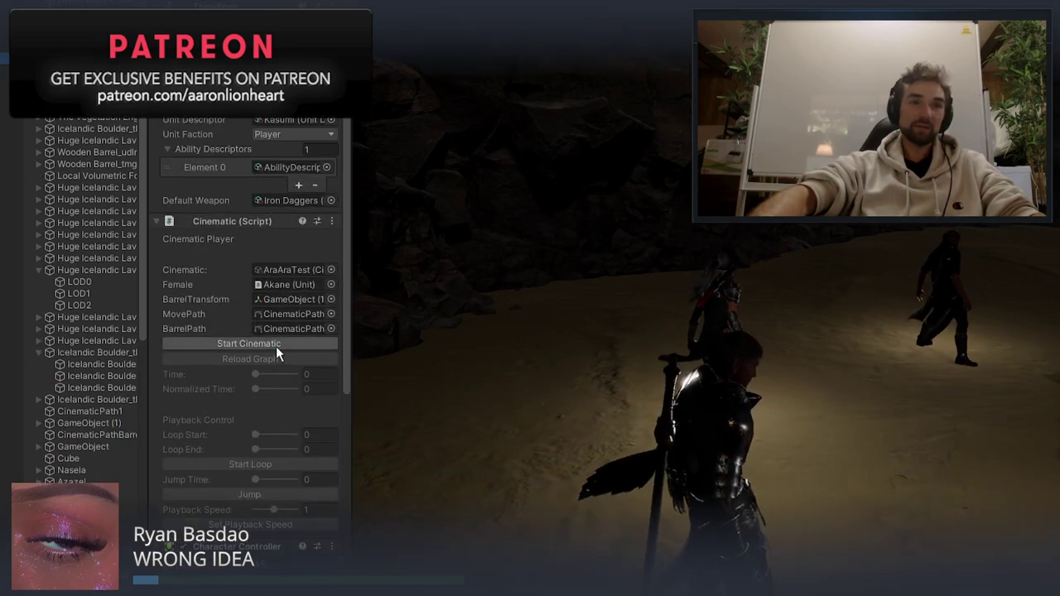
left_click(249, 343)
Set Loop Start to 5 and Loop End to 16.5, then start the loop.
scroll(273, 356, "down", 2)
left_click(319, 350)
type("5")
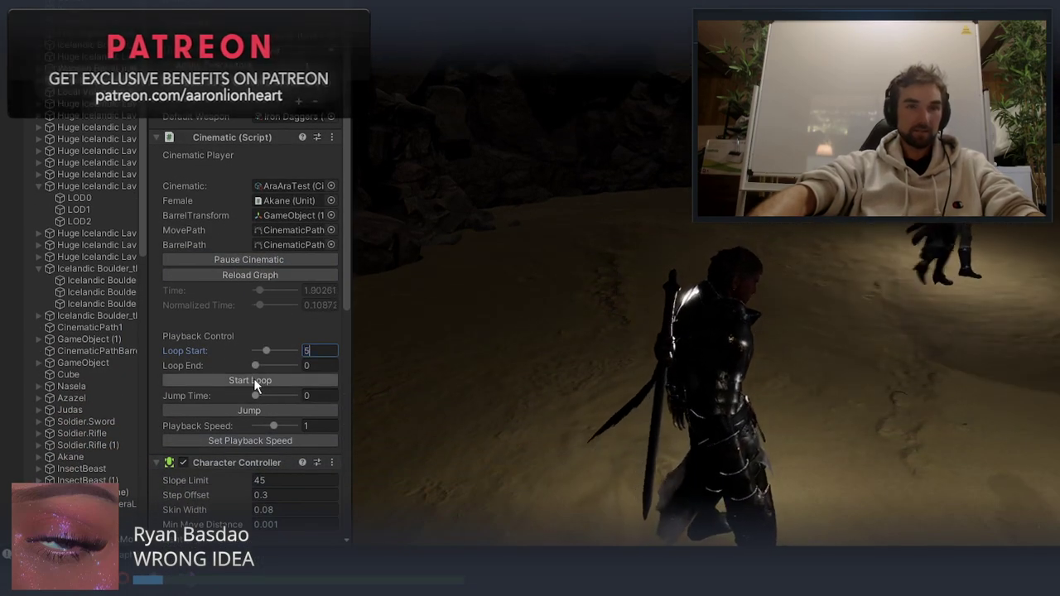
left_click_drag(287, 367, 293, 368)
left_click(250, 381)
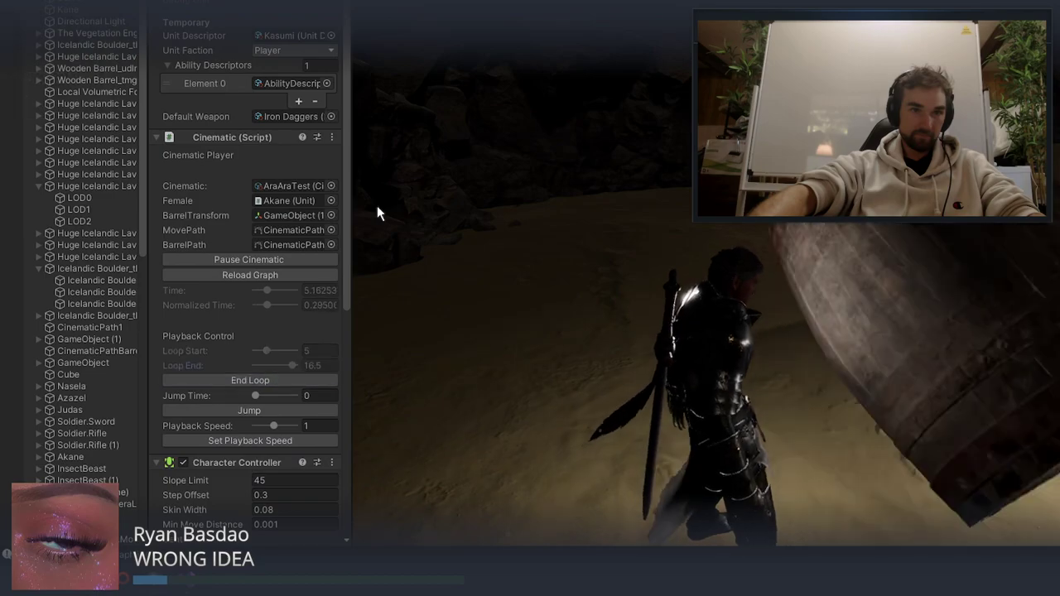
scroll(332, 124, "up", 5)
mouse_move(559, 284)
right_mouse_down()
mouse_move(573, 362)
mouse_move(571, 352)
right_mouse_up()
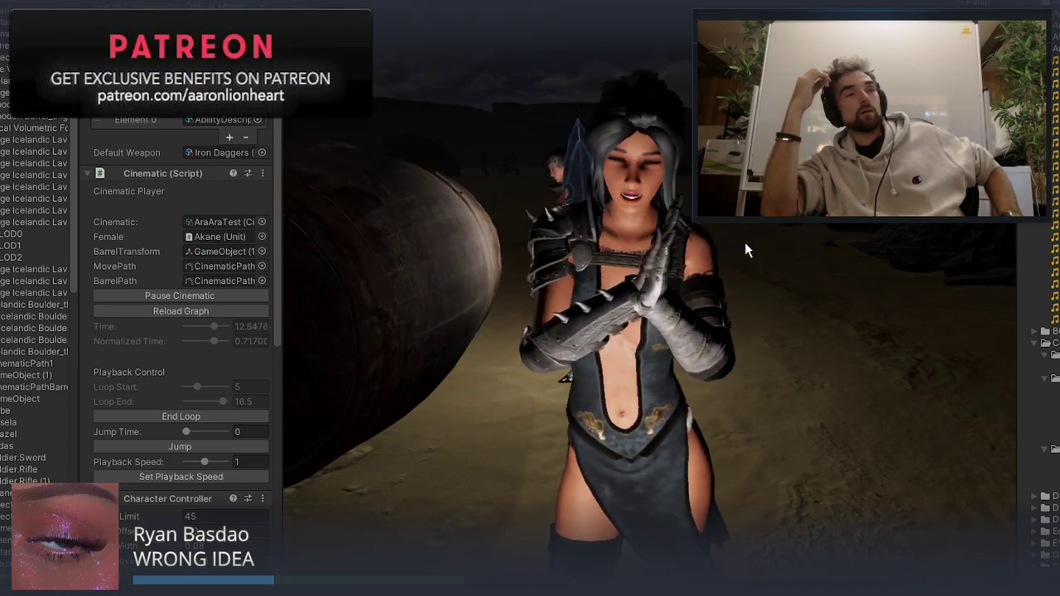
Open and close the Windows Volume Mixer, then stop Unity's play mode.
key("super+r")
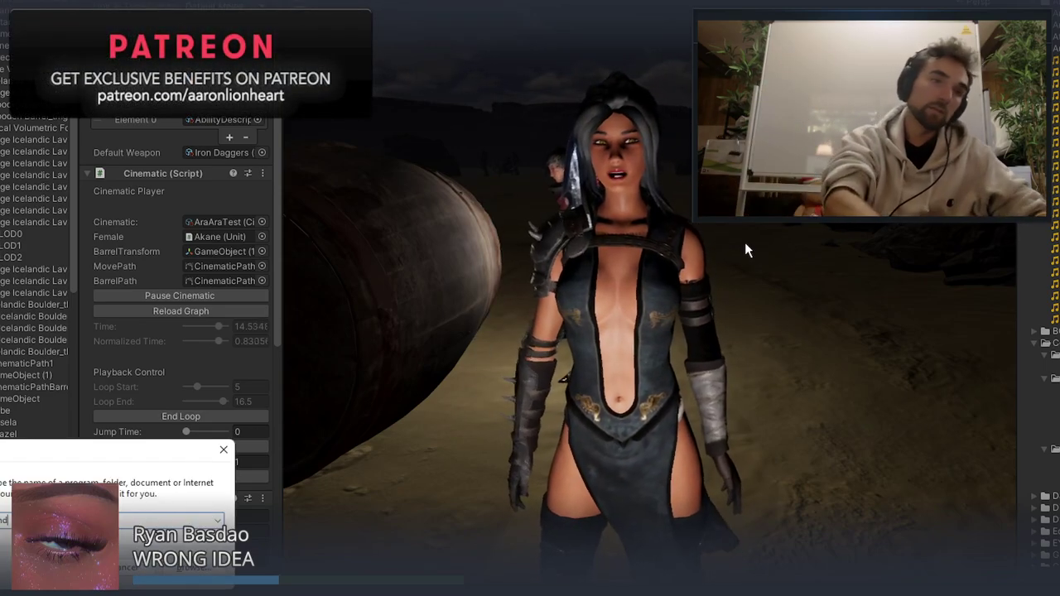
key("Return")
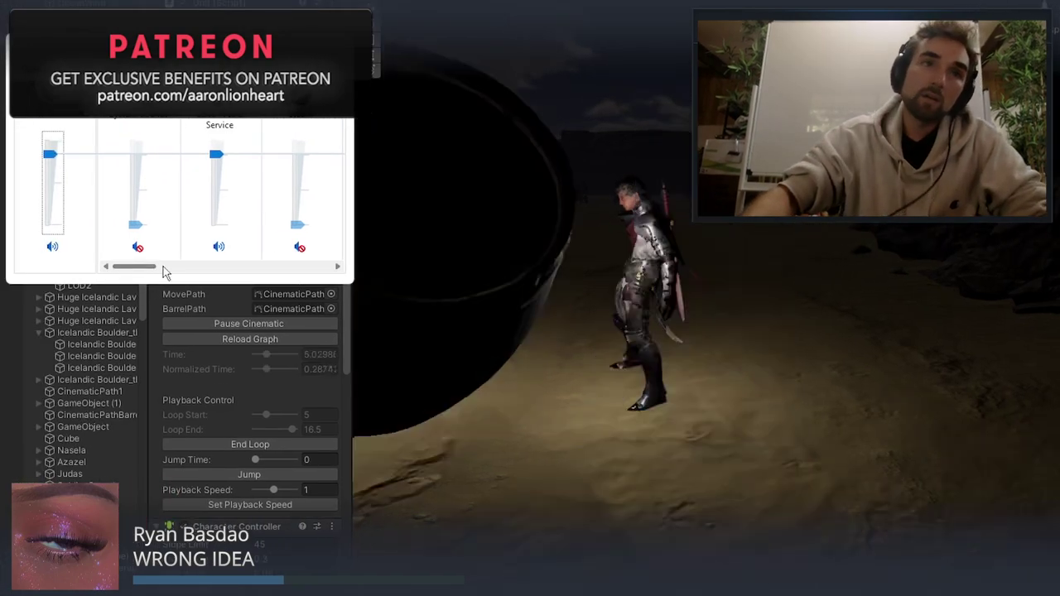
scroll(163, 267, "right", 5)
left_click_drag(248, 44, 248, 162)
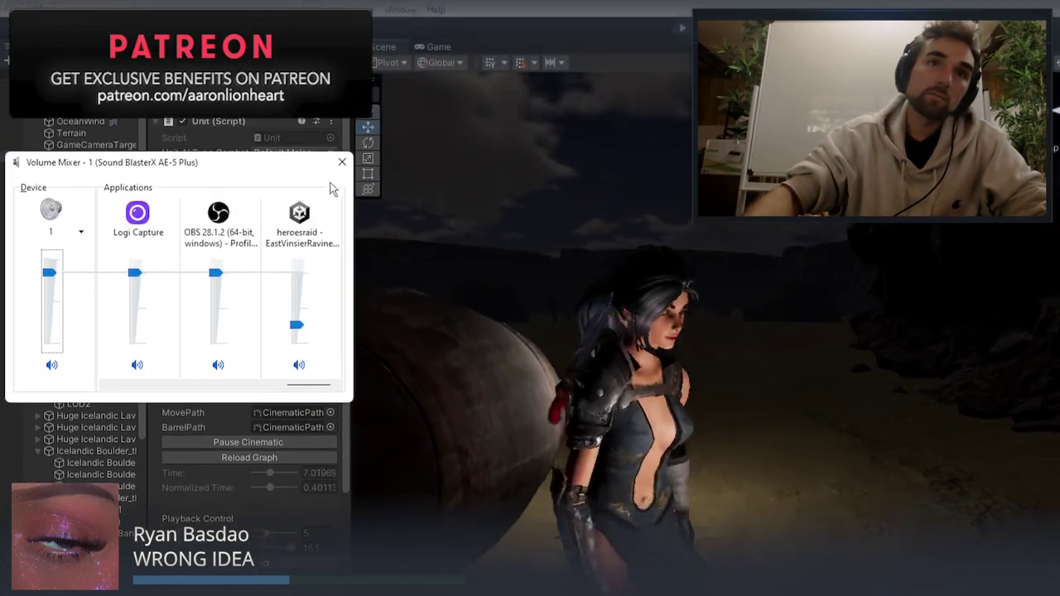
left_click(341, 161)
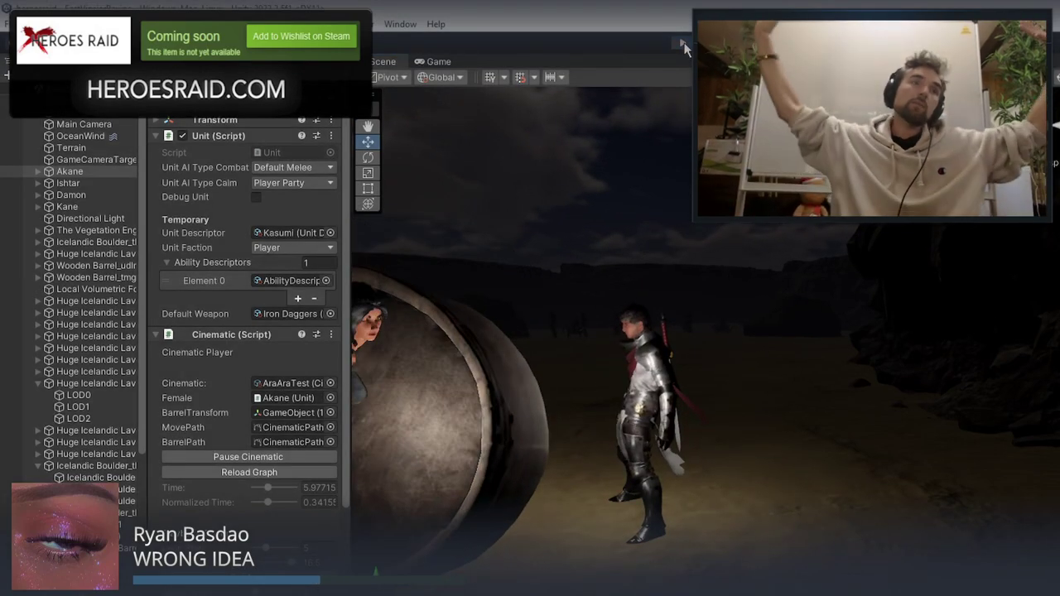
left_click(682, 44)
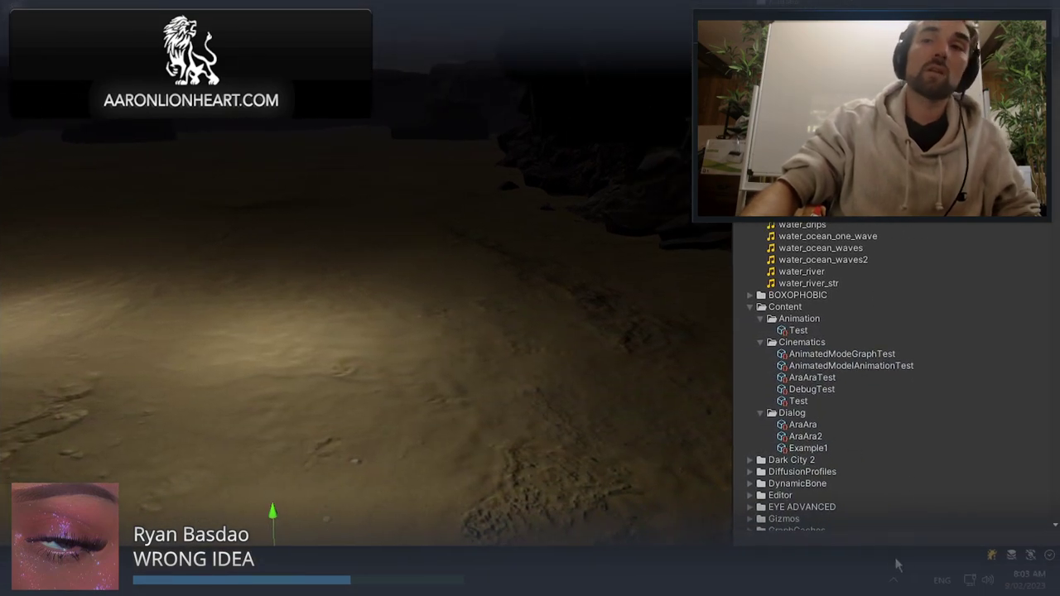
Launch Heroes Raid from the system tray launcher and log in with the account password.
left_click(893, 580)
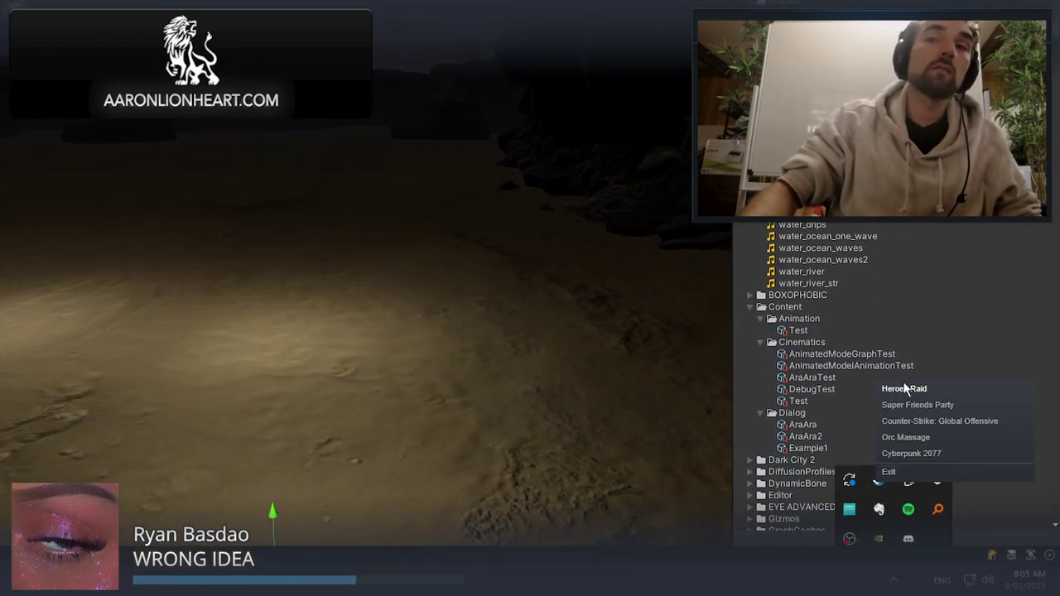
left_click(904, 389)
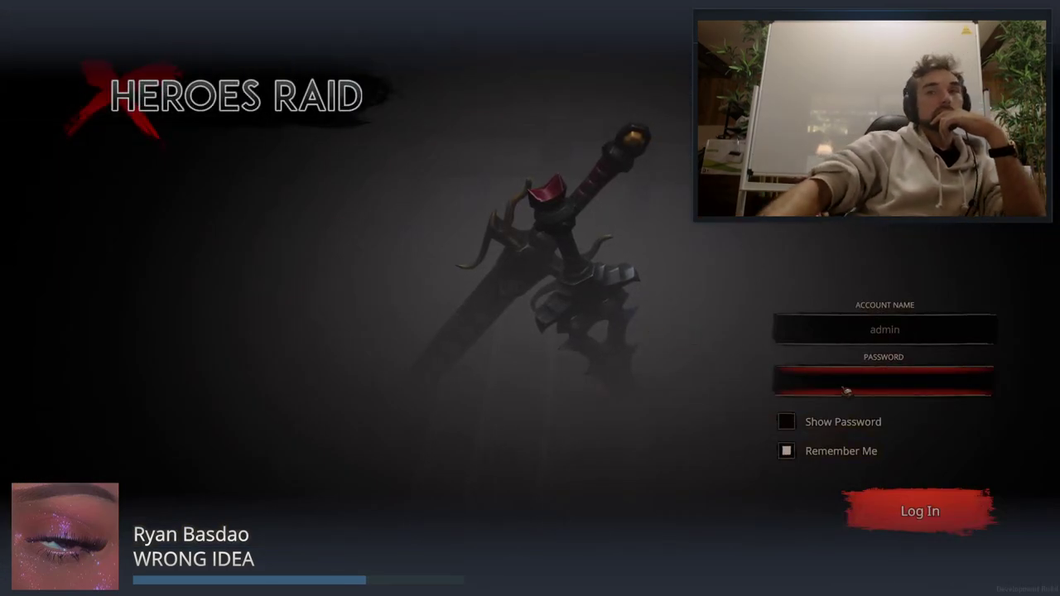
key("Return")
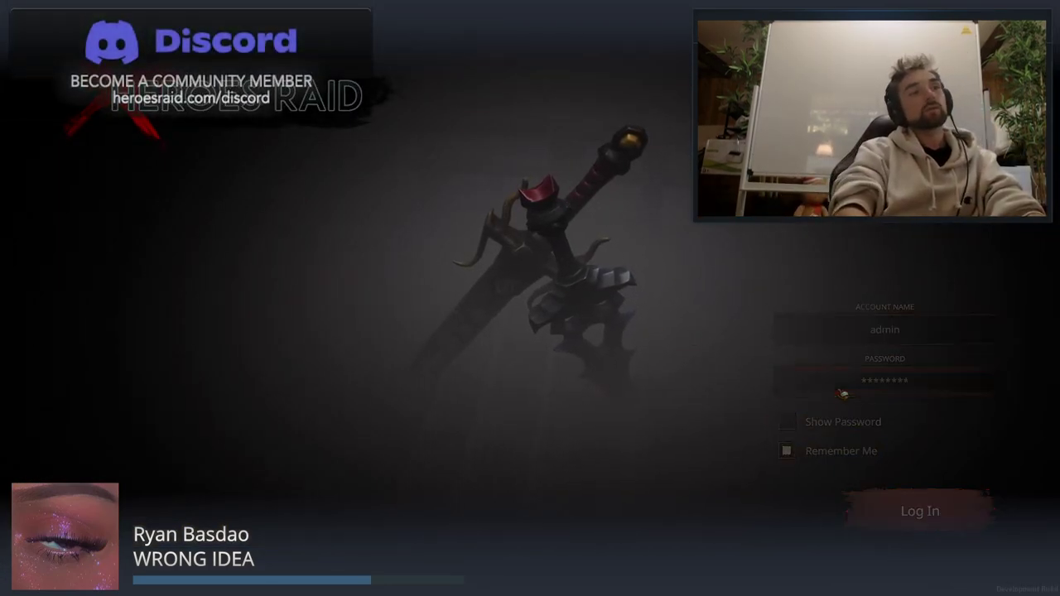